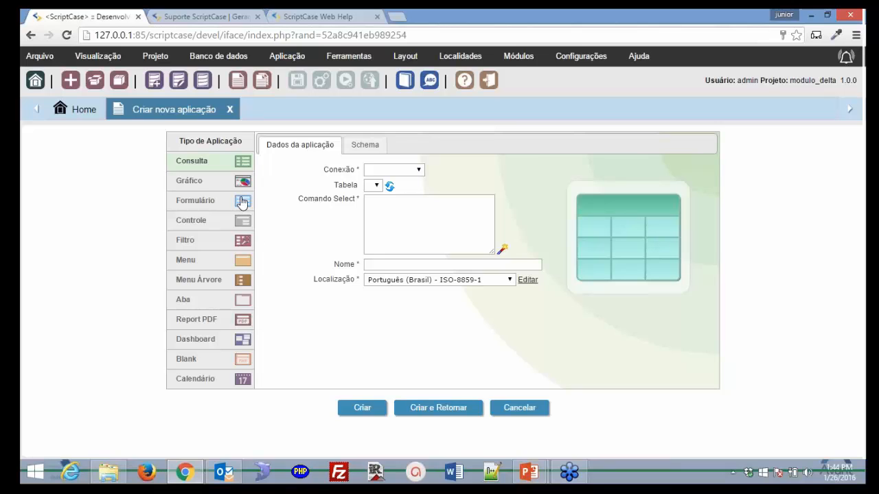
- Set up a single-record Formulário on conn_mysql table tbl_fornecedores, named form_tbl_fornecedores
click(241, 202)
click(446, 171)
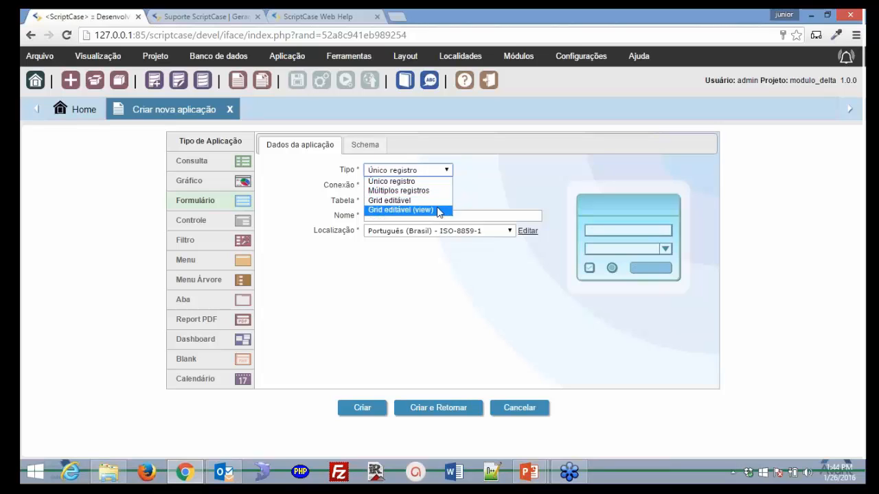
click(391, 182)
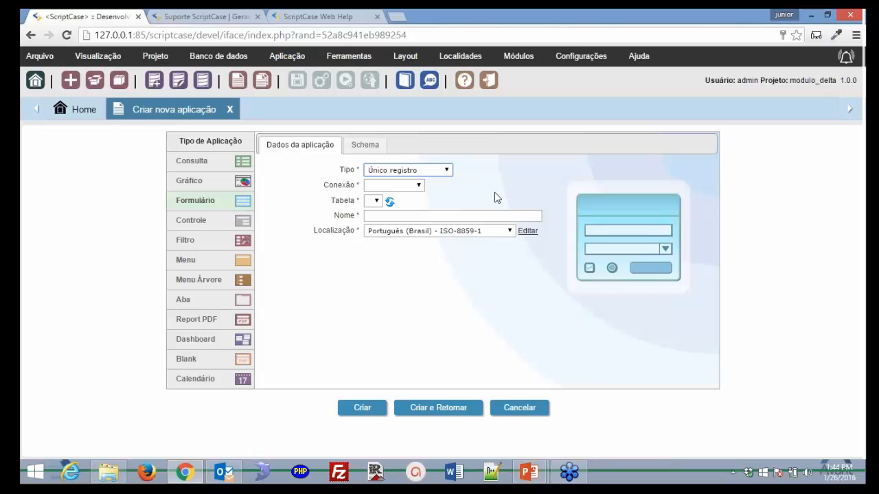
click(416, 190)
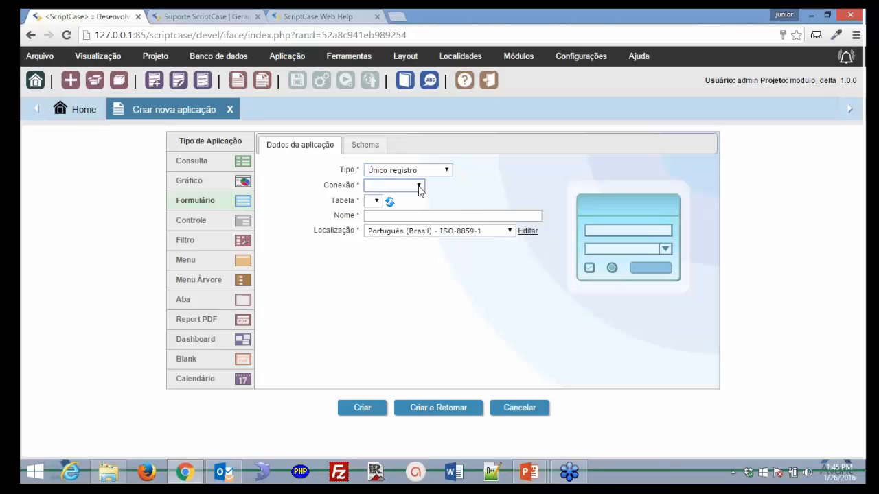
click(414, 207)
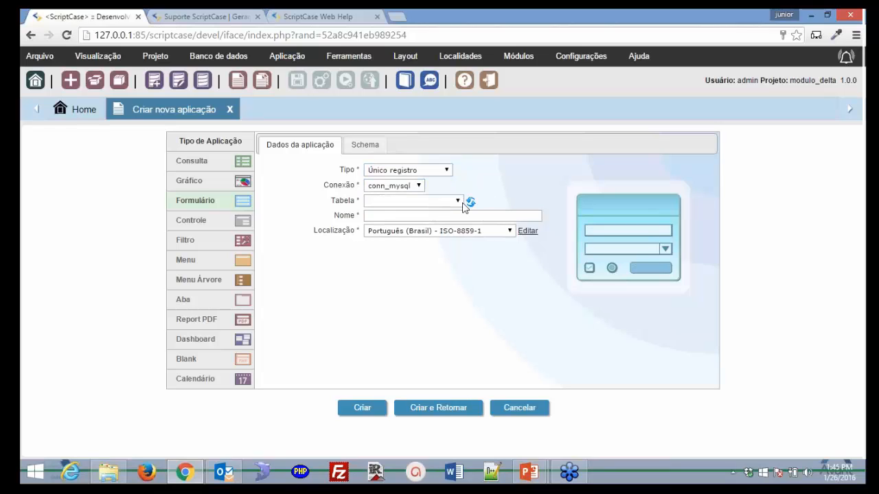
click(459, 202)
scroll(458, 247, down, 1)
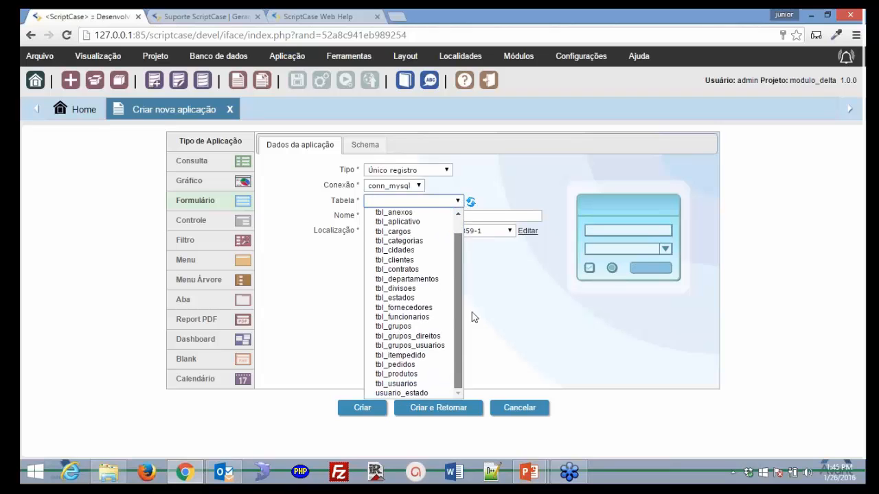
click(415, 308)
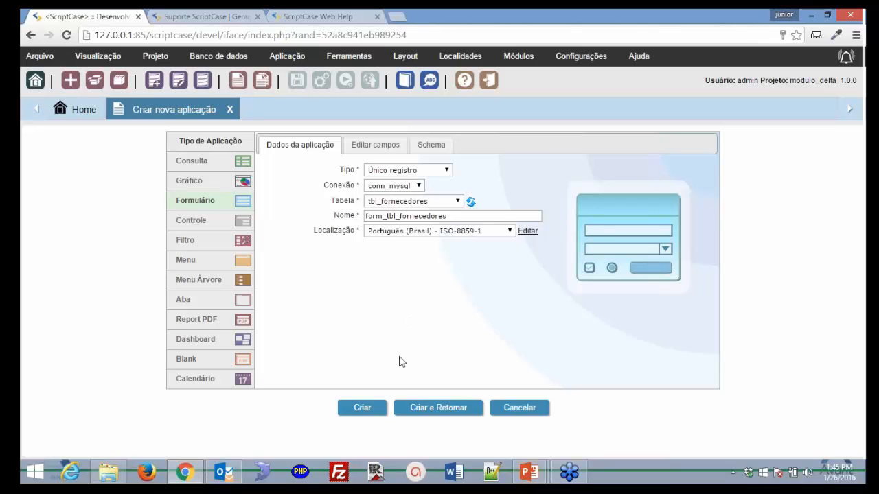
- Create form_tbl_fornecedores, run it to generate source code, and close the Web Help tab
click(364, 409)
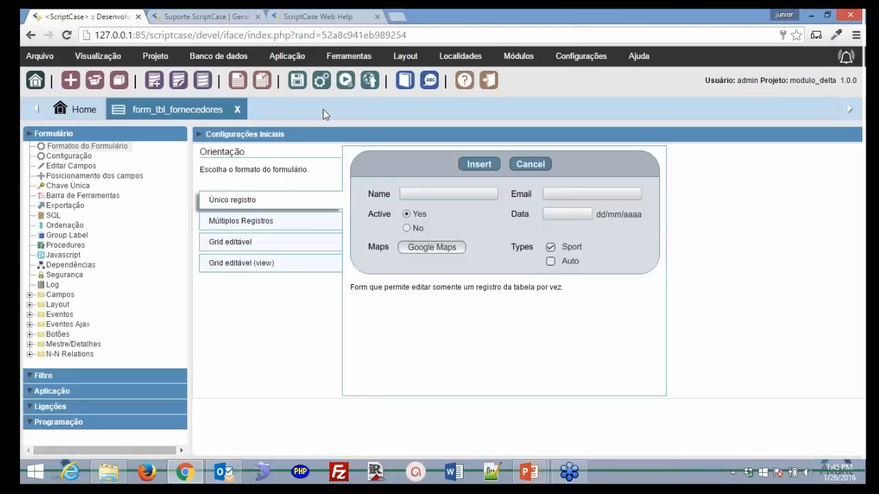
click(345, 81)
click(377, 17)
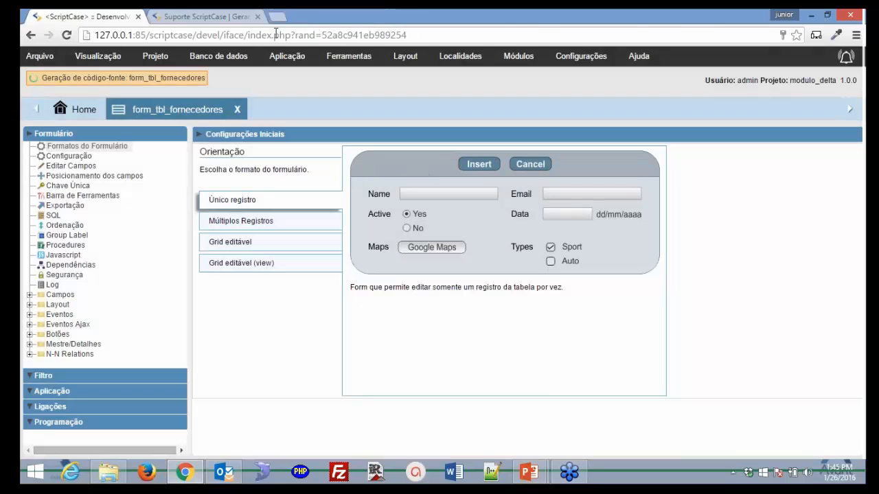
- In the running supplier form, try a new record, cancel back to record 1, then return to the editor
click(240, 18)
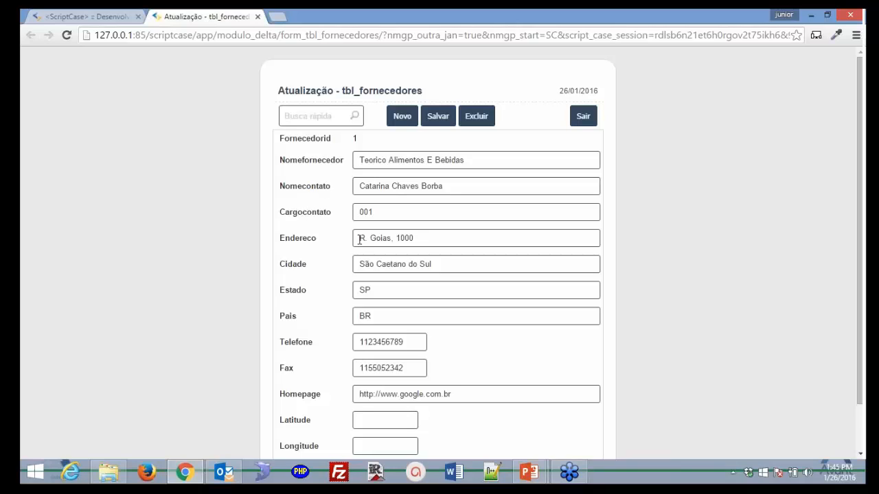
scroll(355, 260, down, 1)
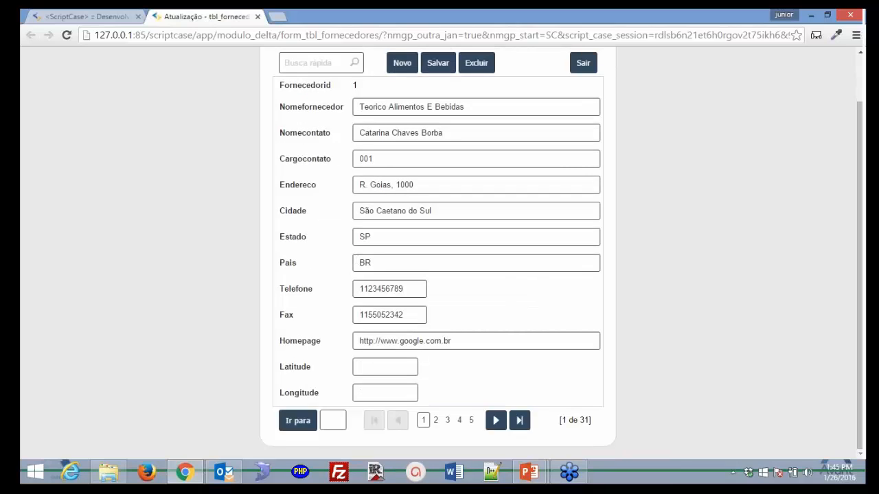
click(400, 70)
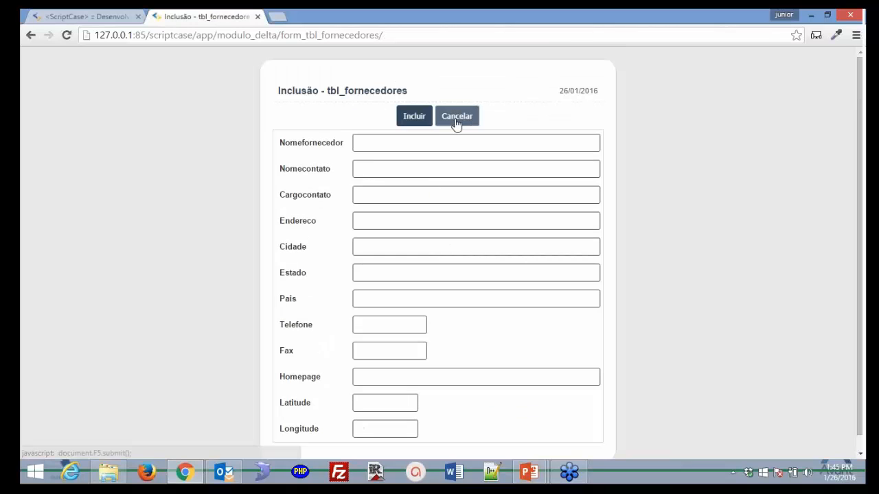
click(435, 125)
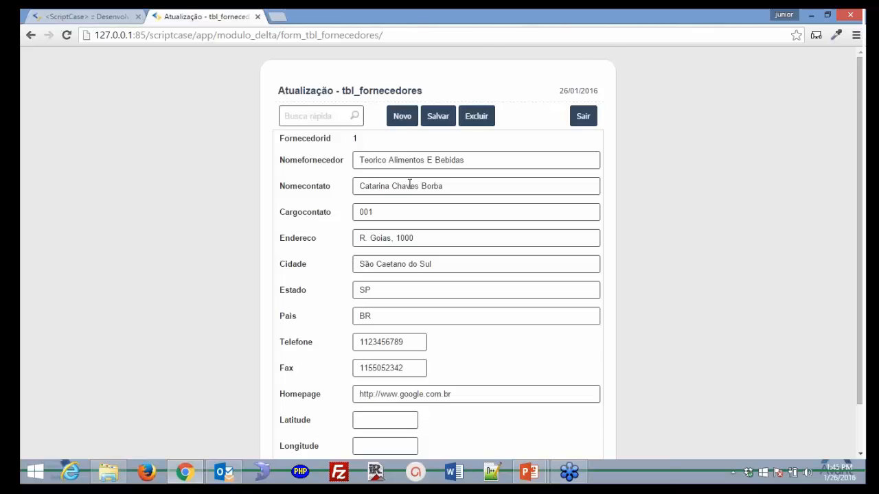
scroll(403, 189, down, 2)
scroll(394, 235, up, 2)
click(78, 17)
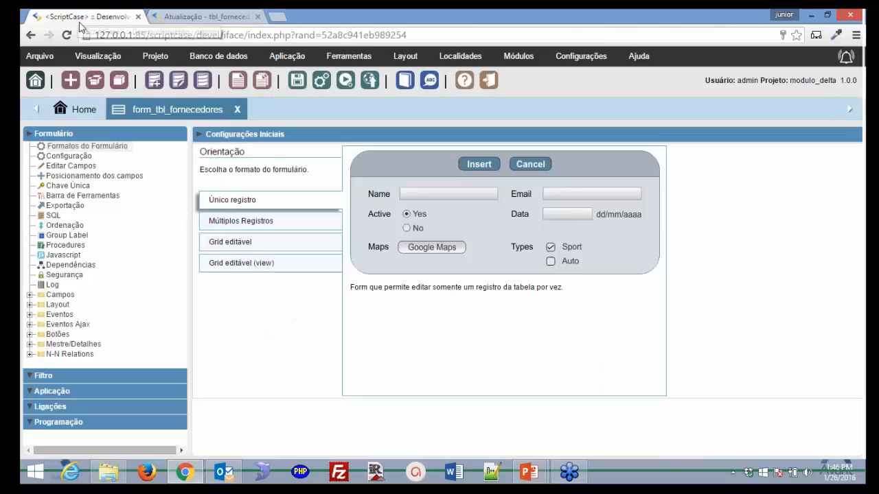
mouse_move(87, 69)
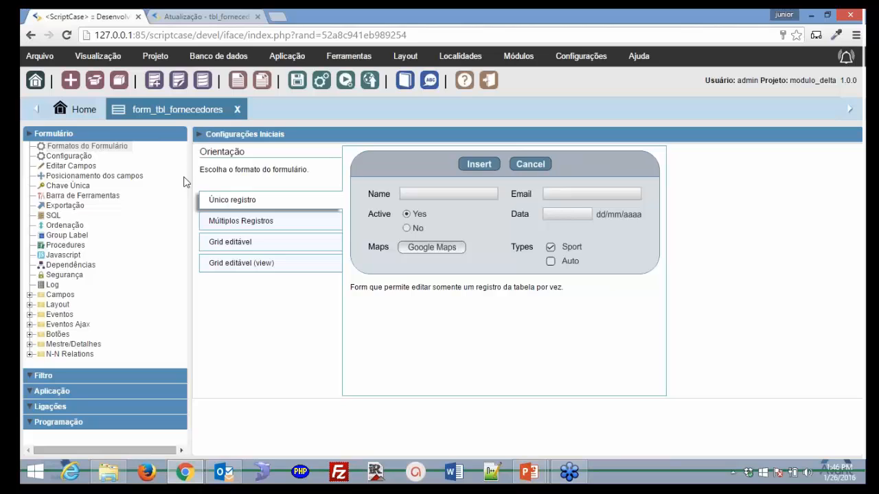
- Select each field value of supplier record 1, from name through Telefone, then return to the editor
click(206, 16)
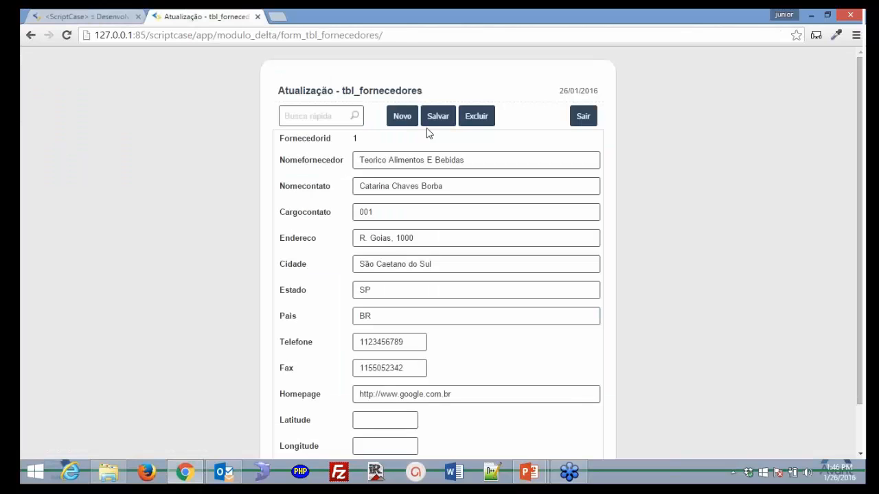
double_click(388, 160)
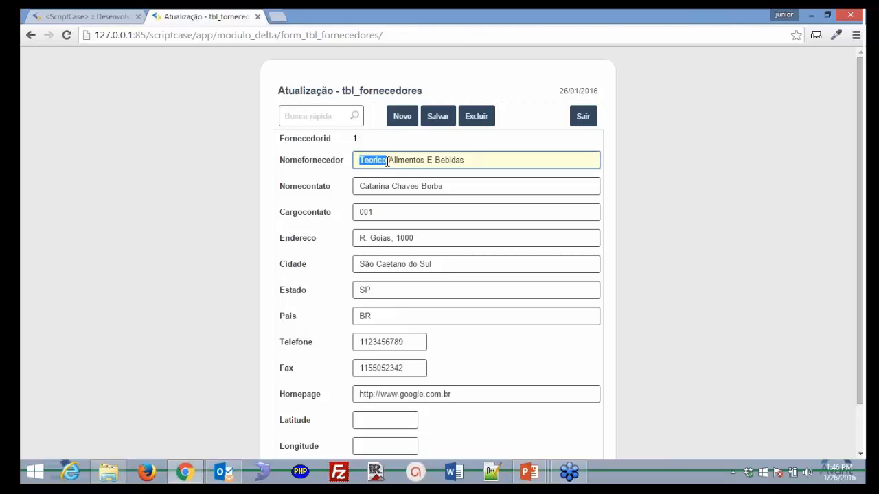
triple_click(385, 190)
triple_click(385, 205)
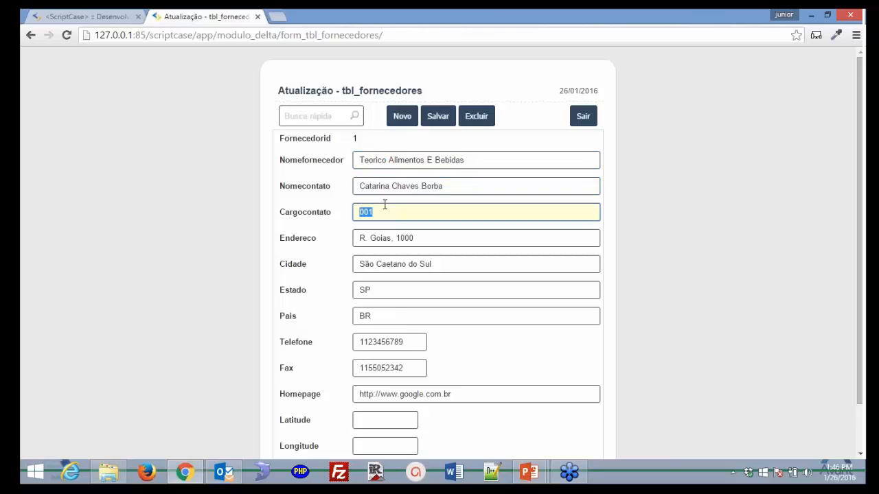
triple_click(393, 236)
triple_click(397, 266)
triple_click(396, 290)
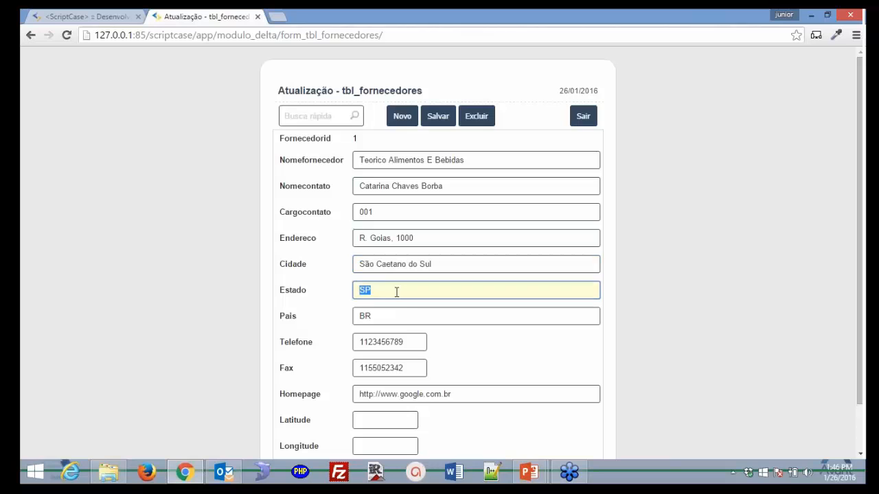
triple_click(404, 316)
triple_click(403, 340)
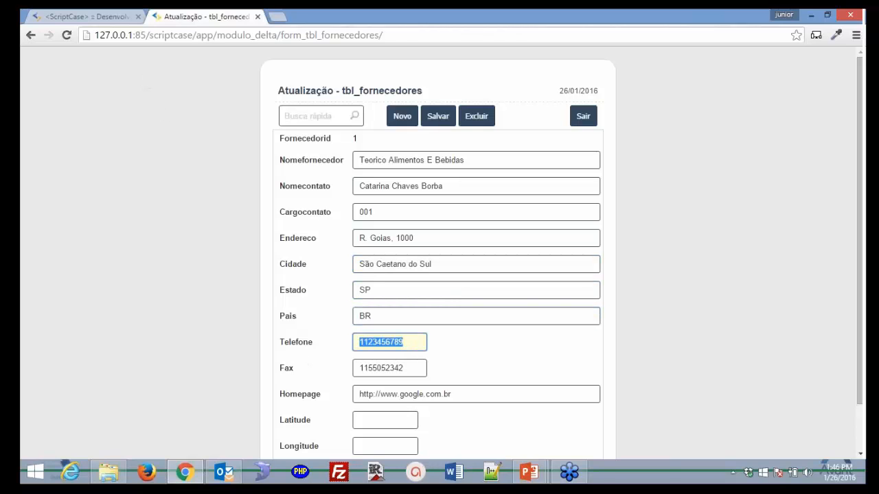
click(96, 16)
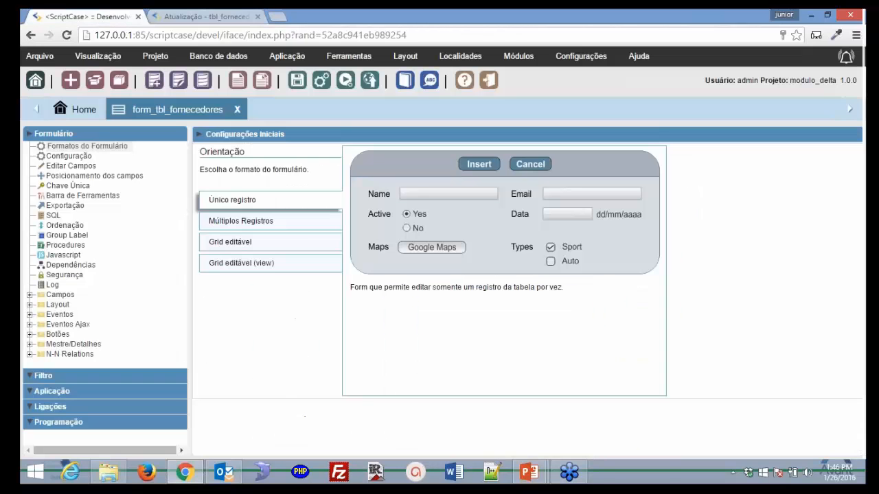
- Switch to Múltiplos Registros, run the form, tick grid rows 1 and 3, and scroll the grid sideways
click(264, 227)
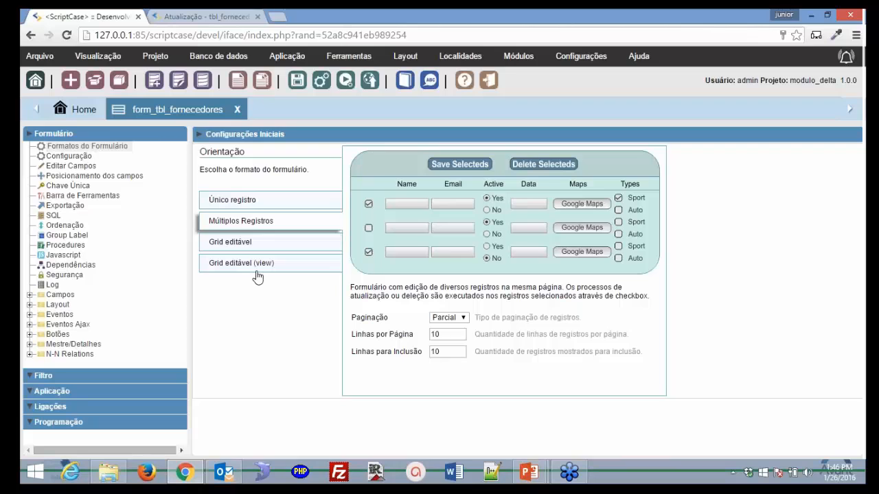
click(339, 84)
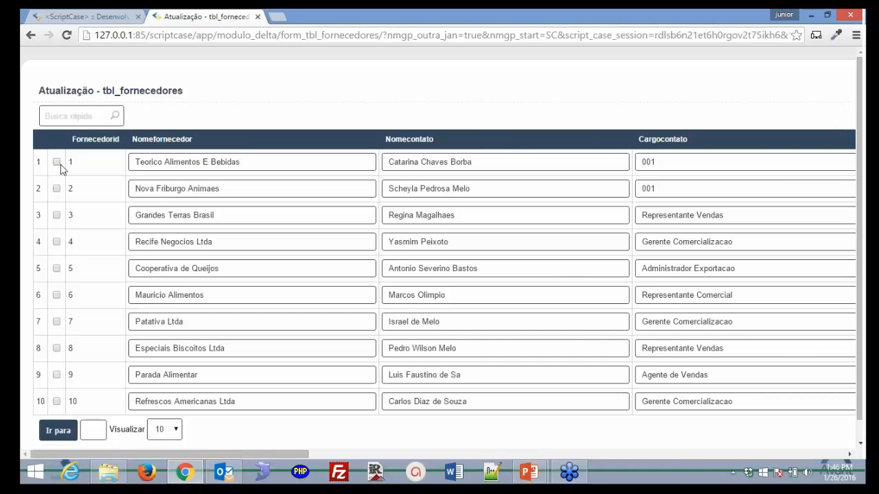
click(57, 162)
click(56, 215)
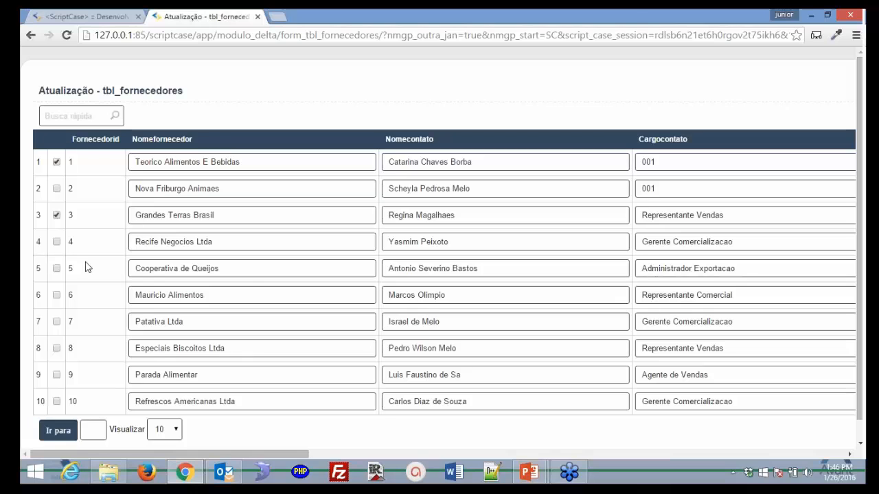
drag(292, 454, 582, 440)
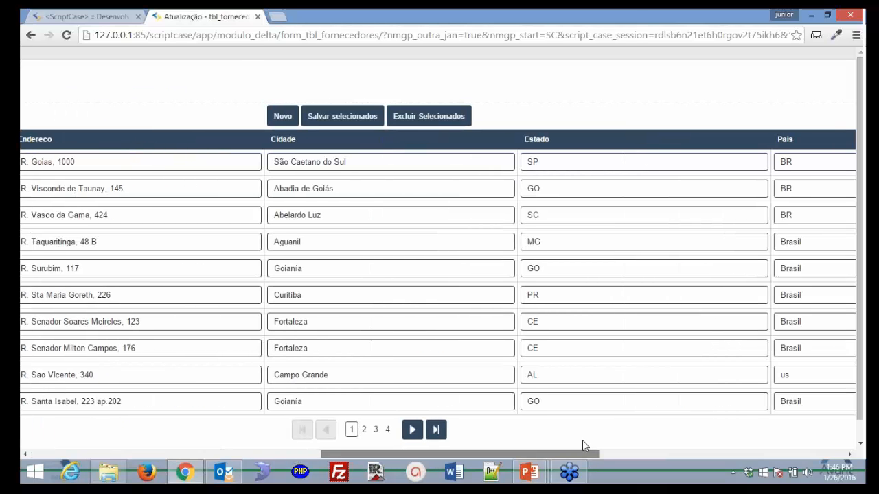
drag(461, 453, 168, 454)
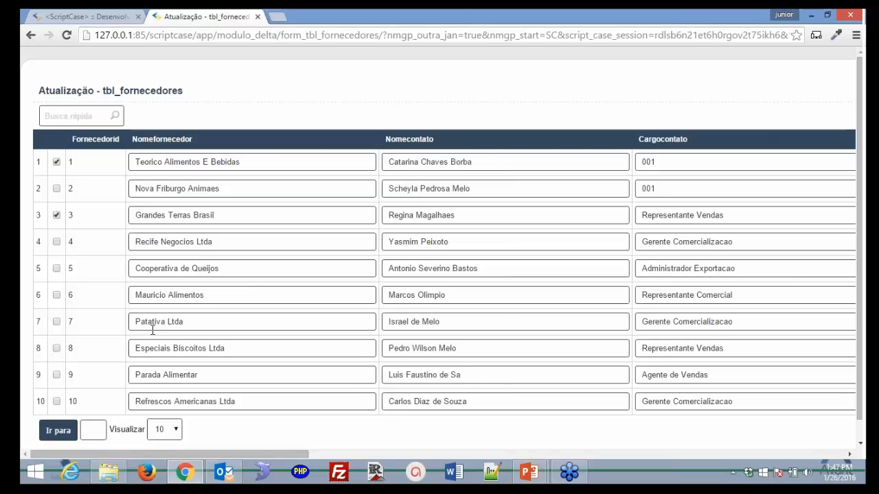
click(81, 16)
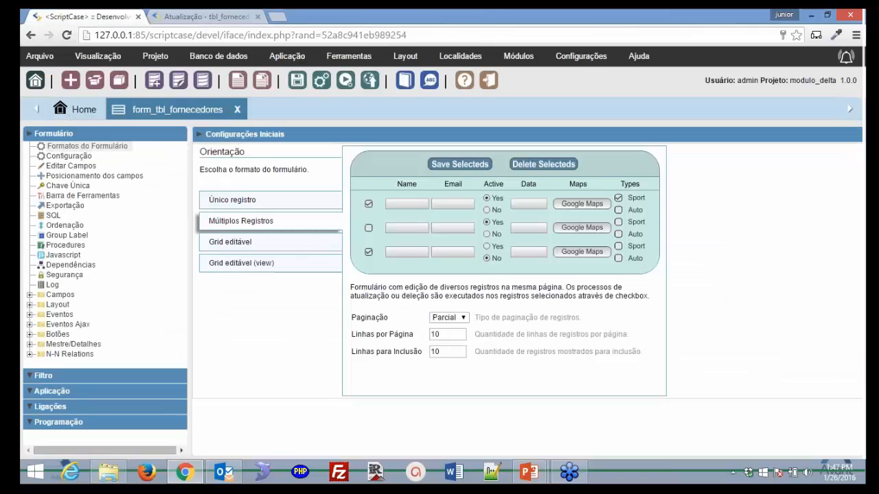
- Switch the form to the editable grid format and click through the fields of rows 1 and 2
click(284, 251)
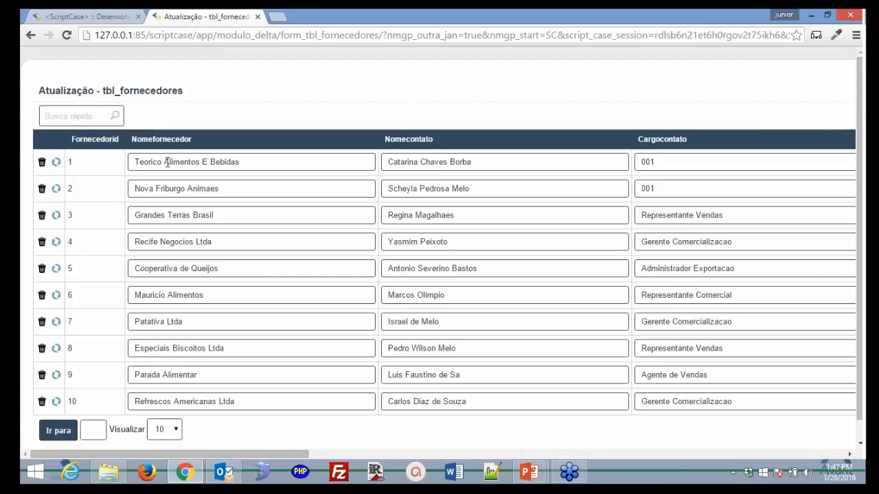
triple_click(188, 162)
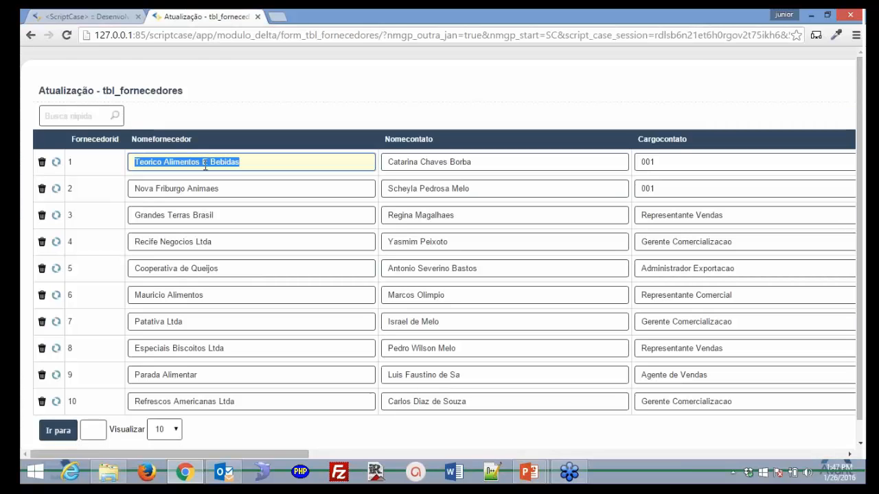
click(401, 163)
click(648, 163)
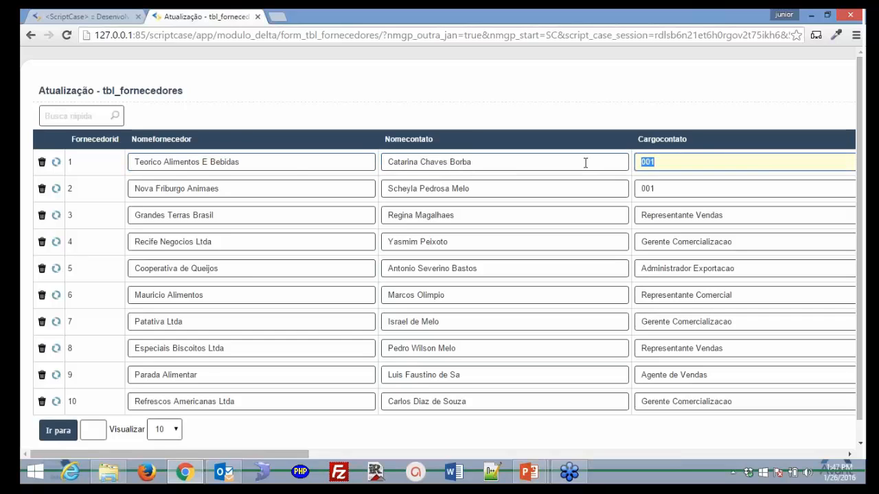
click(519, 161)
click(293, 164)
click(56, 171)
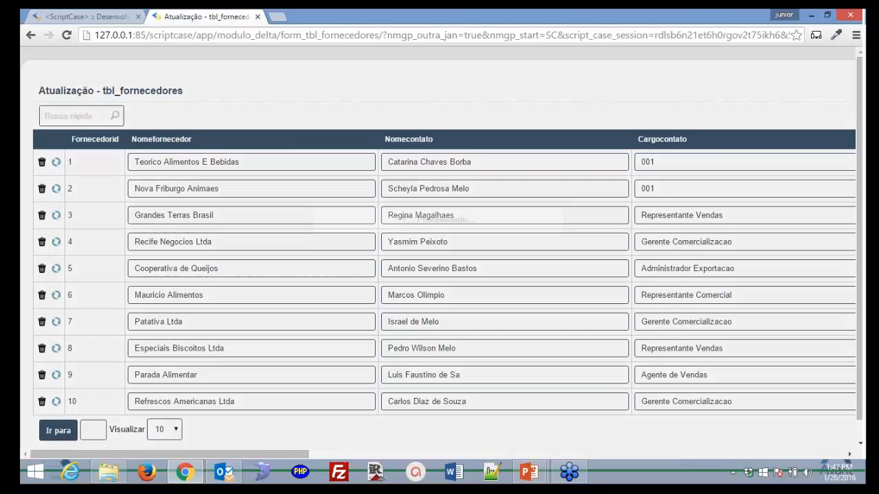
key(Tab)
click(646, 163)
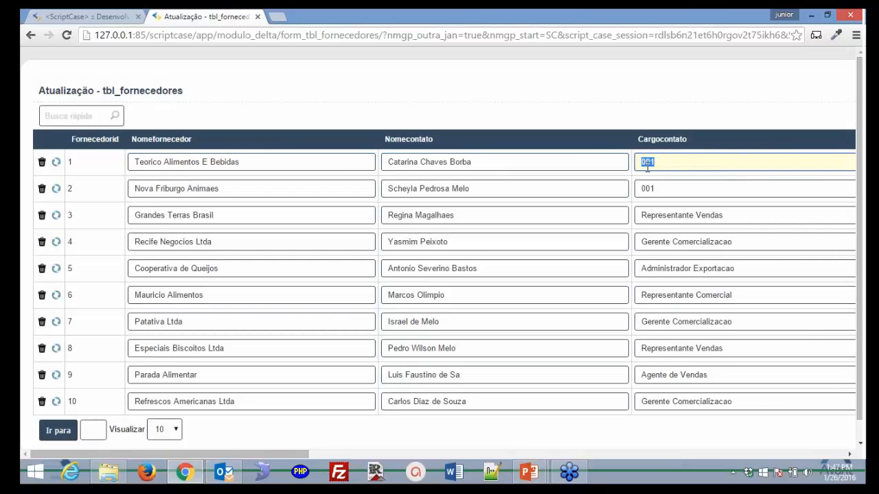
click(334, 189)
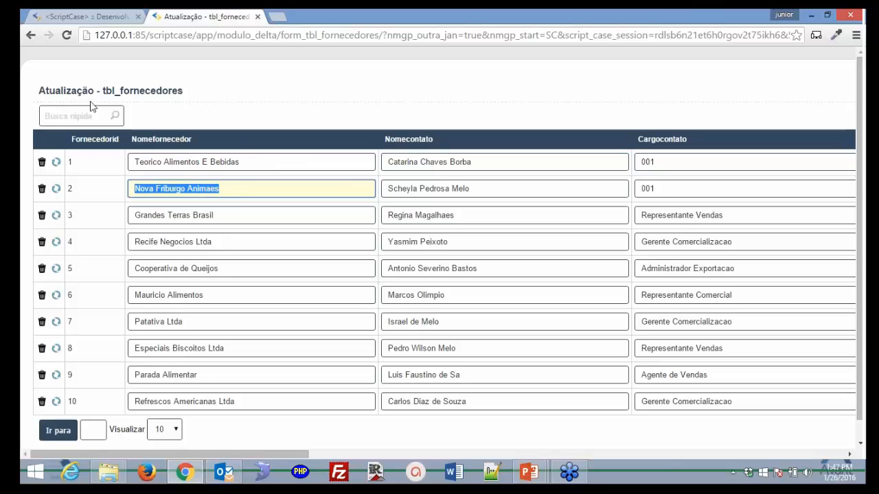
click(76, 16)
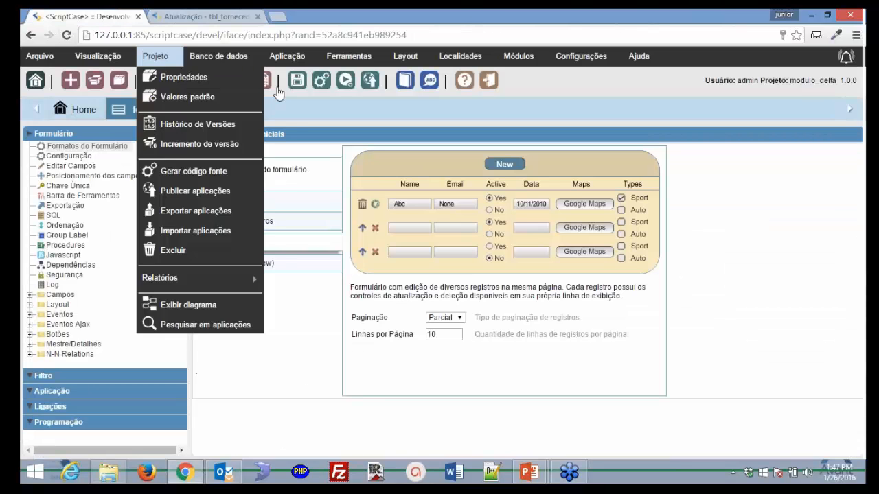
- Use Grid editável (view), run it, edit row 1 inline through Cargocontato, then cancel
click(258, 267)
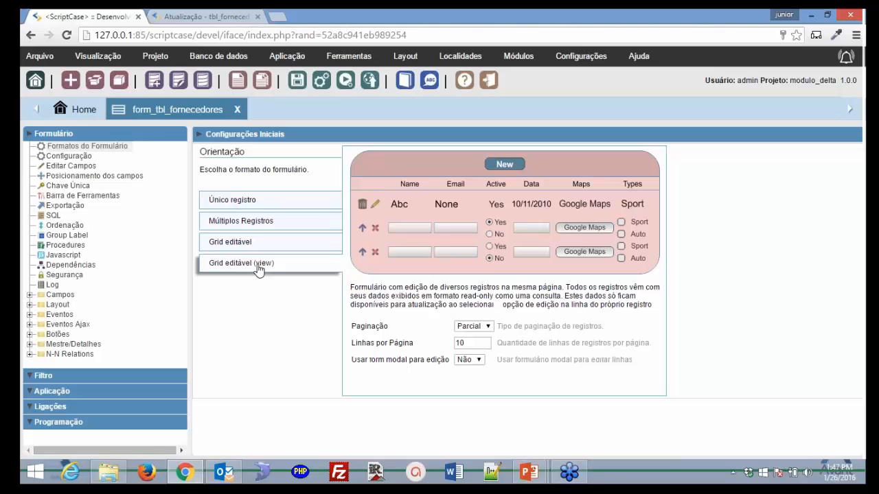
click(343, 82)
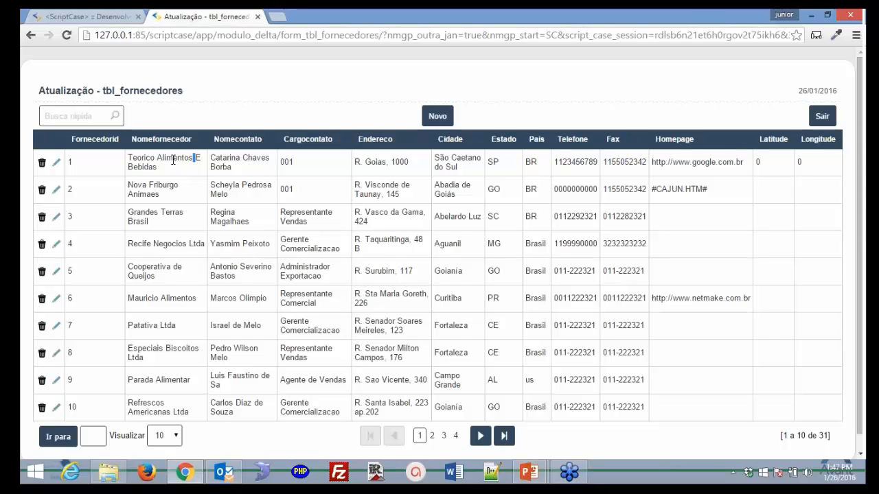
click(56, 166)
click(57, 163)
click(57, 165)
key(Tab)
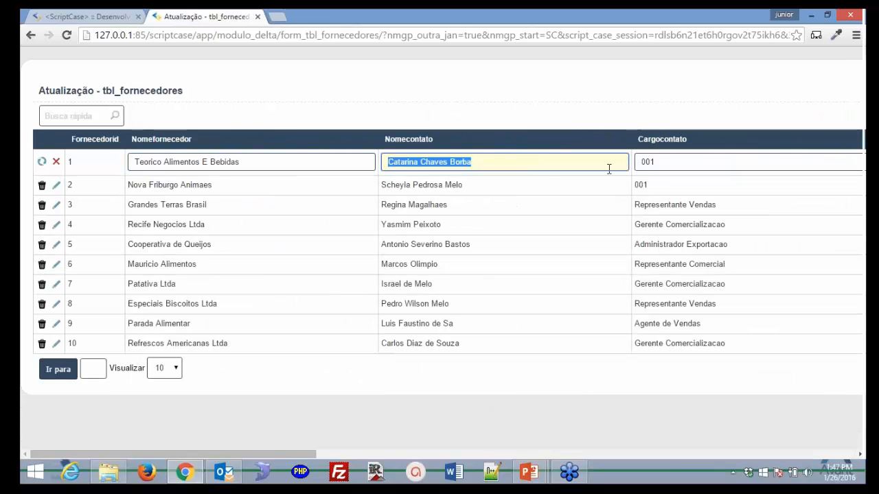
key(Tab)
click(57, 163)
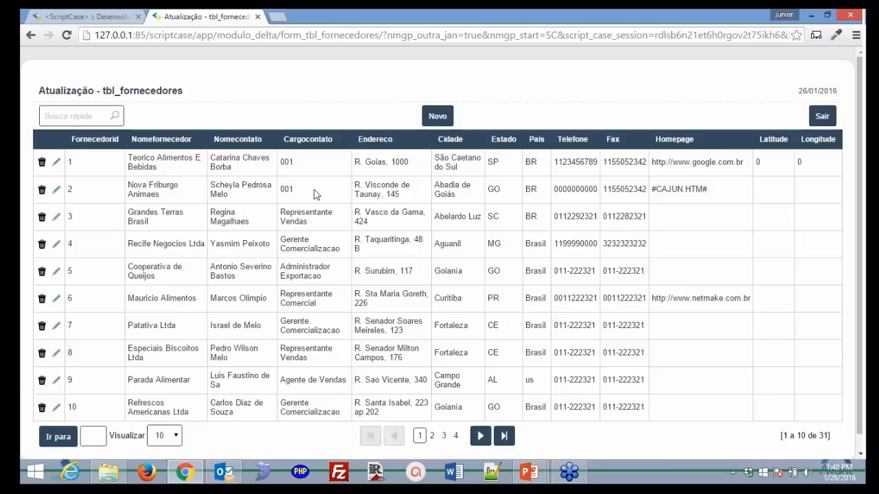
click(91, 17)
click(487, 328)
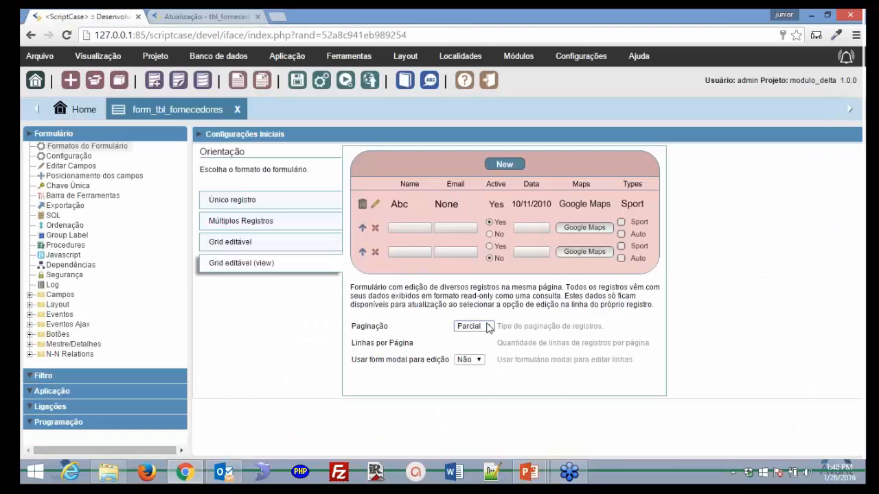
click(488, 327)
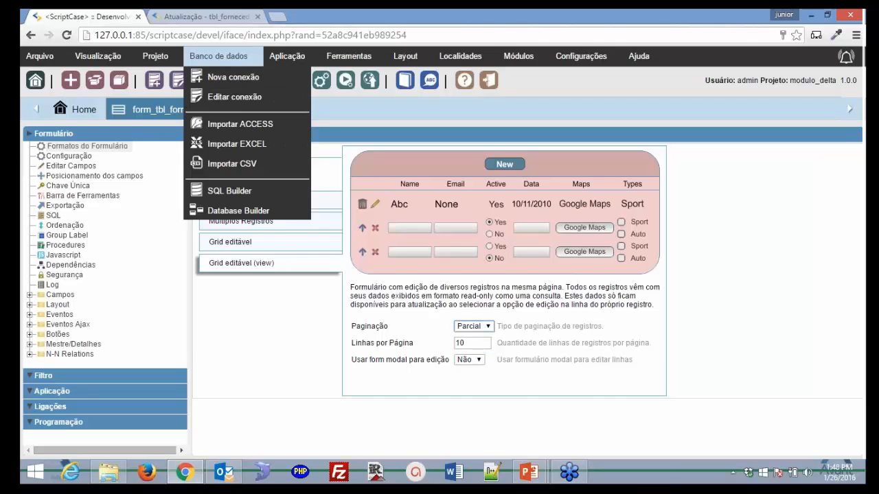
click(206, 17)
click(91, 16)
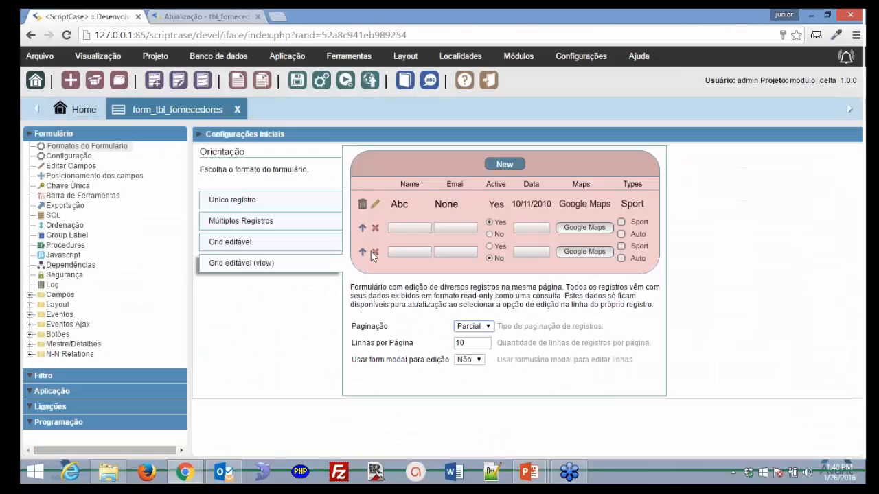
click(480, 362)
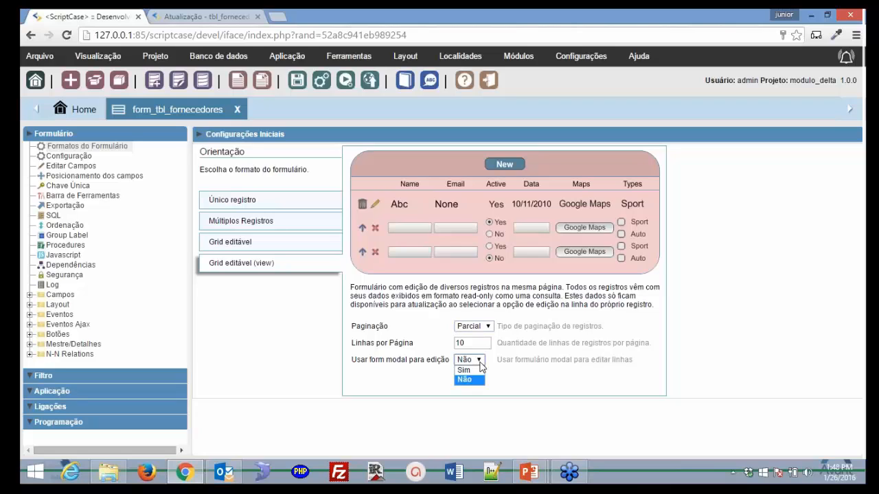
click(466, 370)
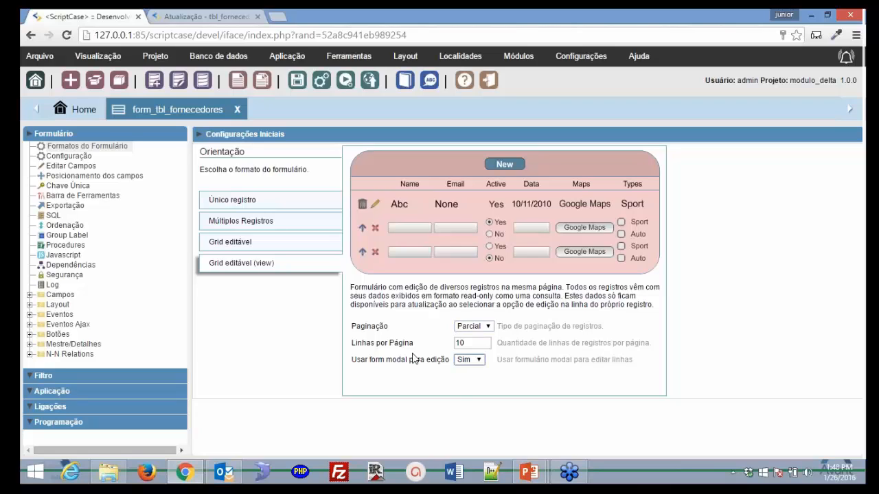
click(347, 80)
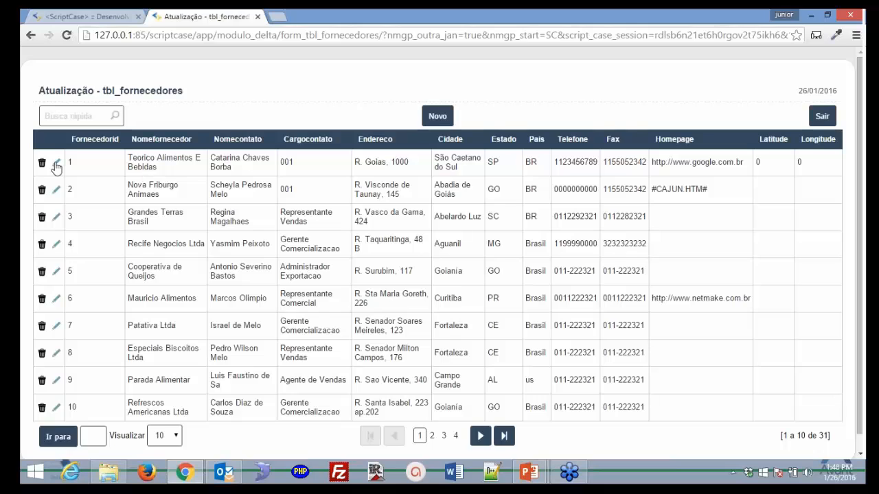
click(57, 165)
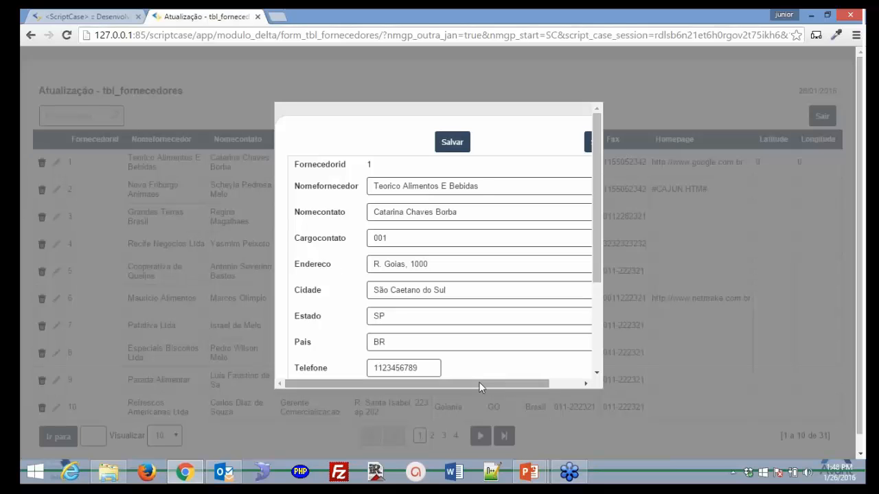
drag(478, 381, 522, 382)
click(567, 151)
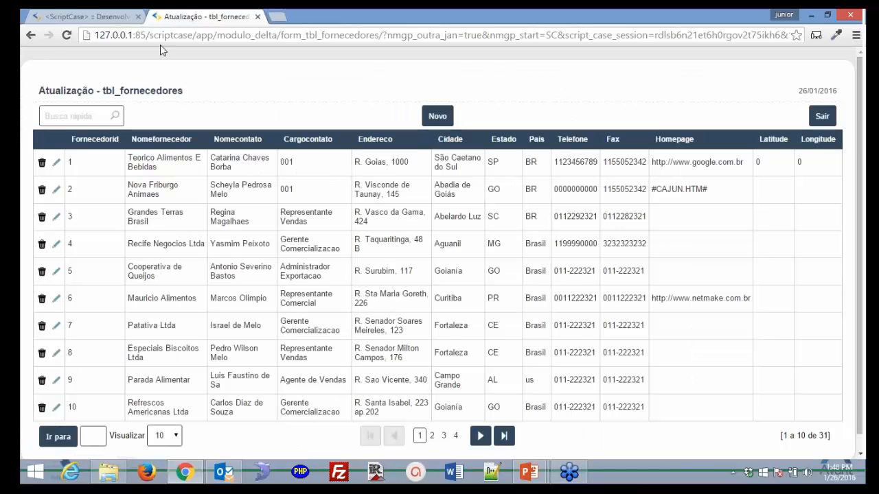
click(85, 15)
click(483, 367)
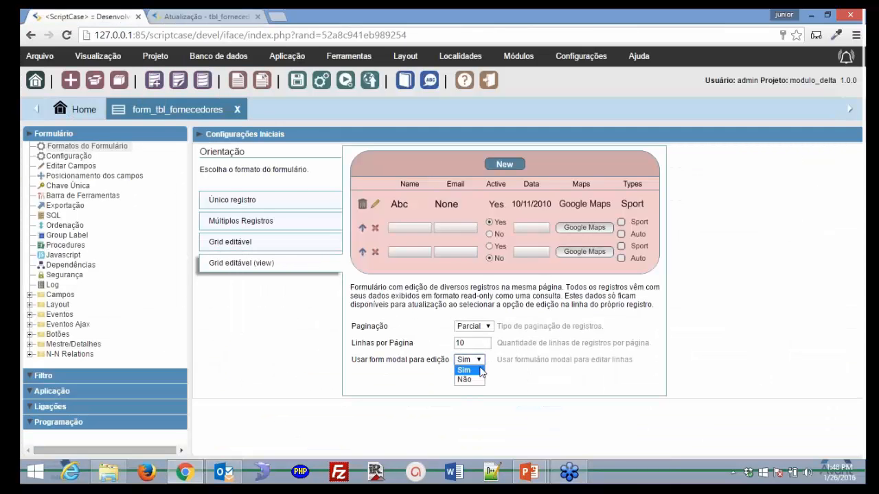
click(465, 377)
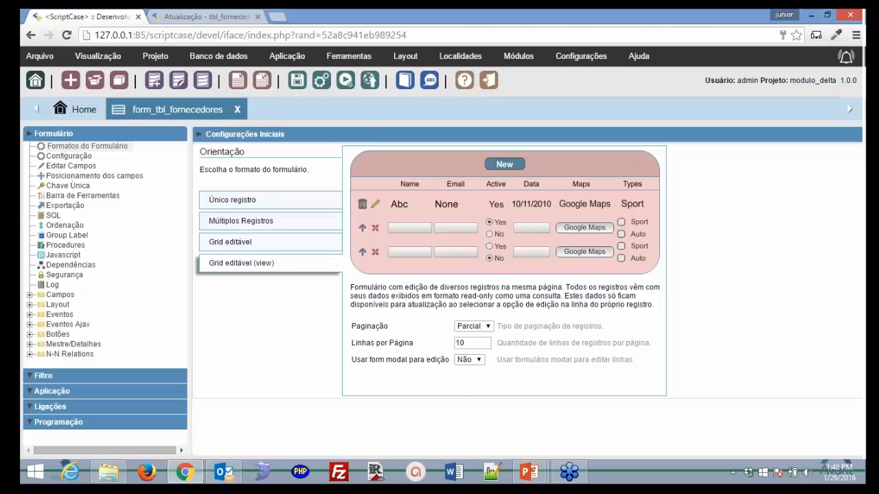
click(206, 17)
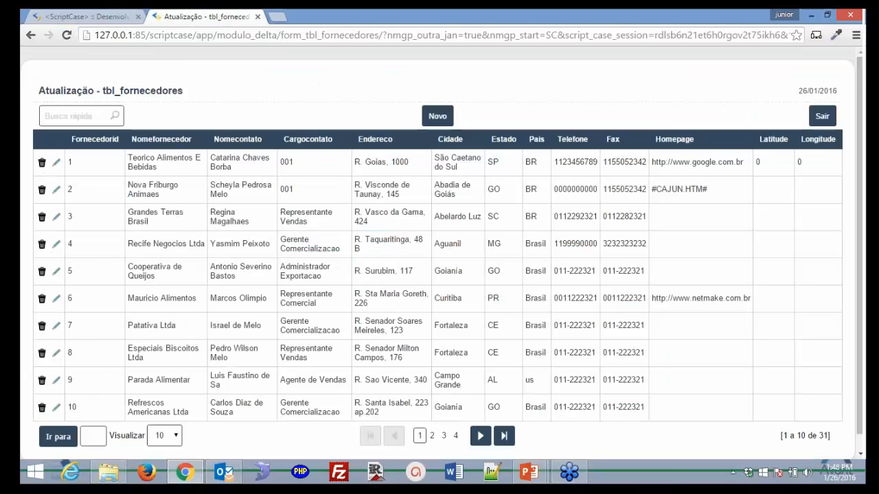
key(F5)
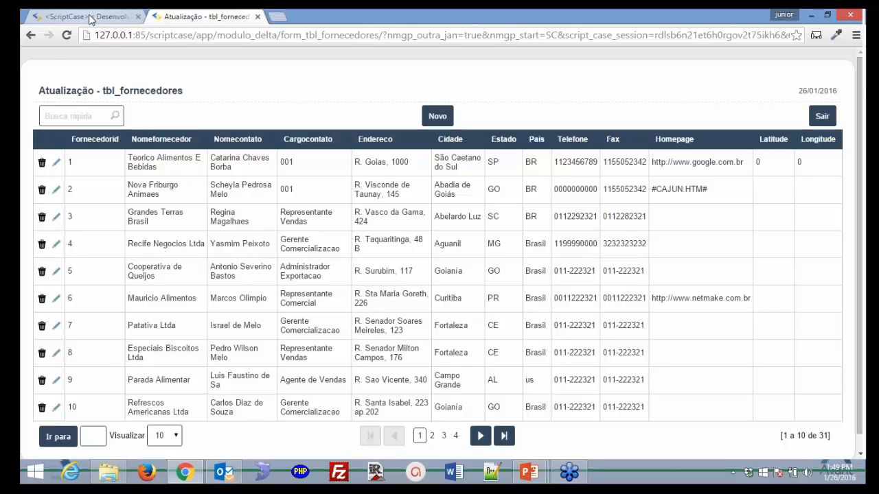
click(86, 17)
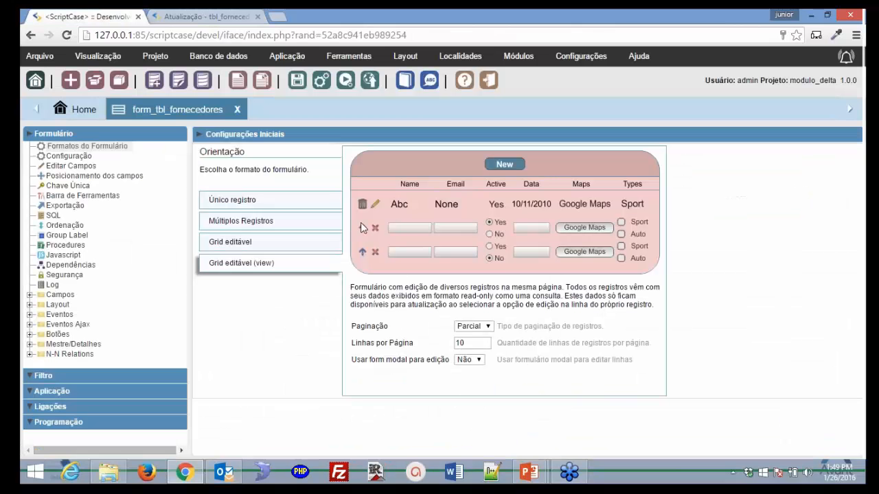
- Create a new Formulário application form_tbl_cargos on table tbl_cargos
click(236, 83)
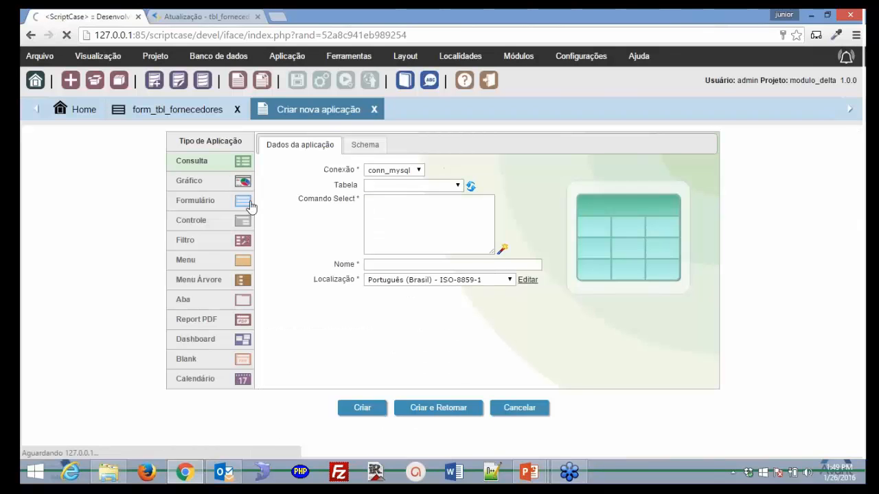
click(250, 205)
click(457, 200)
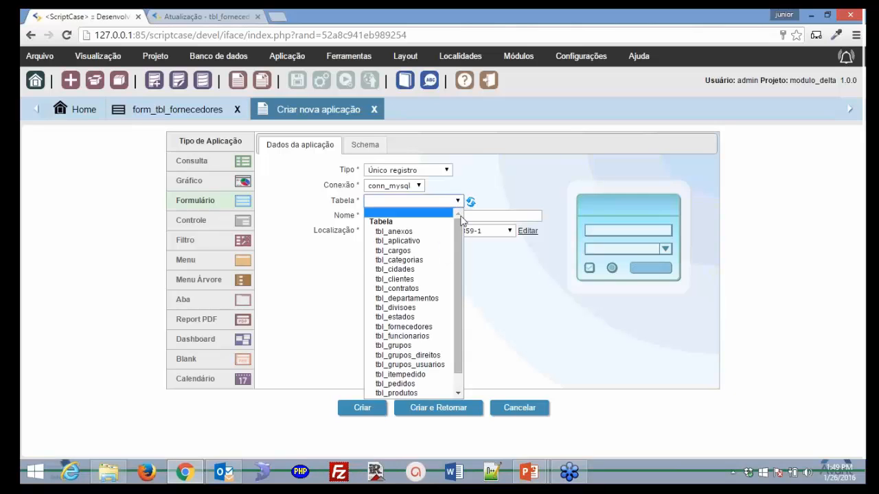
click(398, 250)
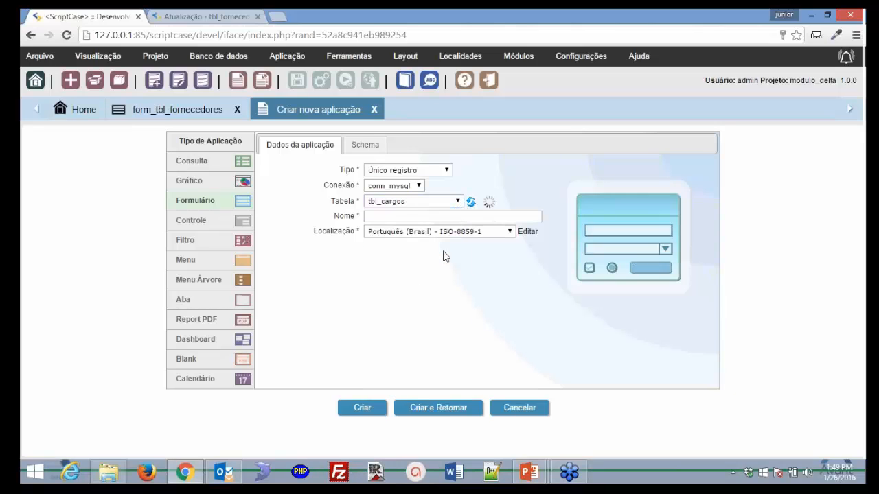
click(375, 408)
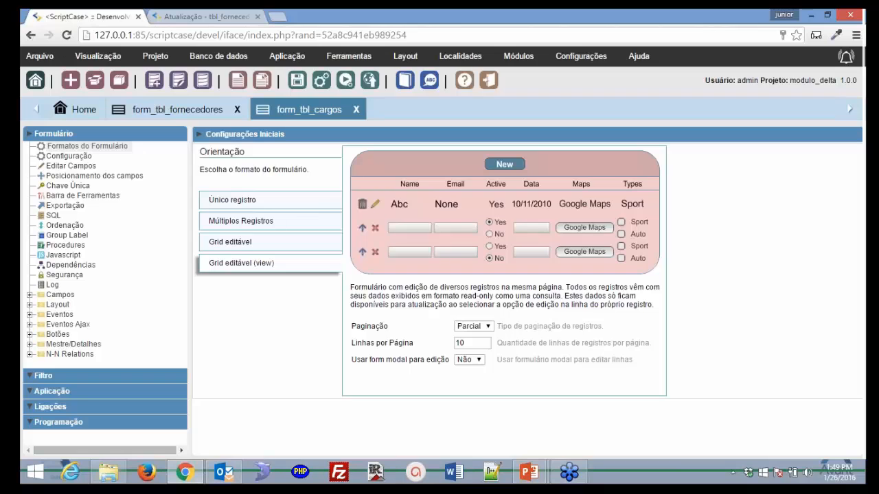
- Run form_tbl_cargos, put all 8 job rows into edit mode, then return to form_tbl_fornecedores
click(346, 81)
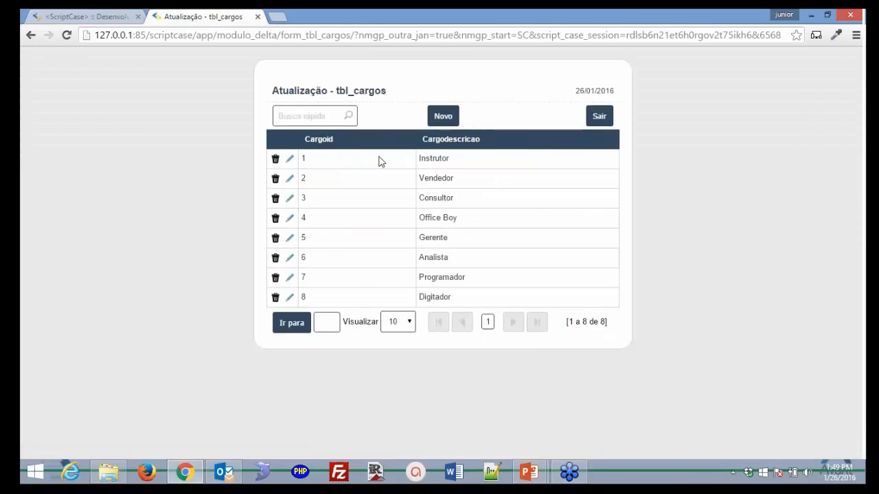
click(289, 160)
click(290, 185)
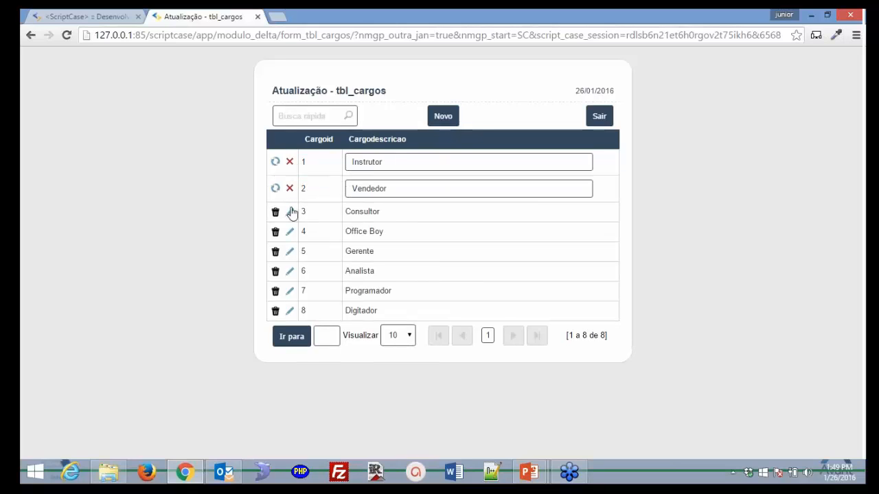
click(290, 212)
click(289, 238)
click(289, 265)
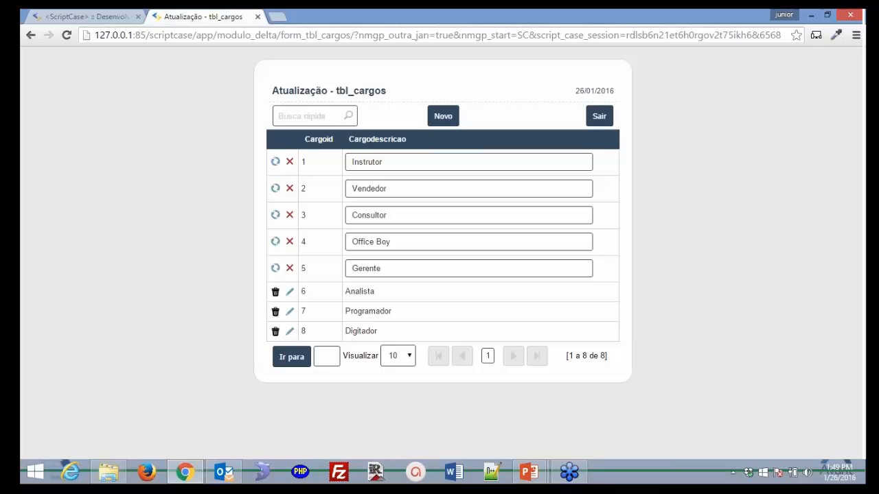
click(290, 292)
click(289, 317)
click(290, 344)
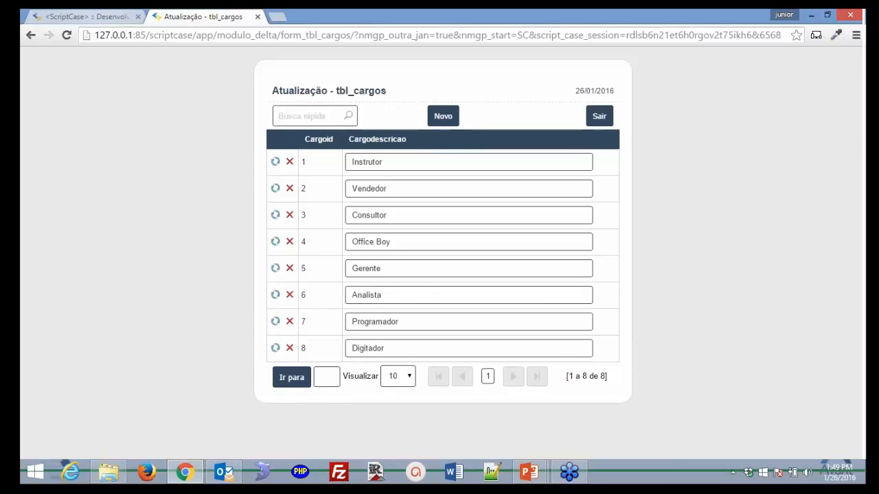
click(86, 16)
click(200, 113)
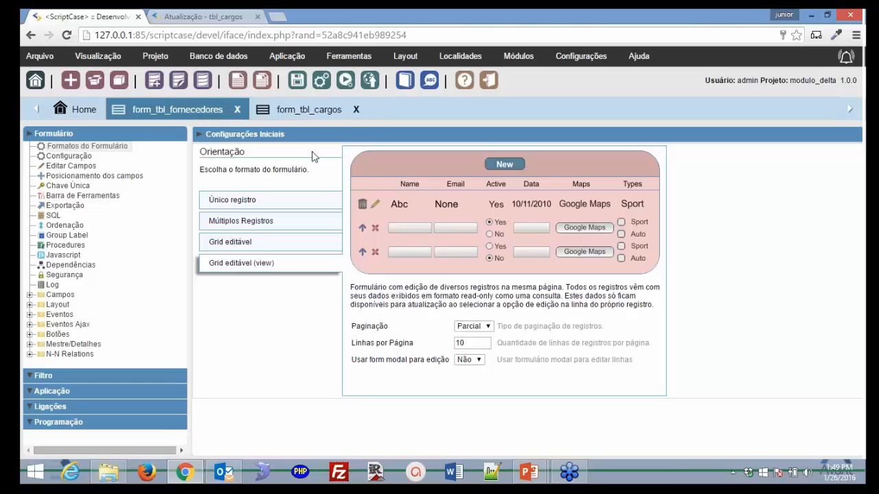
- Set the supplier form to Único registro, close form_tbl_cargos, and open its Configuração page
click(281, 198)
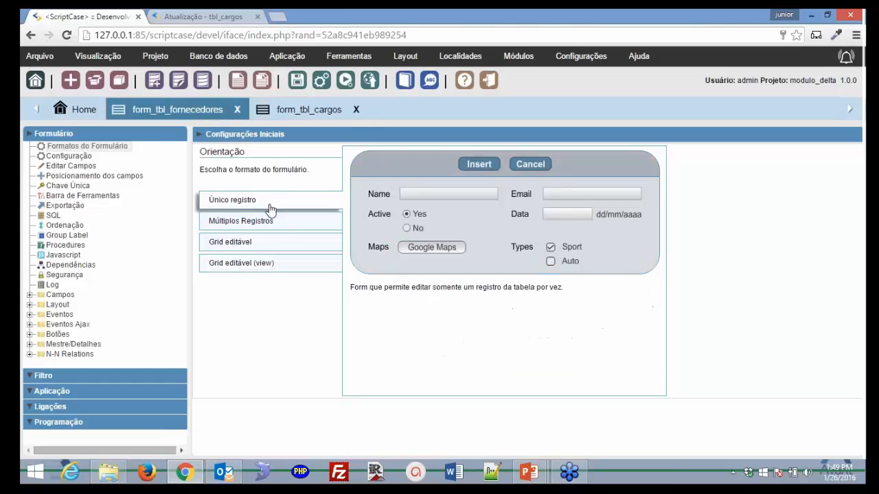
click(356, 109)
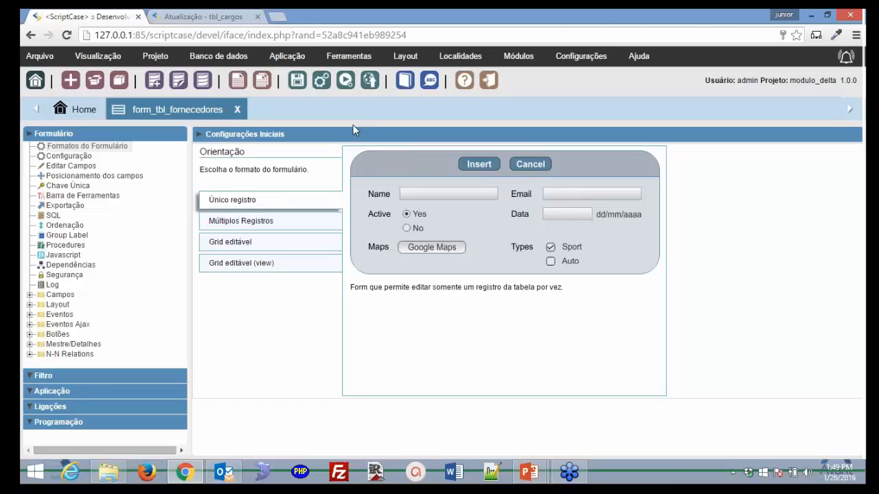
click(81, 159)
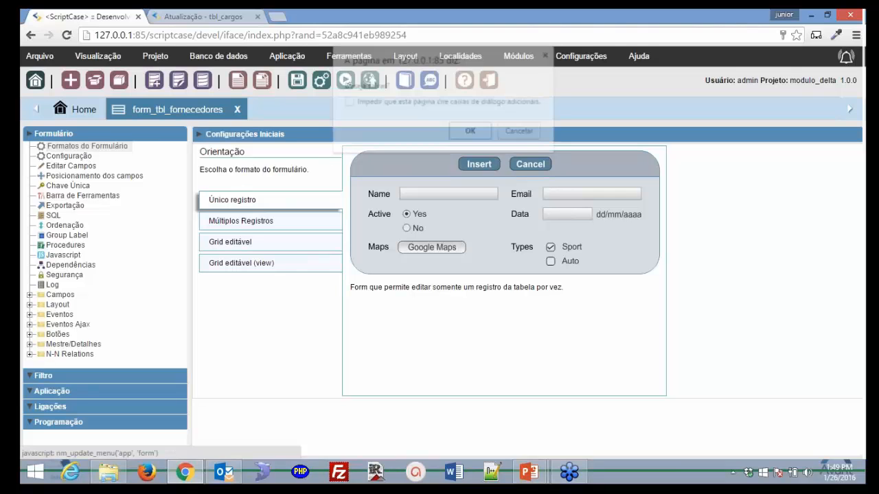
click(477, 133)
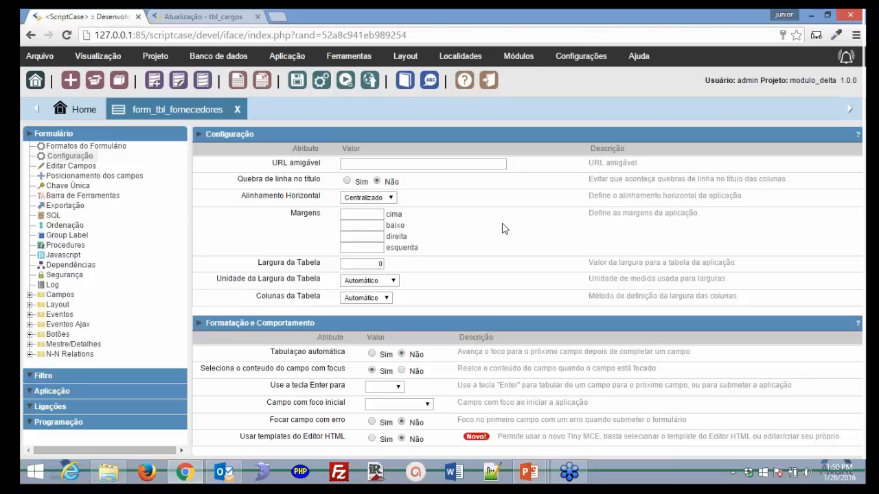
- Try a table width of 10 Porcentagem with centred alignment and preview the running form
click(350, 216)
click(364, 247)
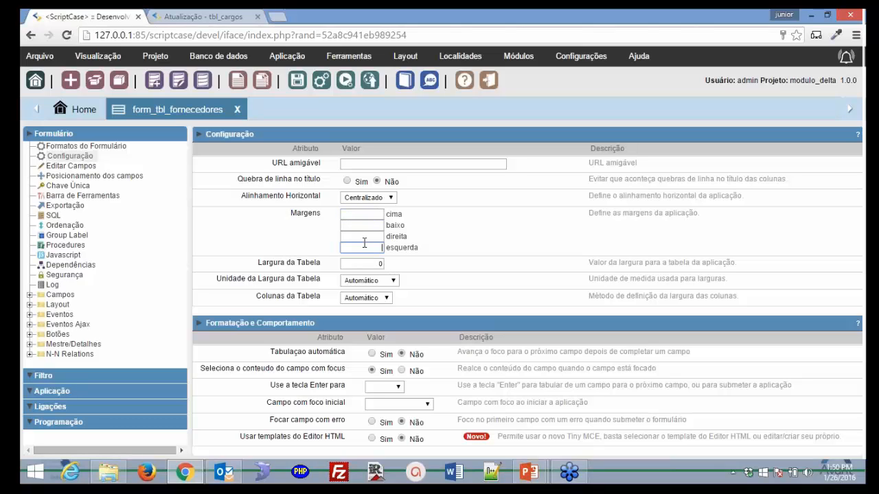
click(376, 198)
click(377, 204)
click(373, 266)
click(401, 281)
click(383, 292)
double_click(379, 263)
text(10)
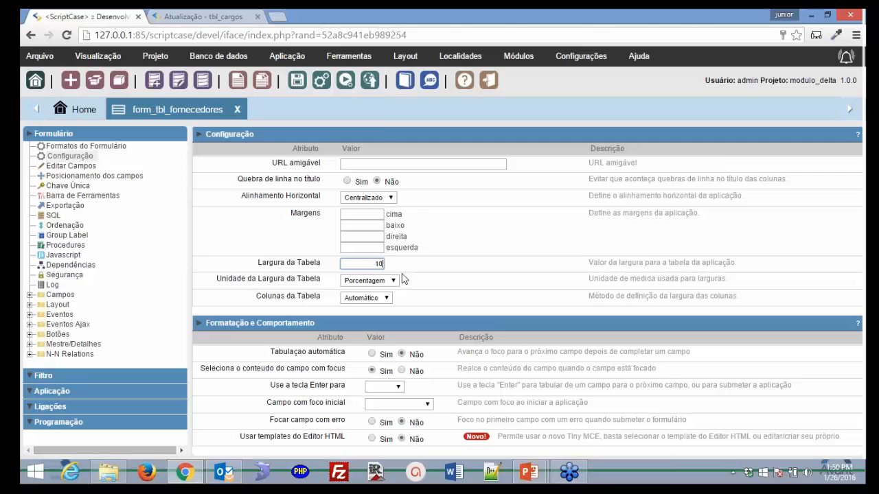
click(349, 86)
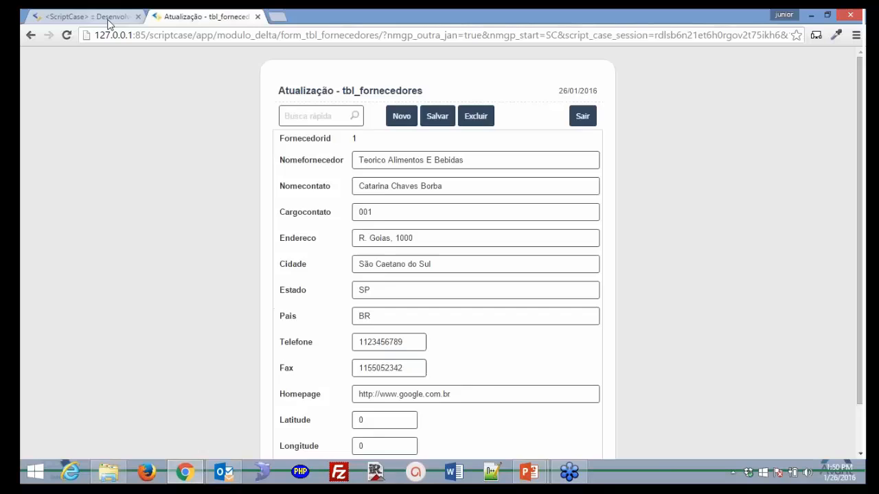
click(108, 20)
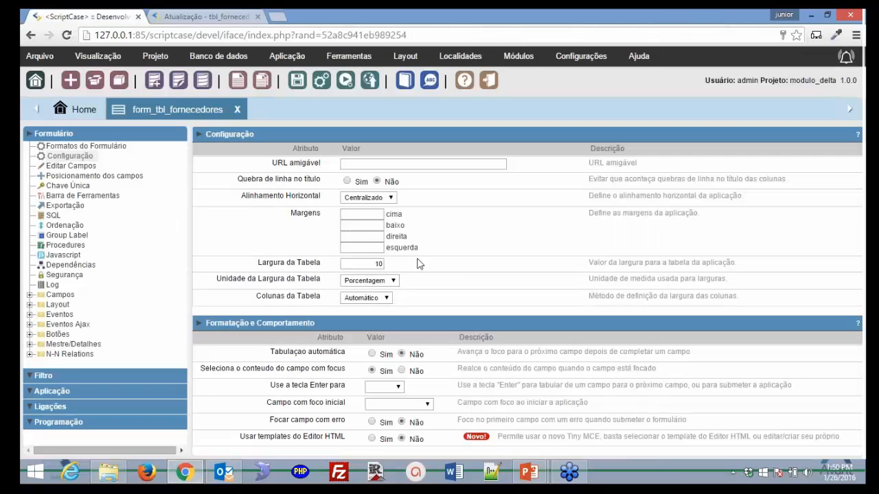
- Set the table width unit to Automático, clear the width value, and keep columns Automático
click(393, 281)
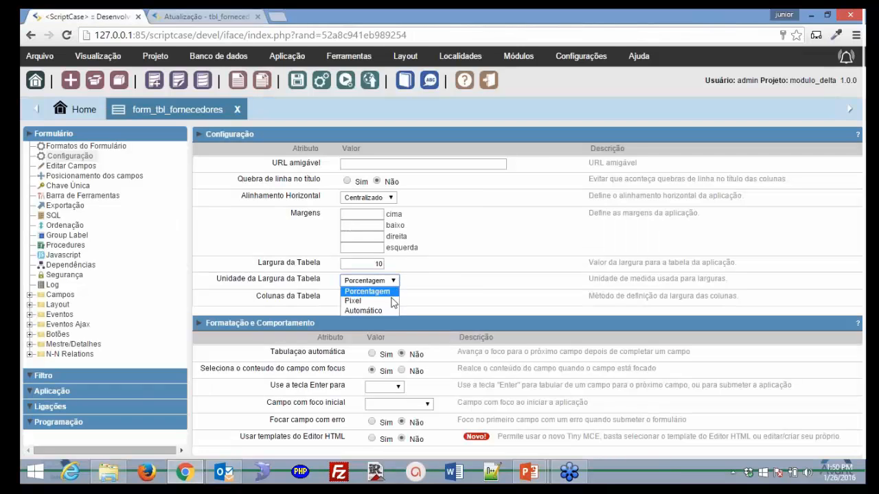
click(392, 302)
click(400, 282)
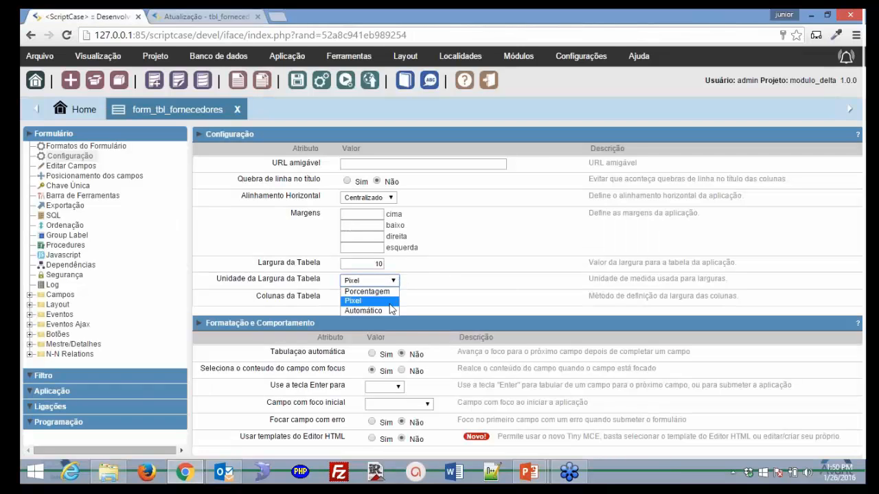
click(391, 311)
double_click(377, 264)
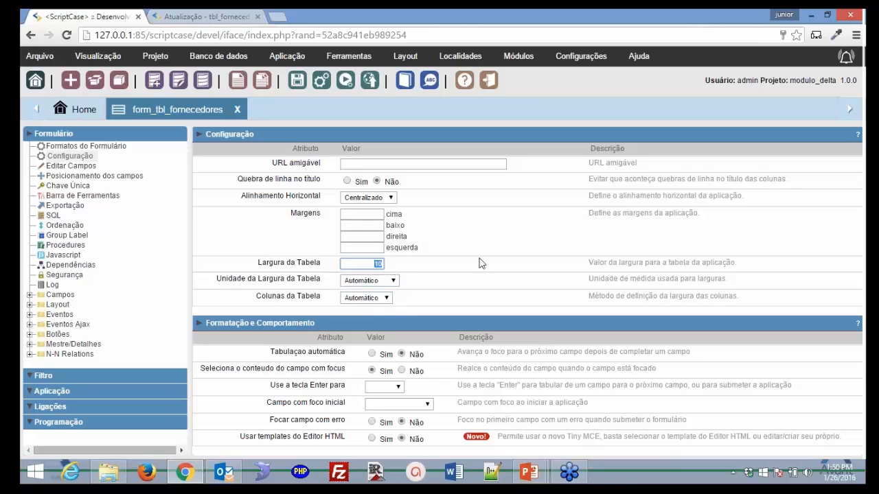
key(BackSpace)
click(386, 301)
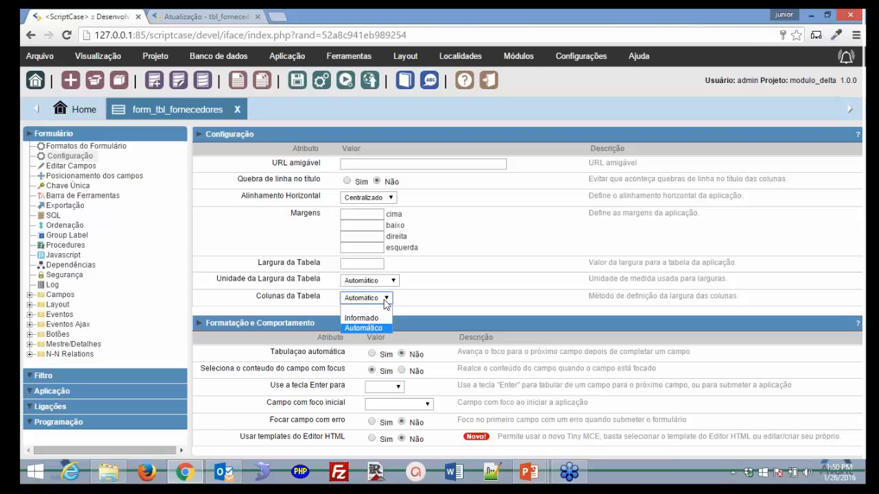
click(385, 305)
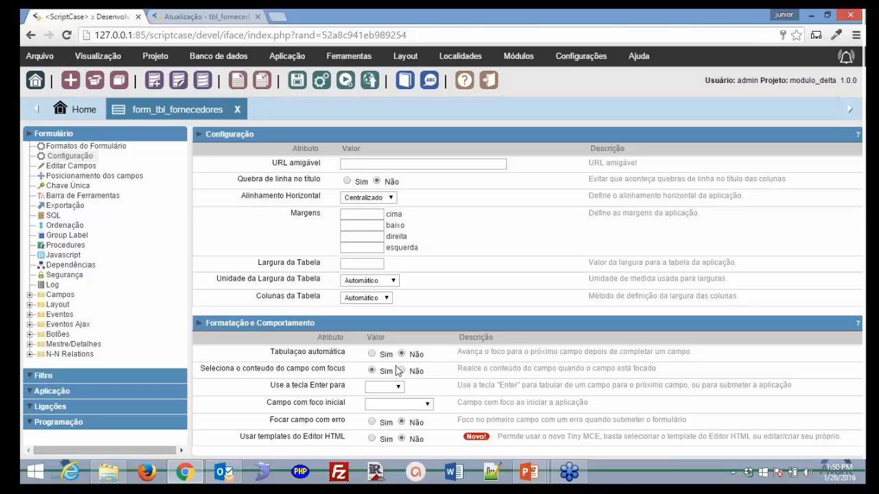
- Make endereco the initial-focus field, leaving Enter key behaviour blank, and run the form
click(399, 388)
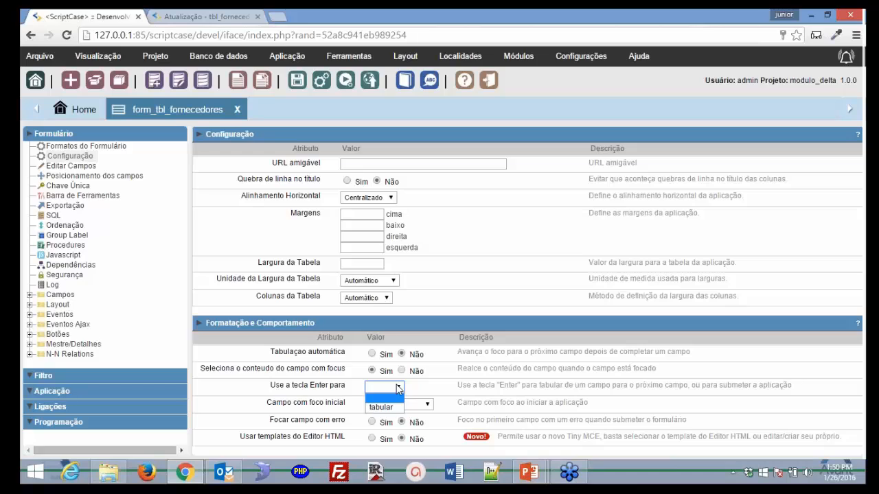
click(398, 388)
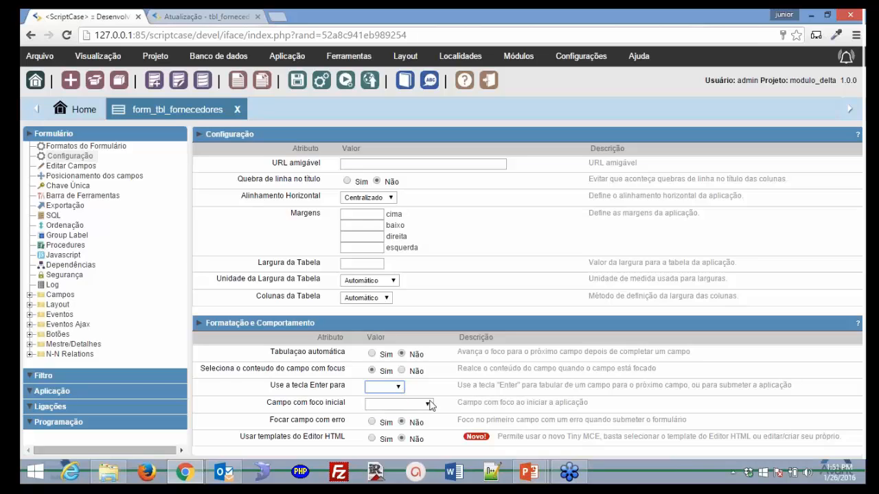
click(429, 404)
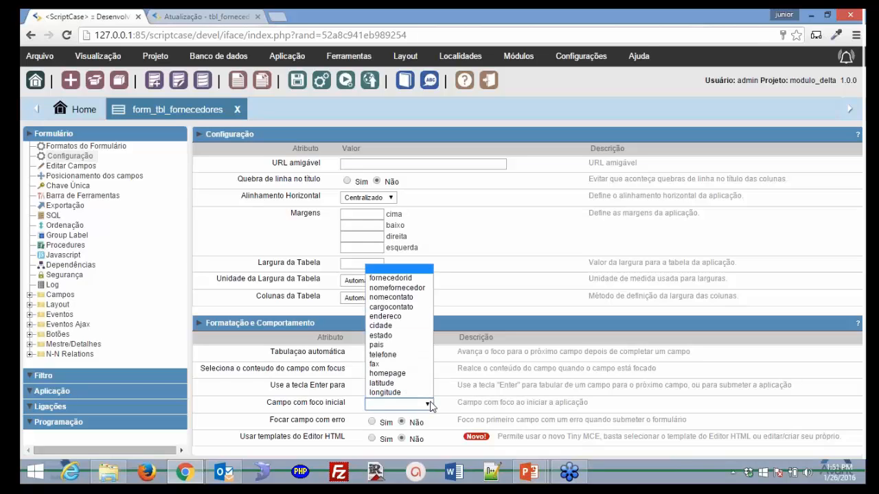
click(406, 320)
click(346, 79)
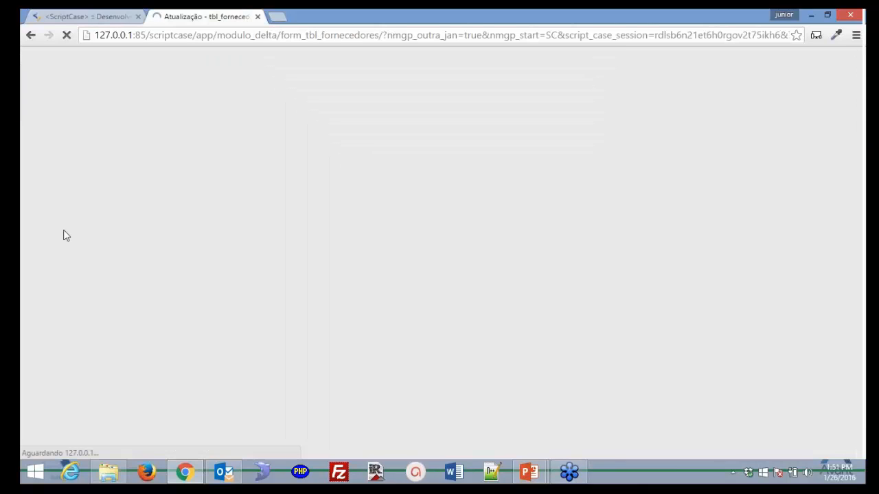
- Check Endereco has focus in the running form, then set Campo com foco inicial back to blank
click(475, 245)
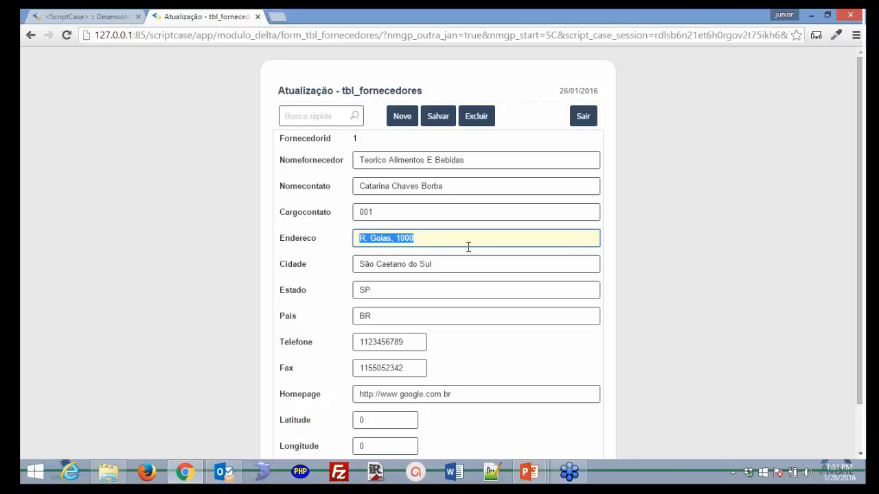
click(101, 18)
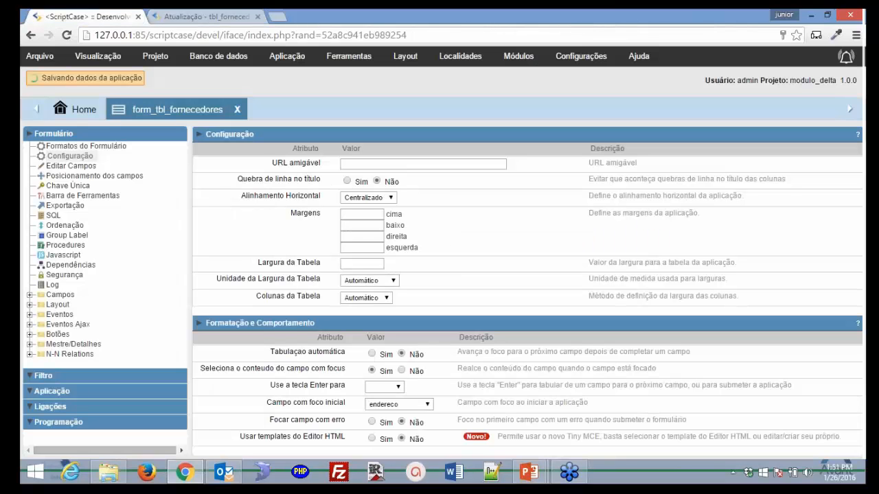
click(416, 405)
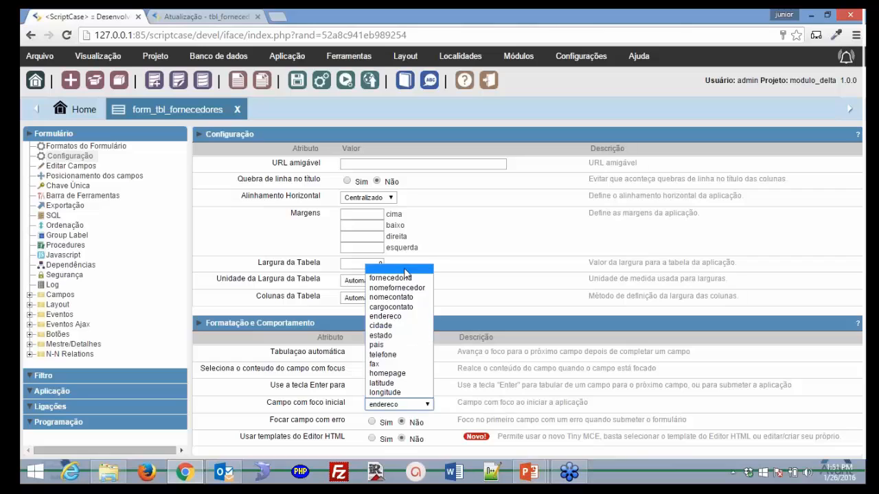
click(406, 269)
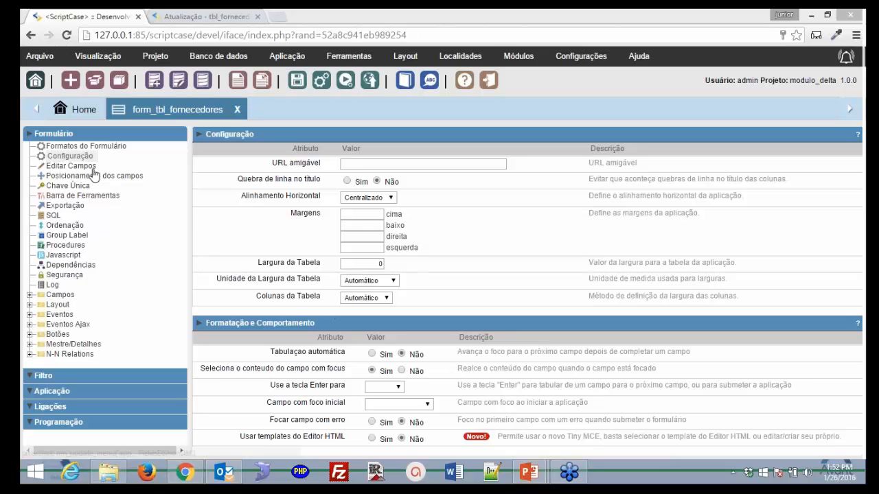
- Discard unsaved changes and open fornecedorid's field settings (Número, size 11, INT)
click(66, 165)
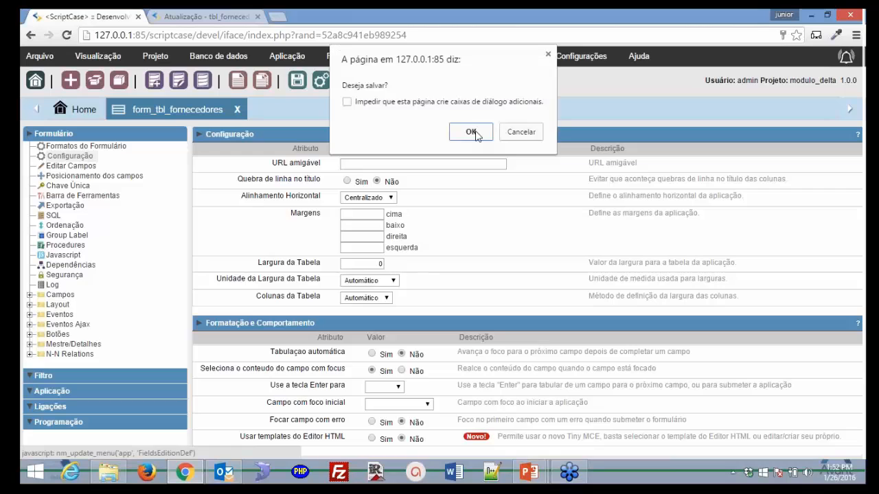
click(520, 132)
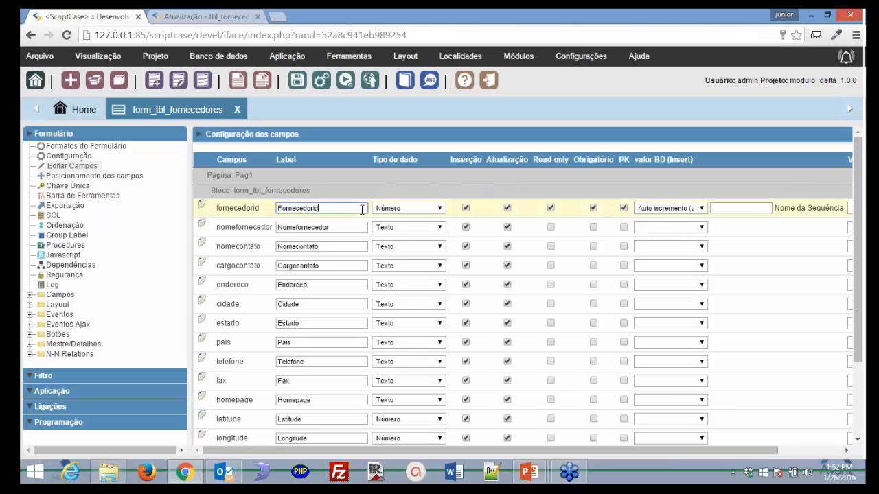
click(439, 208)
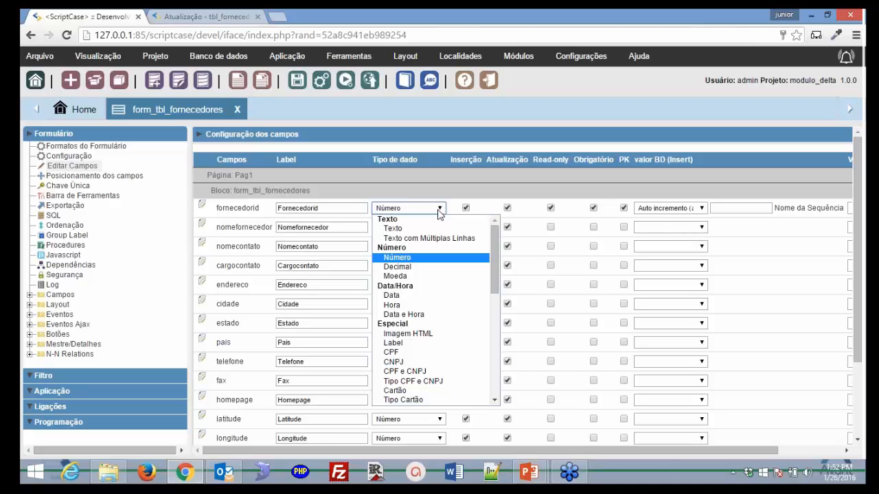
click(203, 208)
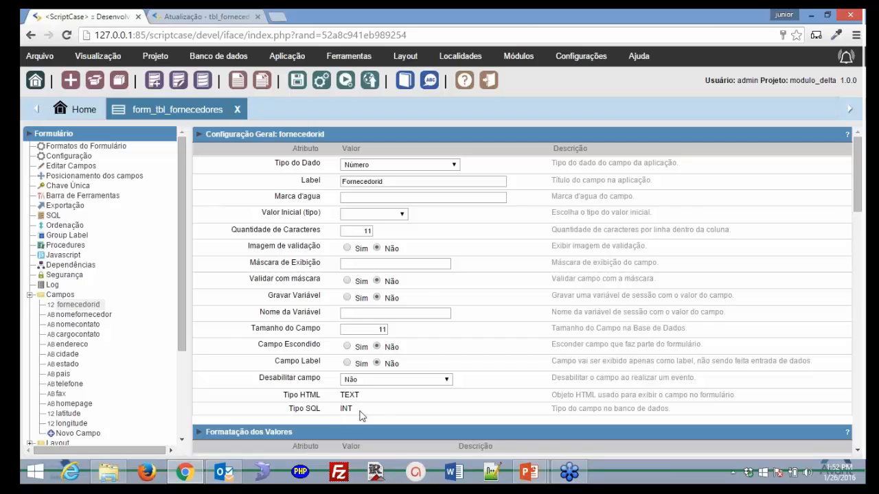
- Browse fornecedorid's Tipo do Dado options, keep Número, and return to the field list
click(454, 166)
drag(466, 206, 464, 298)
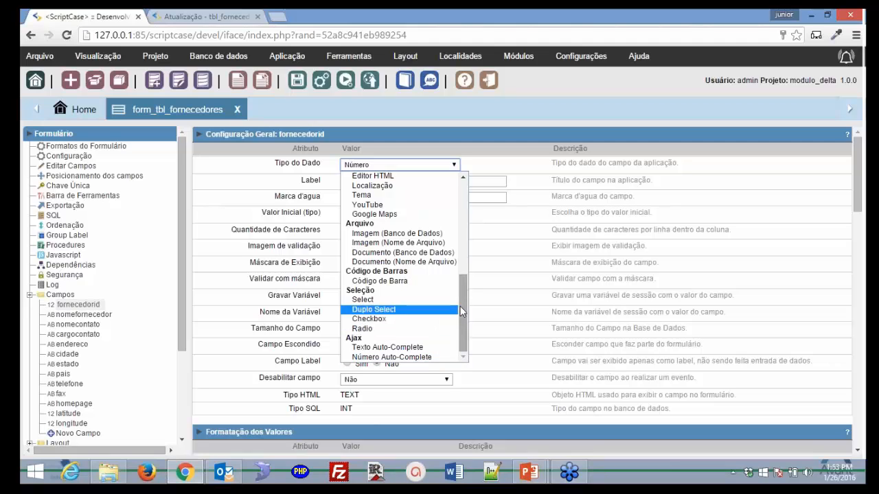
scroll(430, 199, up, 5)
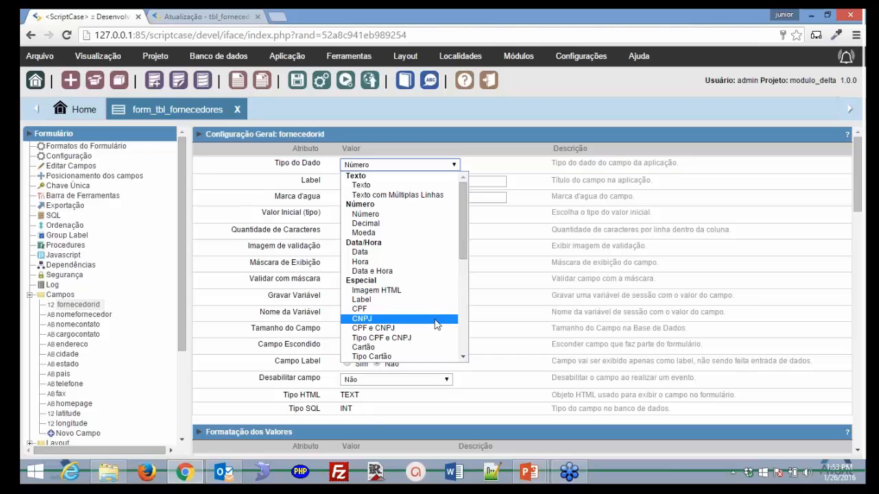
click(473, 263)
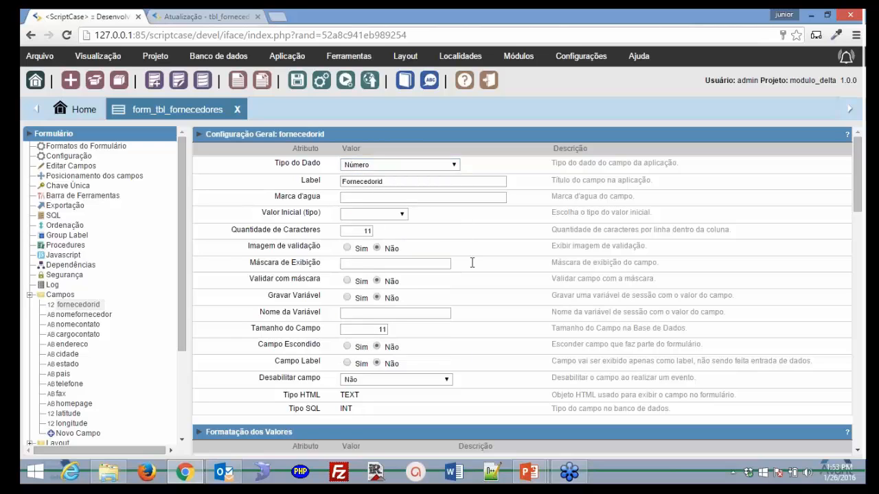
drag(473, 263, 472, 291)
click(473, 291)
click(454, 165)
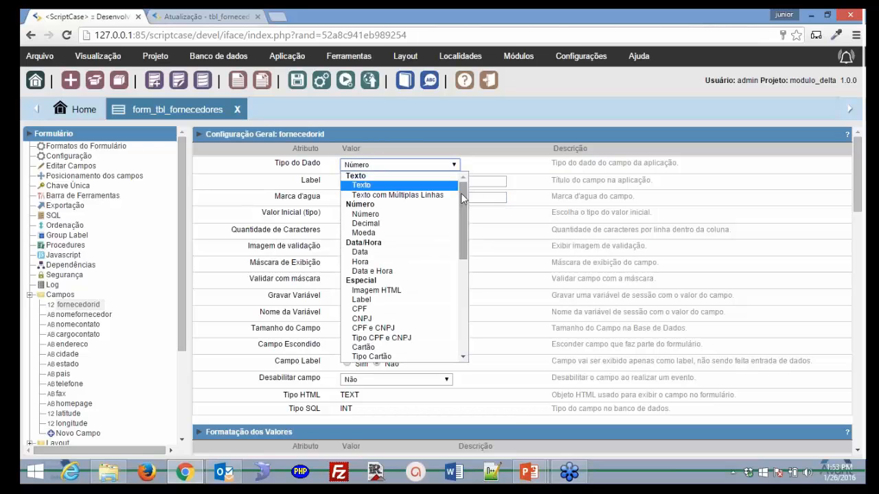
drag(465, 211, 463, 294)
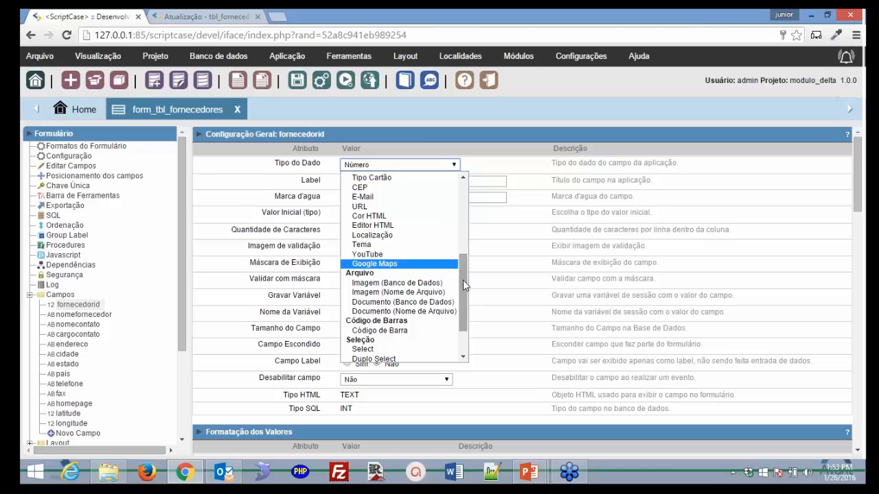
scroll(447, 277, down, 2)
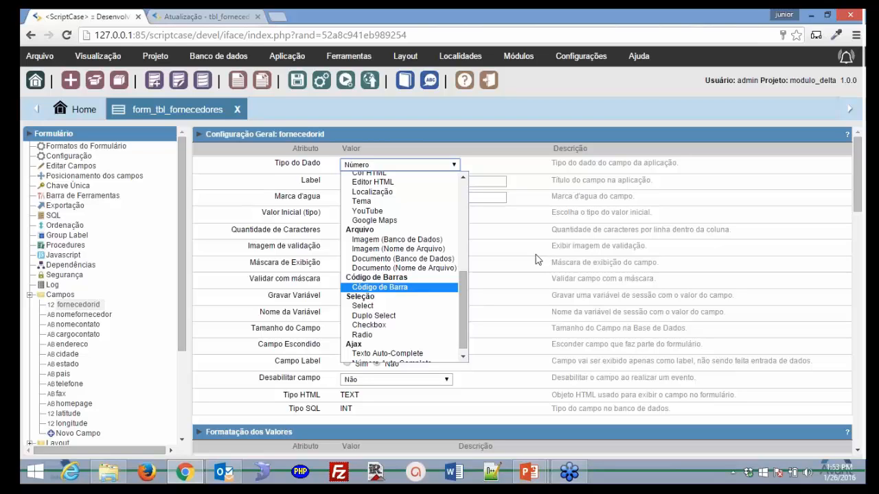
click(88, 168)
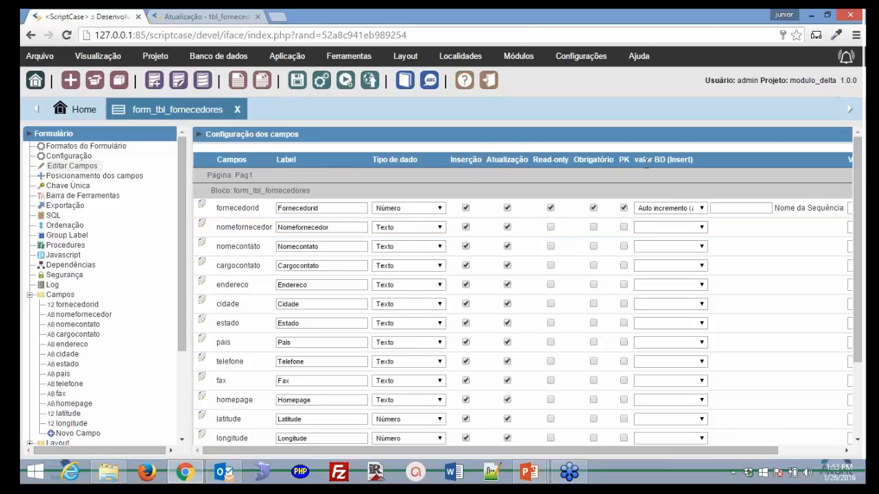
- Set nomefornecedor's valor BD (Insert) to blank, removing its default insert value
click(702, 228)
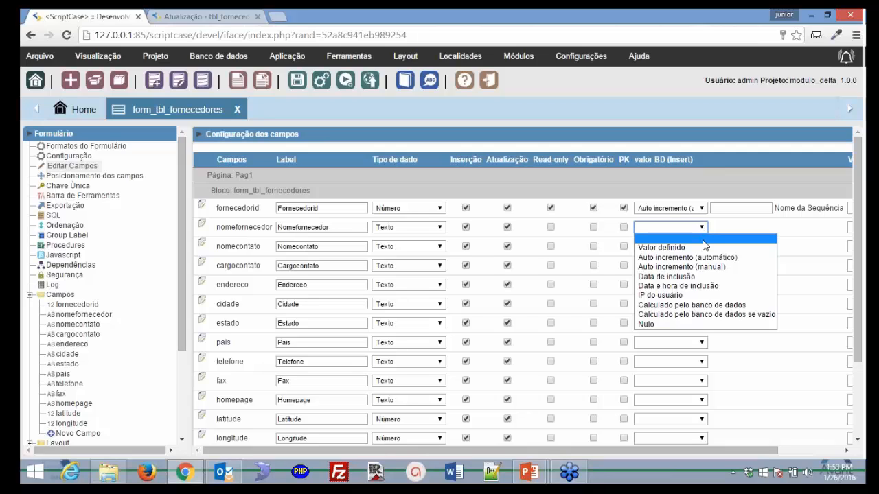
click(704, 257)
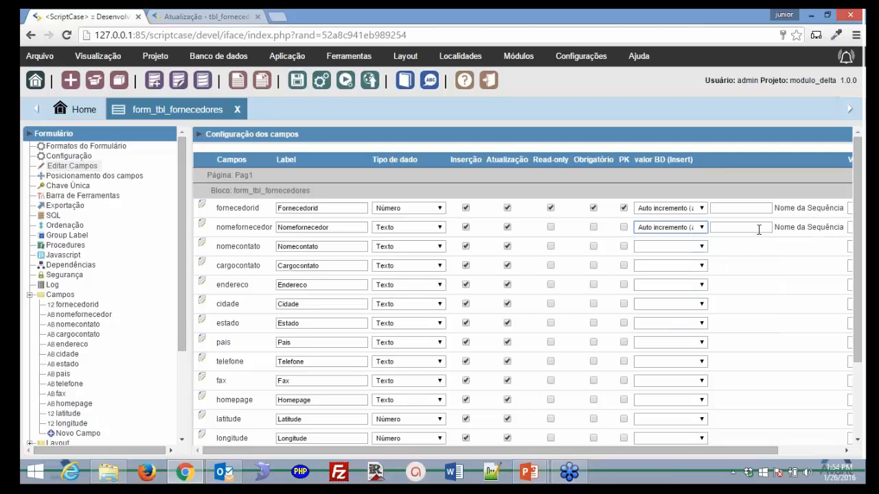
click(758, 229)
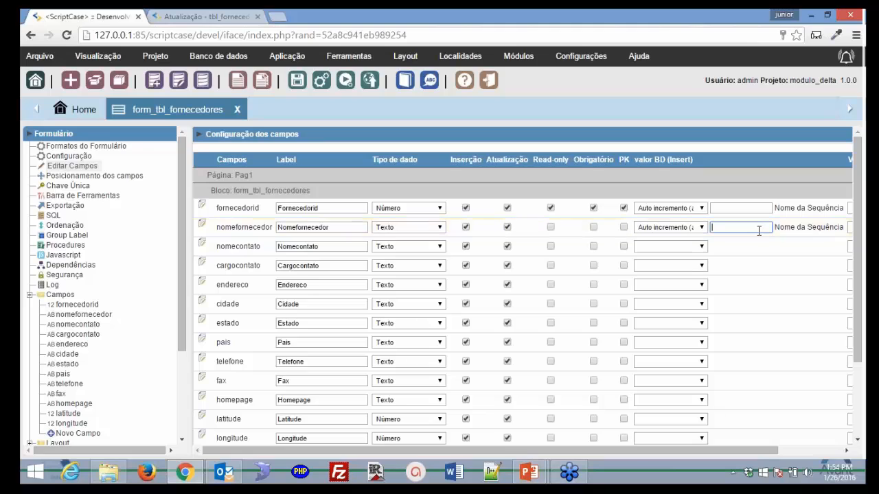
click(698, 228)
click(696, 248)
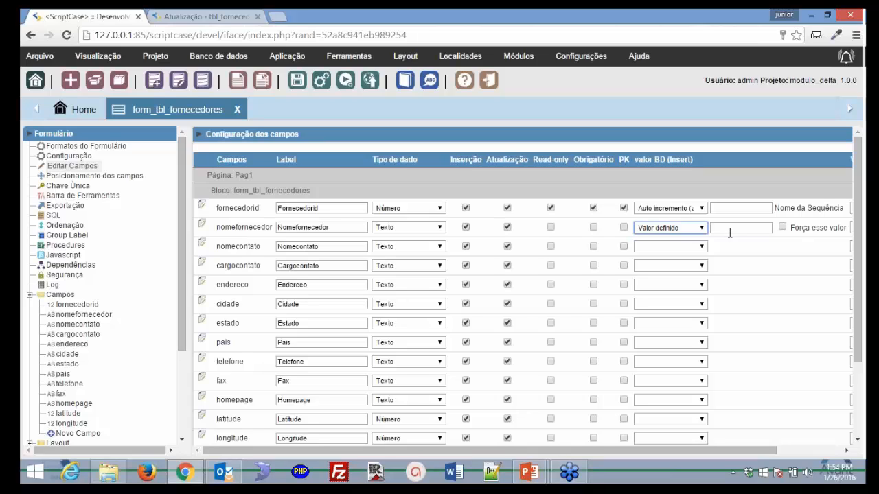
click(701, 229)
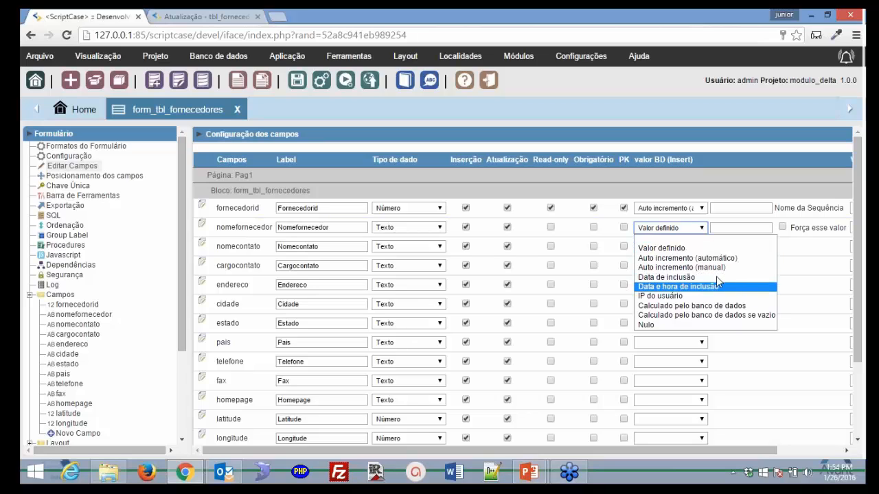
click(702, 231)
click(702, 232)
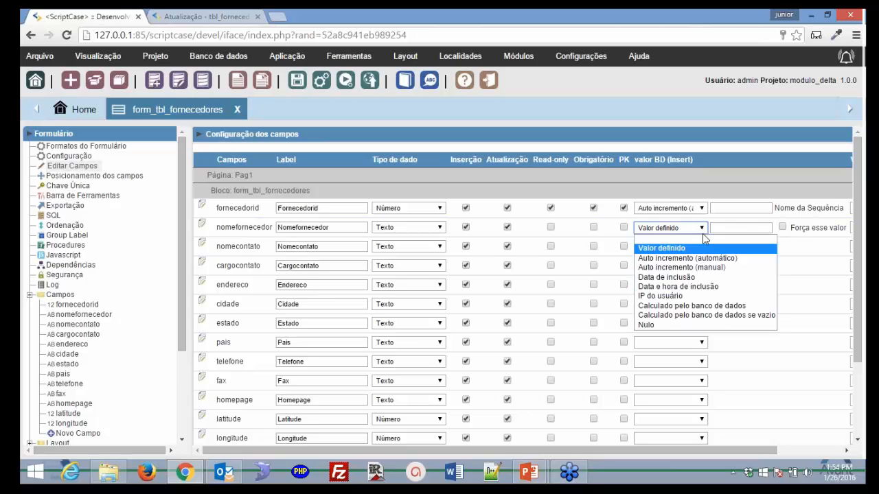
click(696, 239)
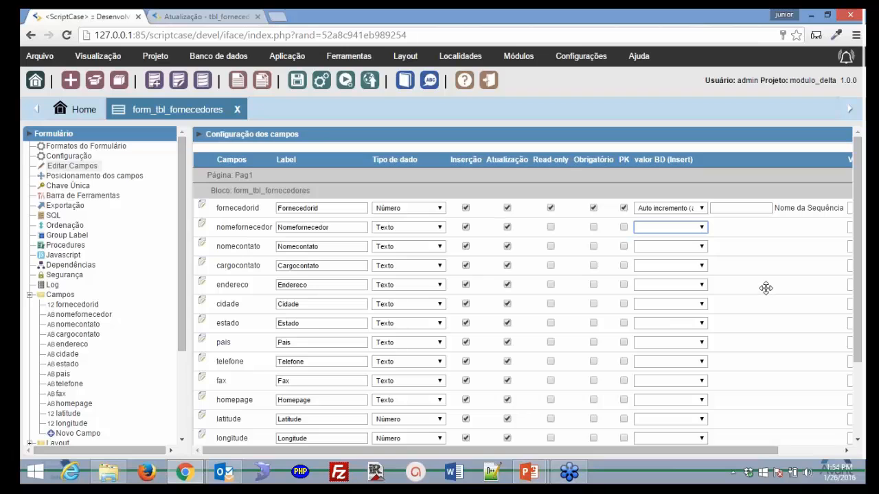
scroll(766, 287, down, 3)
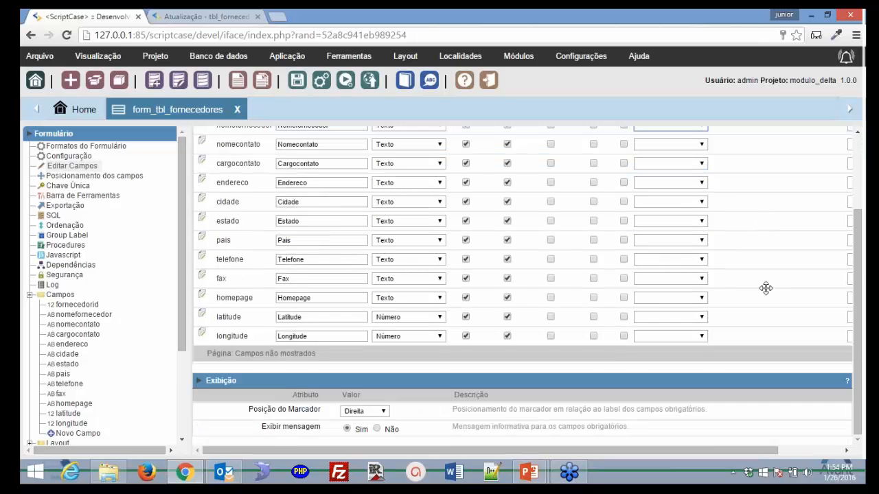
scroll(333, 252, up, 3)
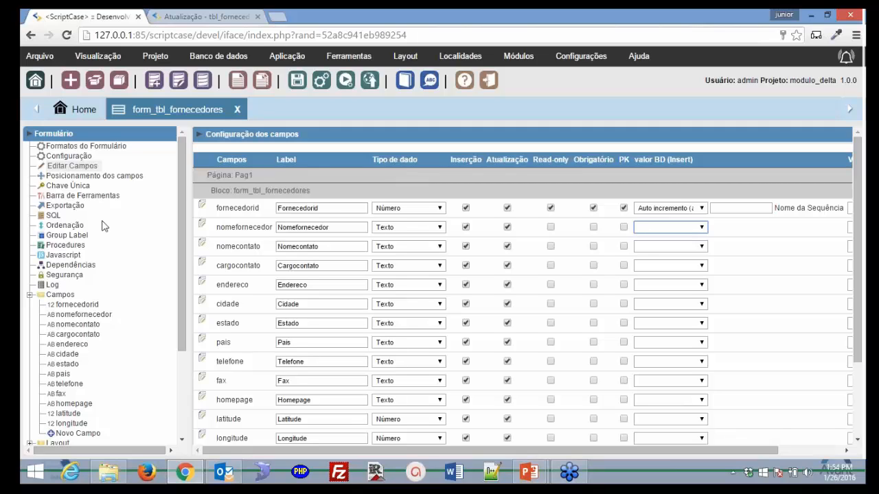
- Save the field changes and leave only nomefornecedor on Pag1 in field placement
click(71, 179)
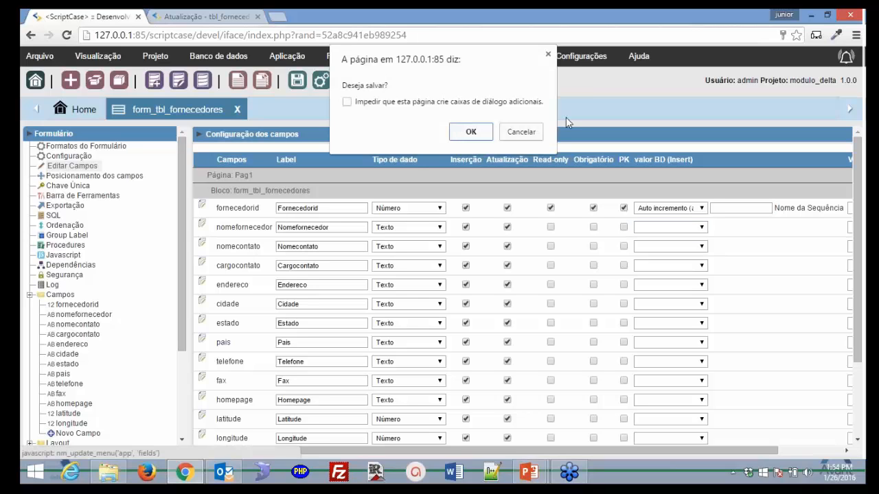
click(532, 132)
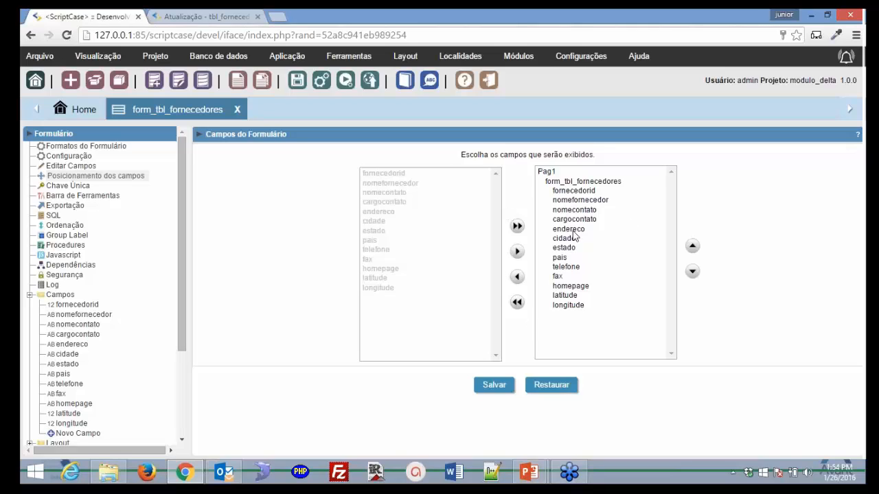
click(517, 303)
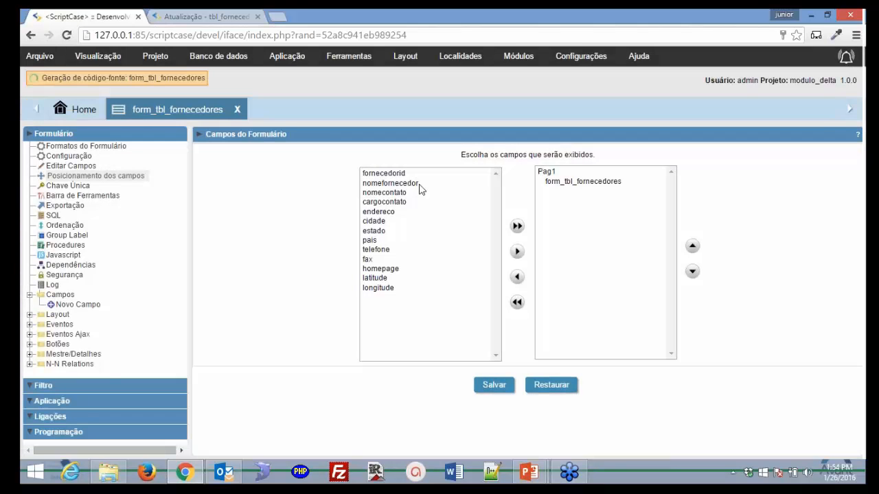
double_click(419, 184)
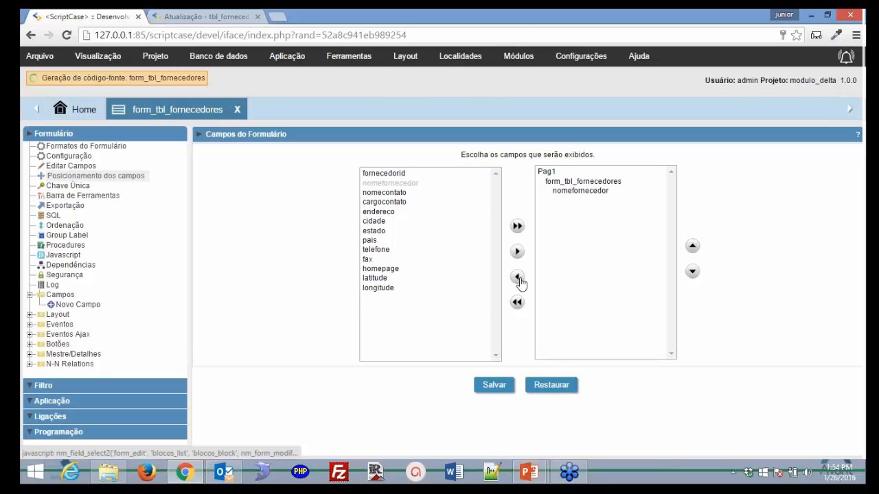
click(520, 281)
click(485, 174)
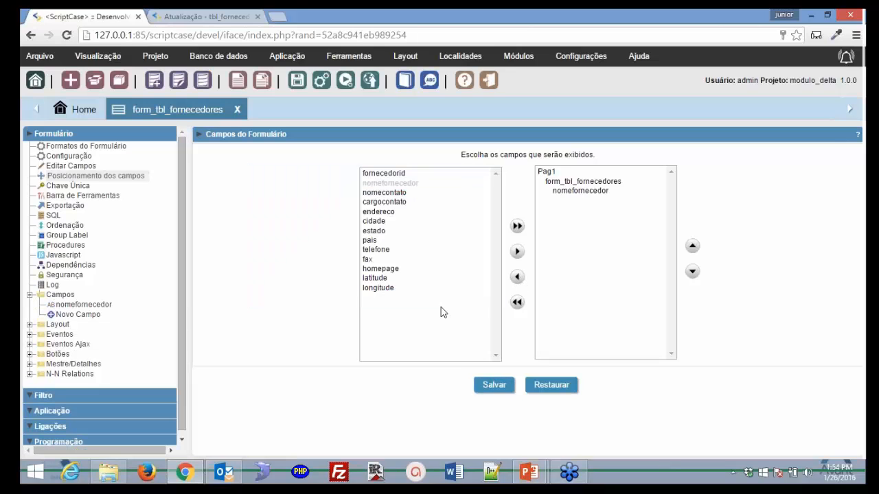
- Run the form and confirm it shows only nomefornecedor
click(345, 81)
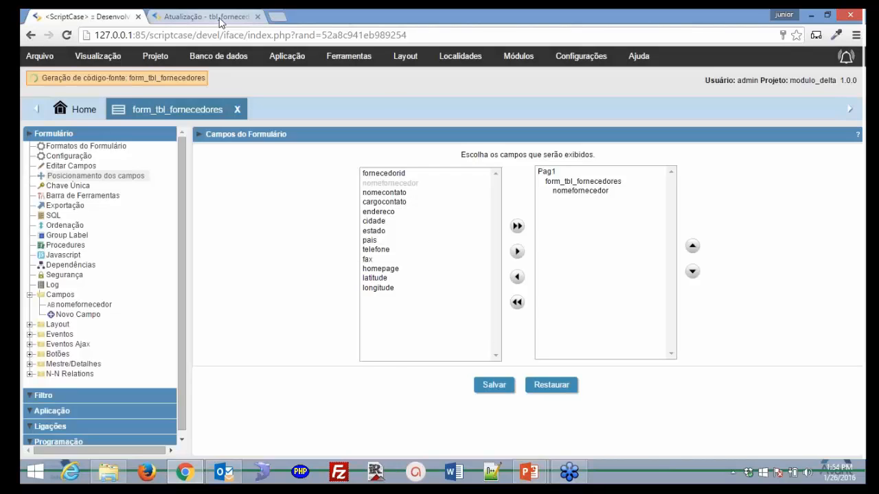
click(220, 20)
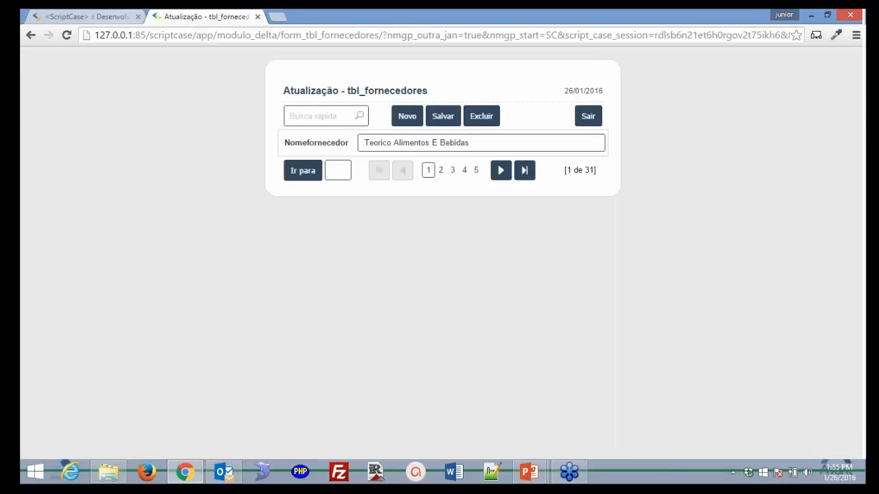
click(85, 17)
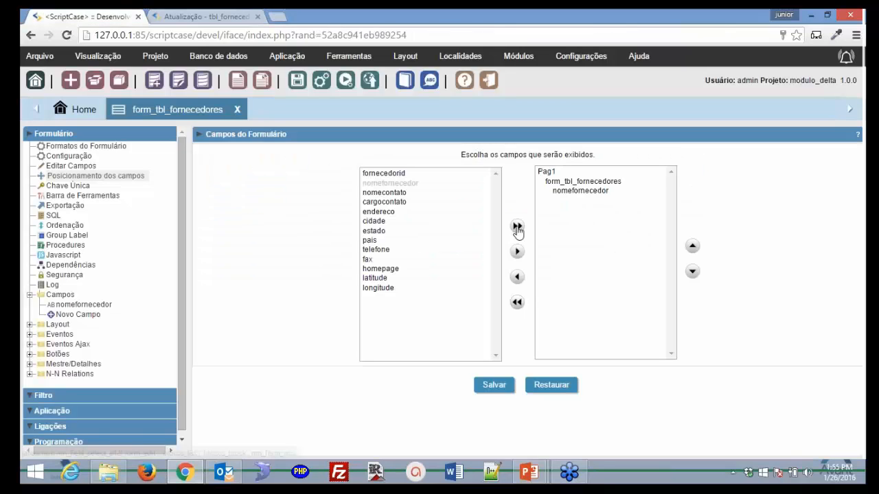
- Return all fields to Pag1, move nomefornecedor below fornecedorid, and save the order
click(517, 228)
click(583, 191)
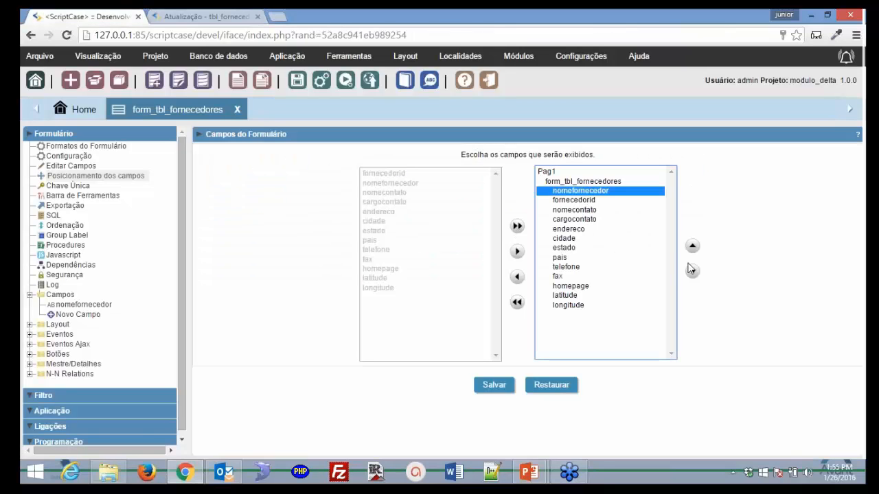
click(692, 273)
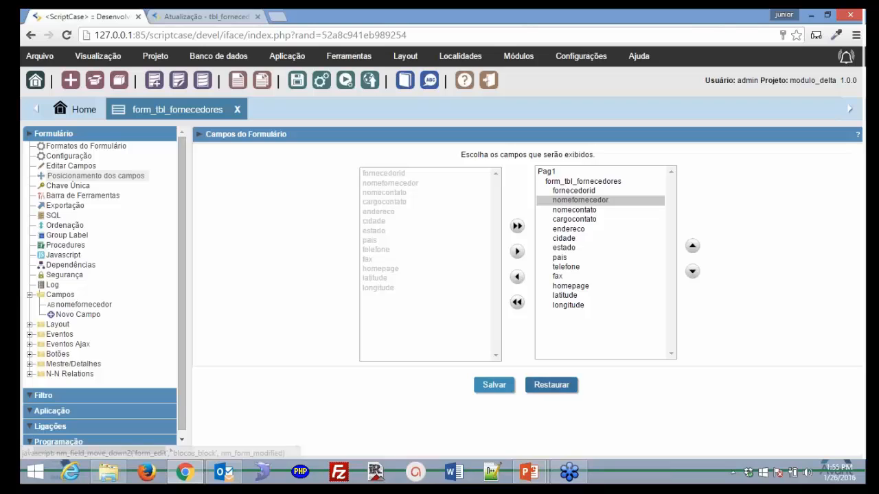
click(496, 387)
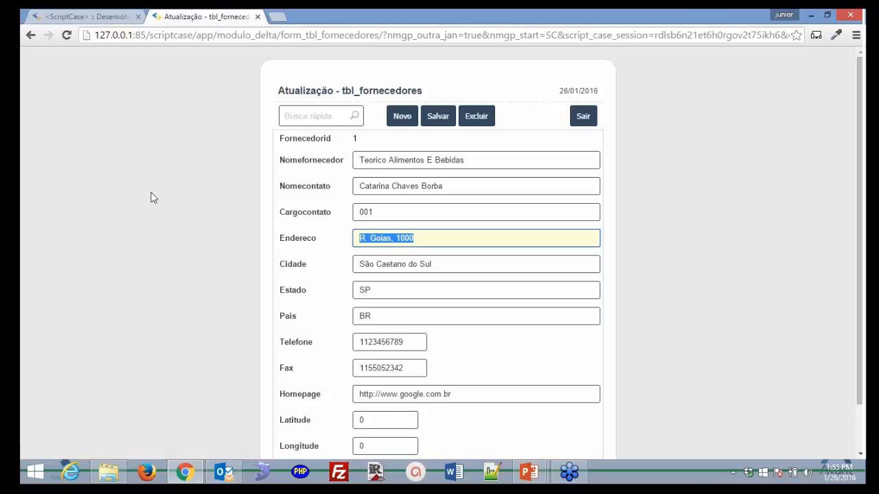
- Review the running supplier form, then go to the Chave Única settings
scroll(161, 216, down, 2)
scroll(161, 215, up, 2)
click(96, 16)
click(84, 189)
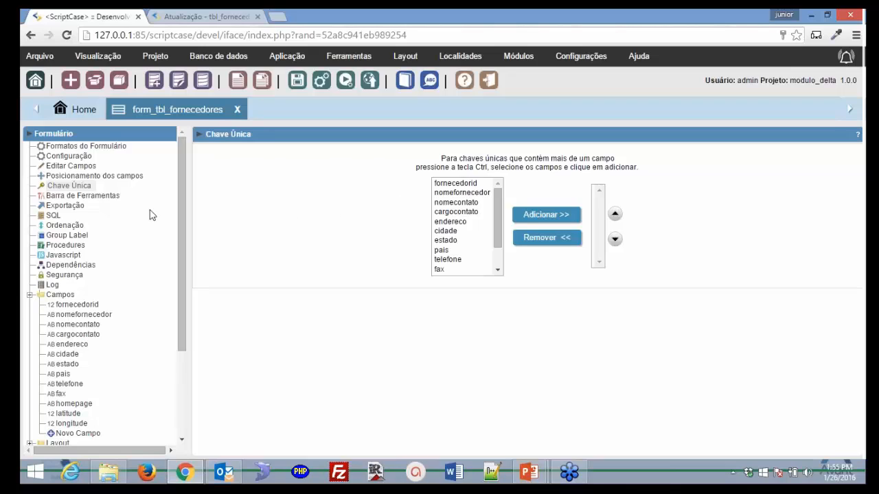
- Review the Barra de Ferramentas desktop settings, comparing them with the running supplier form
click(110, 198)
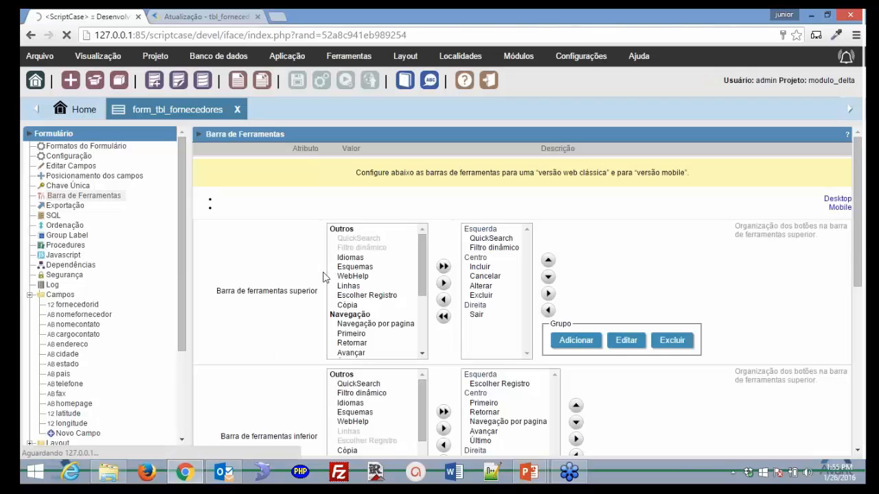
scroll(384, 236, down, 3)
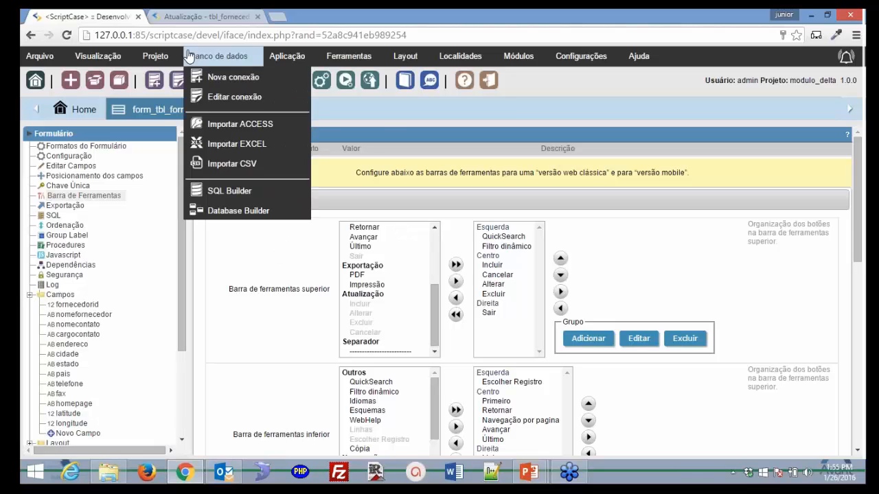
click(179, 17)
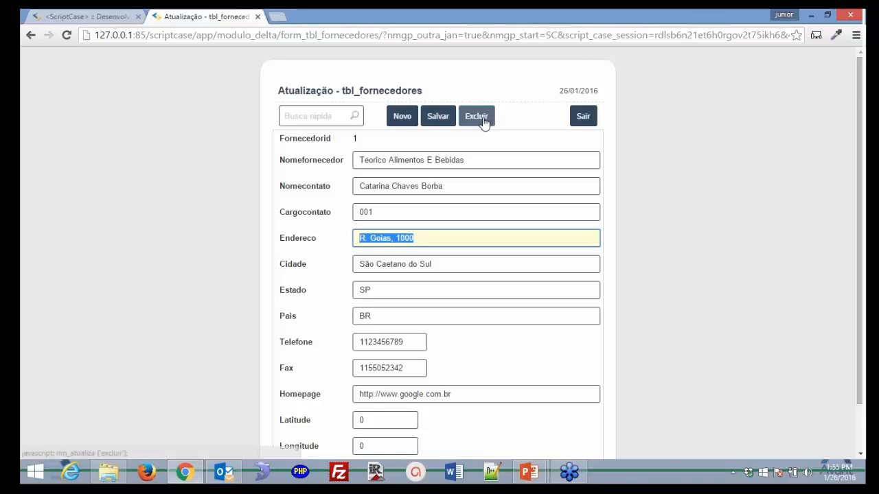
scroll(304, 422, down, 1)
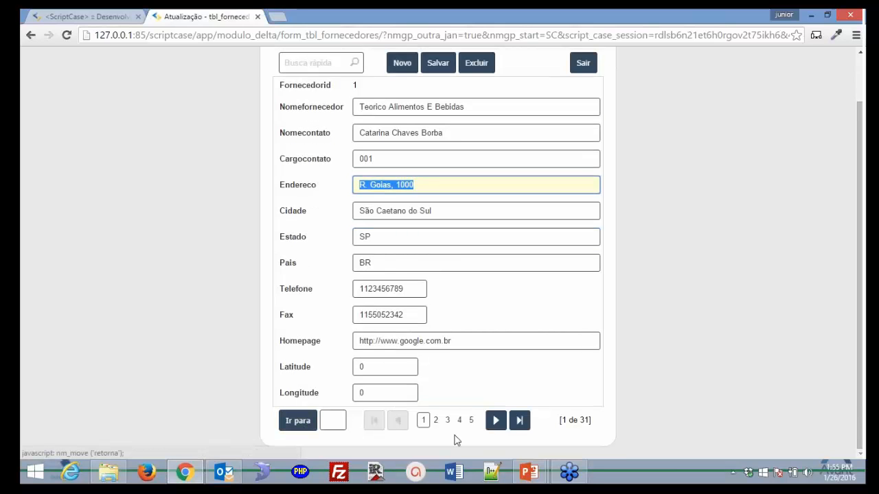
click(118, 18)
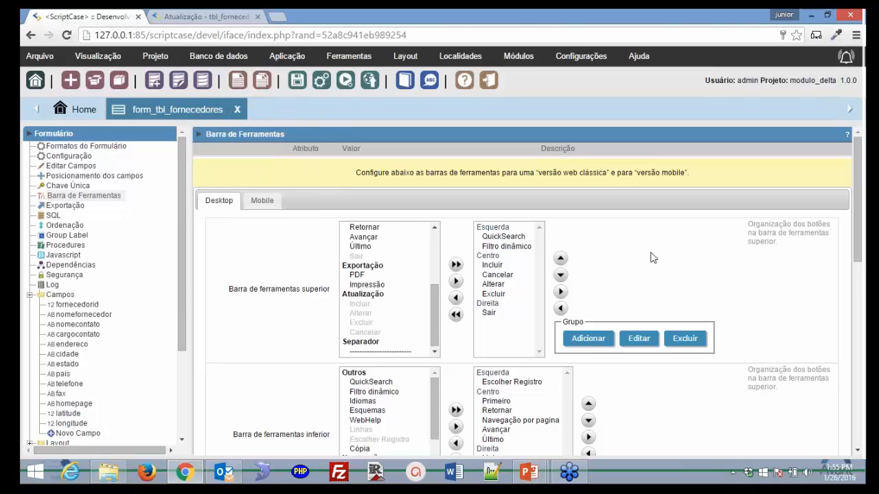
scroll(653, 258, down, 2)
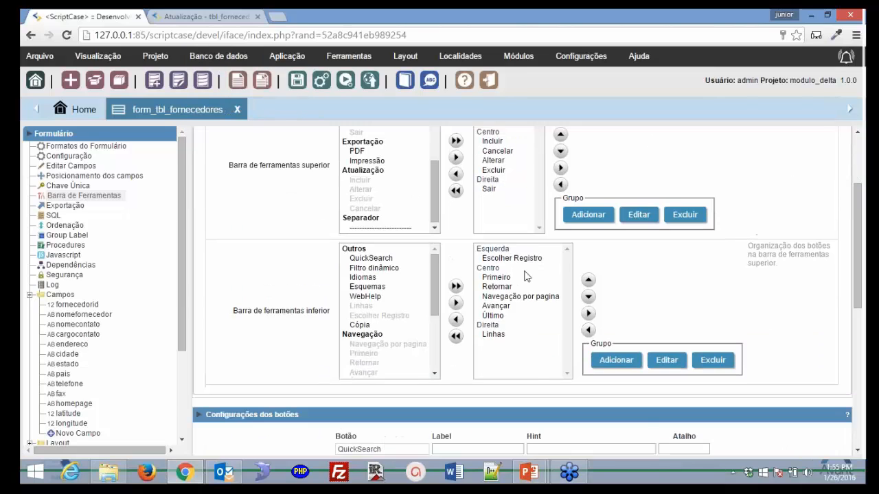
scroll(267, 345, down, 1)
scroll(286, 333, down, 2)
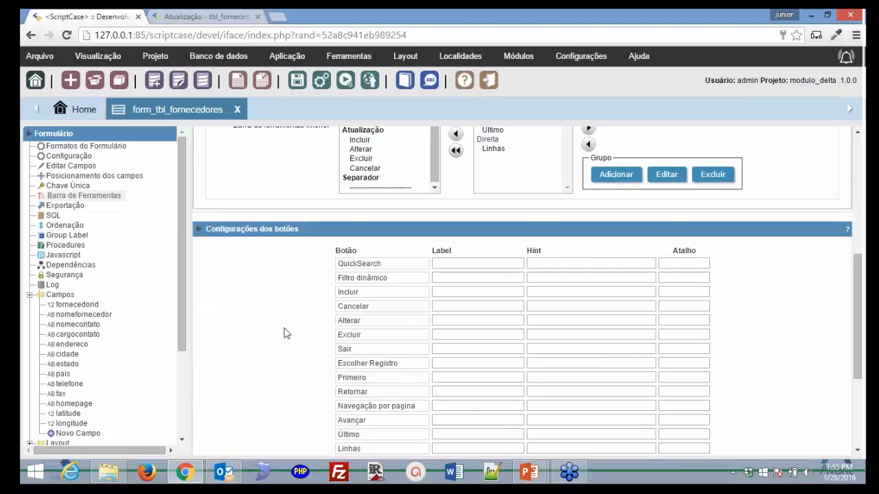
scroll(286, 333, down, 2)
scroll(242, 218, up, 1)
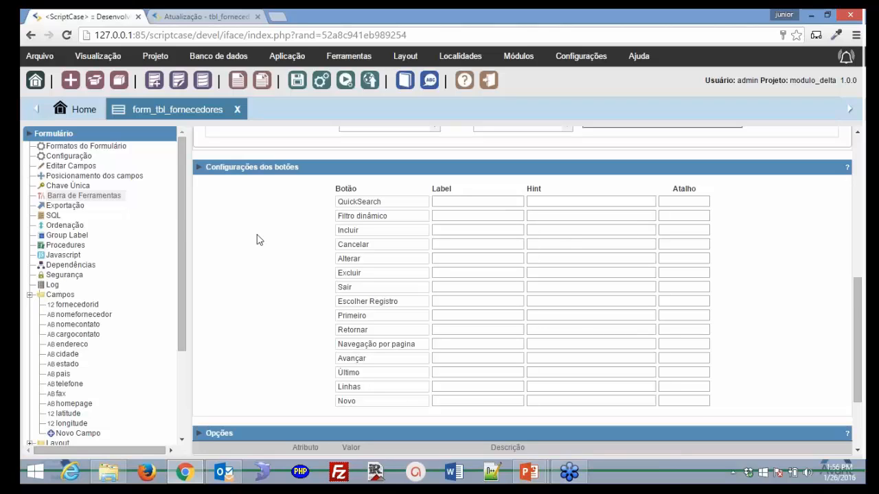
scroll(259, 240, down, 2)
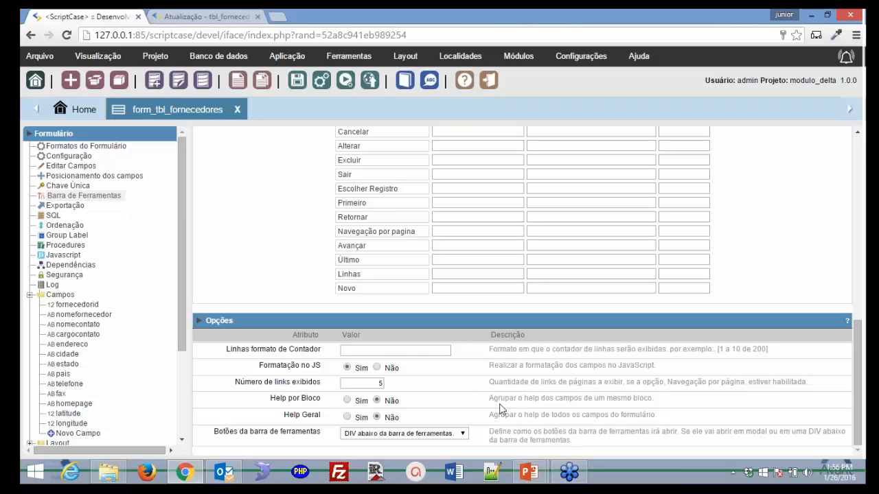
scroll(502, 409, up, 1)
scroll(501, 408, up, 2)
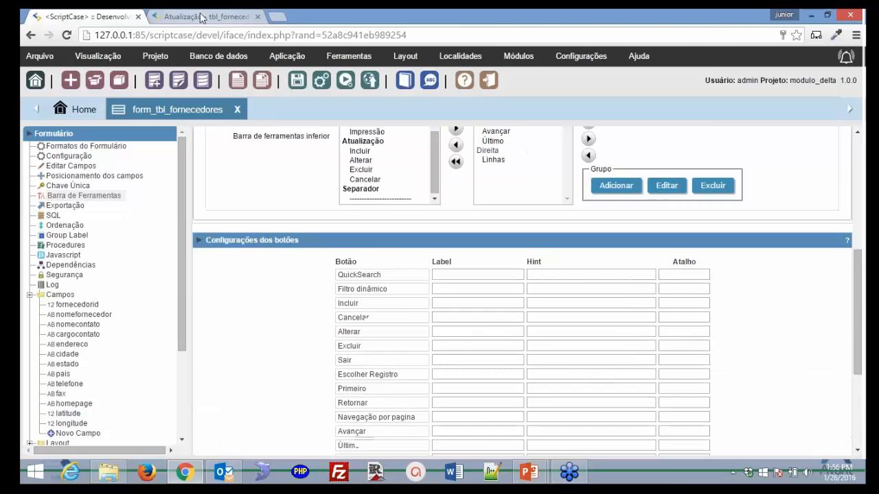
click(205, 17)
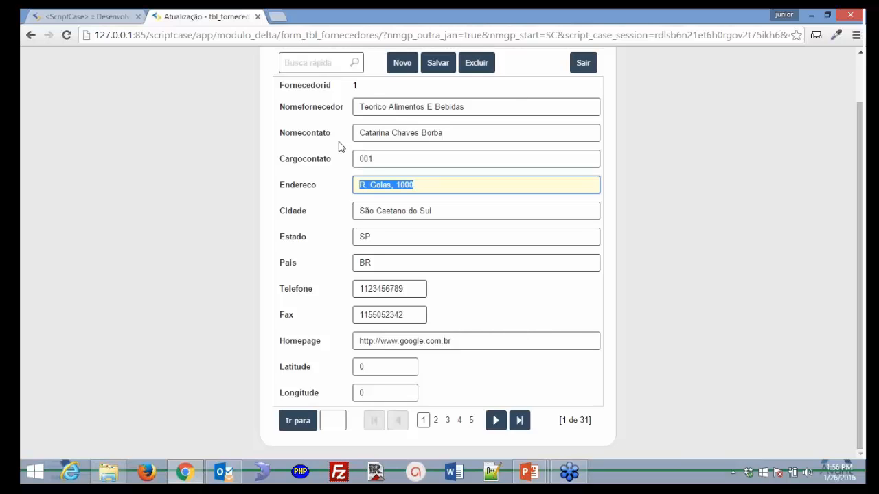
click(116, 21)
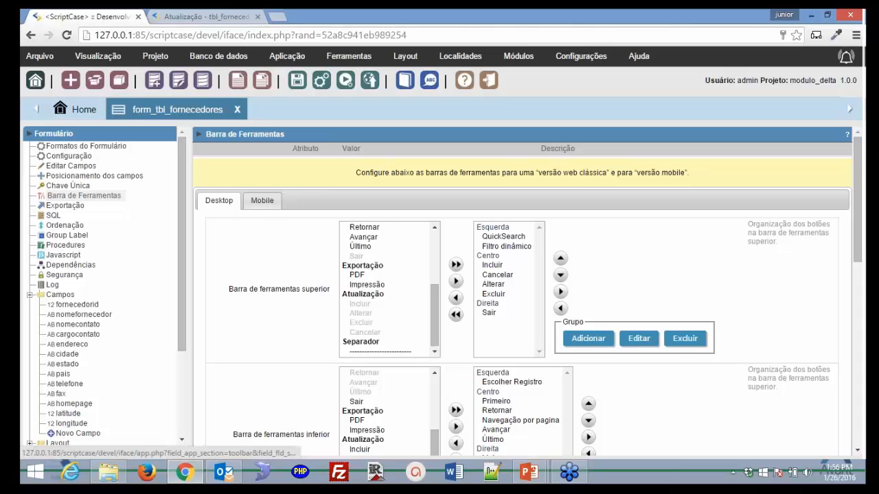
- Check the Mobile toolbar layout, switch back to Desktop, and go to Exportação
click(262, 201)
scroll(257, 207, down, 4)
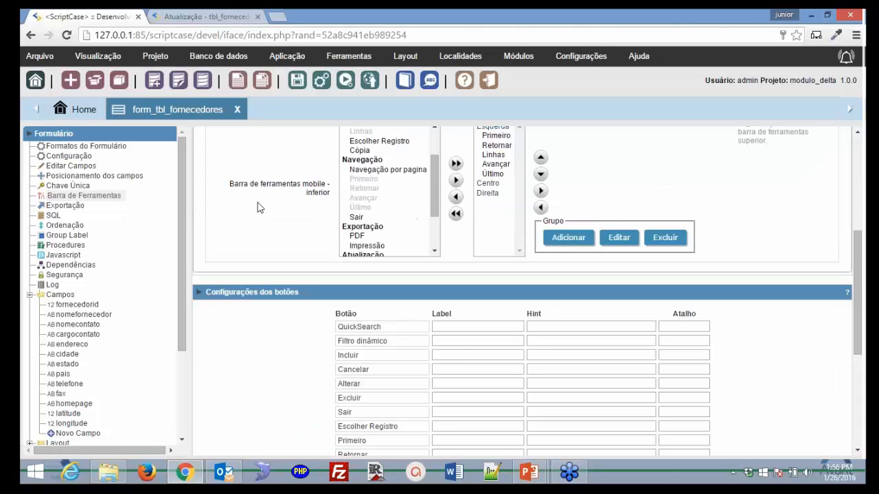
scroll(259, 207, up, 4)
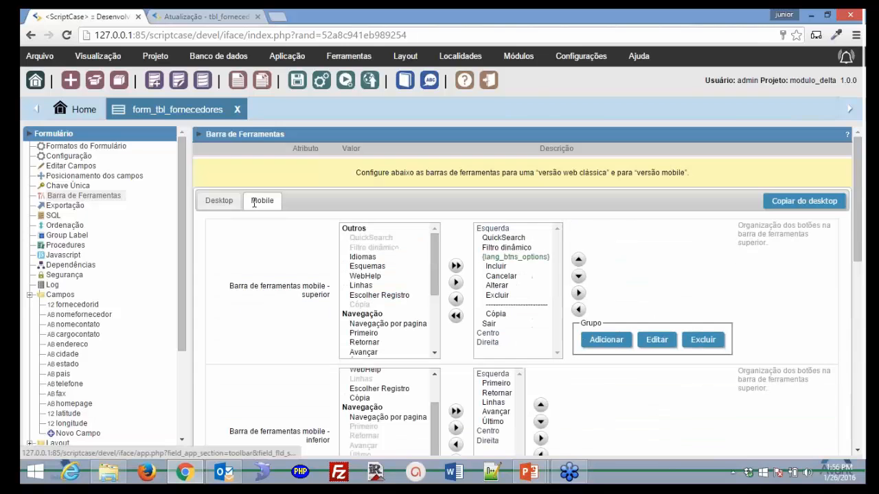
click(218, 200)
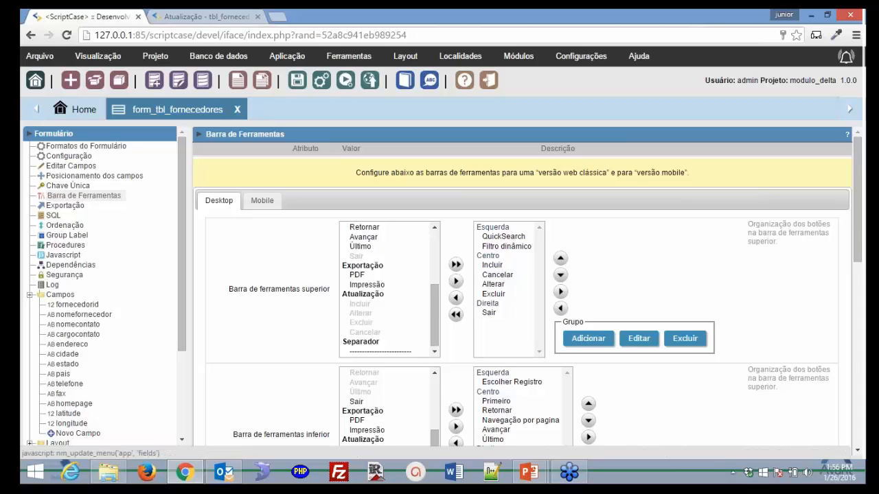
click(65, 205)
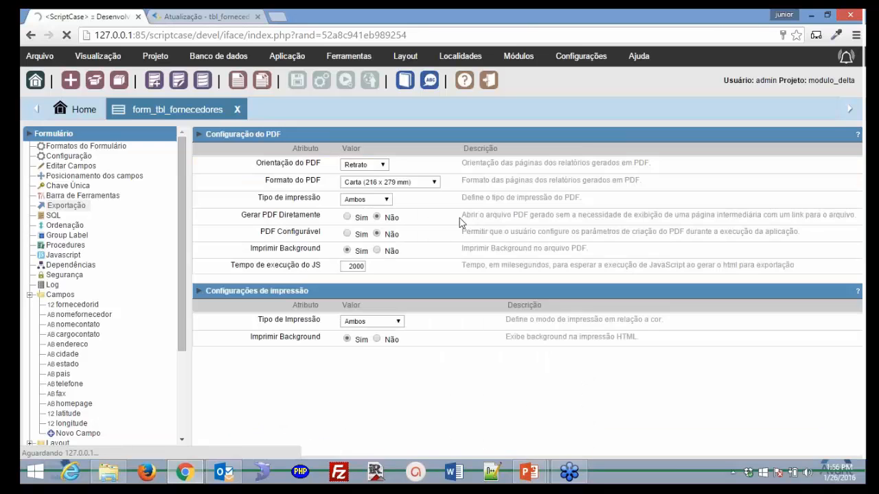
- Keep PDF export at Retrato orientation on Carta paper, then go to SQL settings
click(385, 165)
click(385, 164)
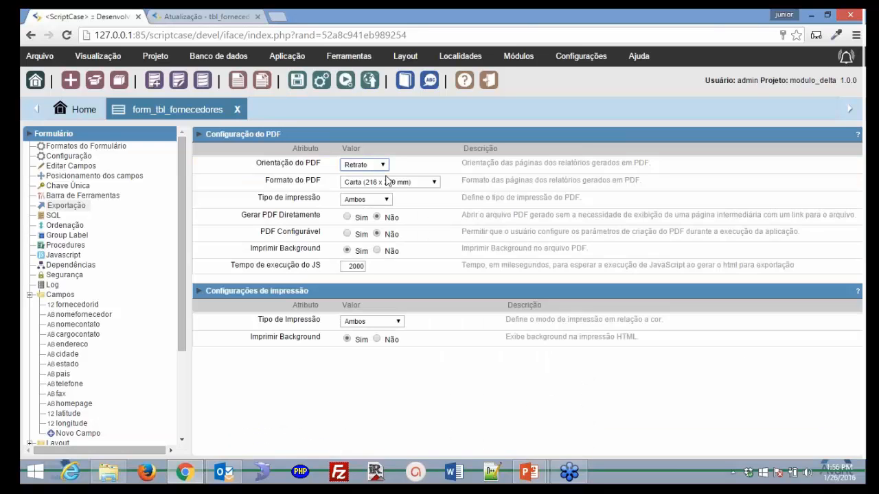
click(434, 182)
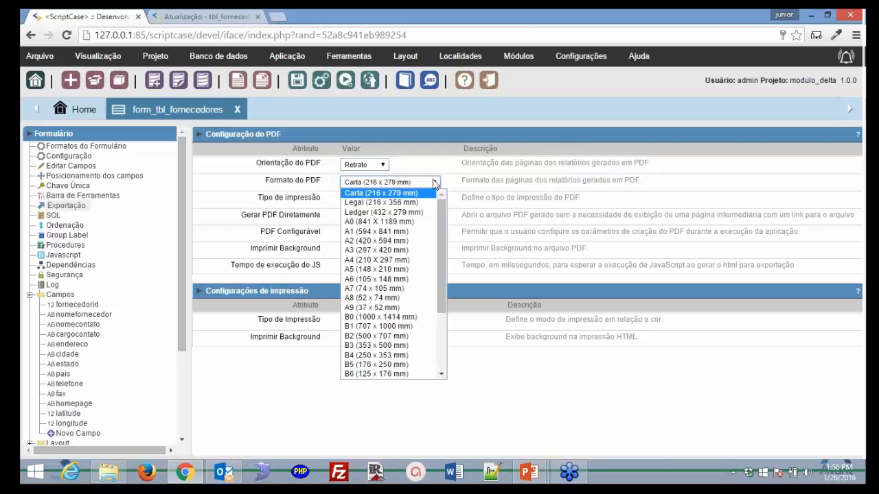
click(434, 182)
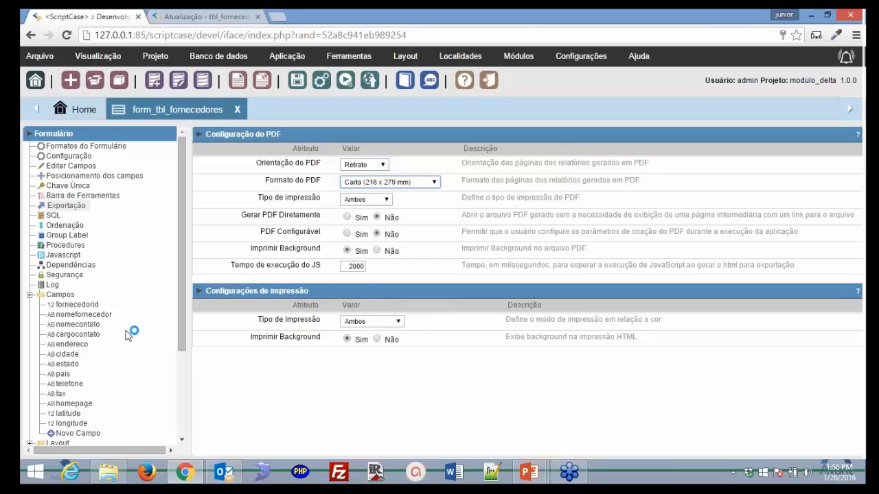
click(54, 215)
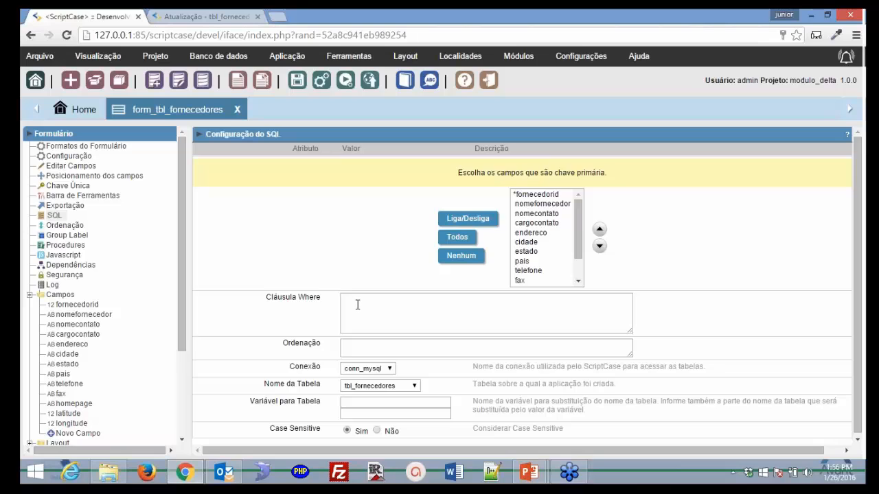
- Leave the empty Where clause, conn_mysql and tbl_fornecedores unchanged, then go to Segurança
click(357, 304)
scroll(517, 321, down, 1)
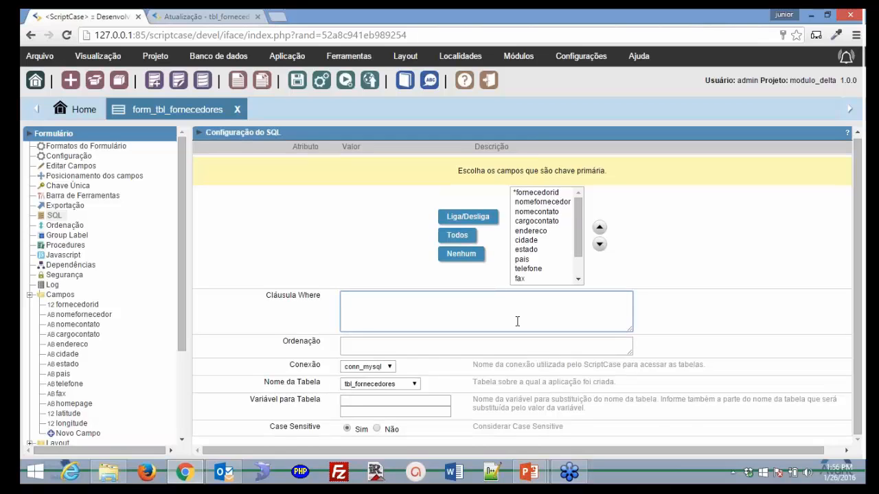
click(453, 347)
click(387, 369)
click(405, 379)
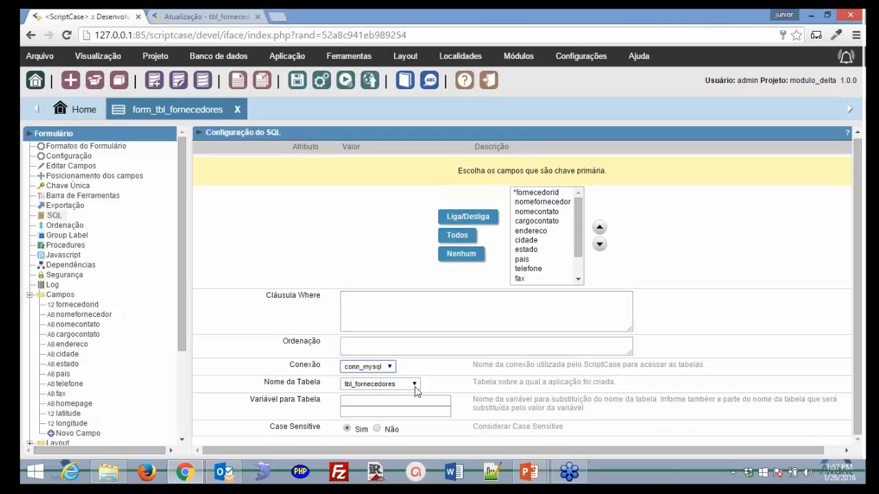
click(414, 384)
click(416, 385)
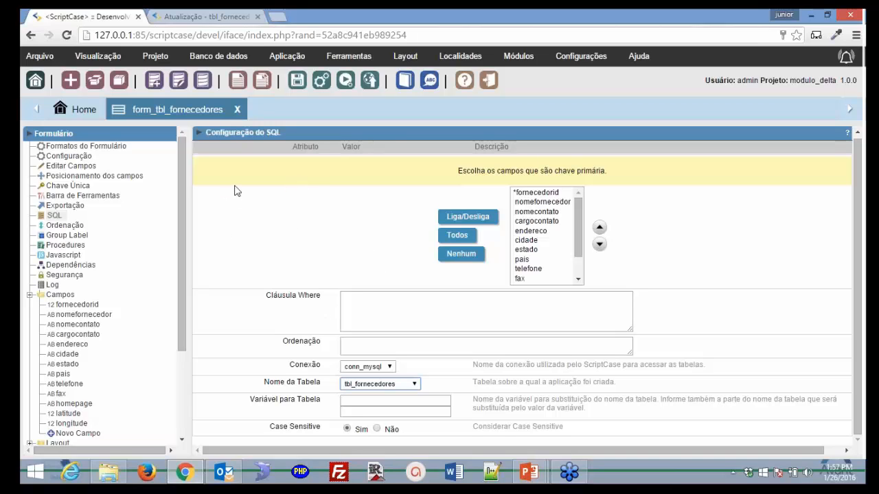
click(64, 275)
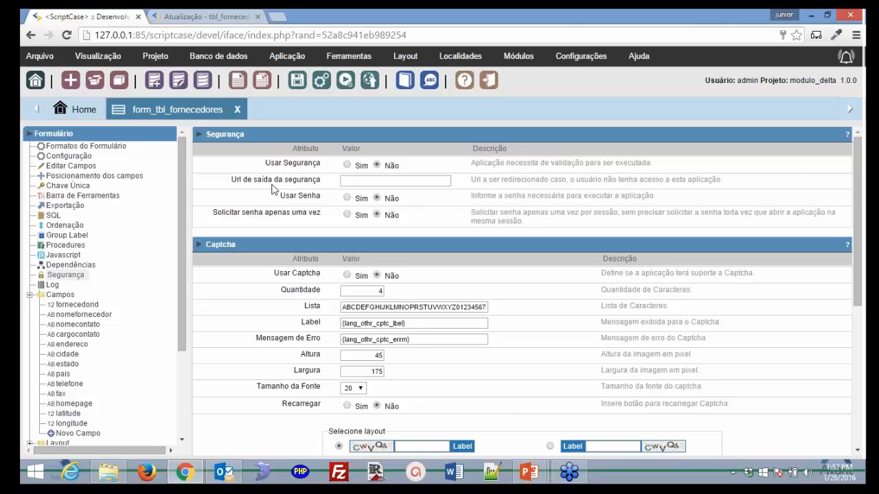
- Show the Log settings page and scroll the Formulário tree down to the section bars
click(58, 285)
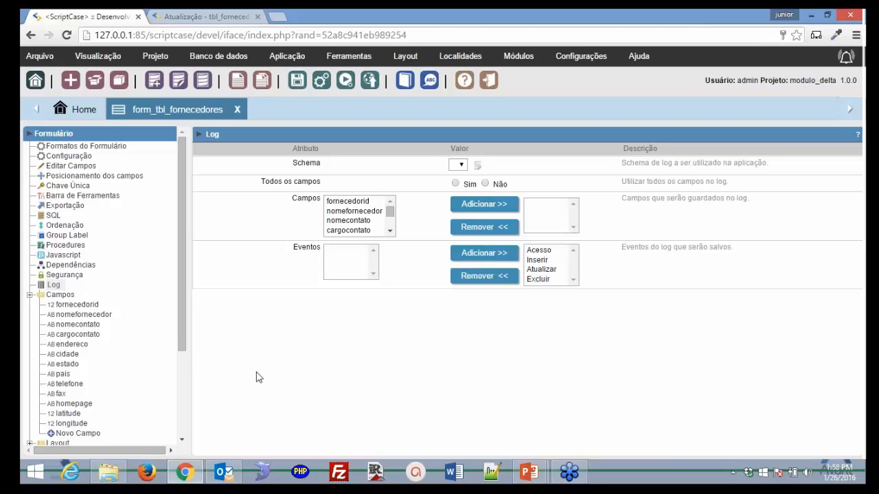
scroll(136, 238, down, 1)
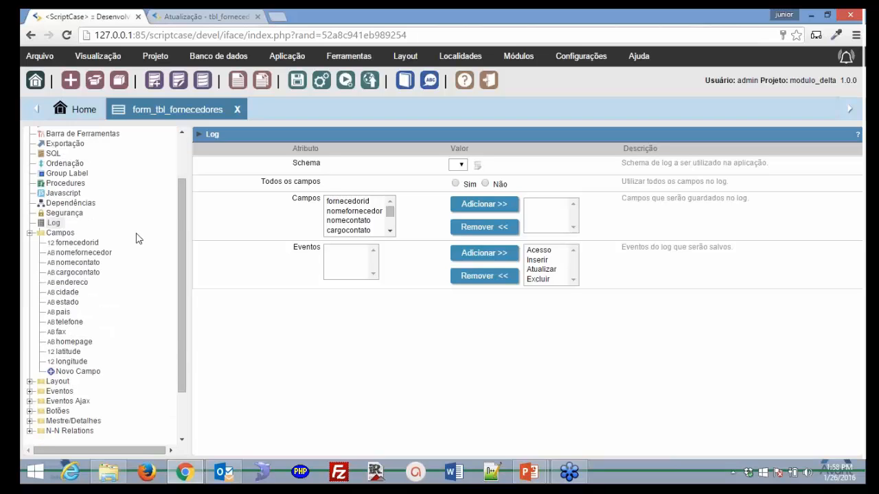
scroll(136, 238, down, 1)
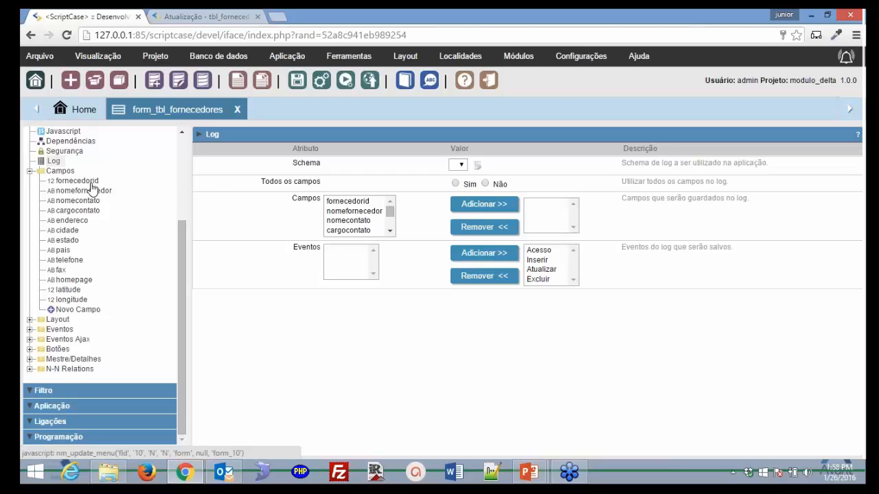
- Raise the system volume to 82, then select fornecedorid under Campos
click(808, 478)
drag(803, 343, 769, 330)
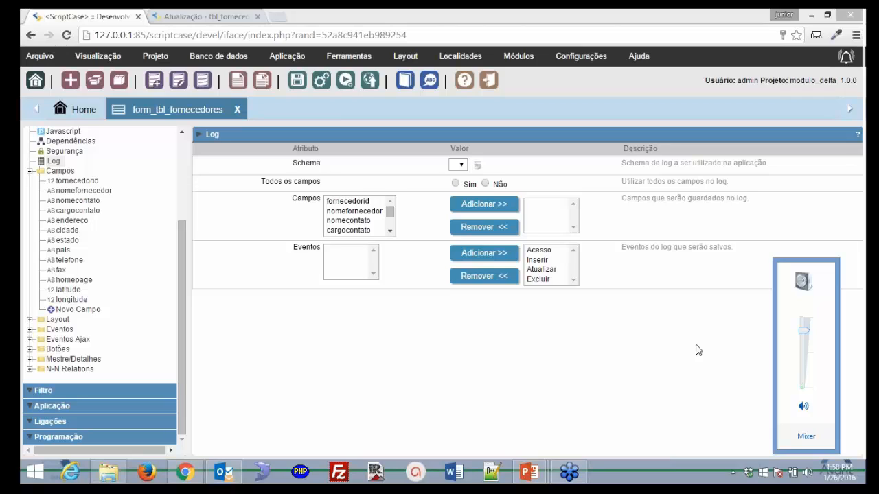
click(695, 350)
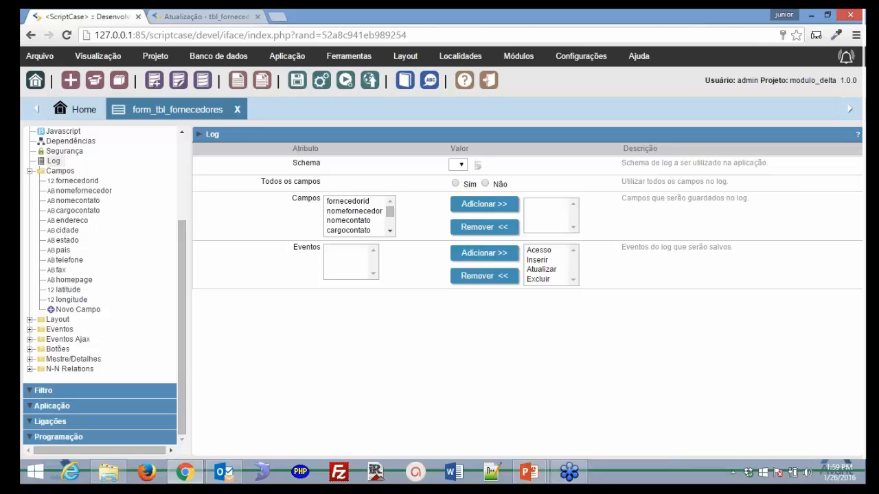
click(73, 182)
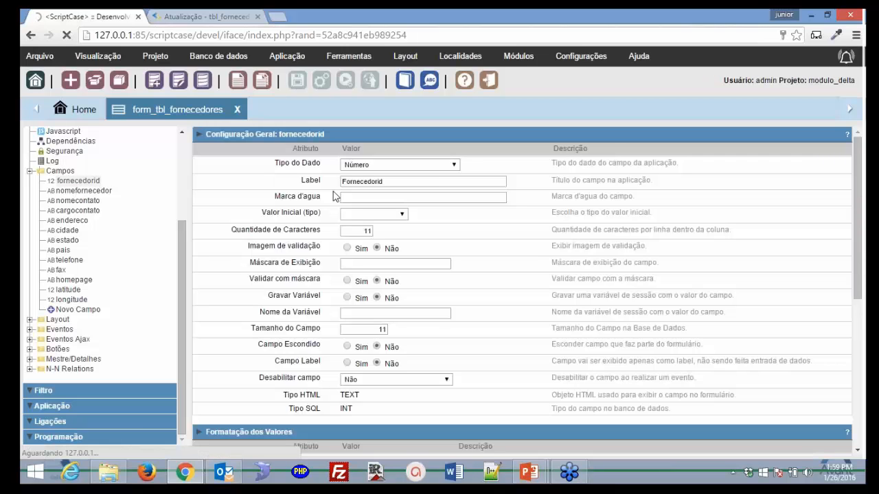
- Set fornecedorid's Tipo do Dado to Código de Barra and look over the barcode types
click(398, 165)
scroll(466, 340, down, 5)
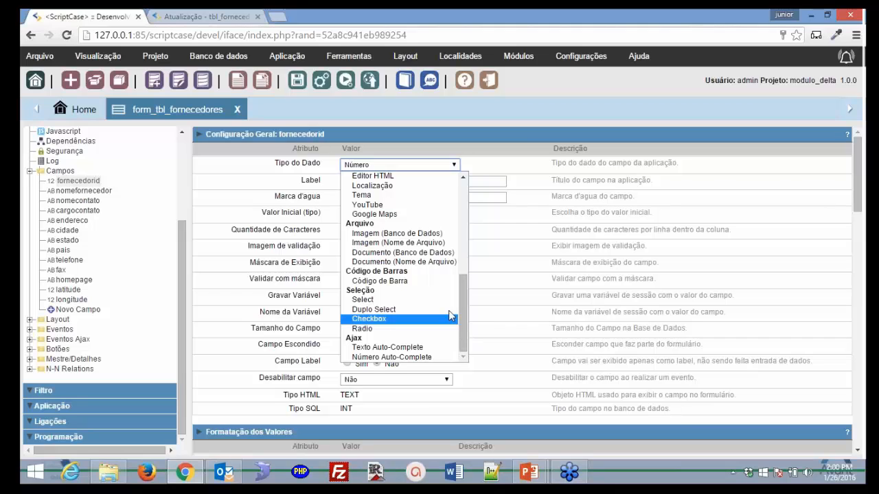
click(425, 278)
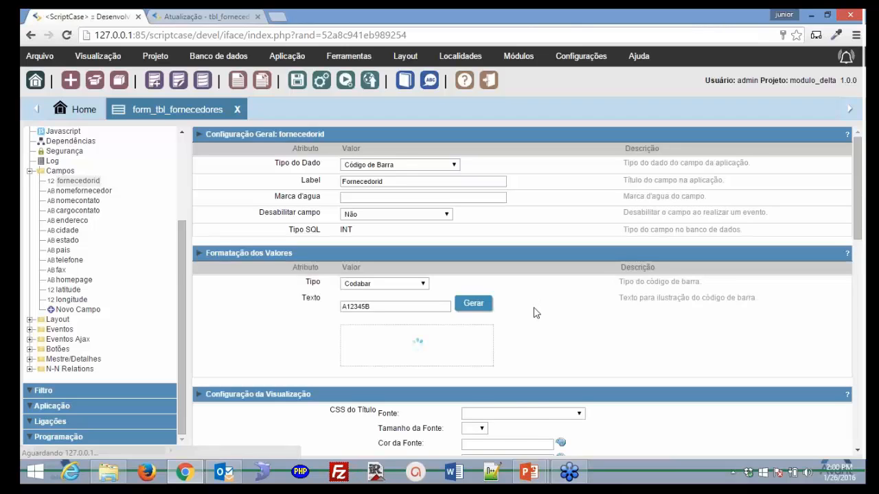
click(420, 283)
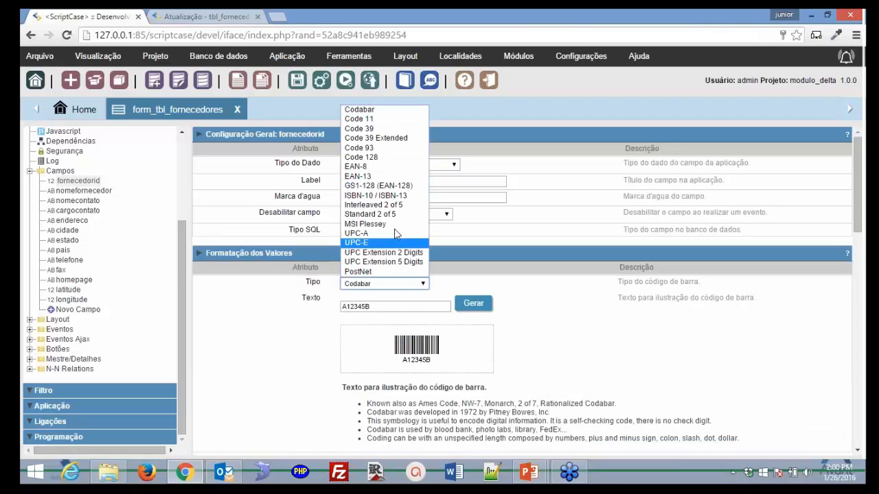
click(487, 283)
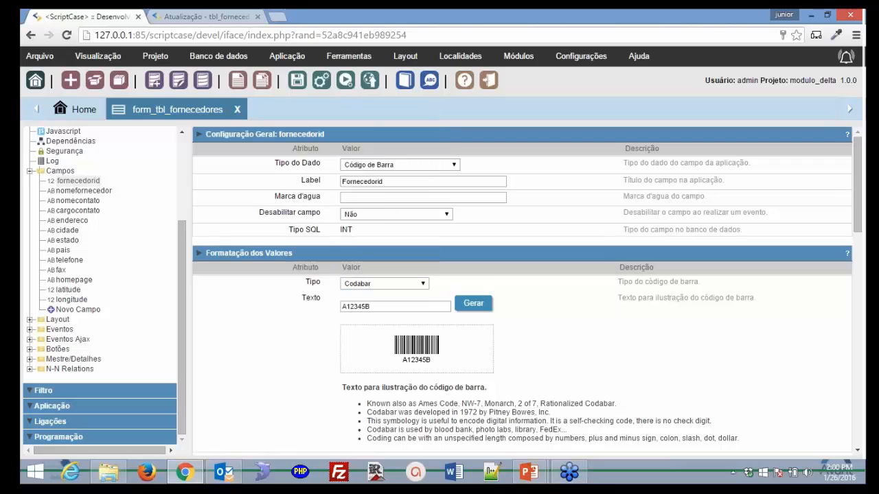
click(423, 284)
- Try EAN-8 as the barcode type, then settle on Code 39
click(393, 168)
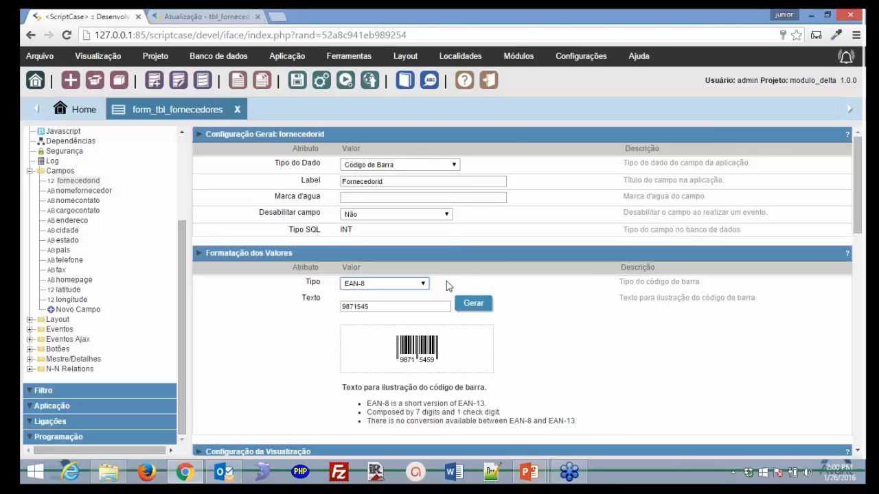
click(425, 284)
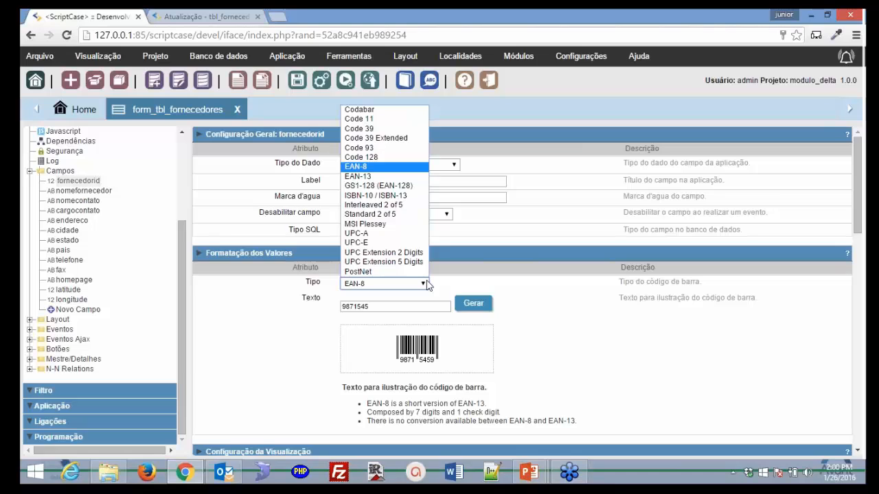
click(376, 129)
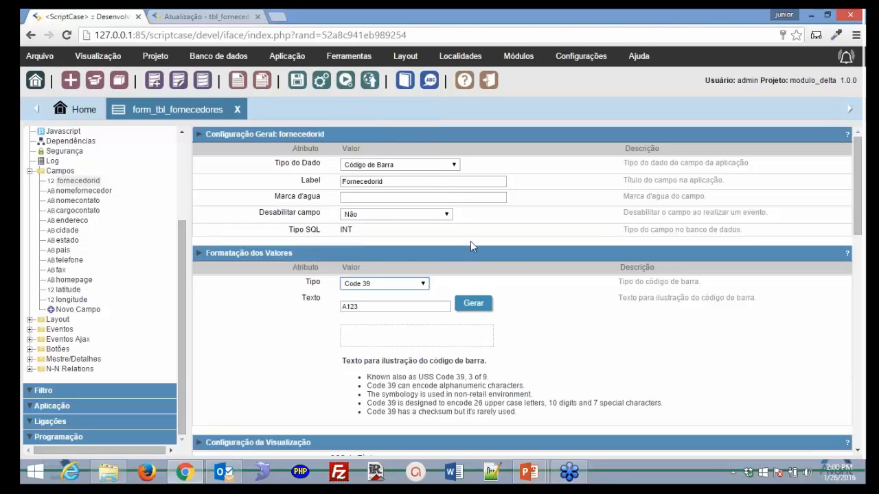
click(424, 284)
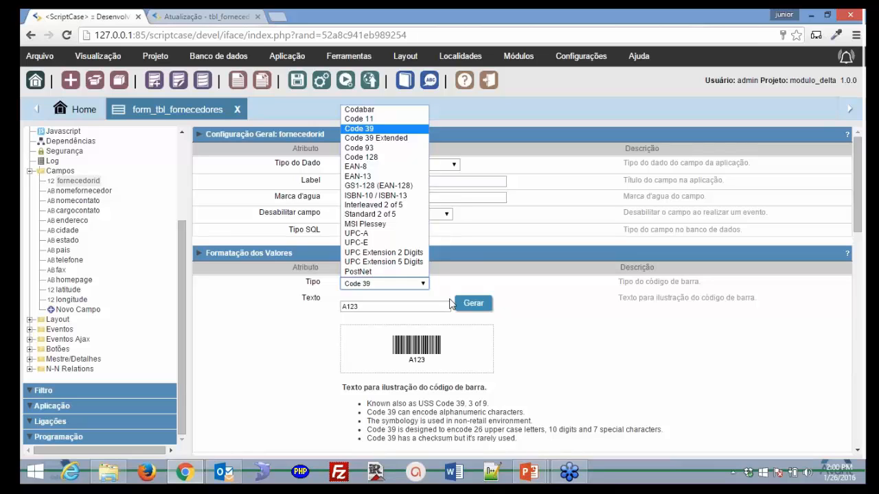
click(483, 238)
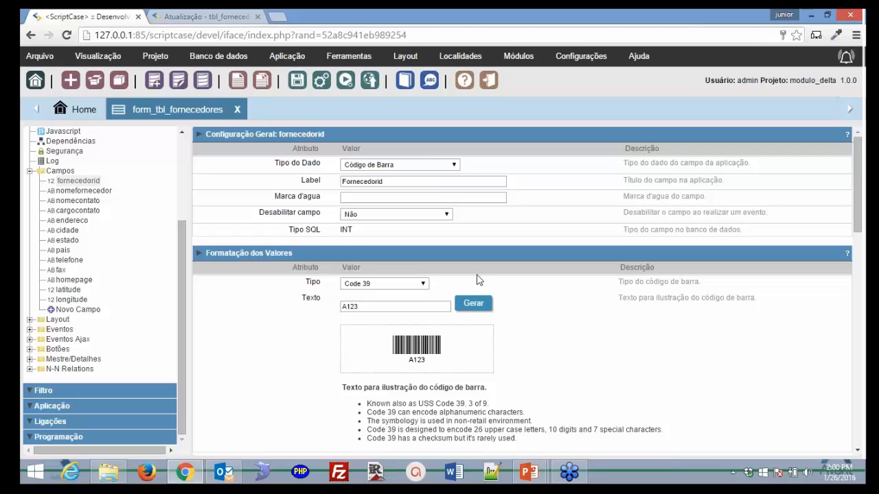
click(453, 166)
scroll(464, 229, up, 3)
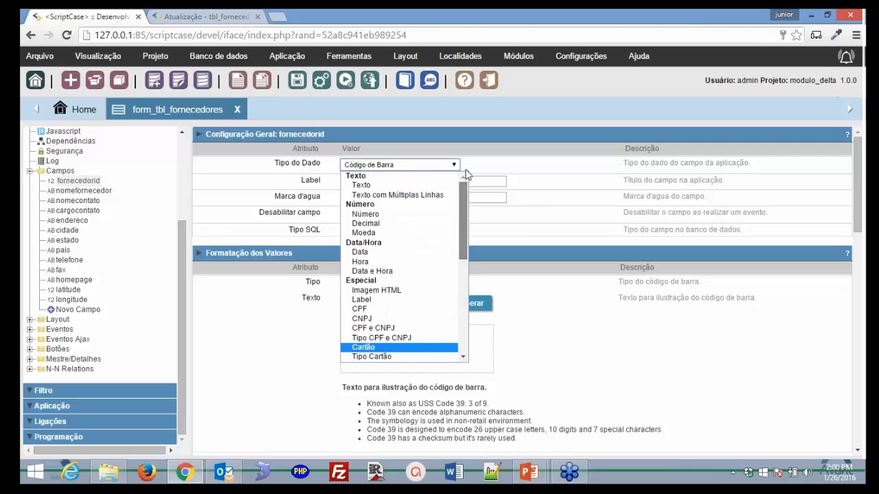
- Cycle fornecedorid's data type through Texto, Número and Hora, ending on Select
click(361, 185)
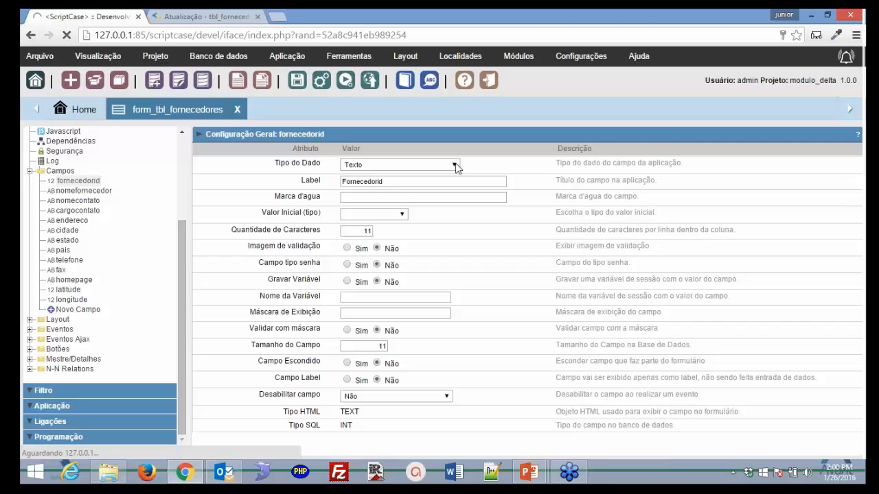
click(456, 166)
click(464, 200)
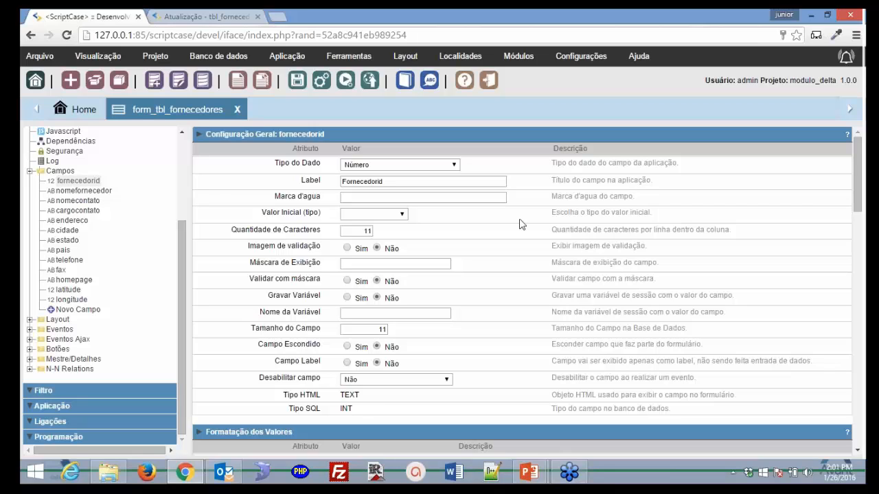
click(455, 166)
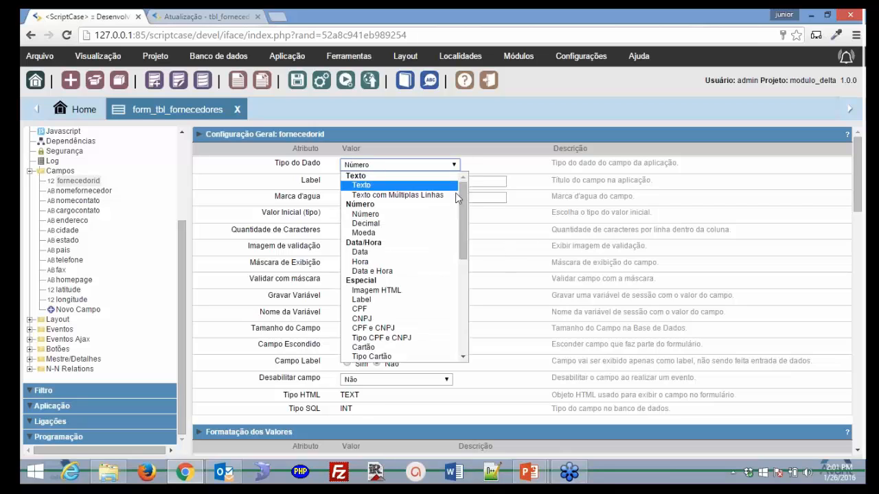
click(440, 261)
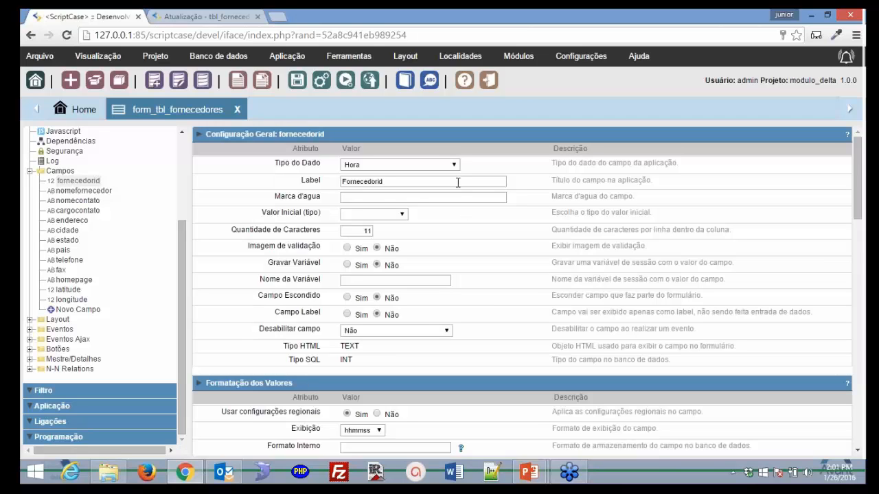
click(456, 167)
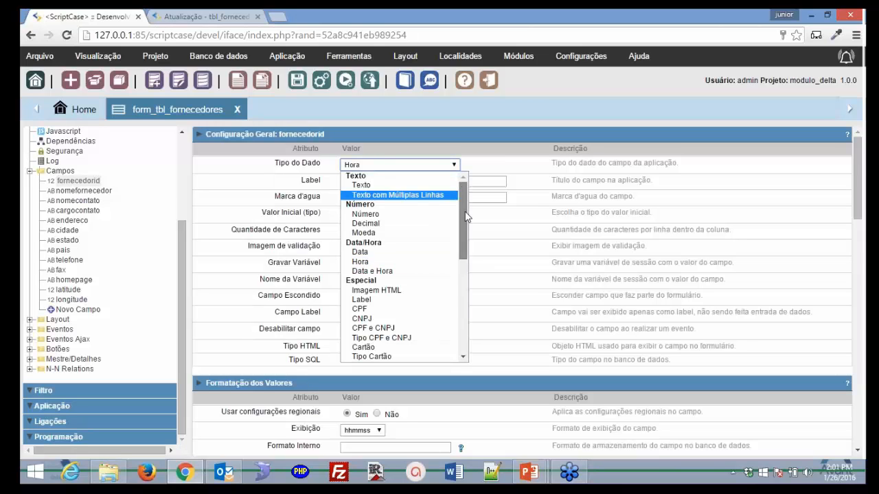
drag(465, 213, 466, 312)
click(426, 300)
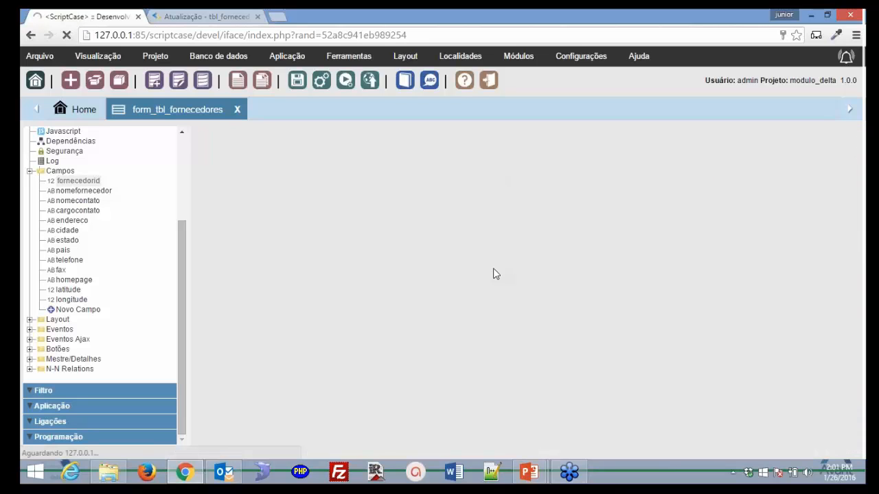
- Cancel the lookup query builder and set fornecedorid's Método para Lookup to Manual
scroll(480, 276, down, 4)
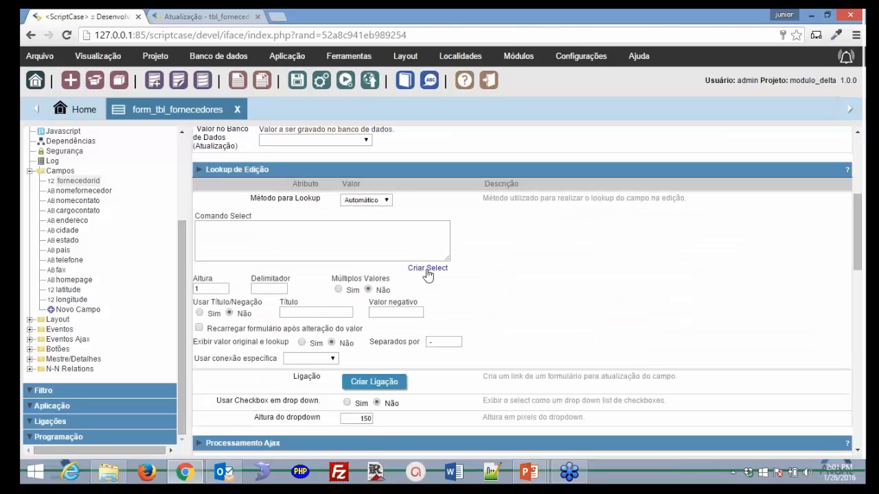
click(427, 270)
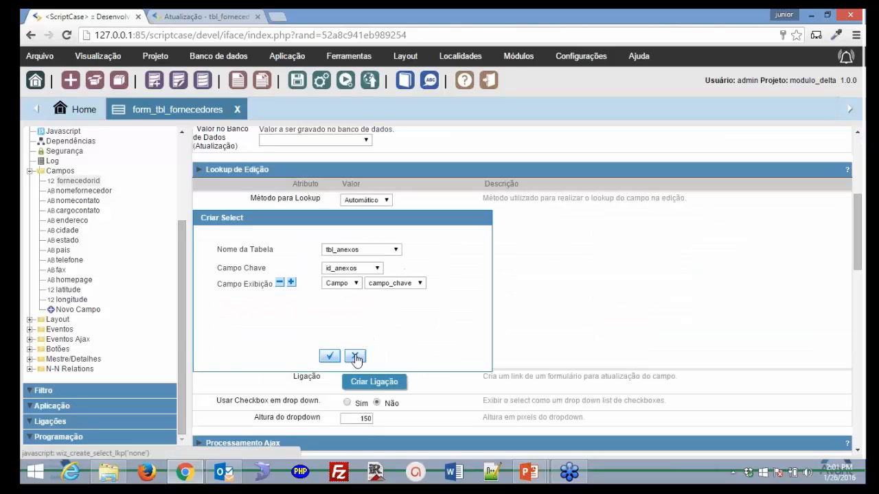
click(357, 356)
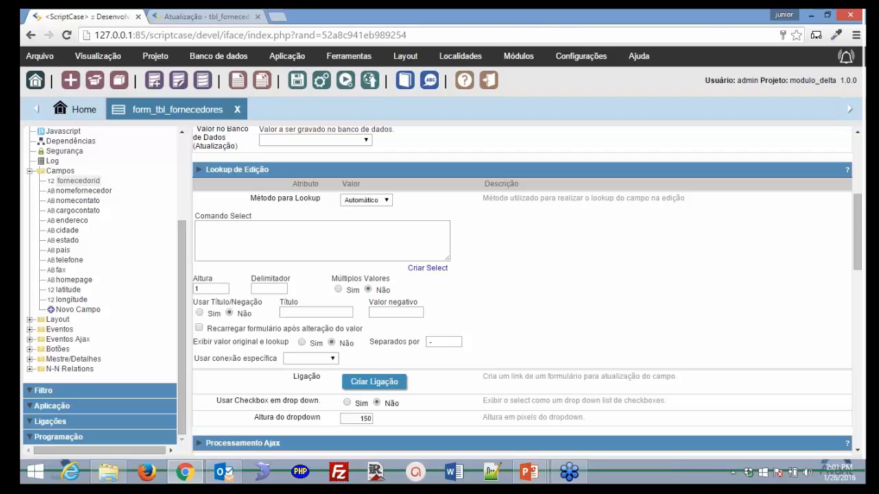
scroll(517, 236, up, 2)
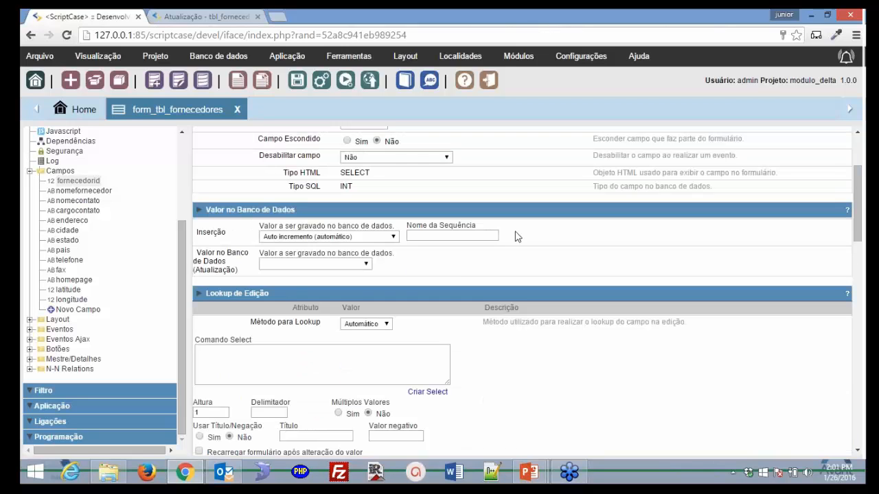
scroll(516, 235, up, 1)
scroll(516, 235, down, 1)
click(366, 324)
click(357, 344)
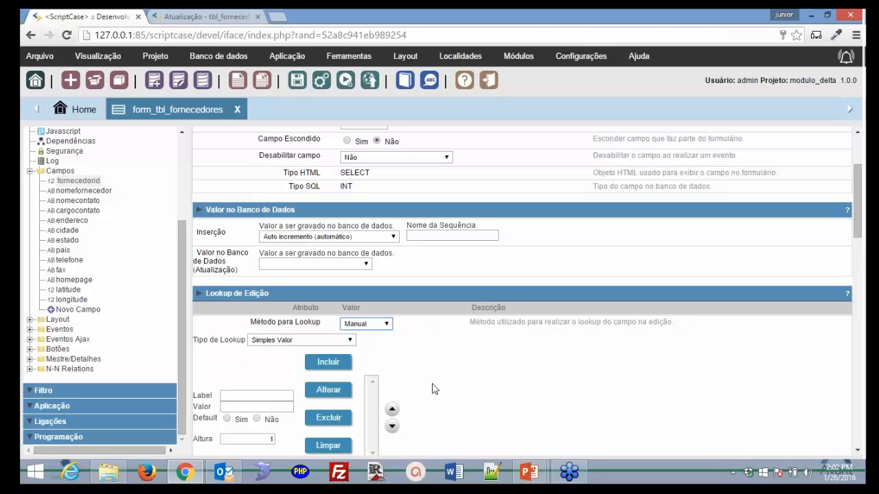
- Change fornecedorid's data type from Select to Decimal
scroll(435, 385, up, 3)
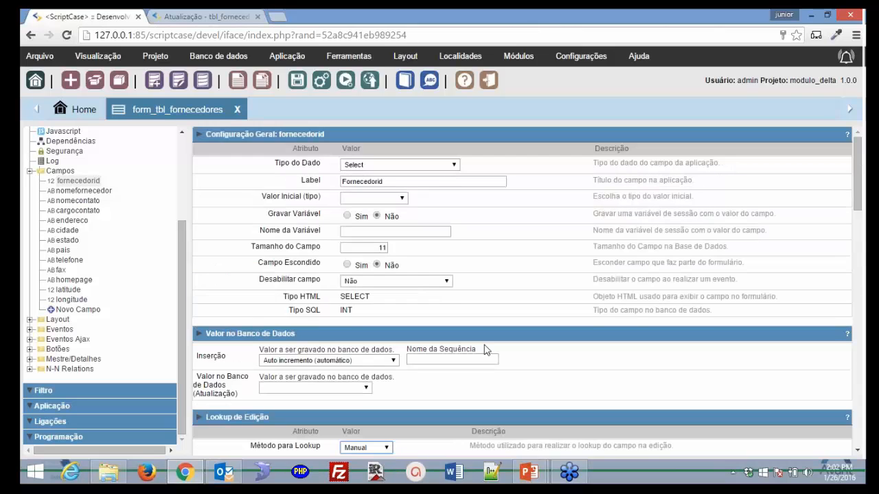
click(457, 166)
scroll(439, 250, up, 5)
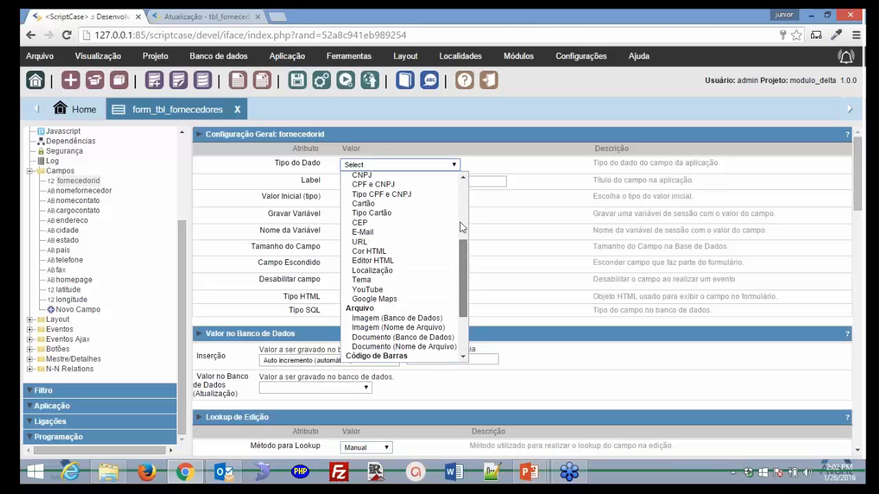
click(429, 223)
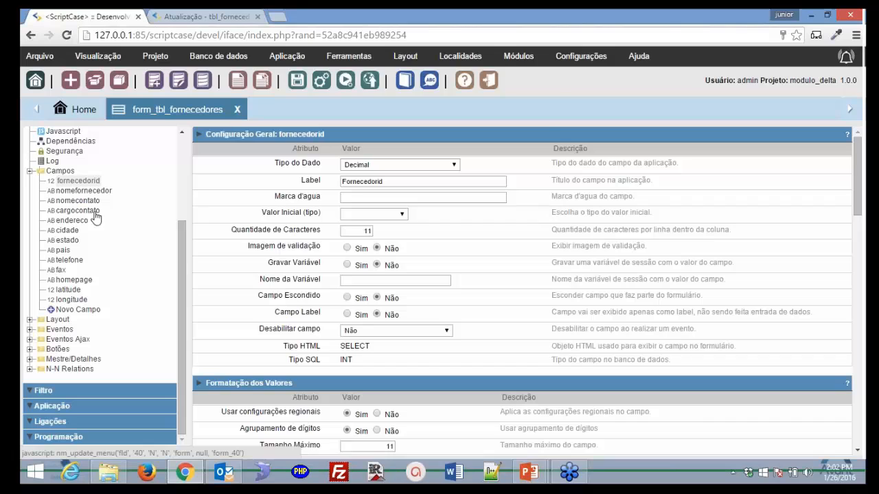
click(95, 213)
- Switch to cargocontato and set its data type to Texto Auto-Complete
click(479, 134)
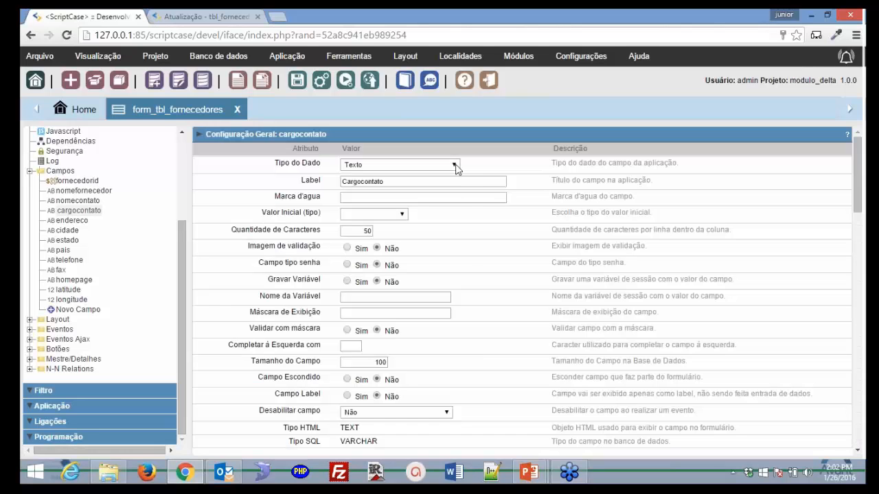
click(455, 165)
scroll(429, 353, down, 5)
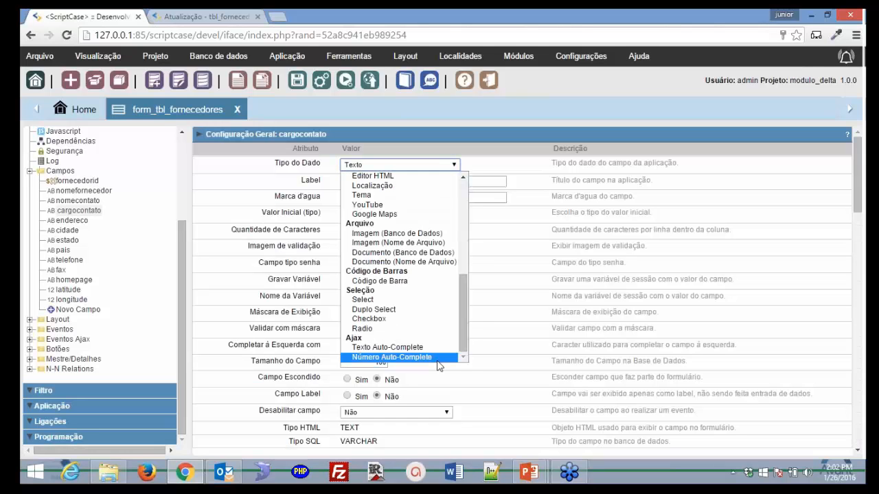
click(424, 350)
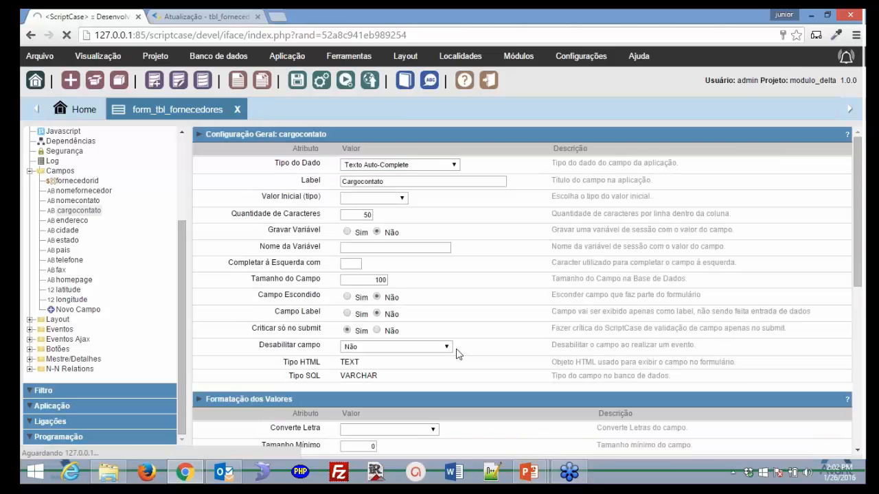
- Build the lookup SELECT of cargoid and cargodescricao from tbl_cargos, ordered by description
scroll(458, 355, down, 4)
scroll(435, 365, down, 1)
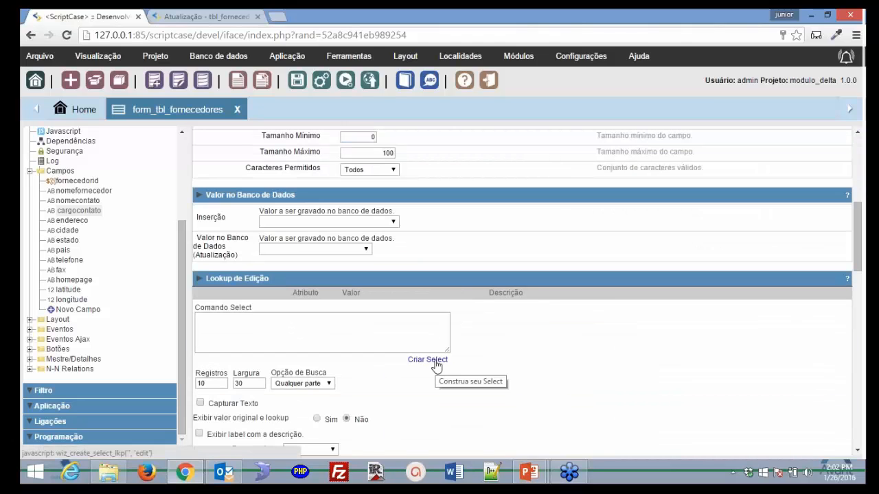
click(427, 359)
click(395, 341)
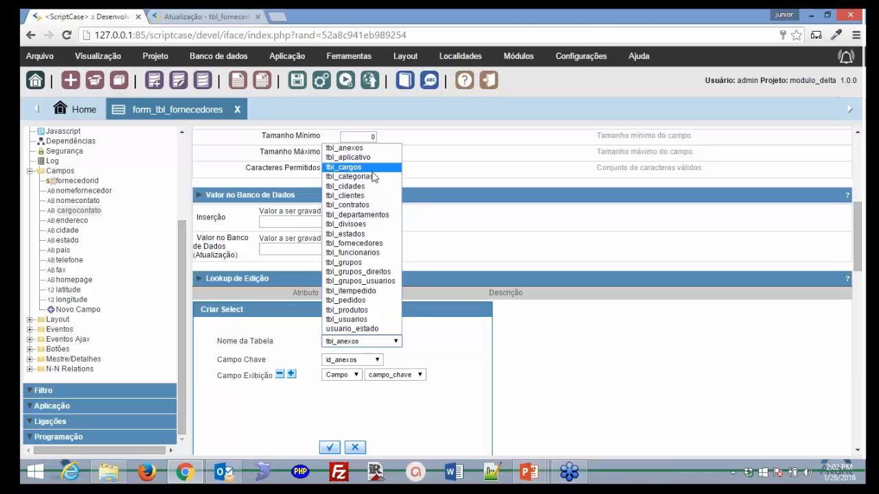
click(347, 167)
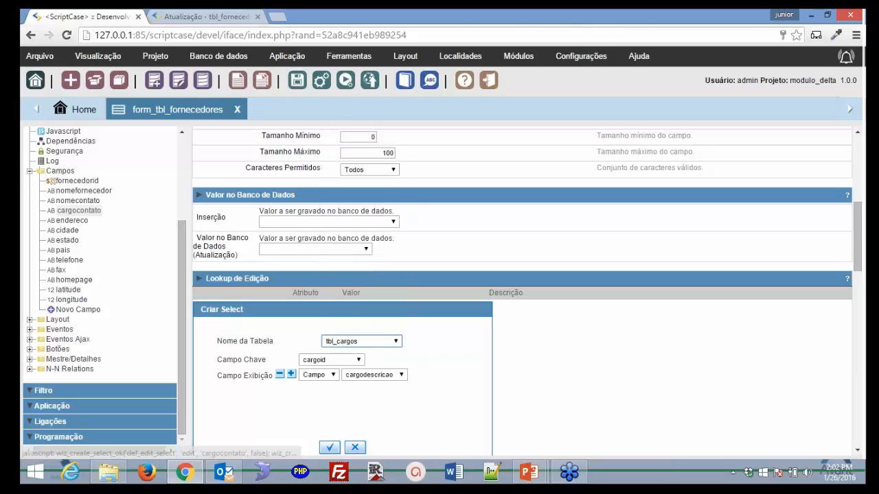
click(329, 447)
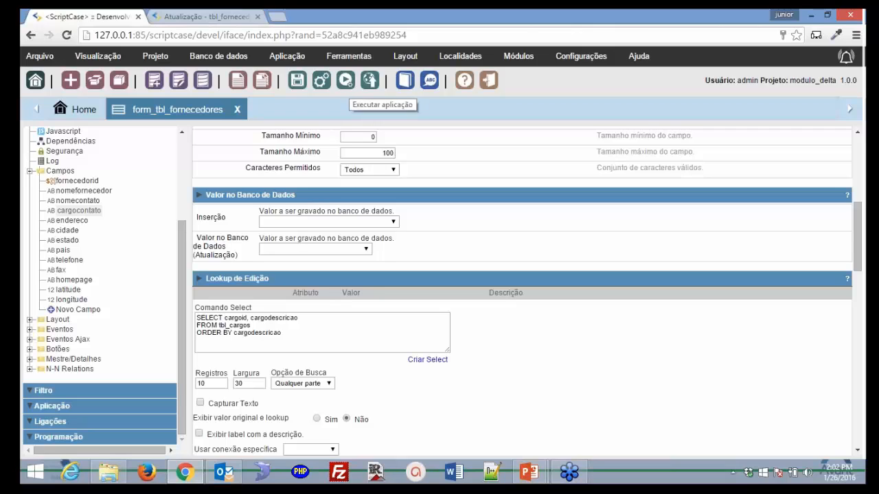
- Save and run the form application, then return to the editor
click(346, 80)
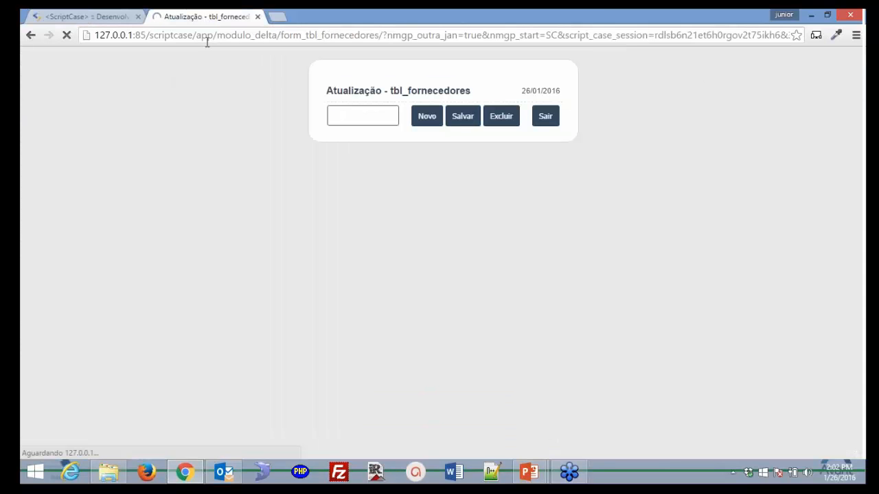
click(125, 20)
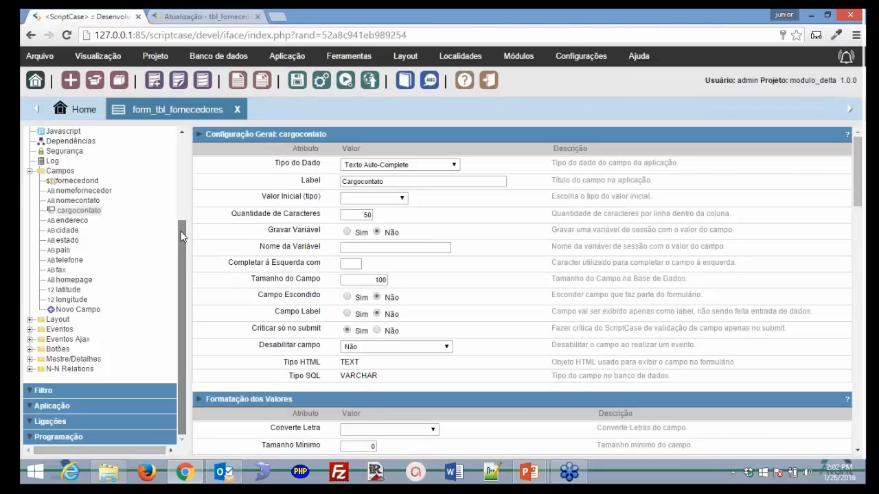
scroll(182, 236, up, 5)
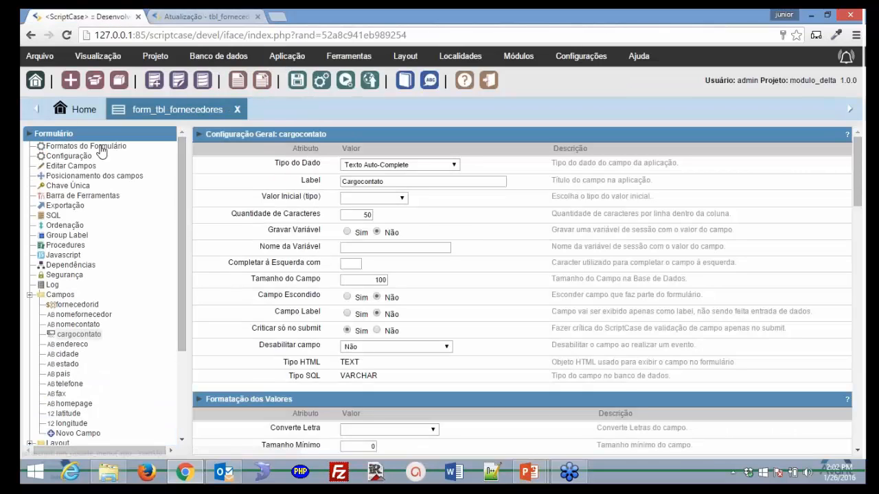
- Leave Campo com foco inicial blank in Configuração and run the form again
click(69, 156)
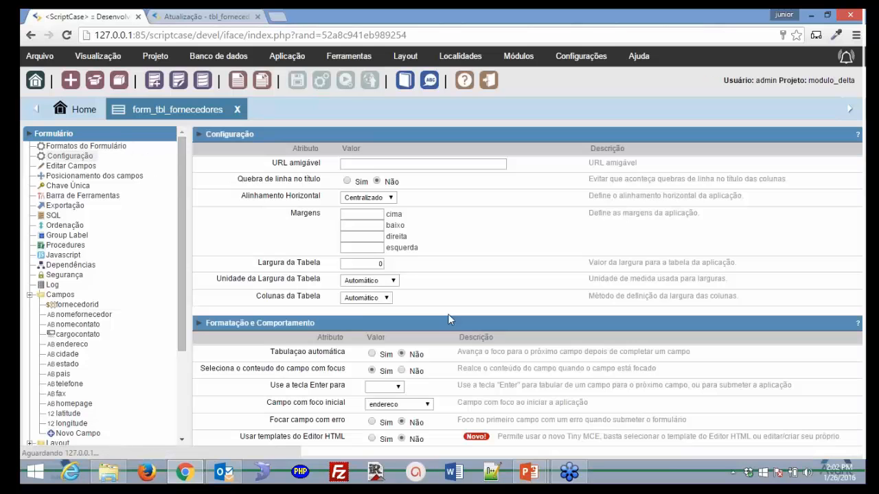
click(400, 404)
key(Escape)
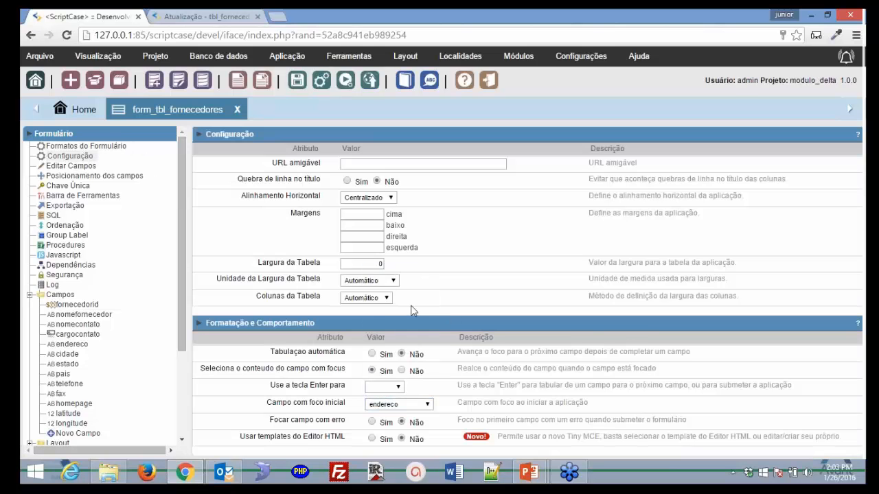
click(425, 405)
click(399, 269)
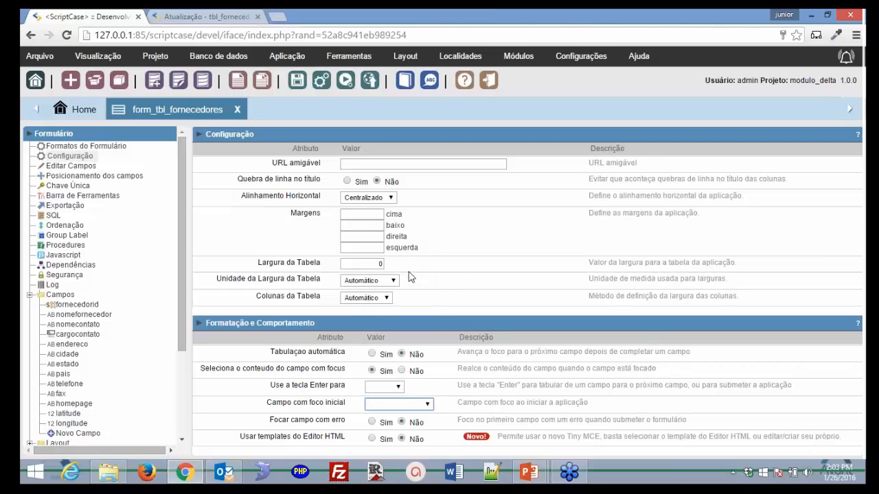
click(351, 81)
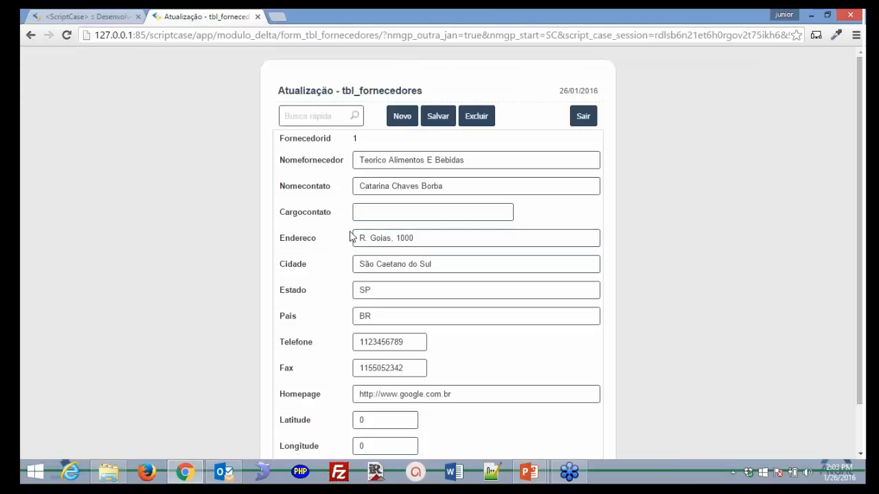
- Try the Cargocontato box in the running form, then reopen cargocontato's Lookup de Edição settings
click(402, 214)
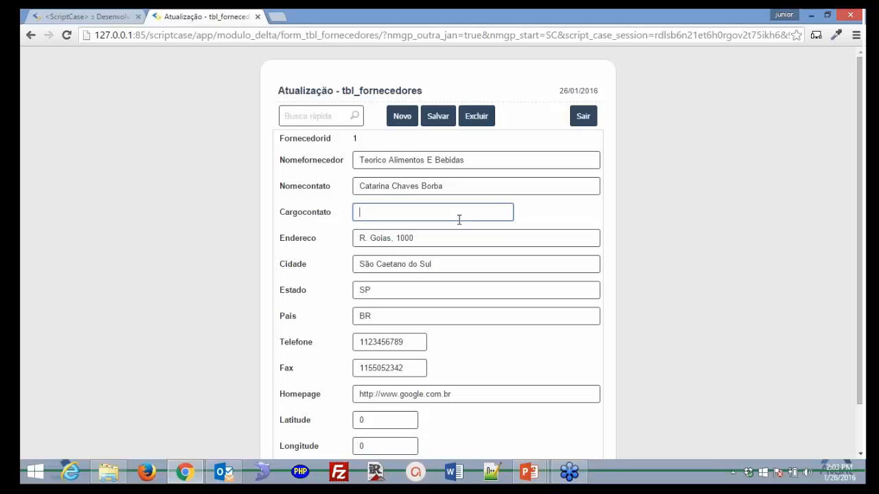
click(62, 16)
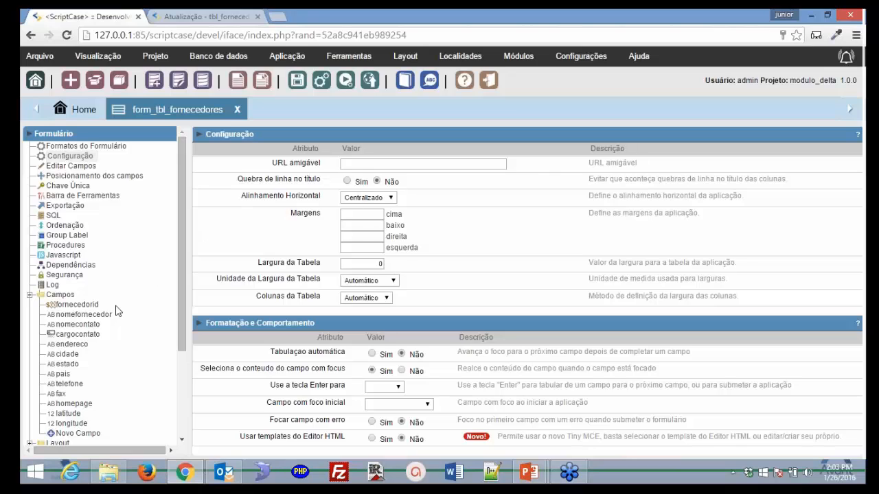
click(89, 335)
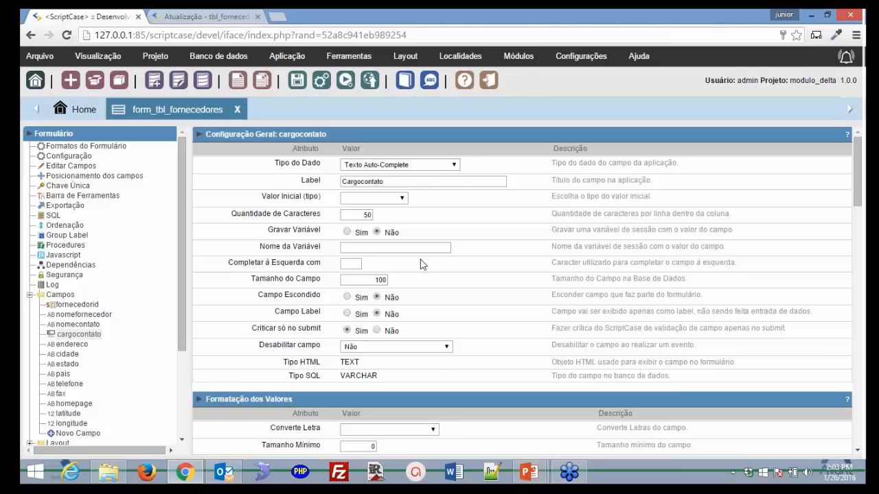
scroll(422, 265, down, 5)
drag(223, 317, 249, 317)
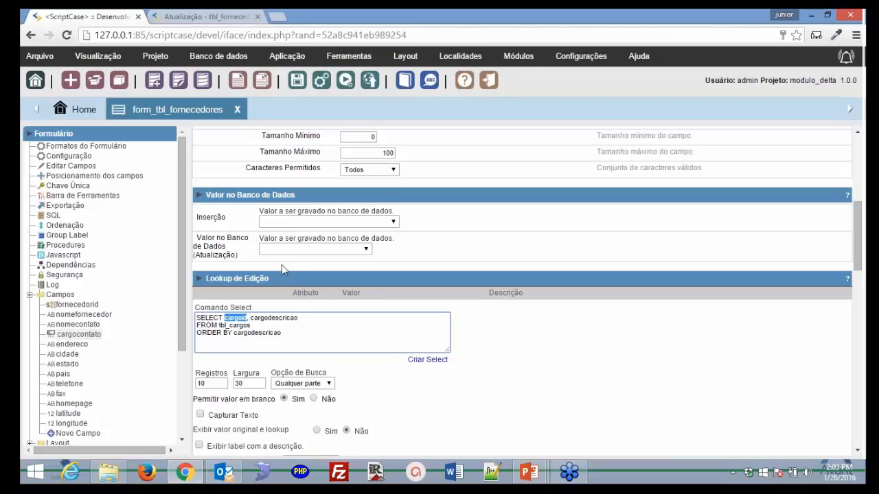
- Test Cargocontato's auto-complete suggestions with entries like 'ana', 'p', 'd' and 'a'
click(206, 16)
text(anal)
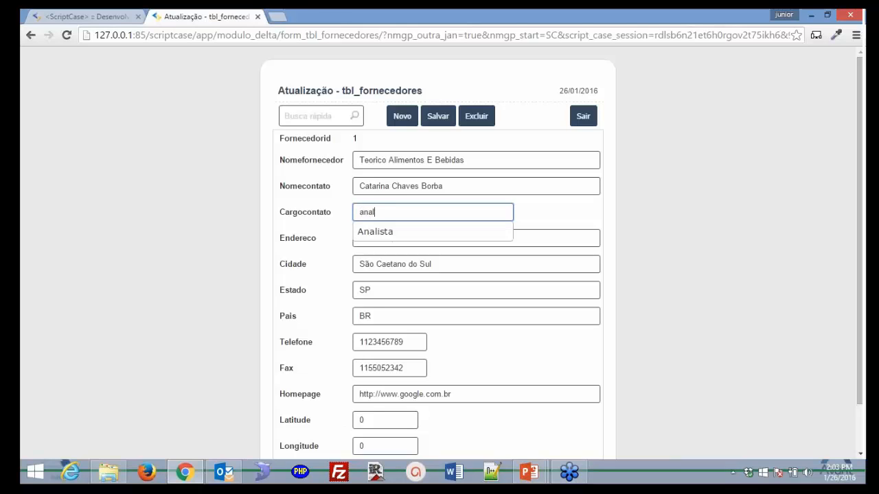
key(BackSpace)
key(BackSpace)
key(BackSpace)
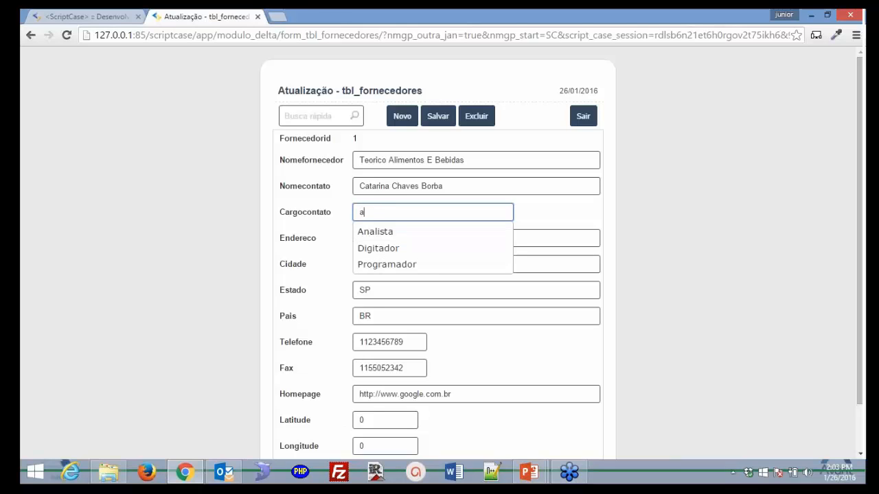
key(BackSpace)
text(p)
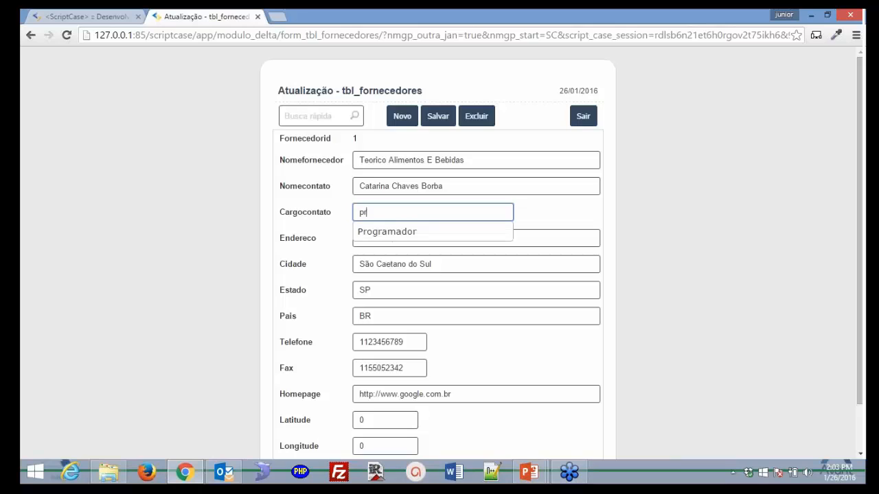
key(BackSpace)
text(d)
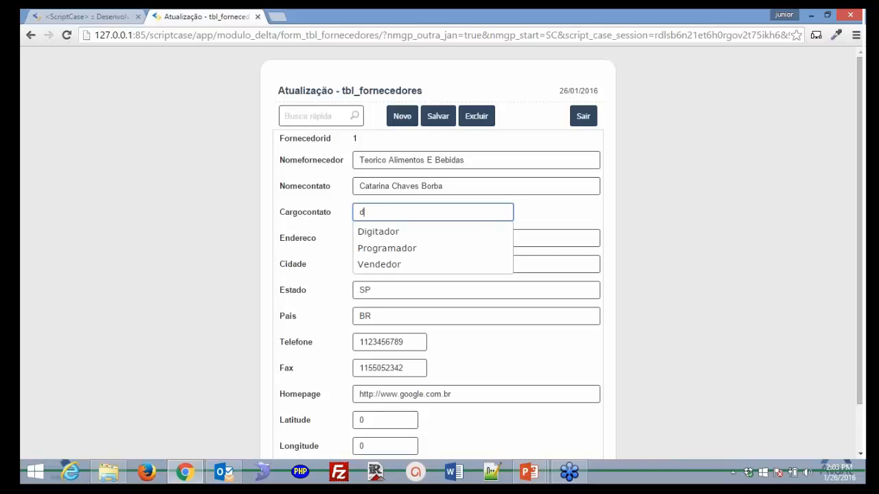
key(BackSpace)
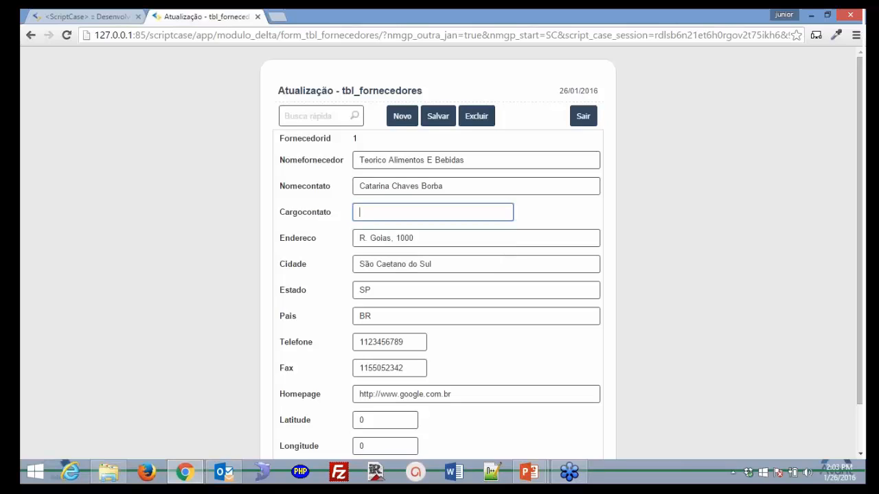
text(a)
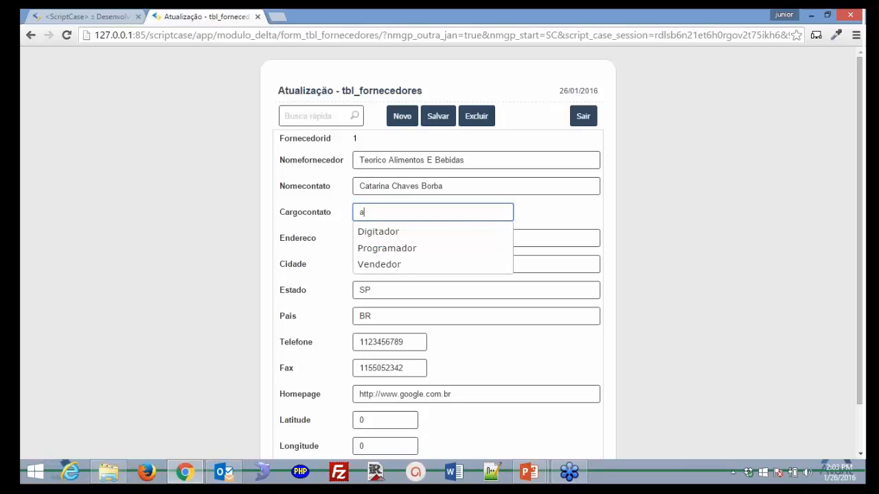
key(BackSpace)
- Choose Digitador for Cargocontato, save supplier record 1, and bring up SQLyog
text(digitar)
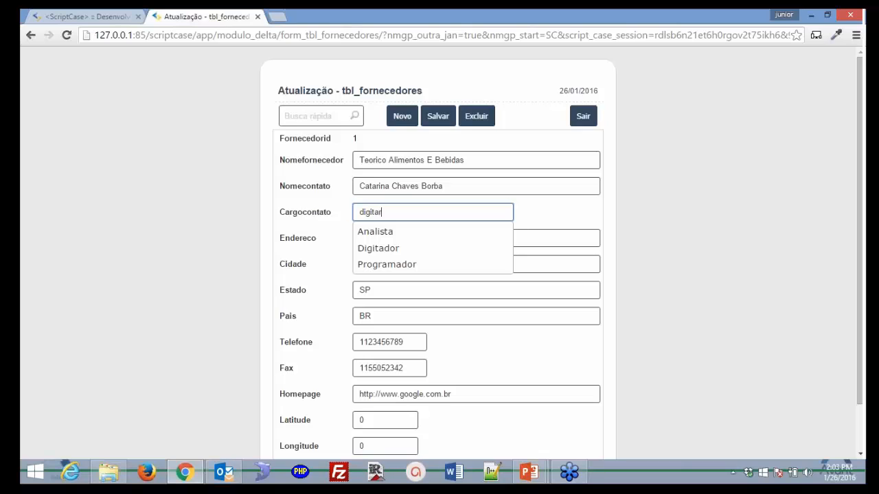
key(BackSpace)
key(BackSpace)
key(BackSpace)
key(BackSpace)
key(BackSpace)
key(BackSpace)
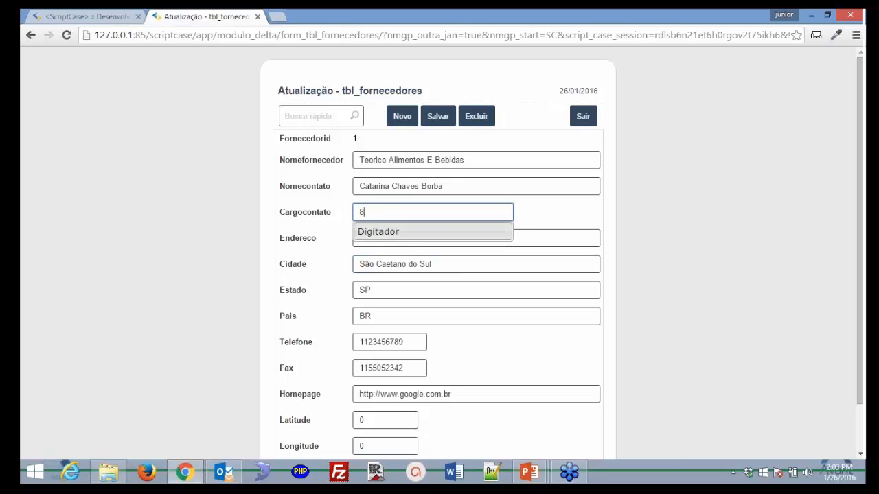
key(Down)
key(Return)
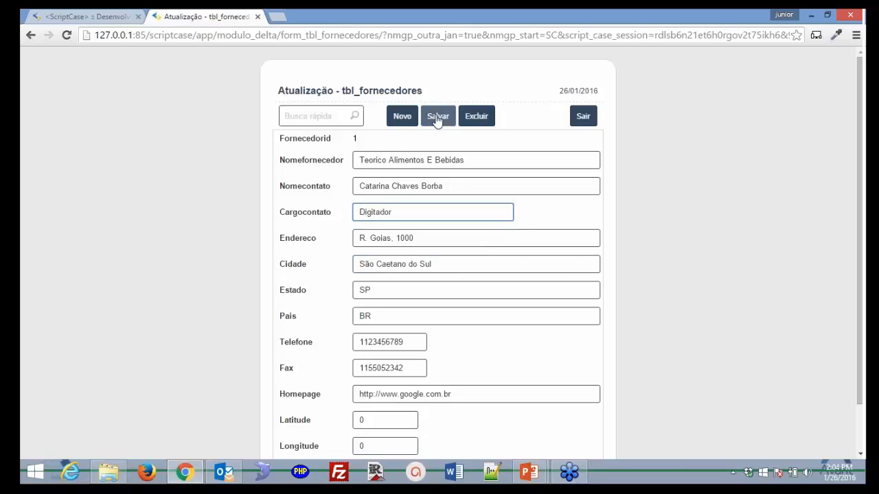
click(438, 116)
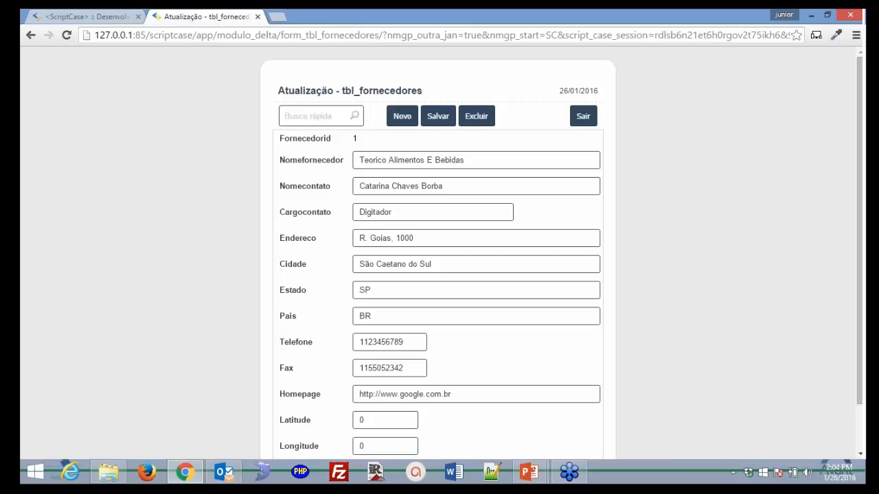
click(263, 479)
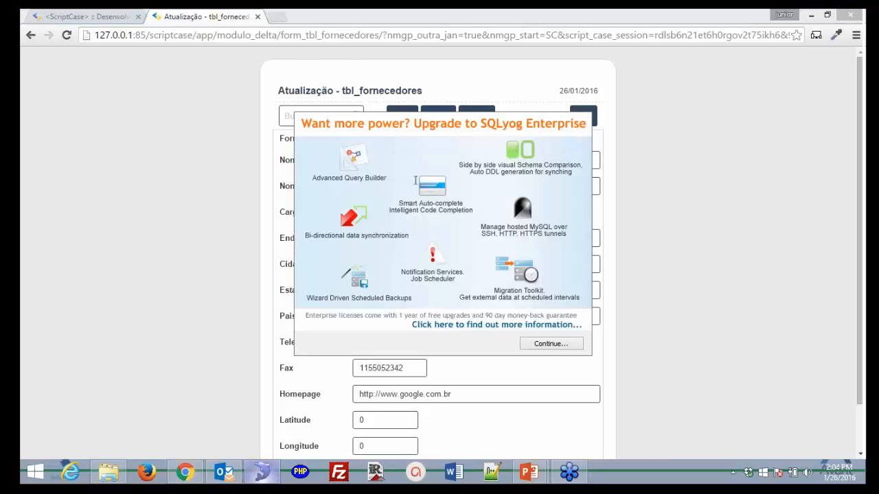
- Connect to the local MySQL server and view tbl_cargos' columns and rows in professional_1
click(551, 344)
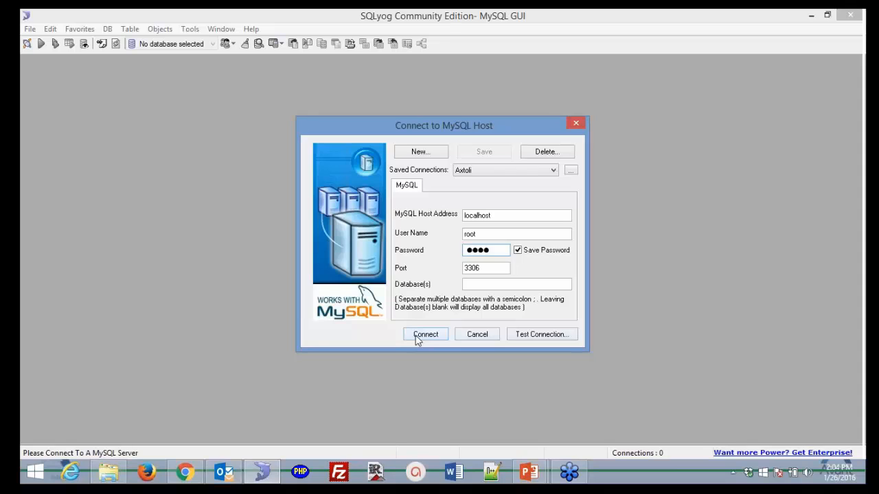
click(425, 335)
double_click(71, 152)
click(77, 186)
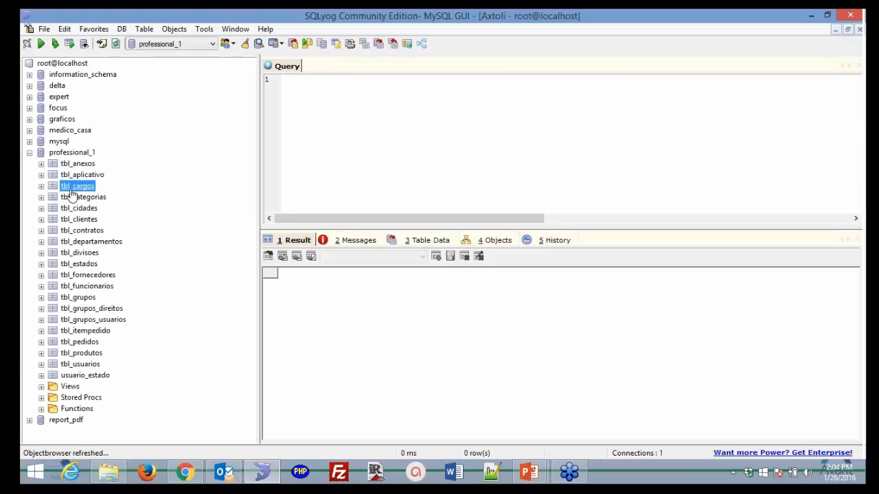
click(41, 187)
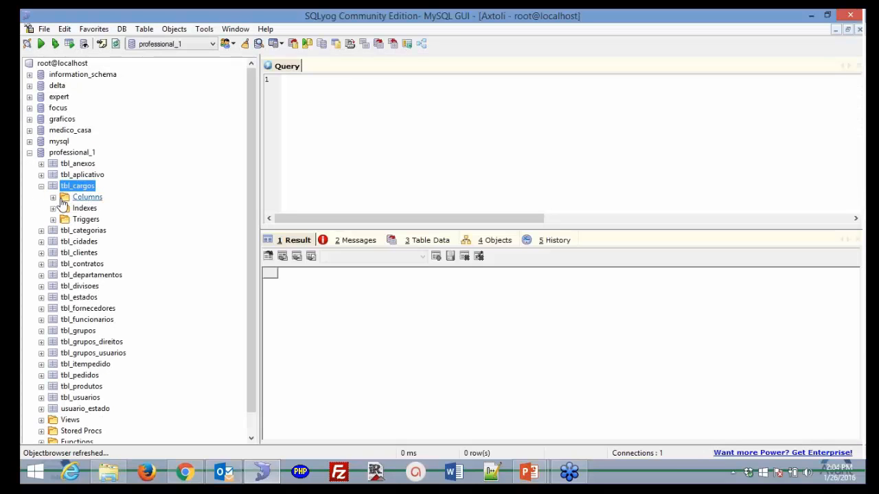
double_click(62, 198)
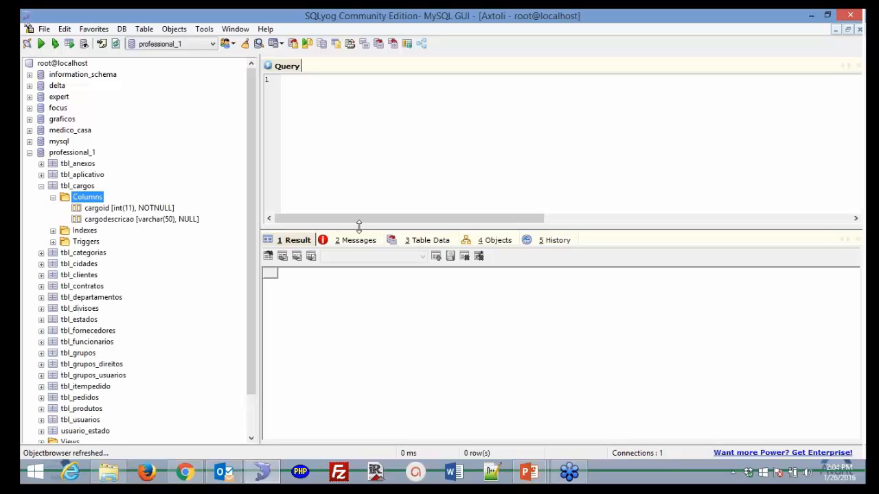
click(67, 187)
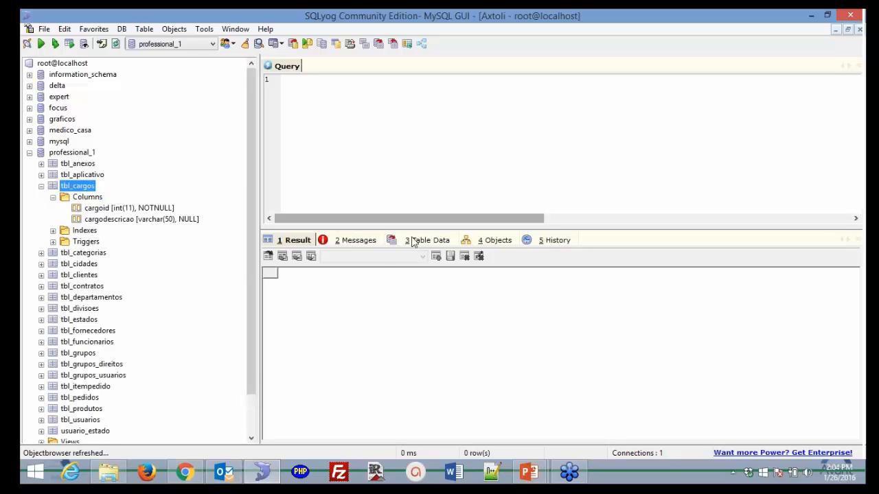
click(414, 240)
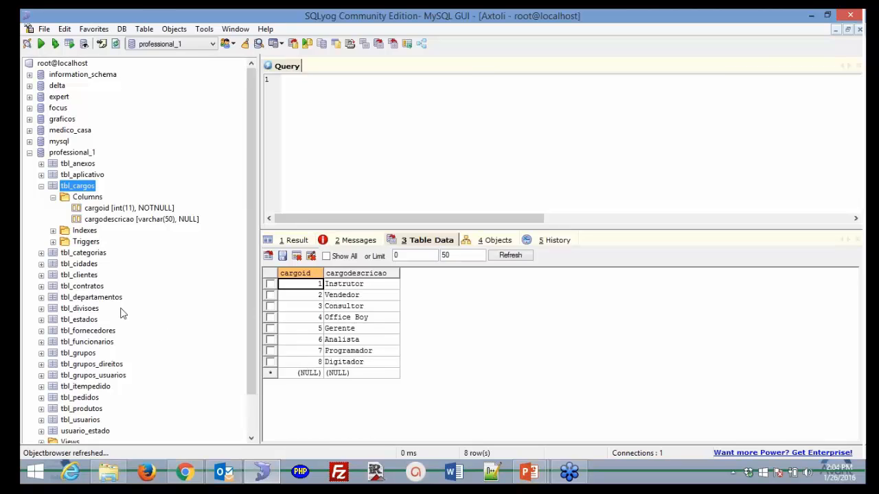
- Check tbl_fornecedores data, where supplier 1's cargocontato is stored as 8
click(107, 331)
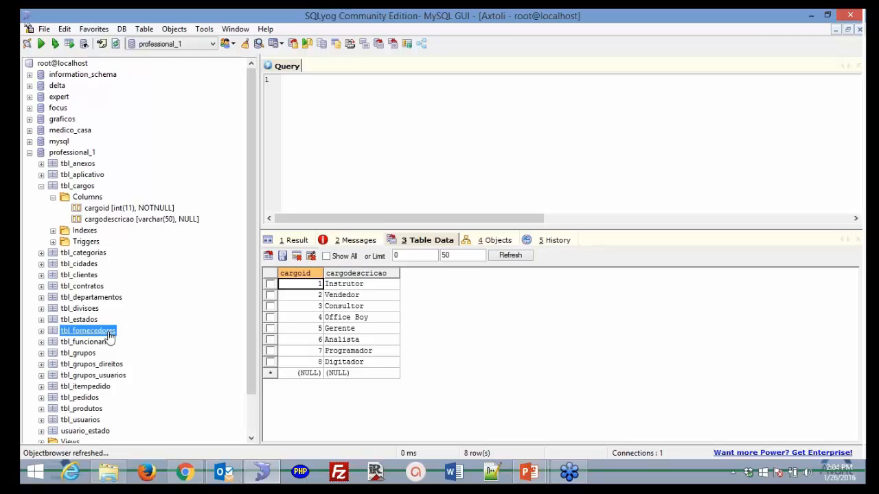
click(193, 475)
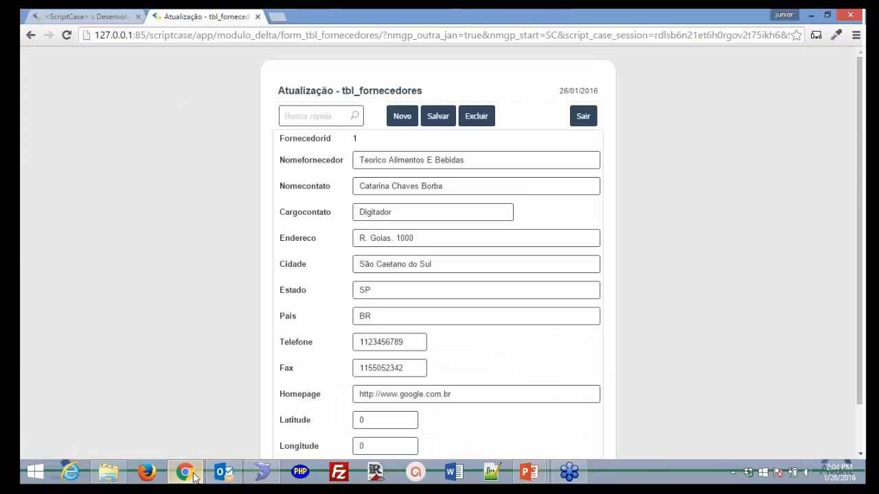
click(193, 476)
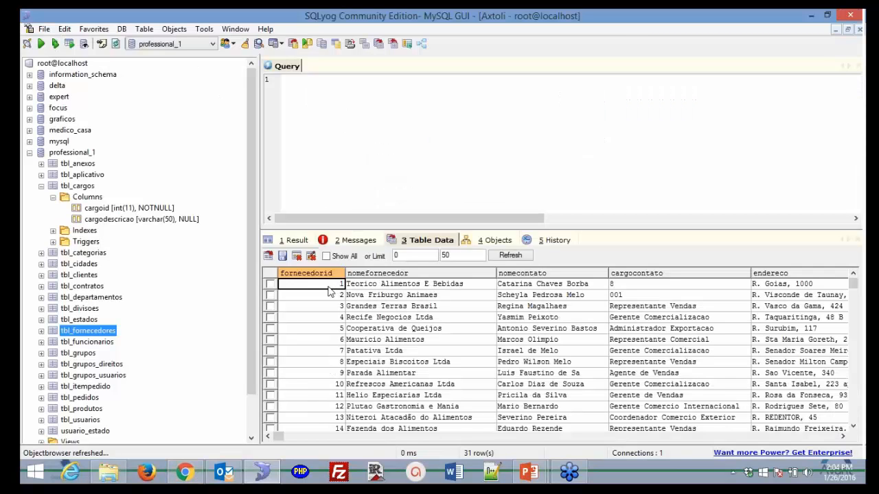
key(Right)
key(Right)
key(Right)
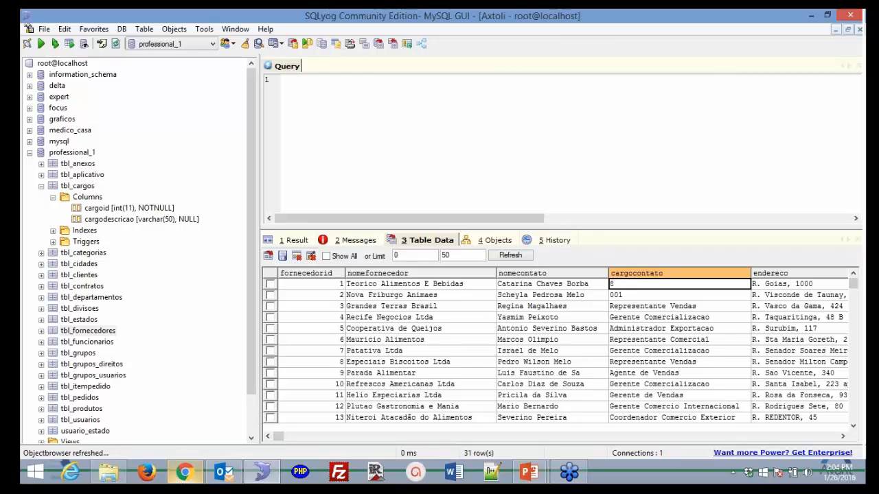
click(184, 472)
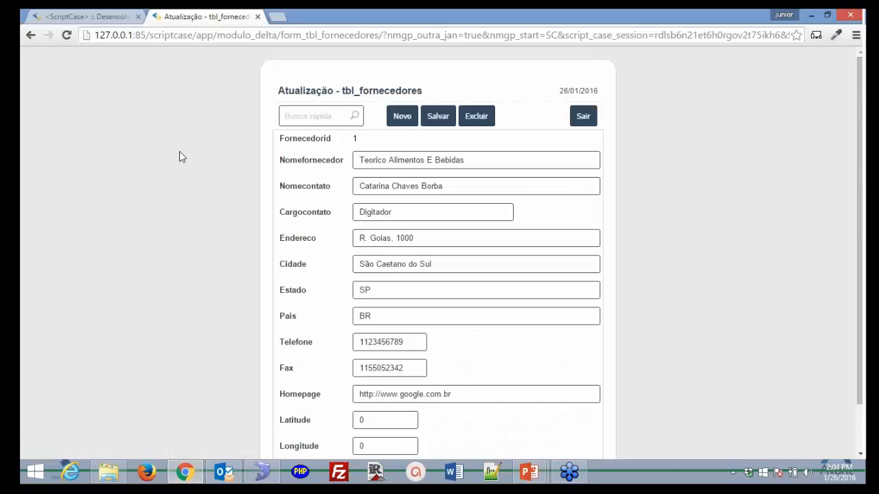
- Clear Cargocontato in the running form to see the Analista, Digitador and Programador suggestions
click(98, 17)
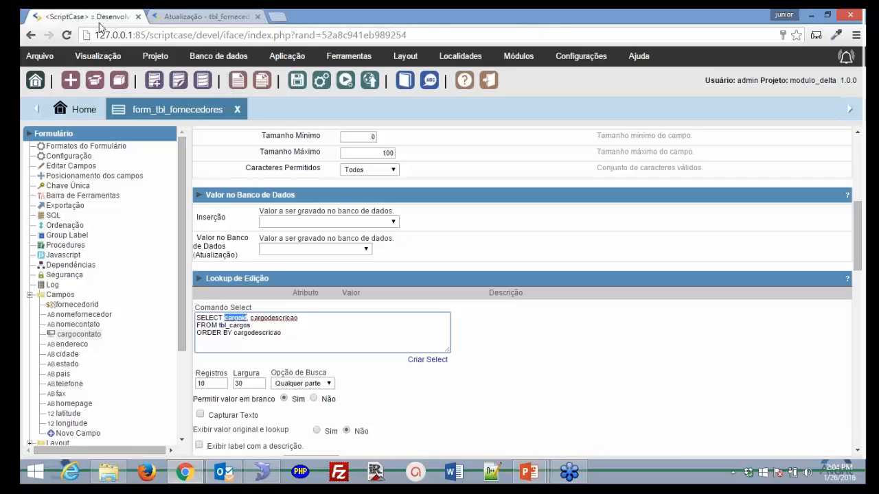
click(204, 17)
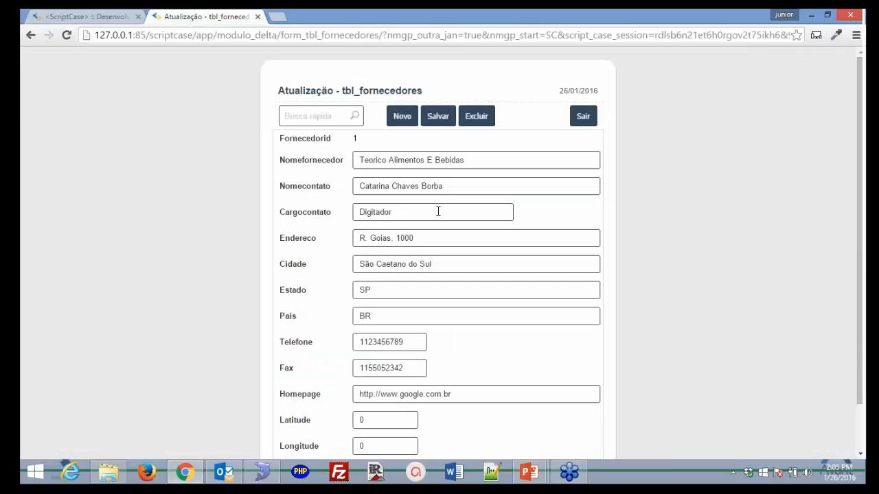
click(438, 212)
key(BackSpace)
key(BackSpace)
key(BackSpace)
key(BackSpace)
key(BackSpace)
key(BackSpace)
key(BackSpace)
key(BackSpace)
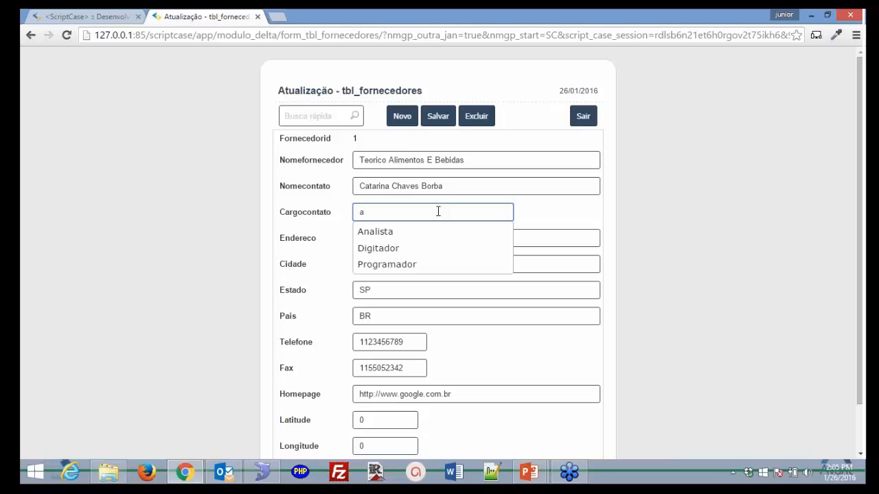
click(182, 169)
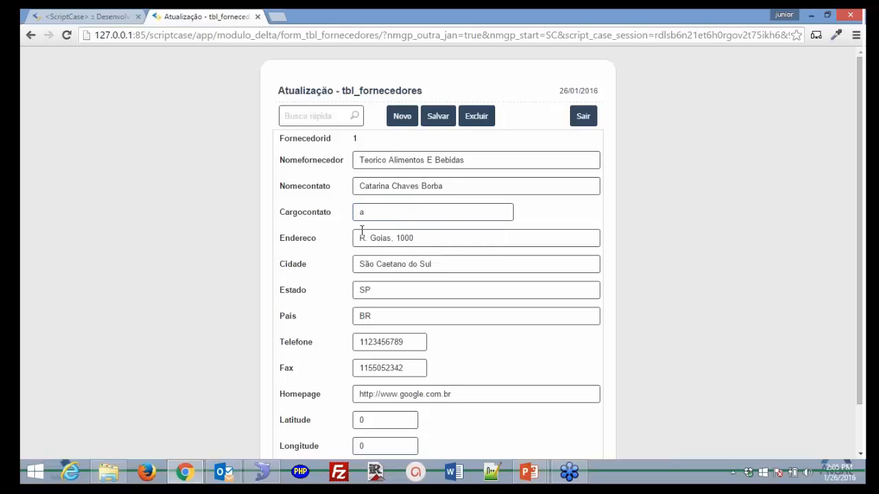
click(113, 21)
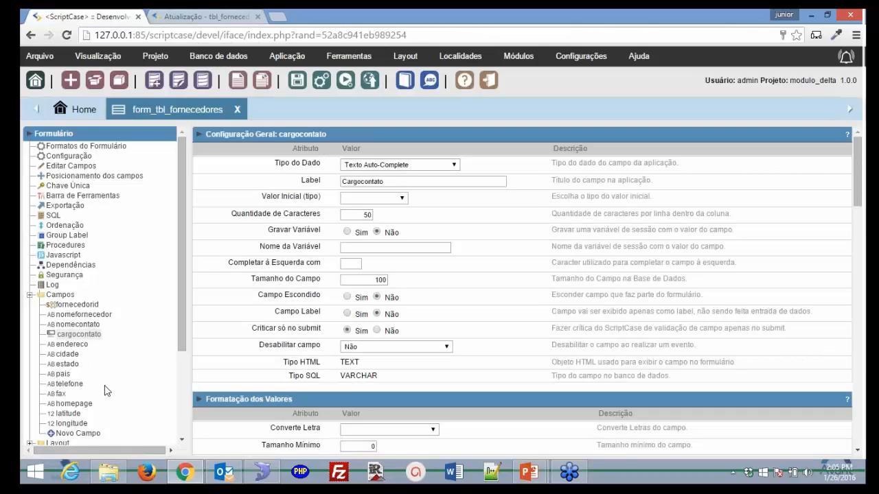
- Make estado a Select looking up estadoid and nomeestado from tbl_estados, then run the form
click(70, 365)
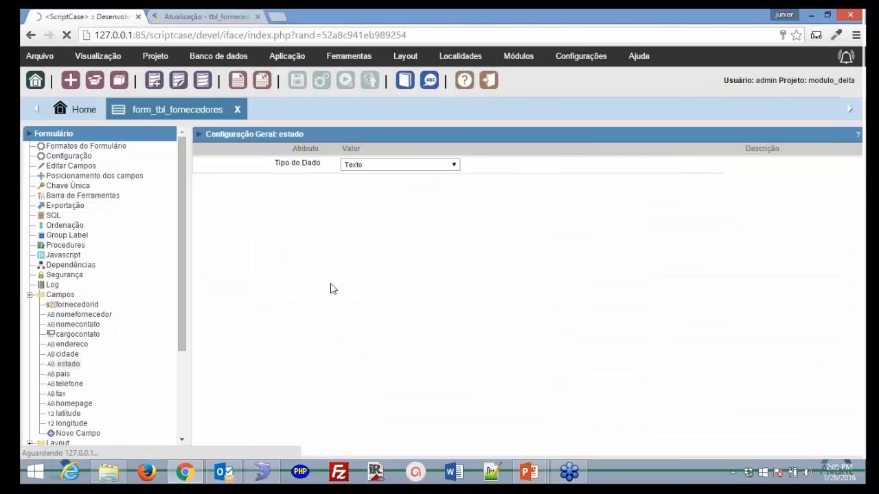
click(453, 165)
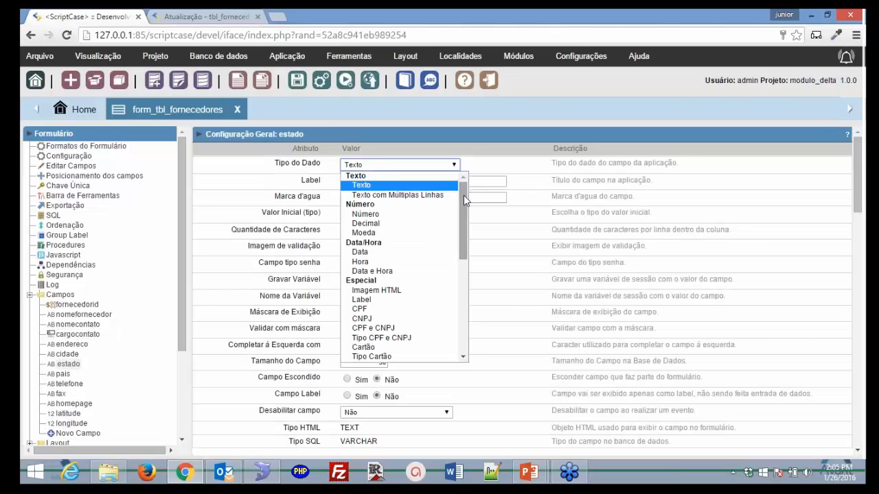
drag(464, 200, 468, 306)
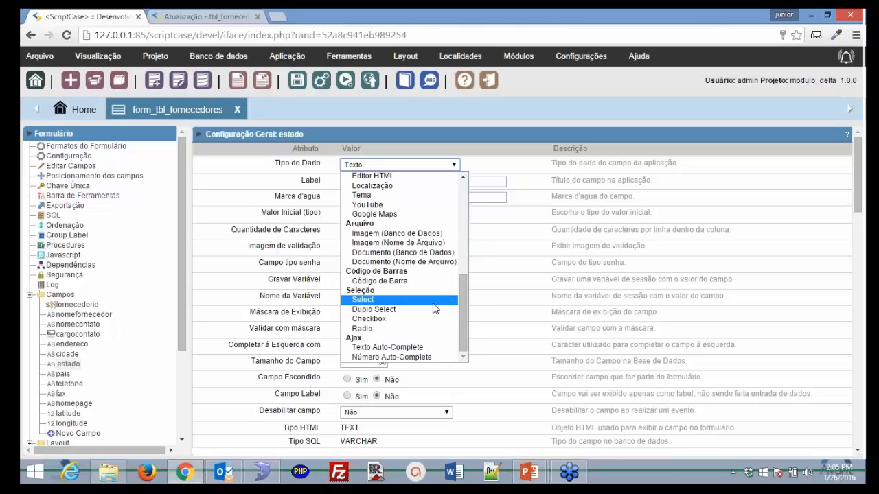
click(364, 300)
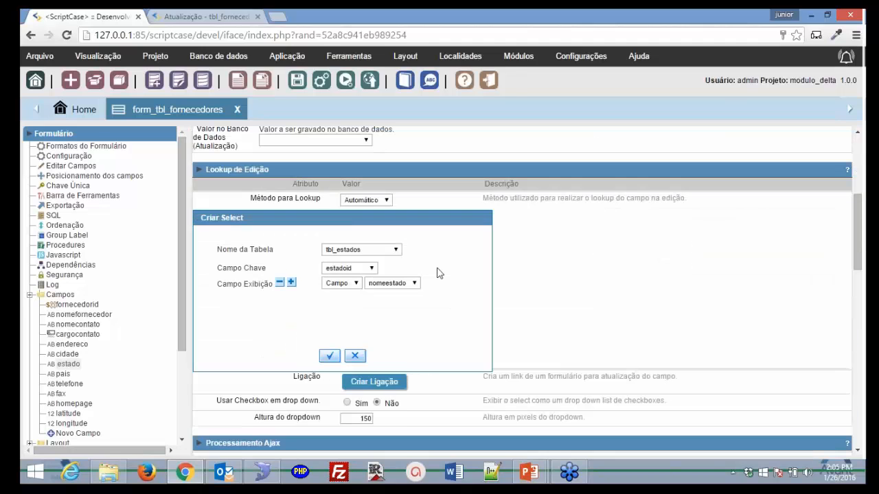
click(396, 250)
click(396, 251)
click(329, 355)
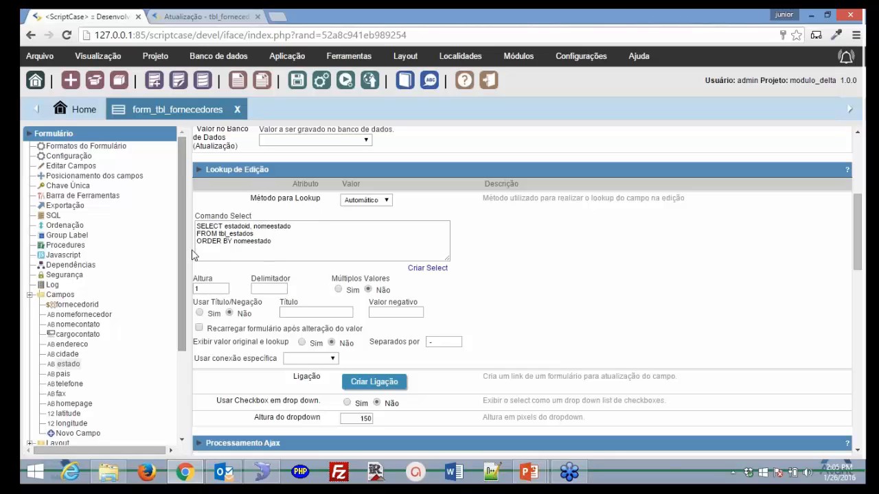
click(343, 83)
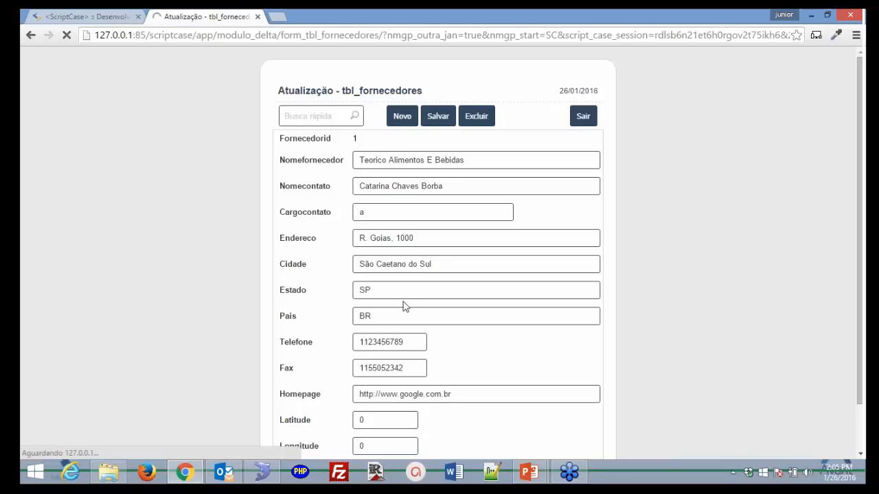
- Choose Ceará from the Estado state dropdown in the running form
click(445, 296)
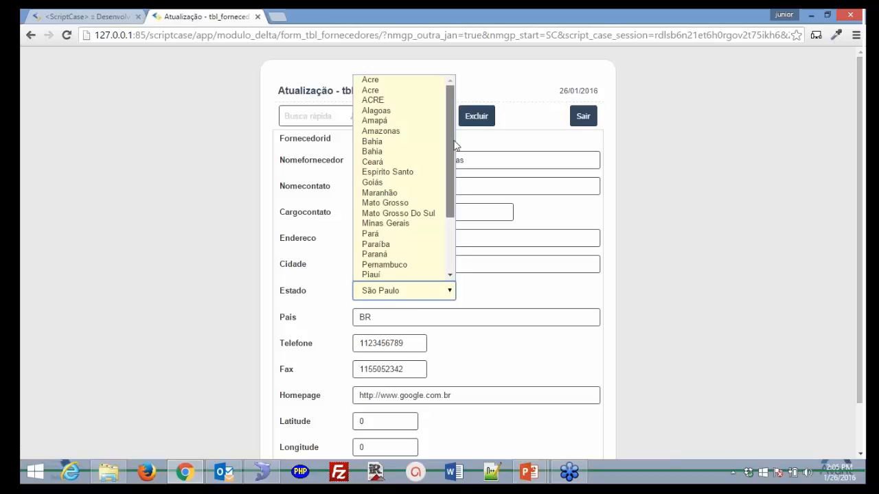
scroll(446, 252, down, 1)
scroll(405, 172, up, 2)
click(382, 162)
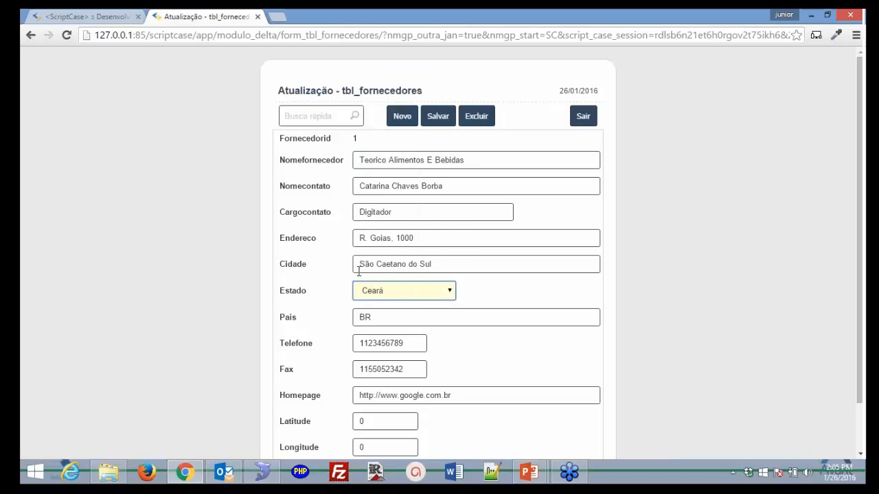
- Retype in Cargocontato to view its autocomplete suggestions
click(434, 213)
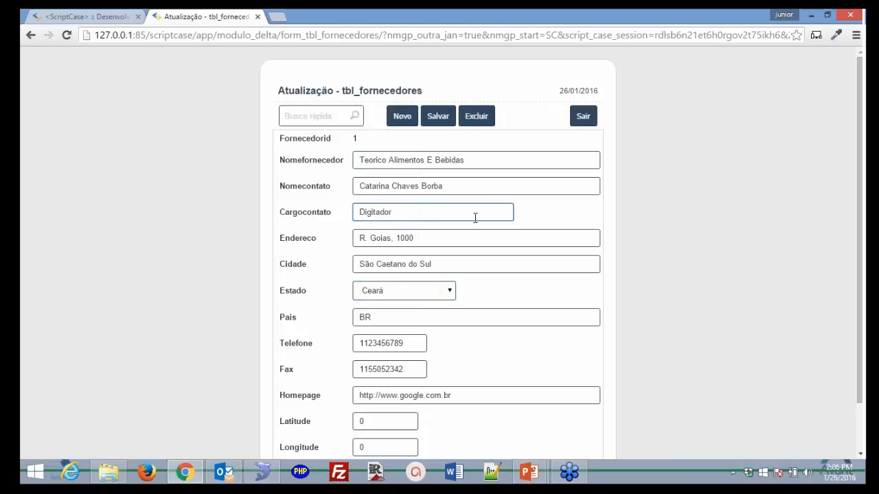
key(BackSpace)
key(BackSpace)
key(BackSpace)
key(BackSpace)
key(BackSpace)
key(BackSpace)
key(BackSpace)
key(BackSpace)
text(ak)
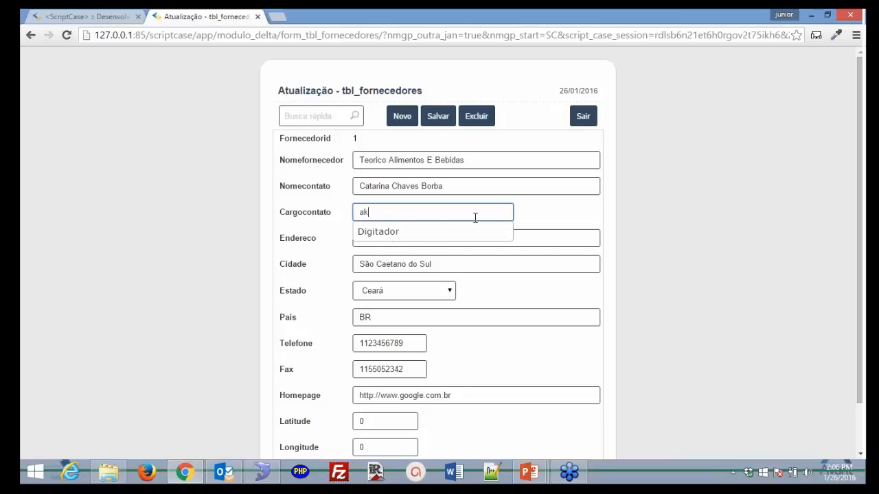
key(BackSpace)
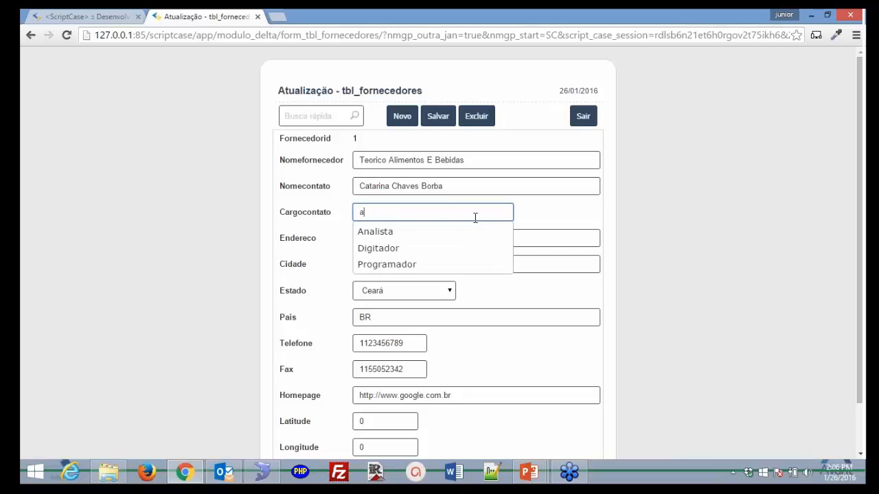
click(615, 279)
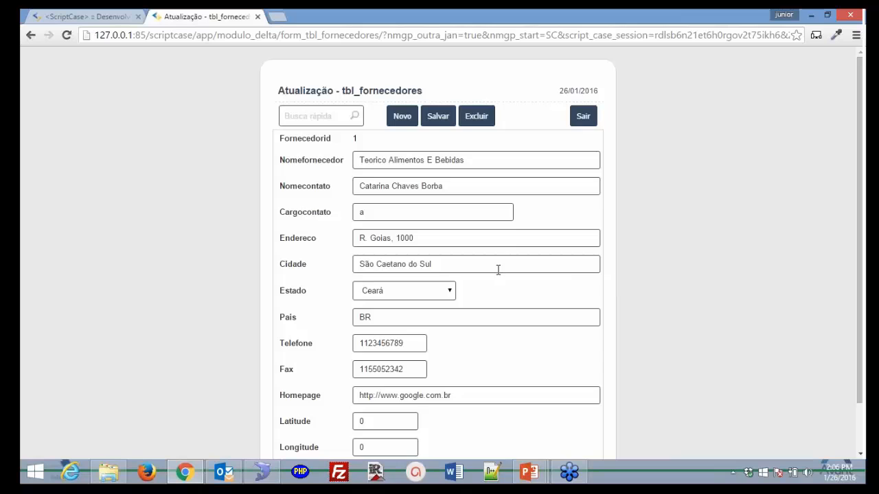
- Reopen the Estado list to confirm Ceará, then return to estado's settings in ScriptCase
click(456, 293)
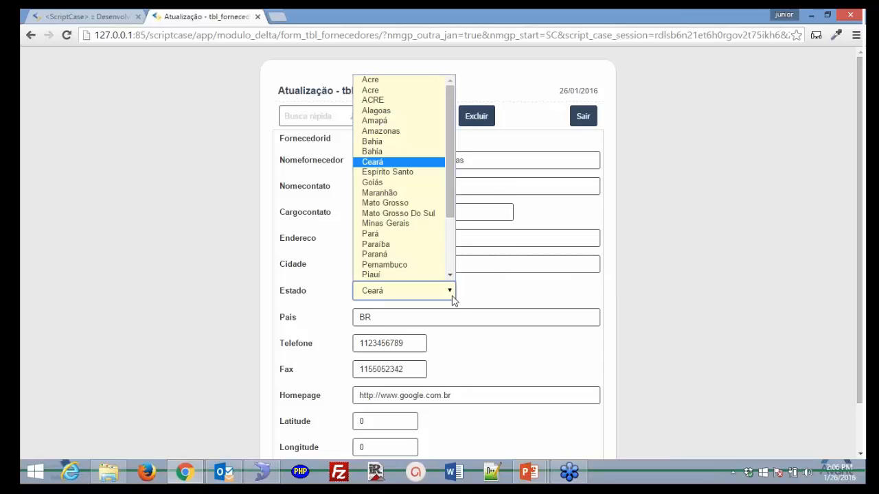
click(453, 300)
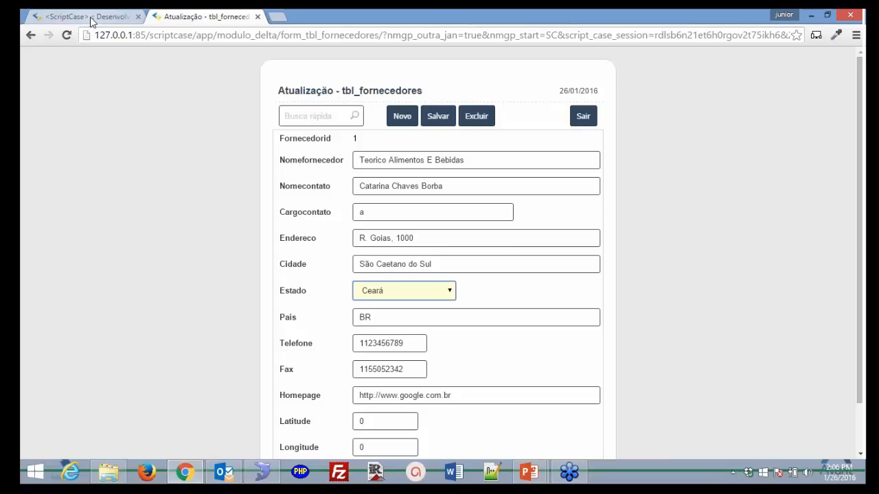
click(91, 18)
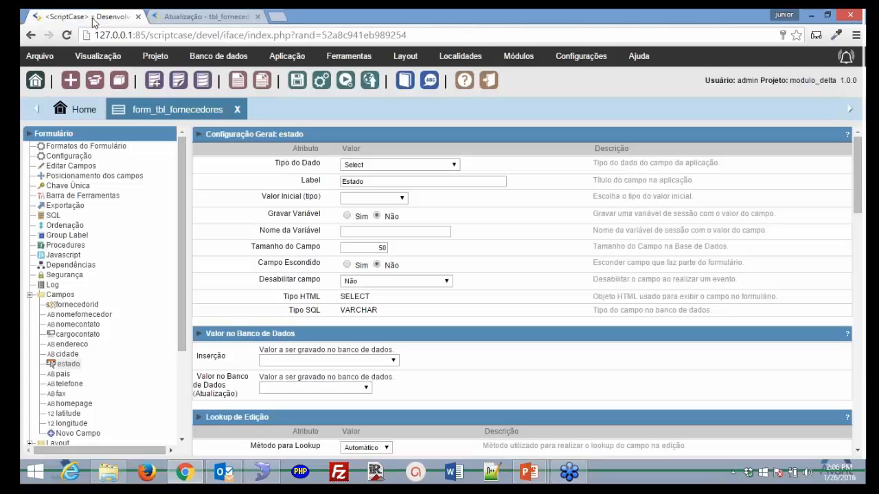
- Set estado's Tipo do Dado to Radio
click(453, 169)
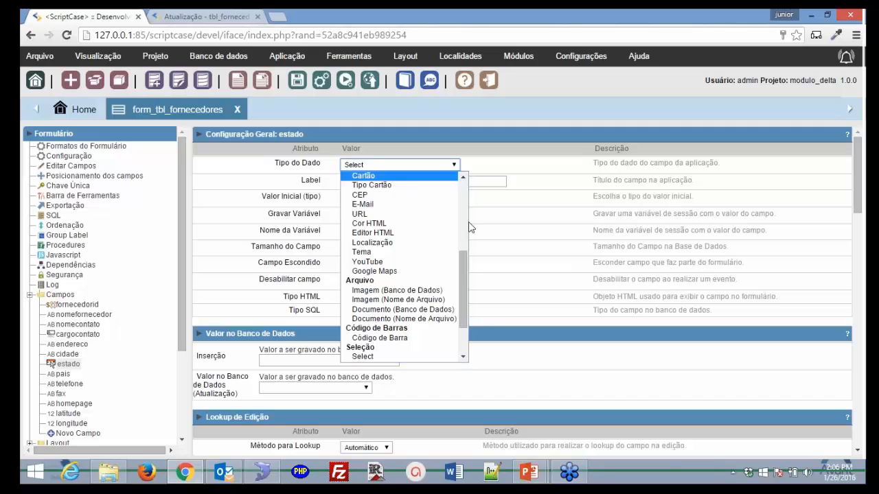
scroll(429, 316, down, 2)
click(437, 329)
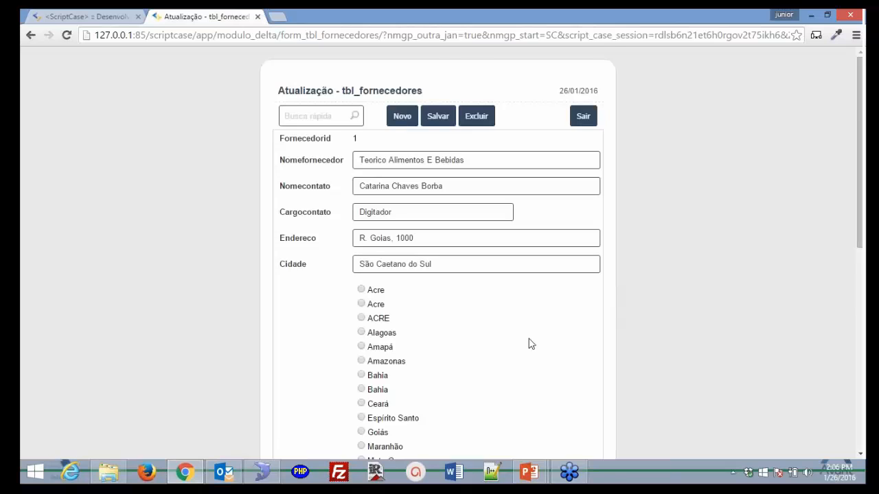
- Pick Piauí among the state radio buttons in the running form, then return to ScriptCase
scroll(529, 344, down, 2)
scroll(424, 306, down, 2)
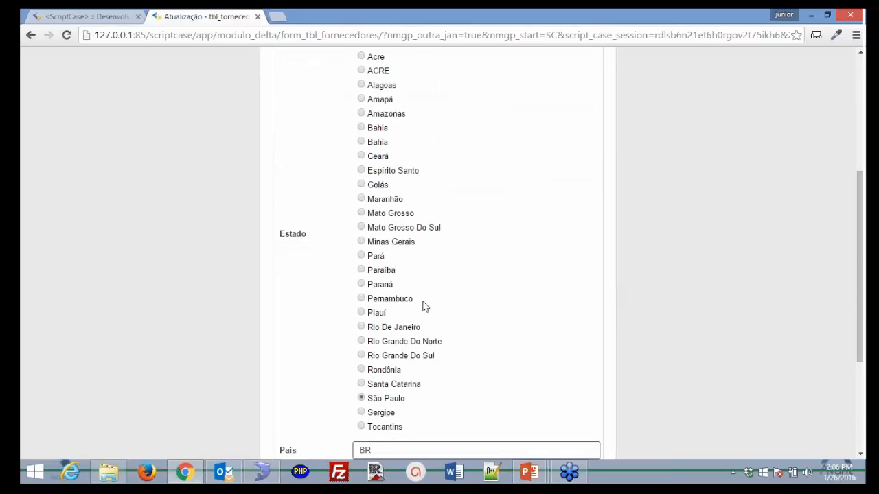
scroll(423, 307, down, 2)
click(361, 189)
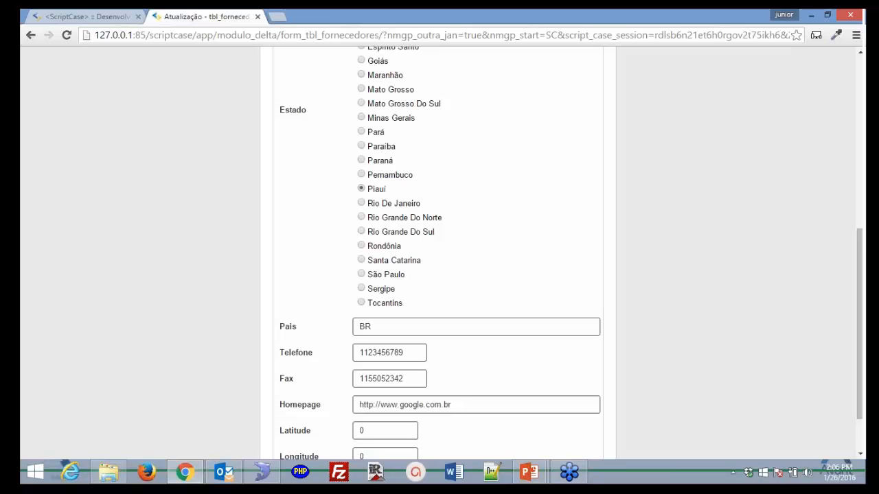
click(96, 16)
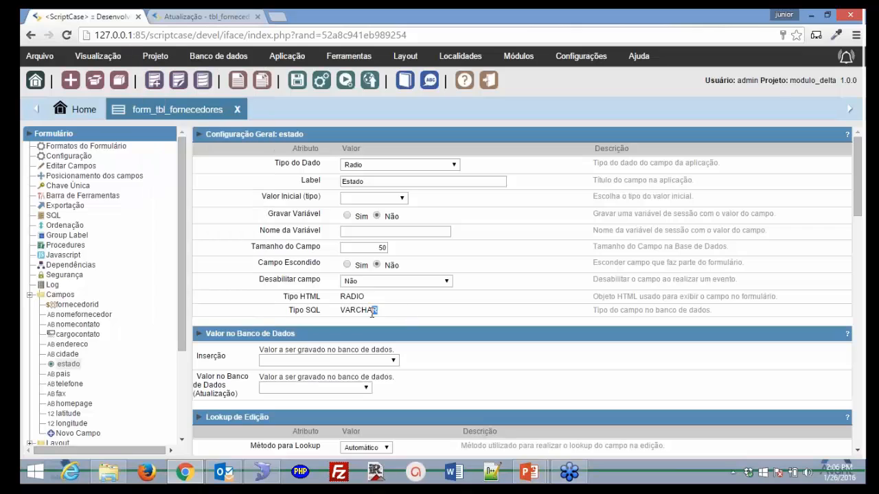
- Change estado's Tipo do Dado back to Texto
drag(378, 310, 333, 312)
click(452, 170)
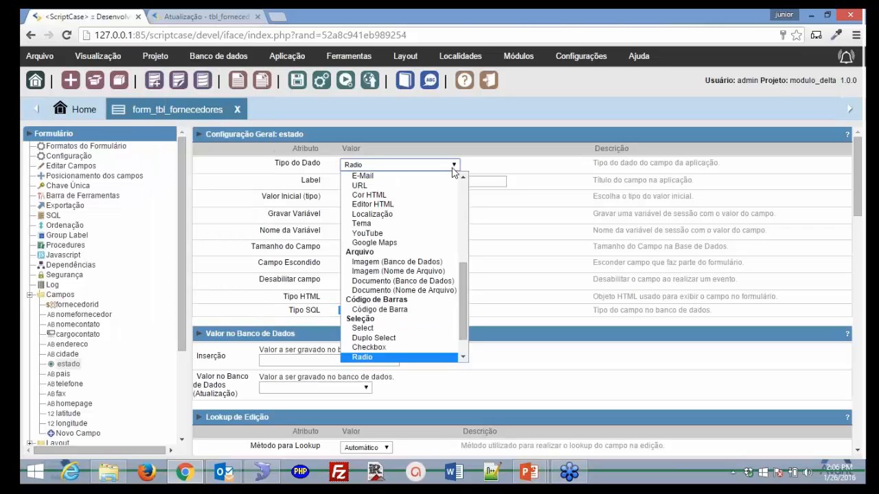
drag(463, 274, 459, 175)
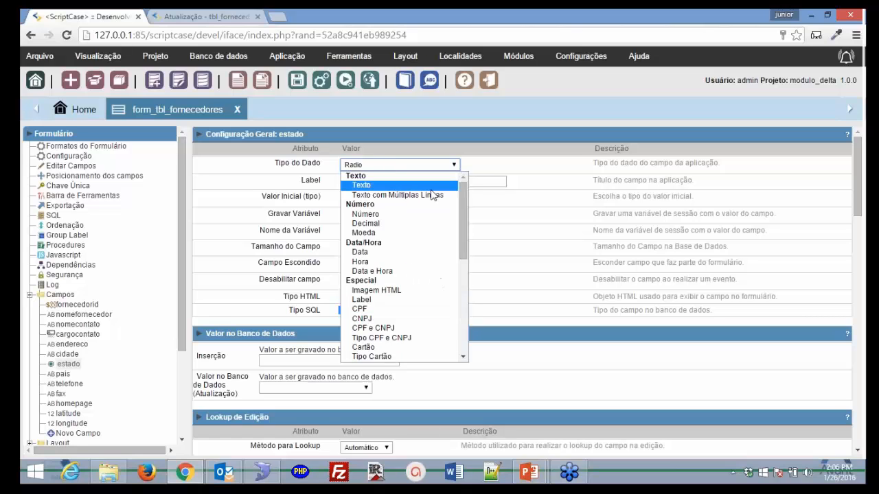
click(361, 185)
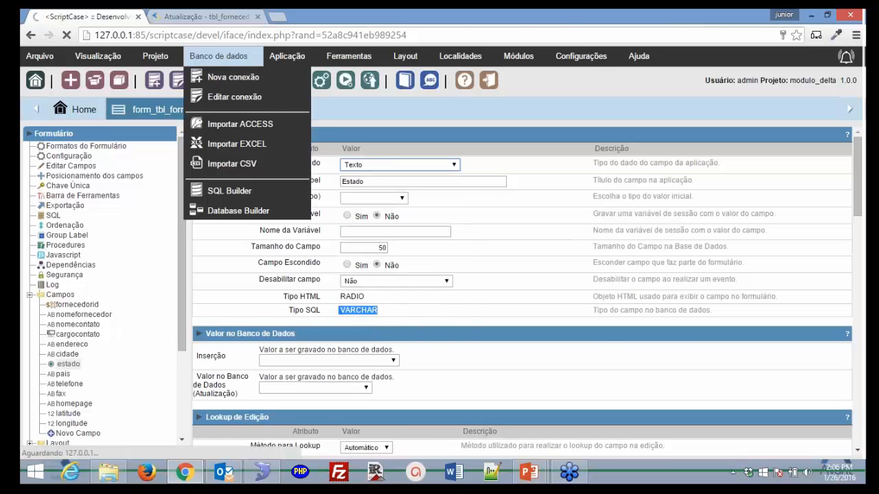
- Check the running supplier form, then return to estado's settings page
click(206, 16)
scroll(401, 176, up, 1)
scroll(400, 177, up, 2)
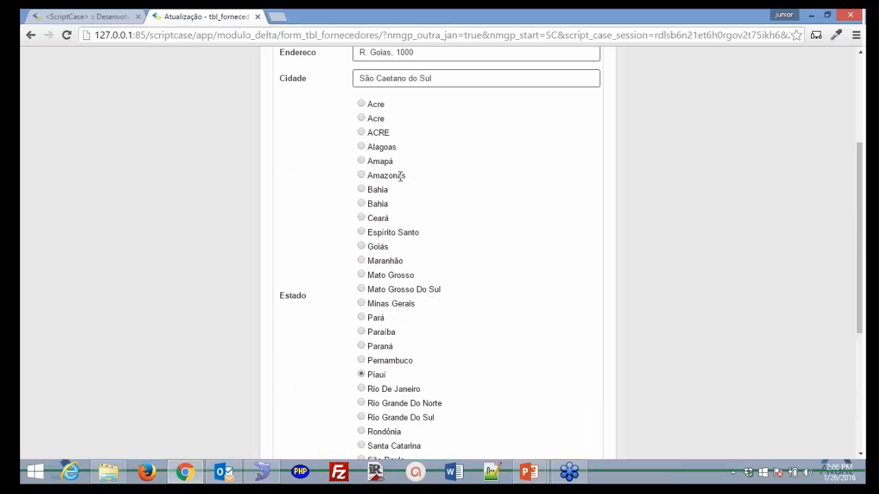
scroll(400, 177, up, 3)
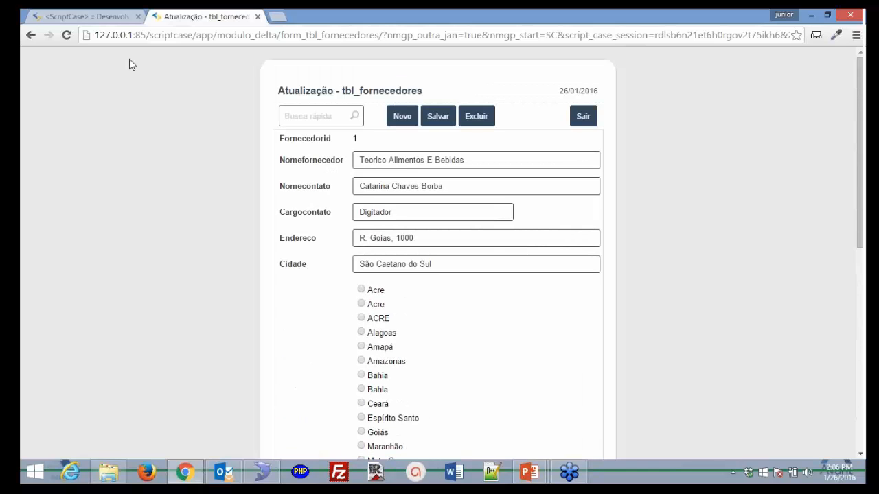
click(92, 16)
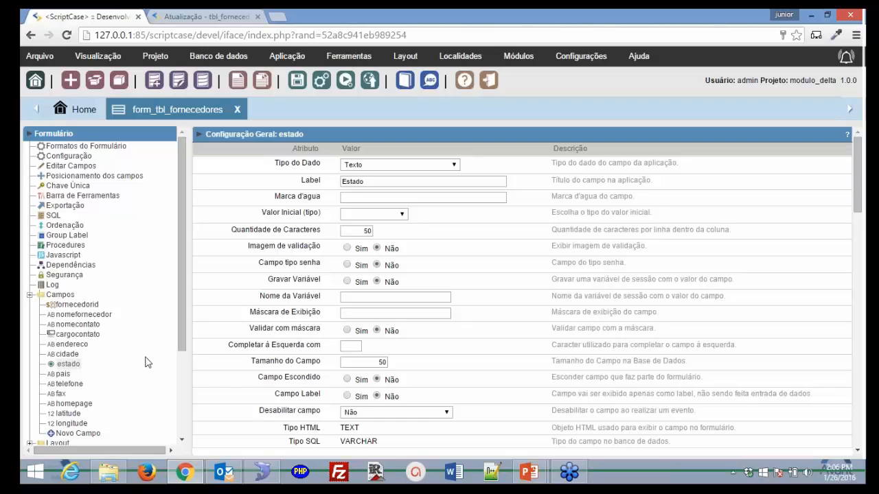
scroll(146, 362, down, 1)
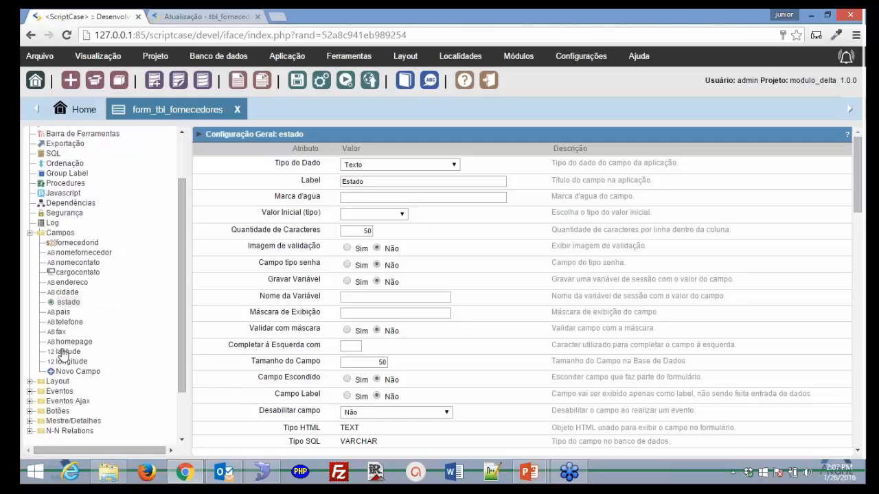
- Start a Novo Campo, saving current changes and proceeding with quantity 1
click(98, 379)
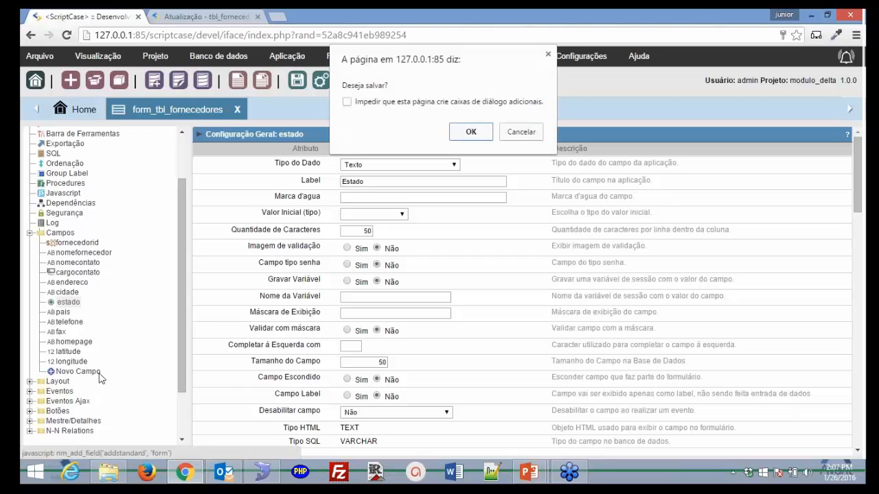
click(498, 136)
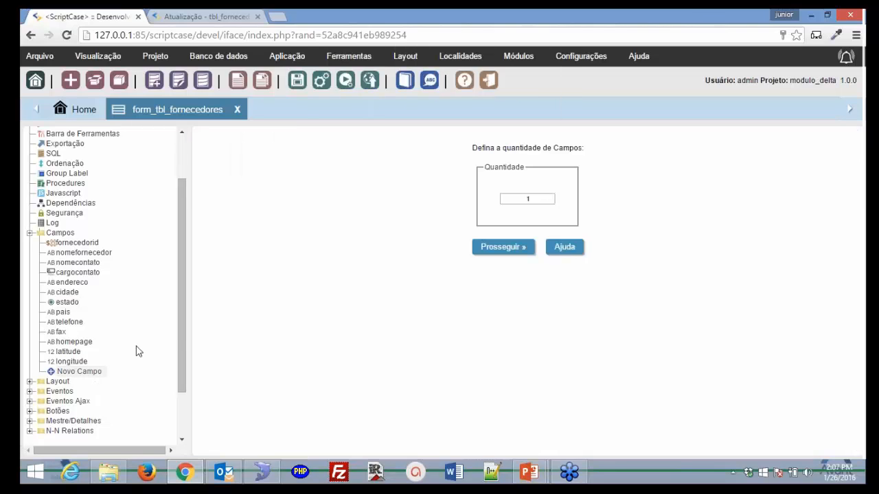
click(494, 251)
- Browse the new field's Tipo list but keep it as Texto
click(493, 264)
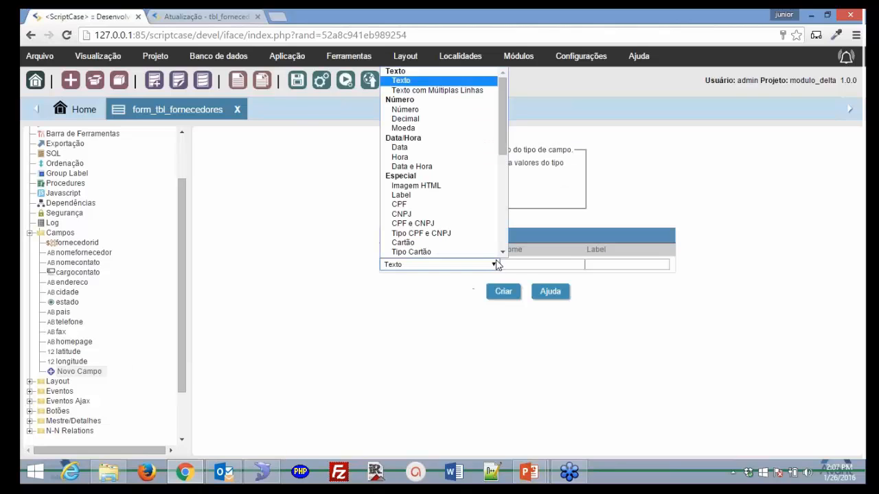
click(258, 272)
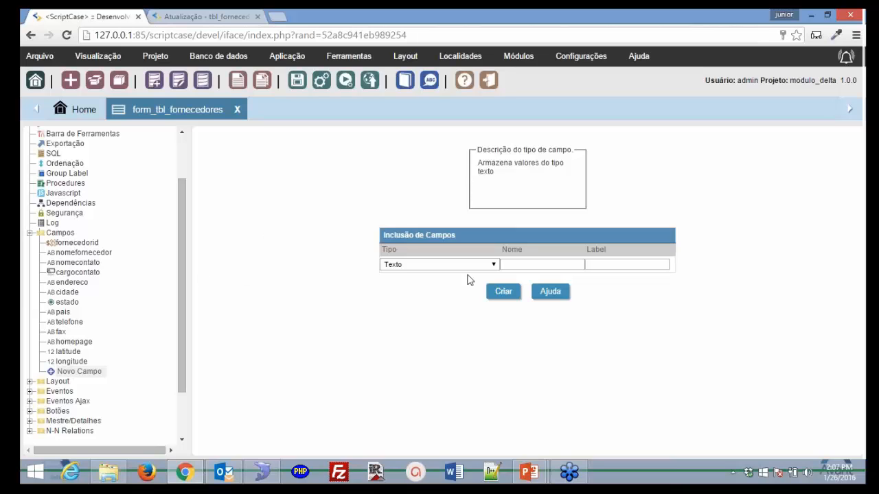
click(493, 265)
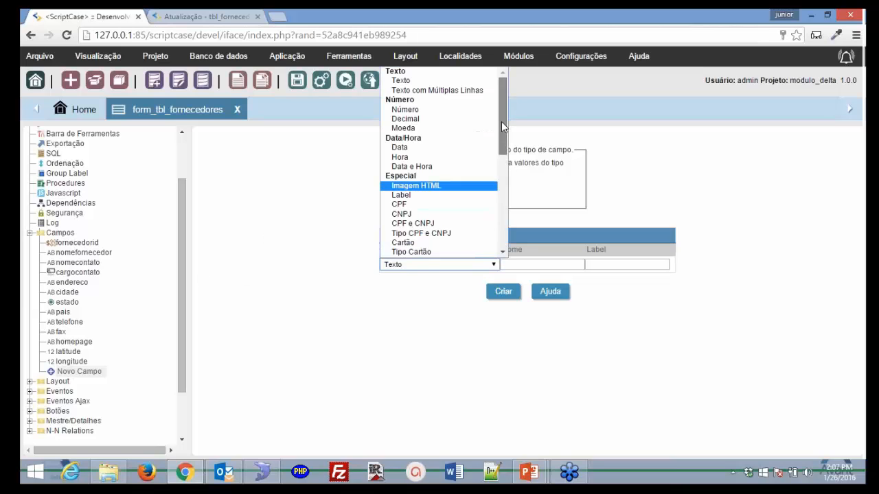
drag(503, 142, 499, 251)
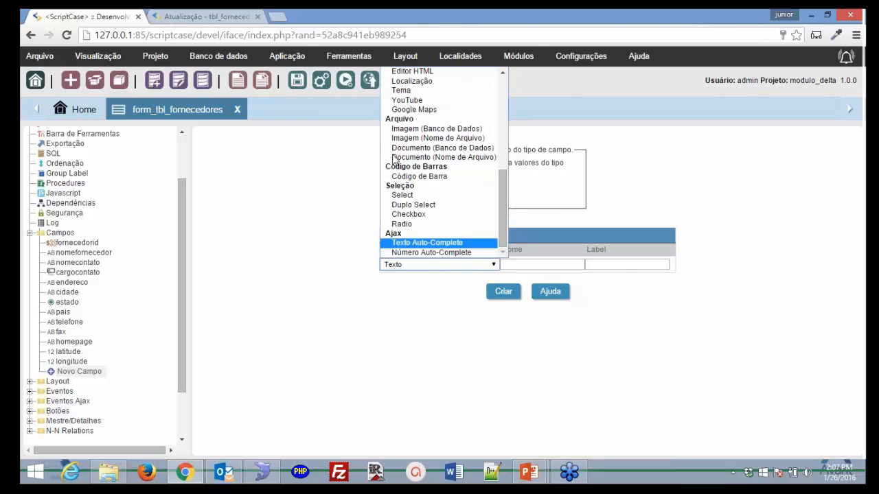
click(341, 199)
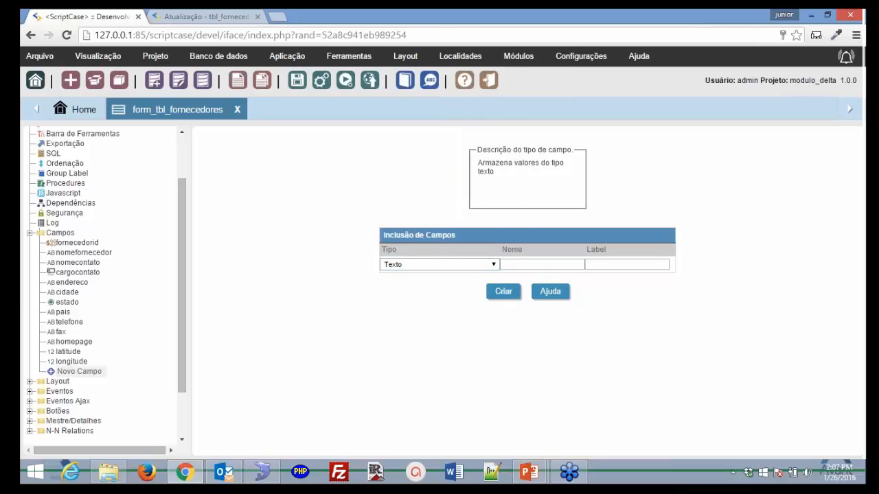
click(494, 264)
scroll(473, 138, down, 5)
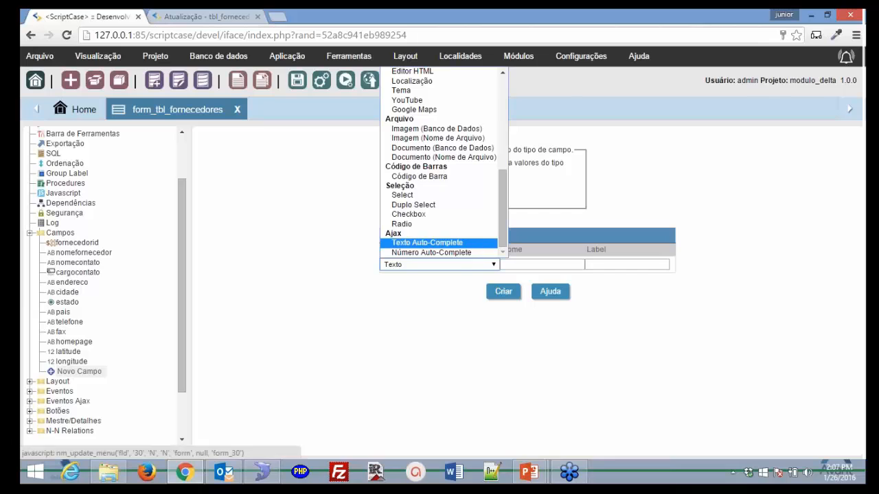
click(233, 265)
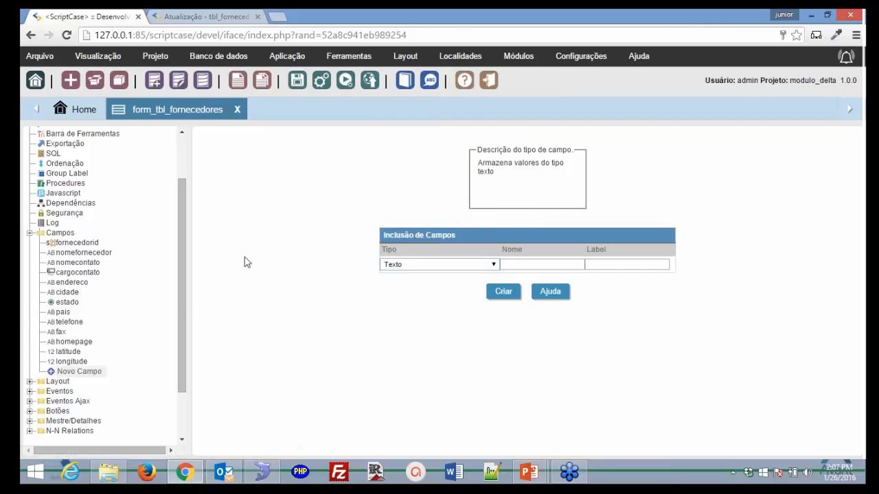
scroll(180, 309, down, 2)
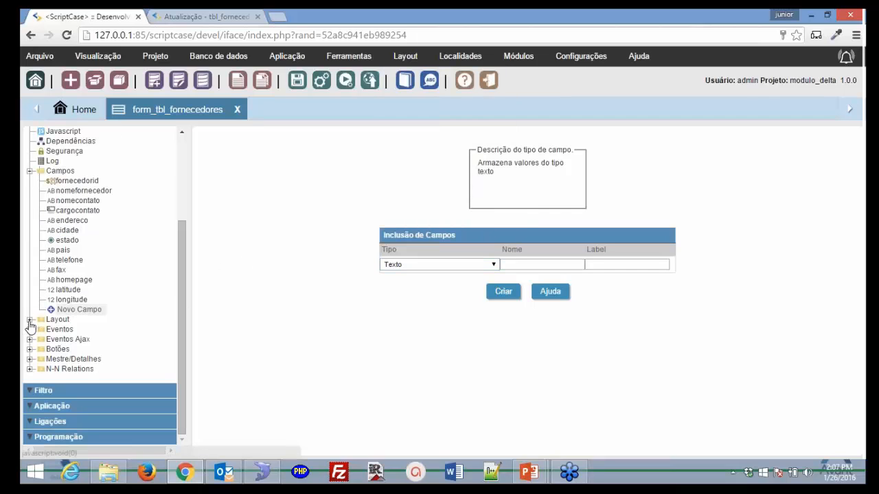
- Review the form's Layout > Cabeçalho & Rodapé settings
click(30, 320)
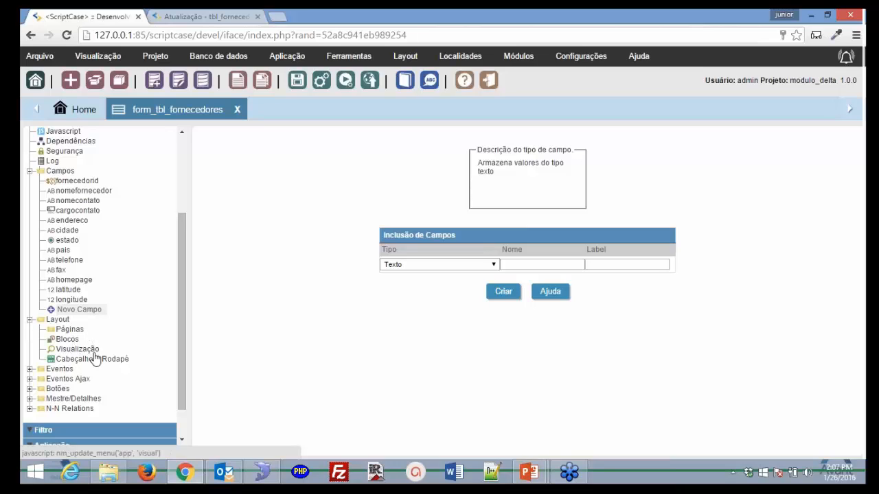
click(99, 361)
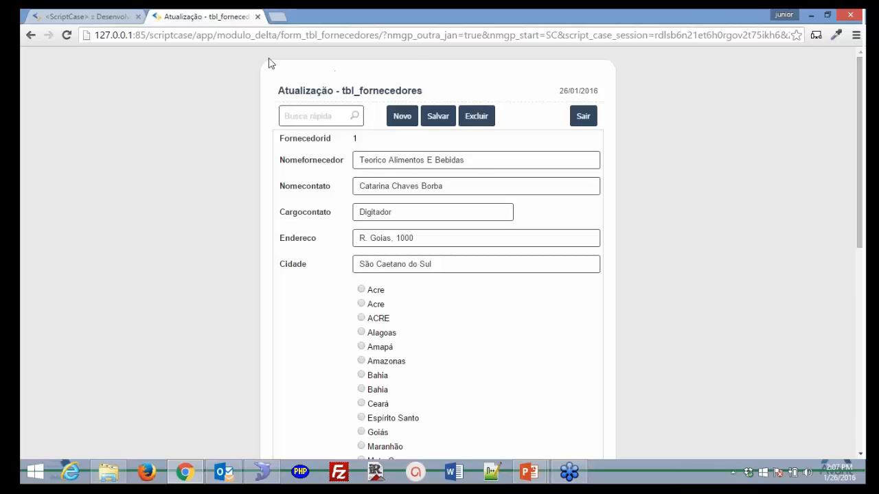
click(81, 16)
- Expand Botões in the tree and start a Novo Botão
click(155, 55)
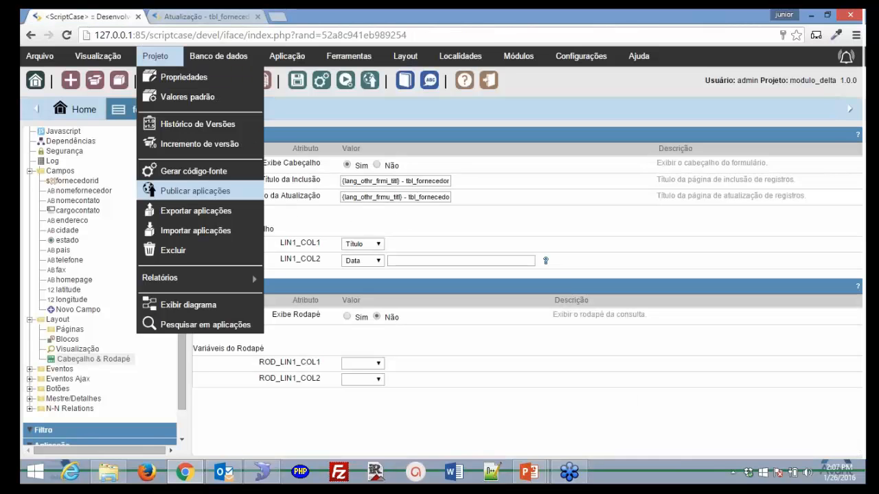
drag(181, 387, 179, 399)
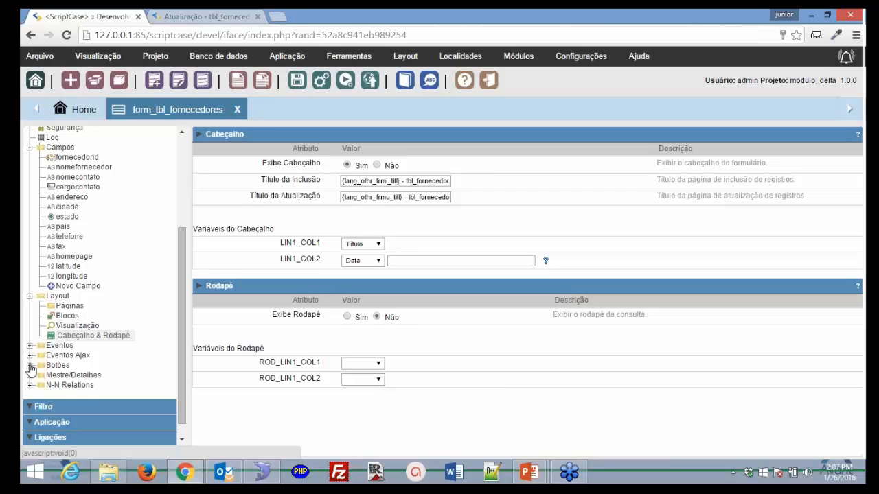
click(30, 366)
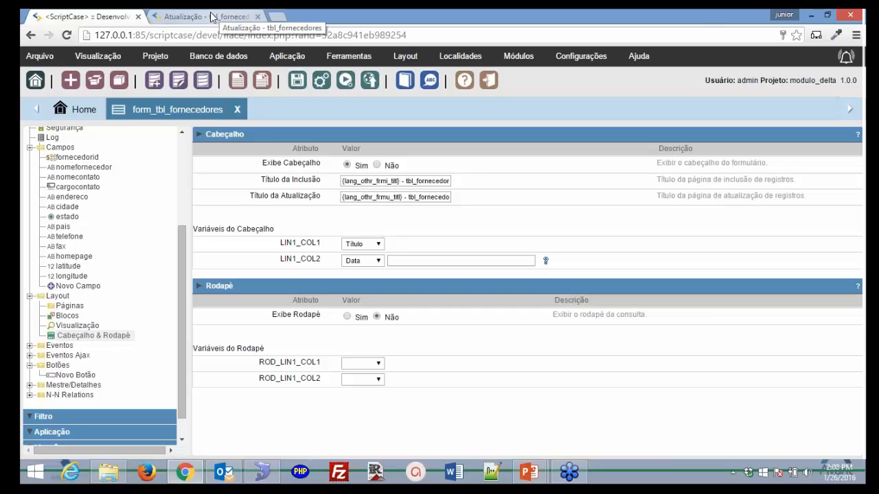
click(76, 376)
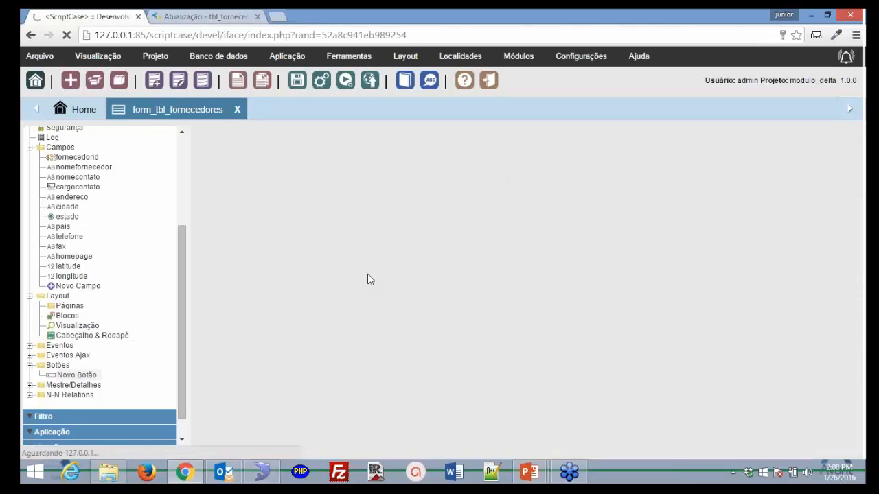
- Browse button types and master/detail settings, then expand Filtro and Filtro dinâmico in the tree
click(556, 184)
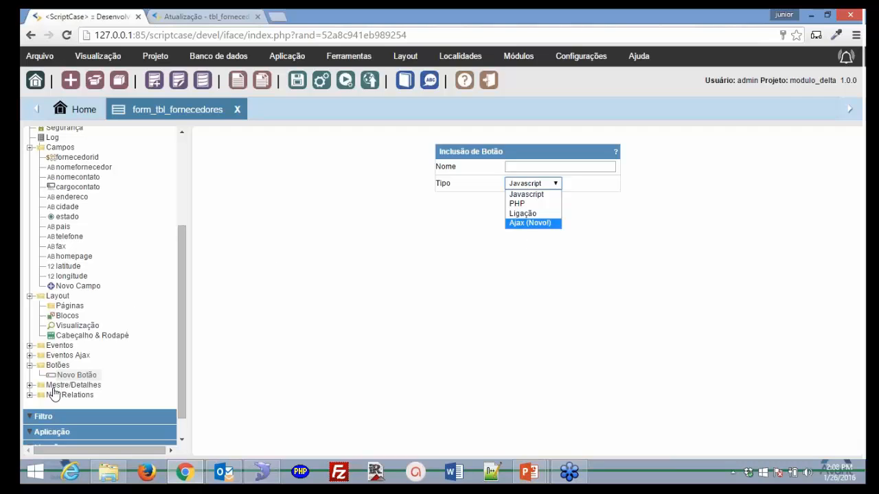
click(30, 385)
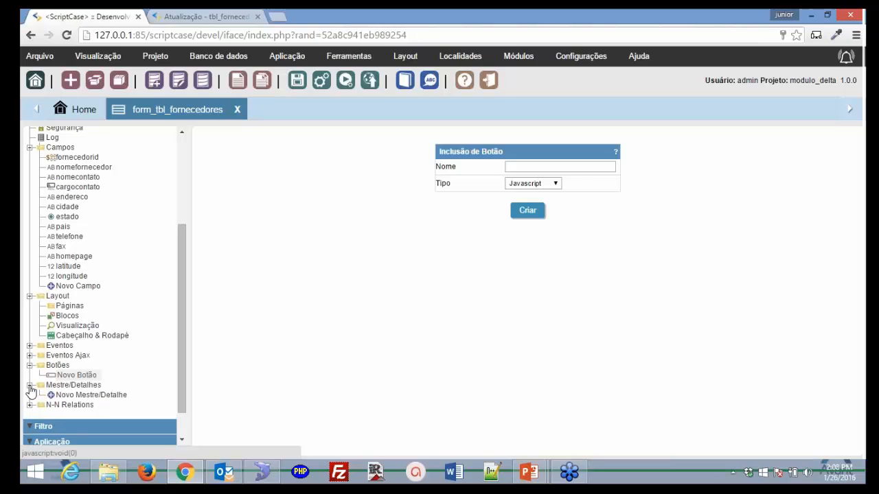
scroll(180, 392, down, 1)
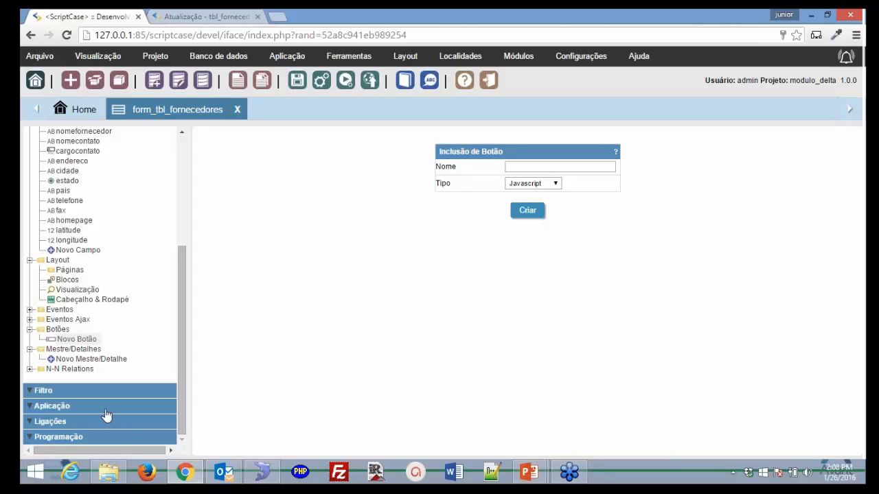
click(30, 369)
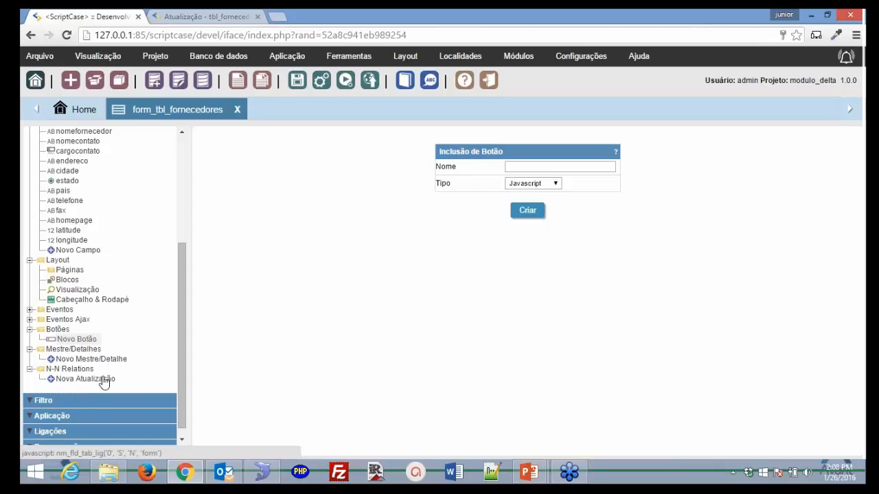
click(104, 402)
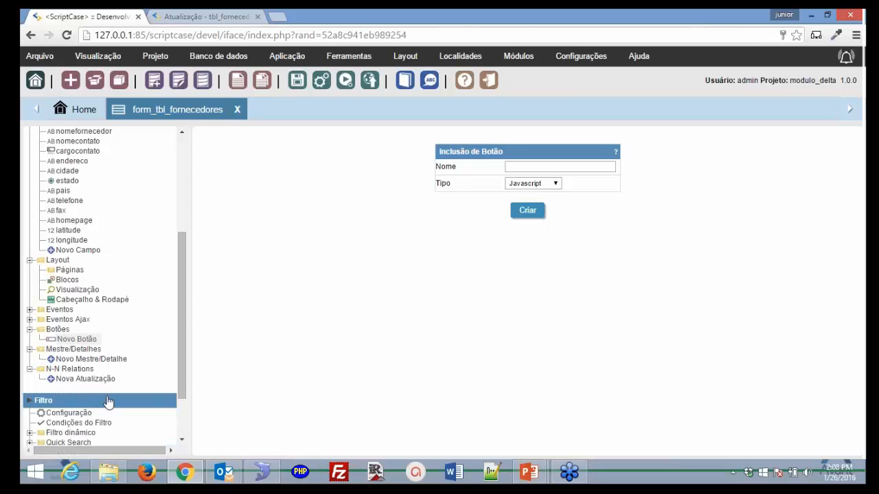
click(29, 365)
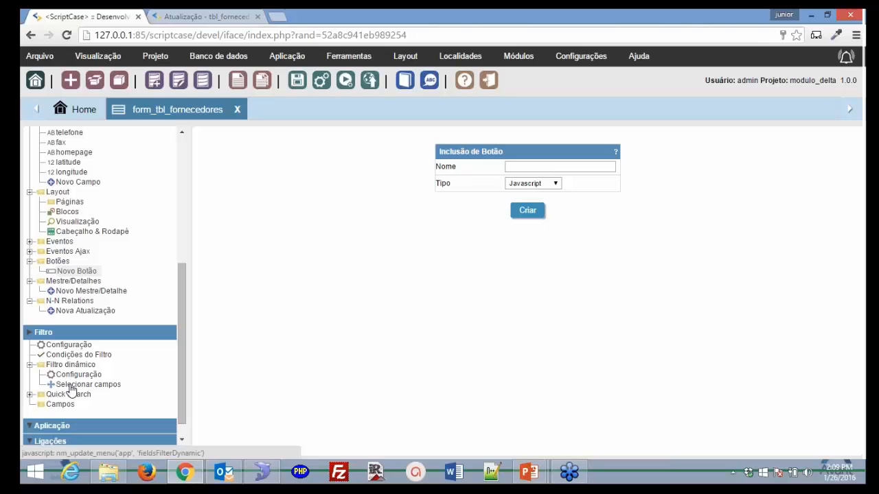
- Move nomecontato and cargocontato into the dynamic filter's selected fields, save, and run the form
click(71, 386)
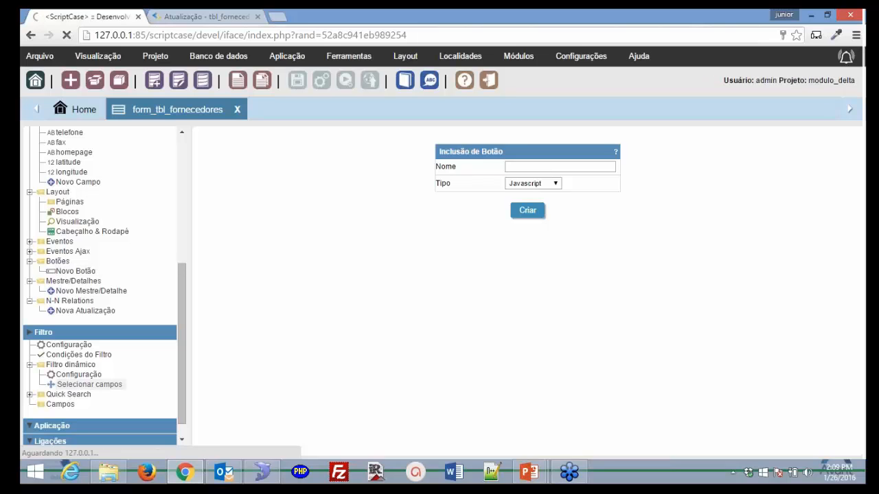
drag(423, 205, 425, 215)
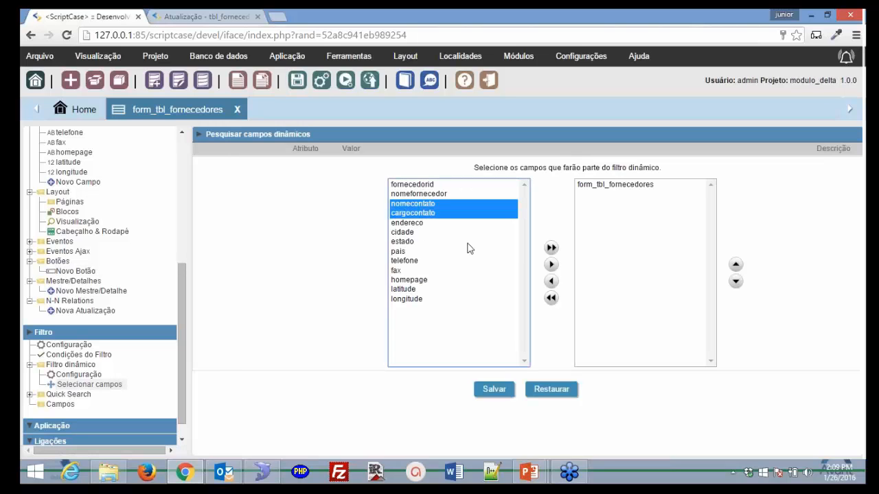
click(551, 266)
click(552, 266)
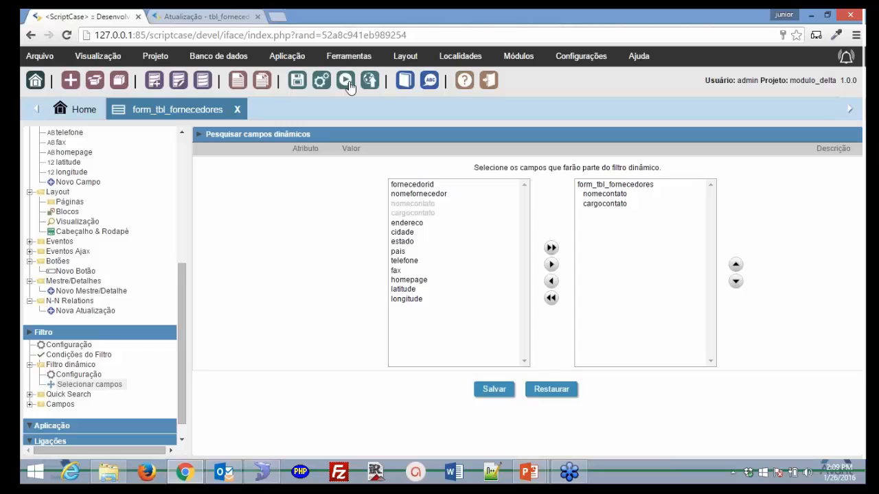
click(348, 81)
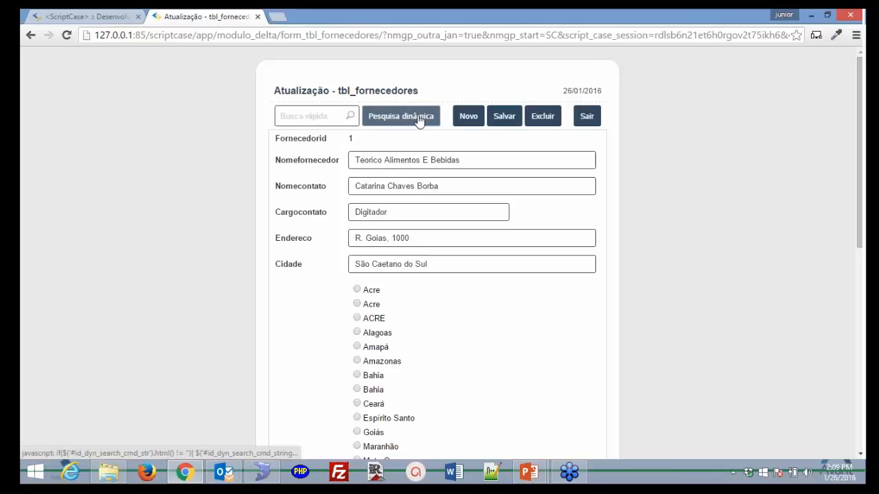
- Open Pesquisa dinâmica and add Nomecontato and Cargocontato filter conditions
click(420, 119)
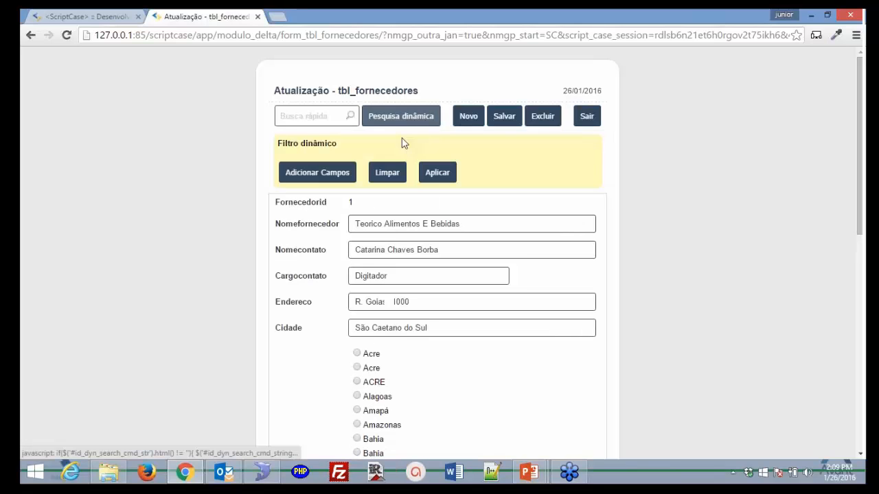
click(317, 173)
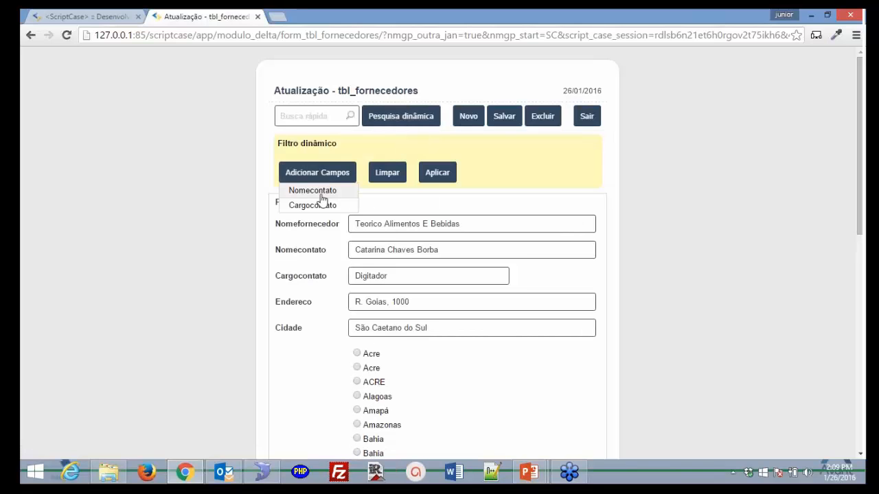
click(317, 193)
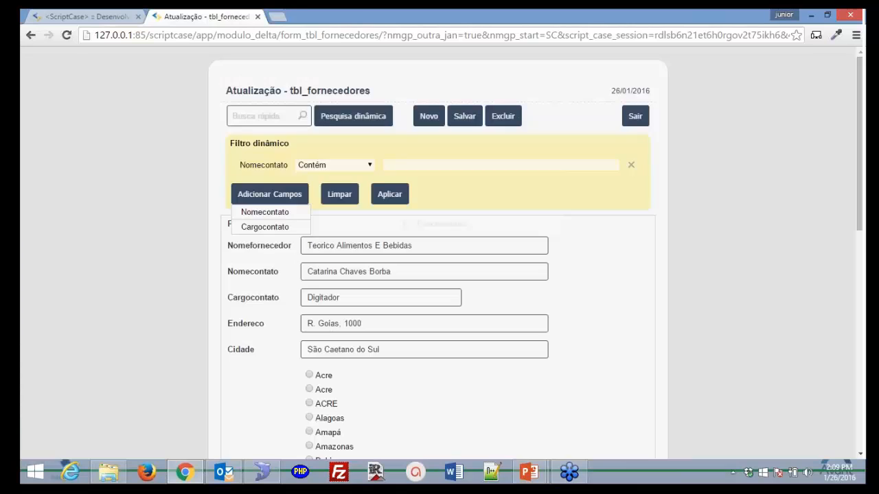
click(396, 185)
- Filter Cargocontato by Representante Vendas via autocomplete, apply it, then clear the filter
text(a)
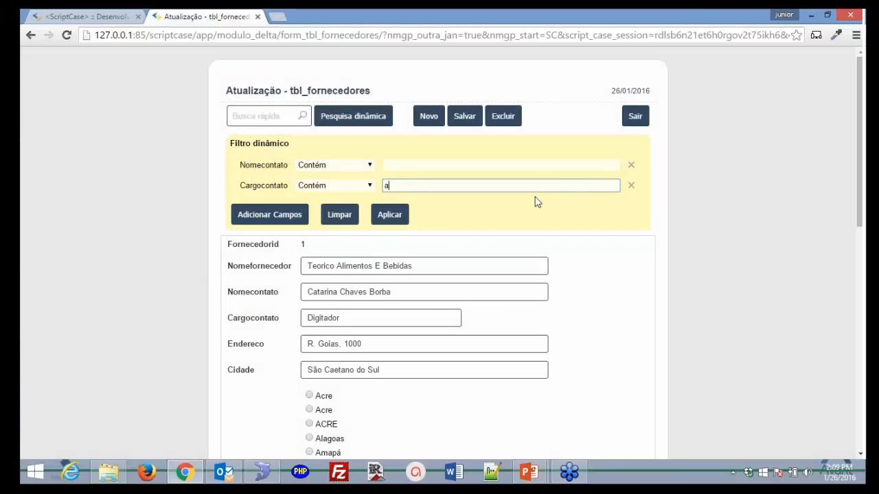
text(b)
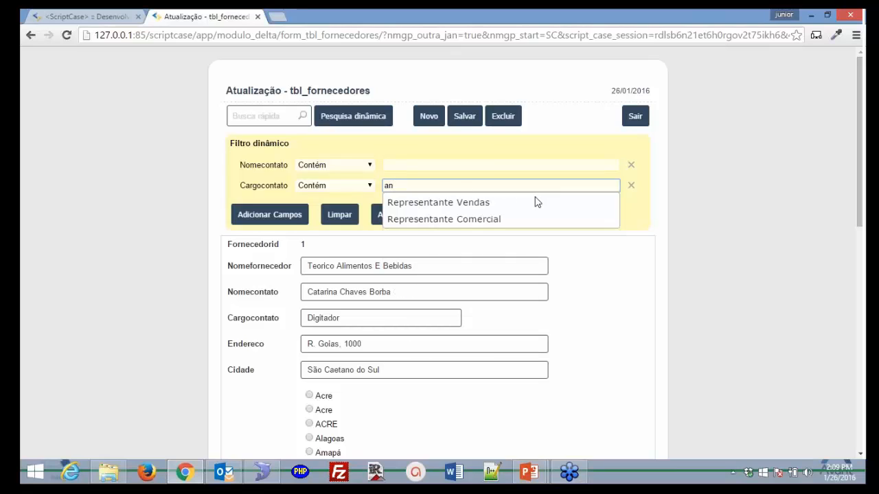
click(537, 202)
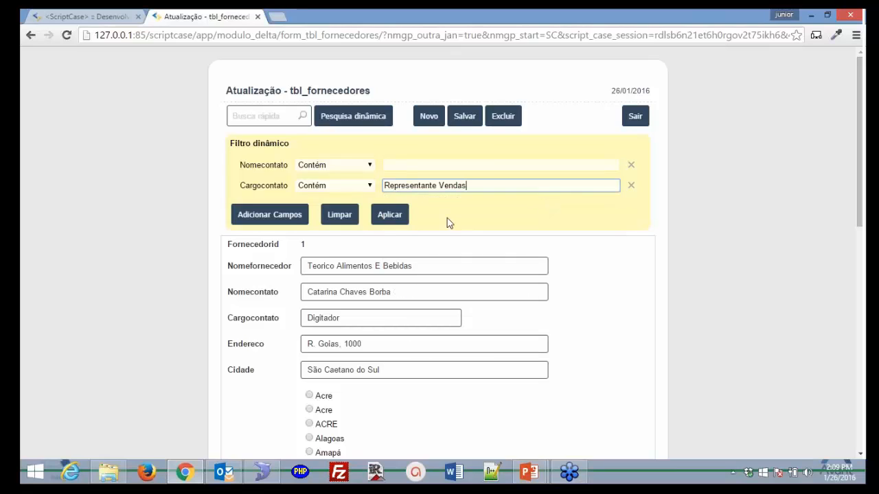
click(390, 214)
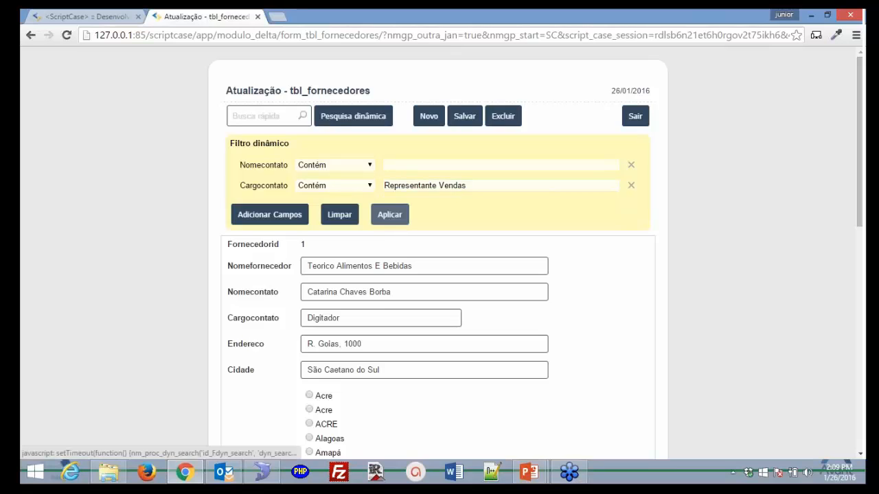
click(390, 215)
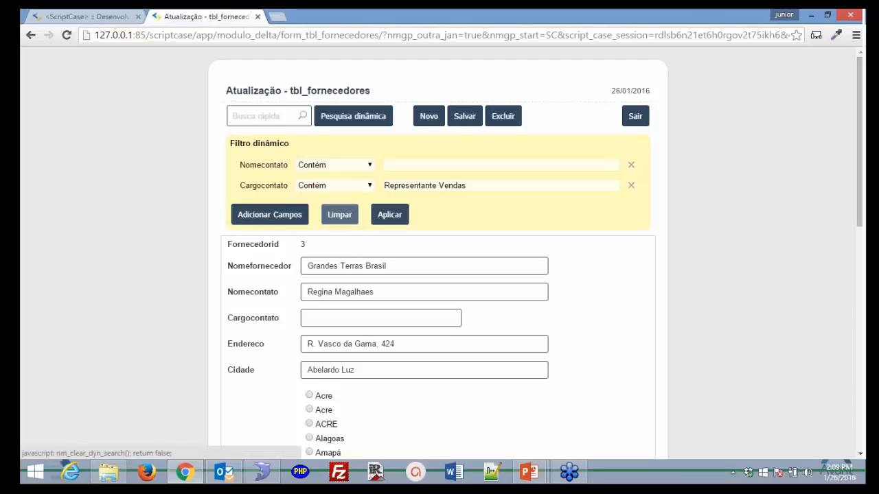
click(340, 214)
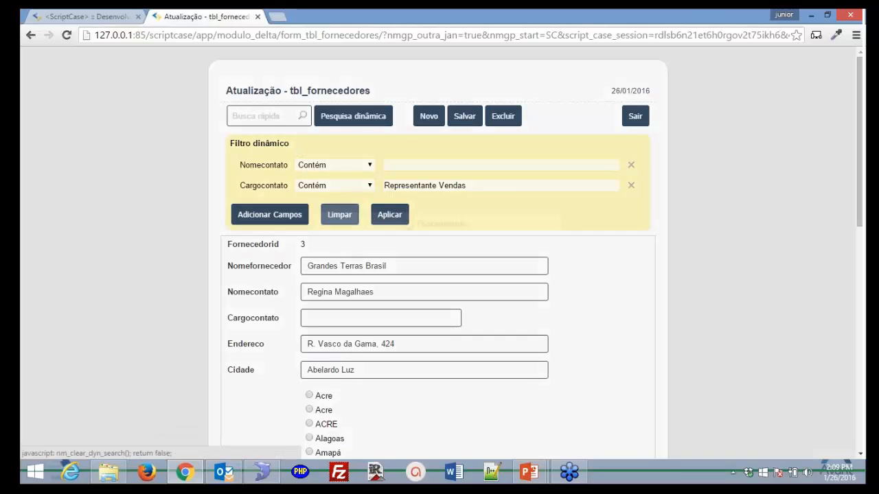
- Expand the Quick Search settings in the ScriptCase editor
click(84, 17)
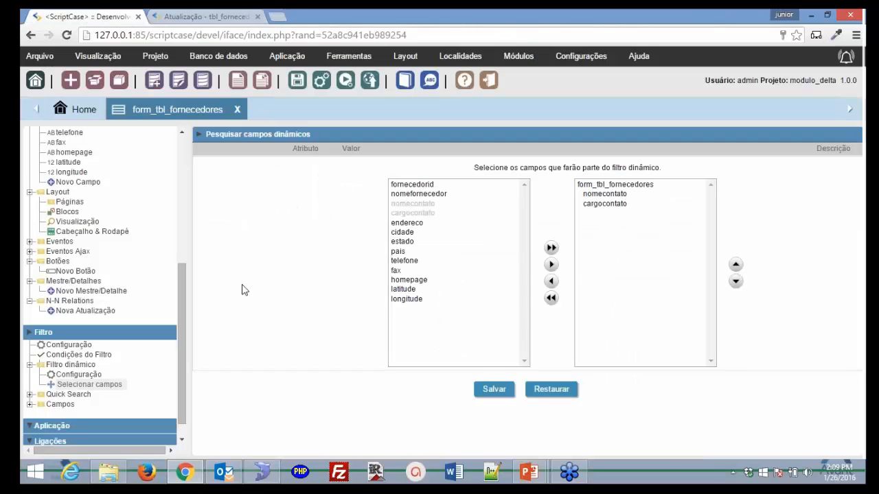
scroll(103, 343, down, 1)
click(48, 375)
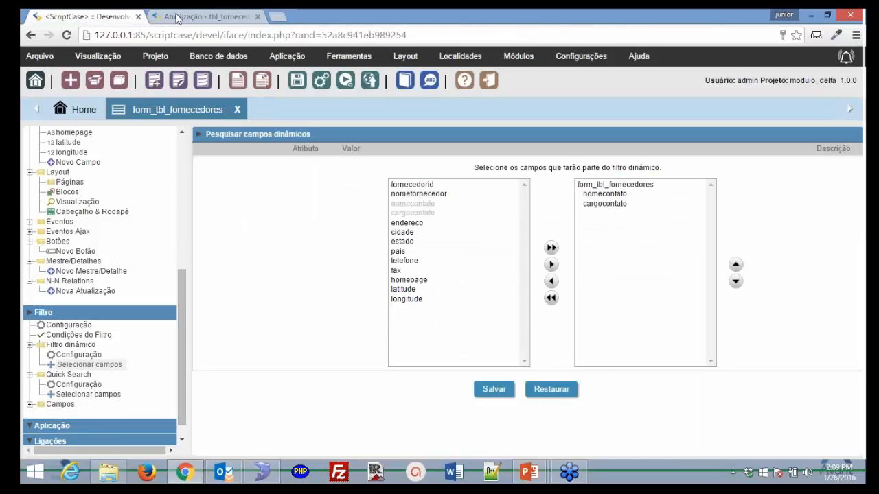
- Try typing 'toodi' in the running form's quick search box, then return to the editor
click(173, 16)
text(to)
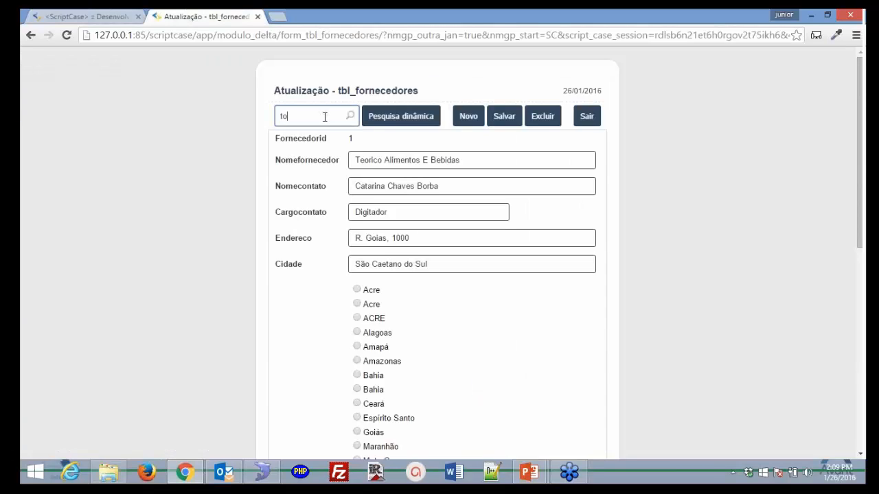
text(odi)
key(BackSpace)
key(BackSpace)
click(86, 17)
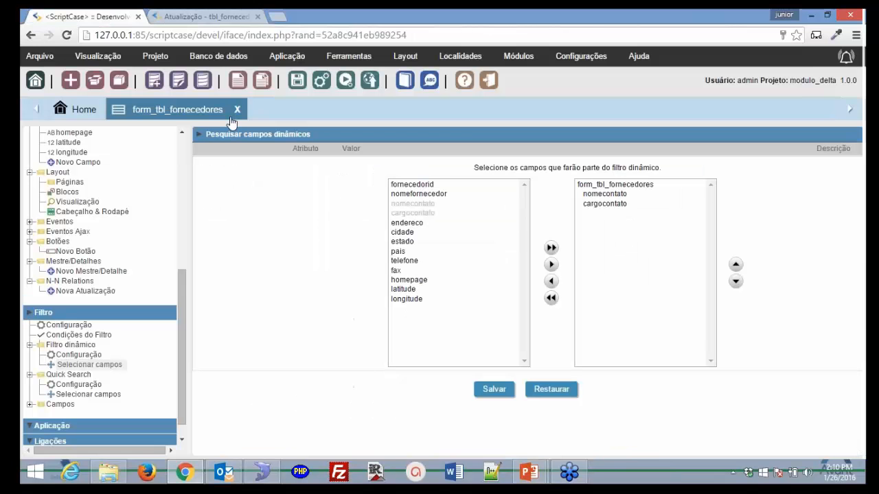
- Open Aplicação > Configuração for the supplier form
scroll(39, 416, down, 1)
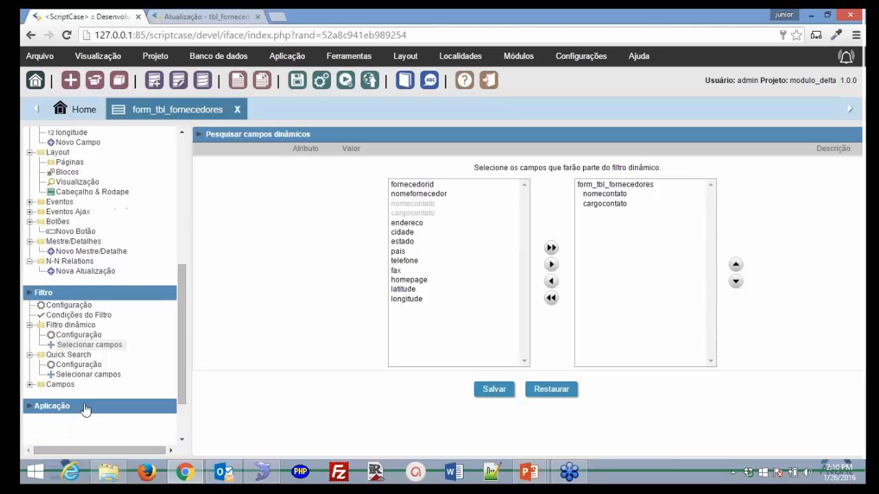
click(84, 409)
scroll(95, 410, down, 1)
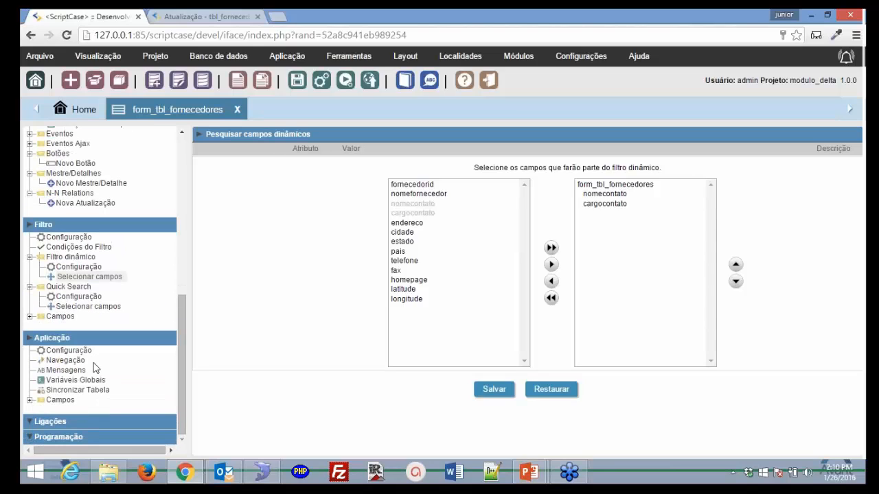
click(69, 350)
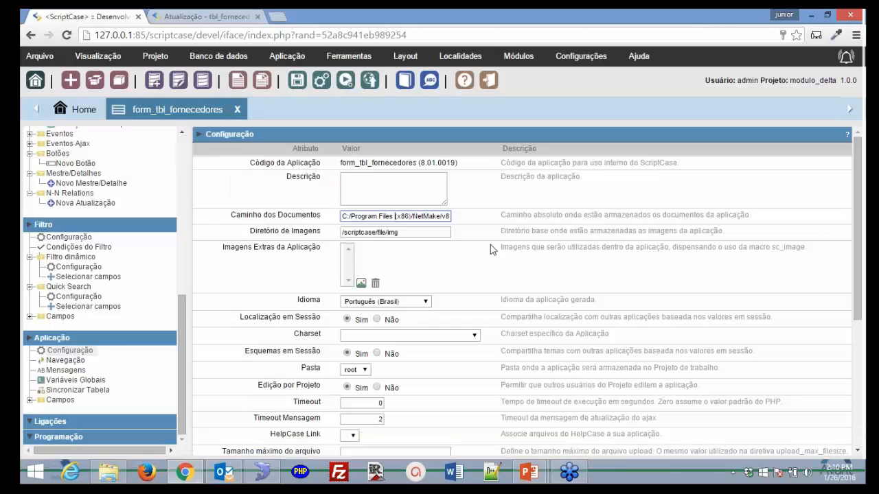
- Set Modo Debug to Sim under Configuração do Erro
click(432, 232)
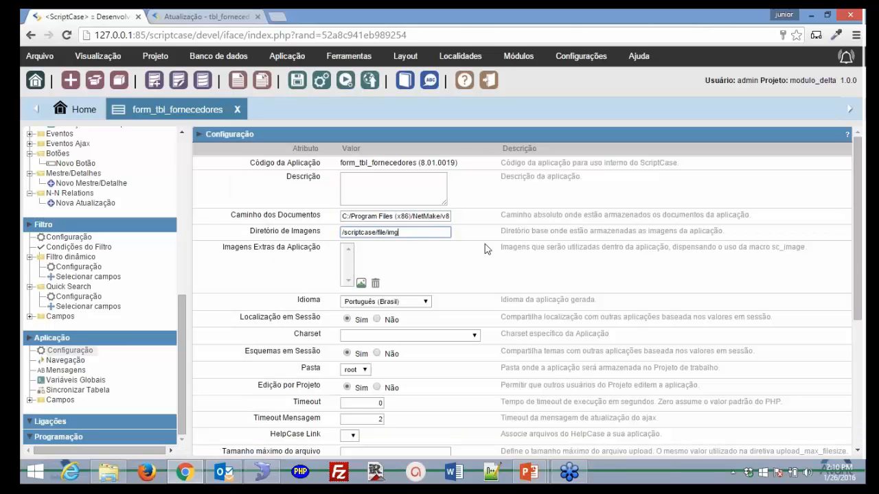
scroll(482, 250, down, 1)
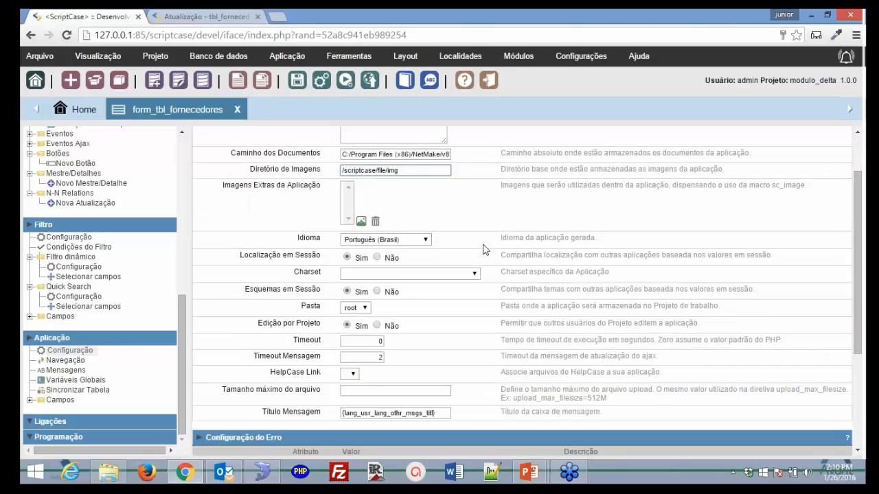
scroll(482, 250, down, 1)
scroll(446, 249, down, 2)
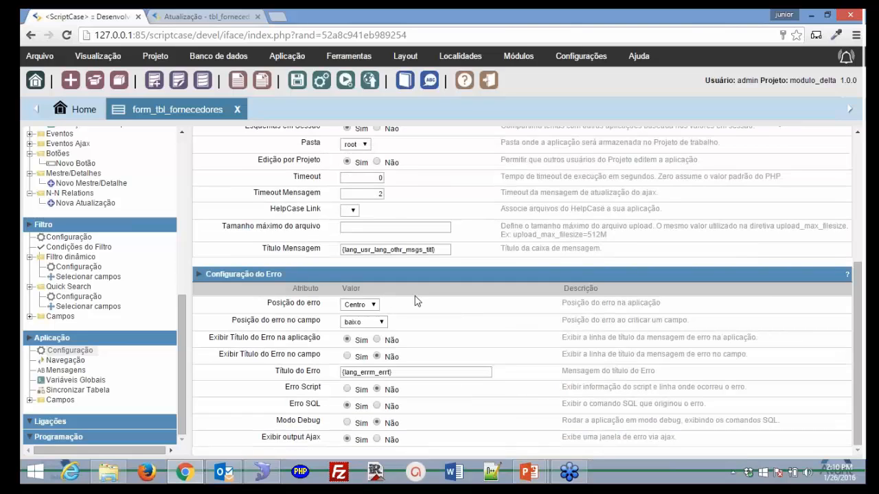
click(396, 372)
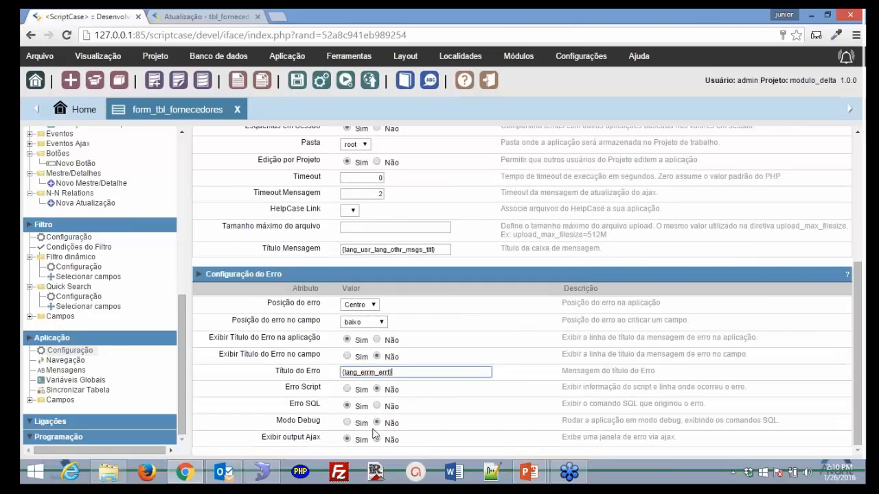
click(347, 423)
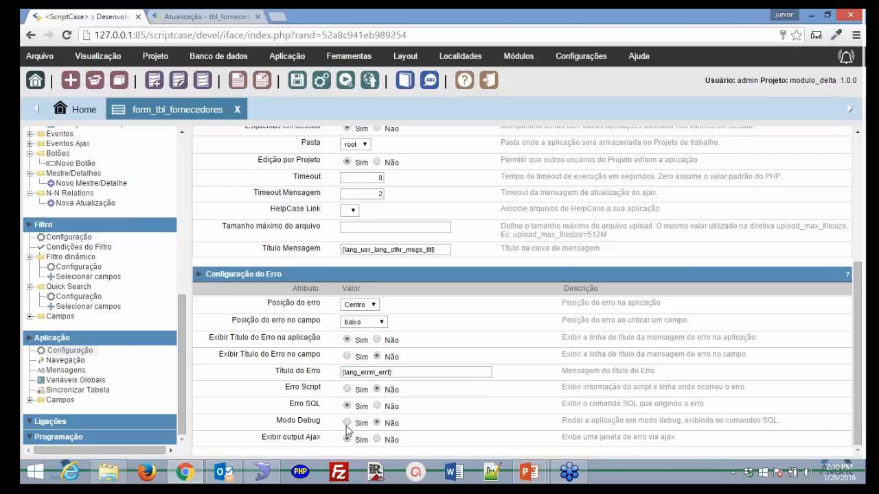
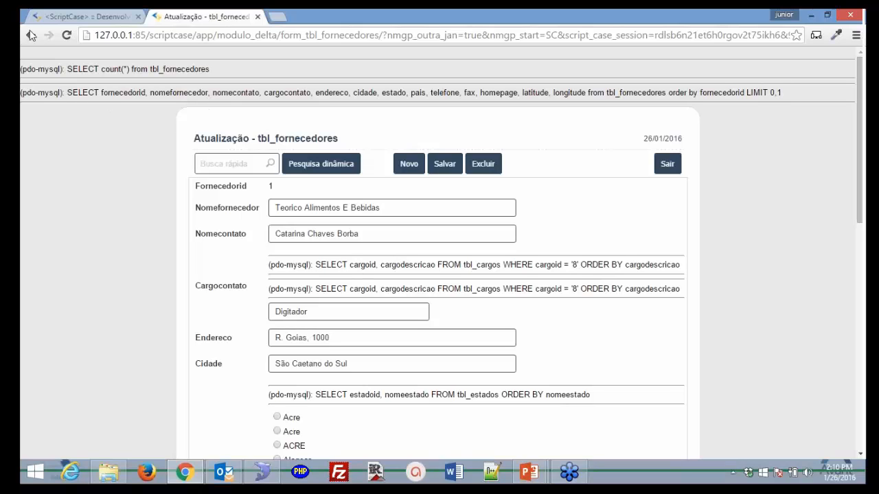
- Back in the form_tbl_fornecedores editor, expand Ligações and start a new link
click(83, 16)
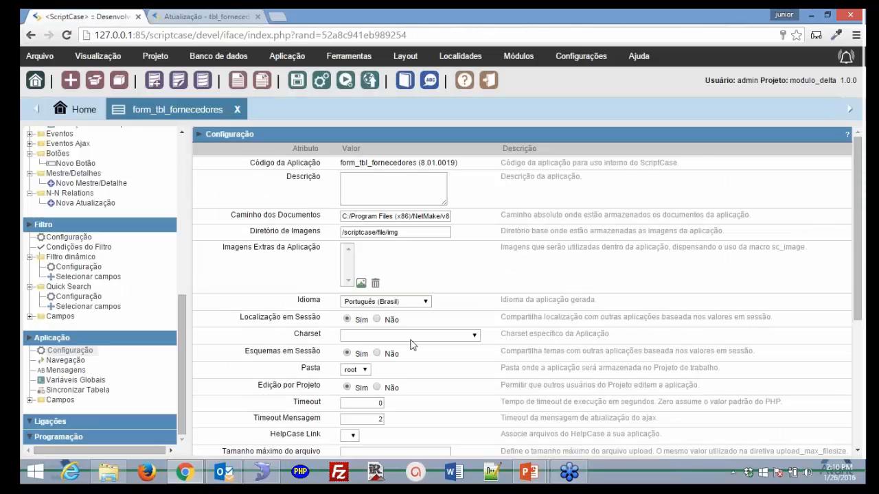
scroll(412, 350, down, 4)
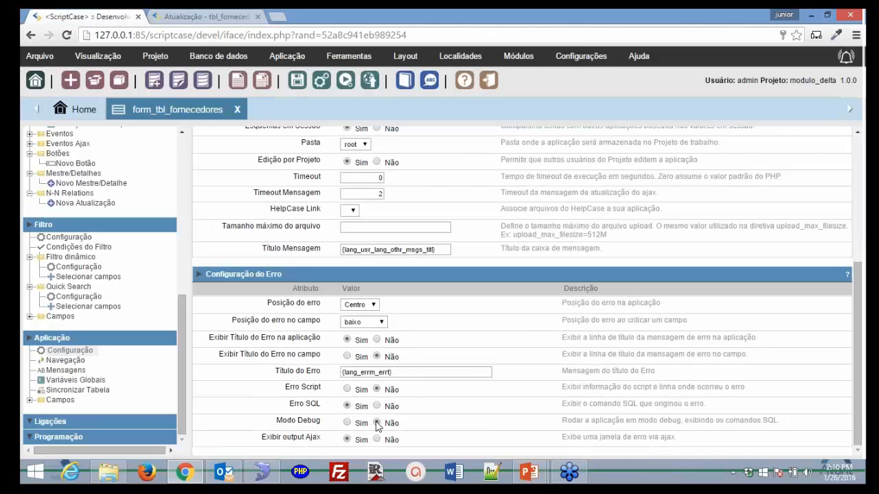
click(125, 420)
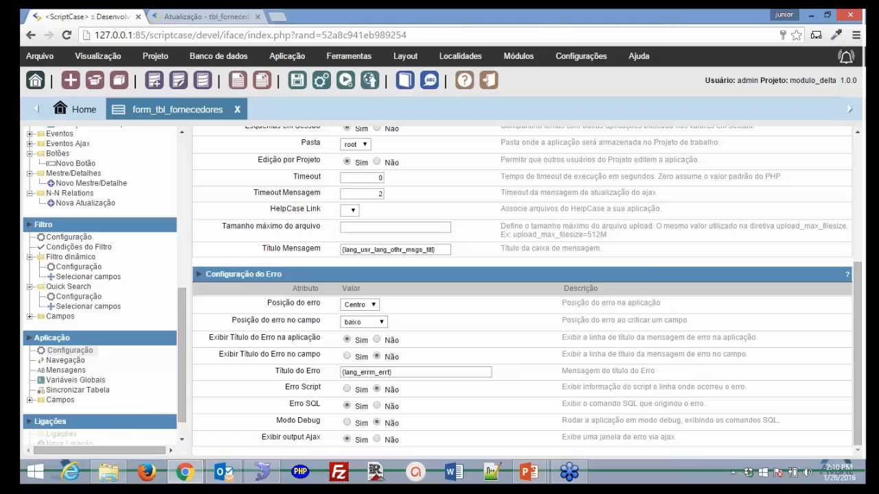
scroll(80, 424, down, 1)
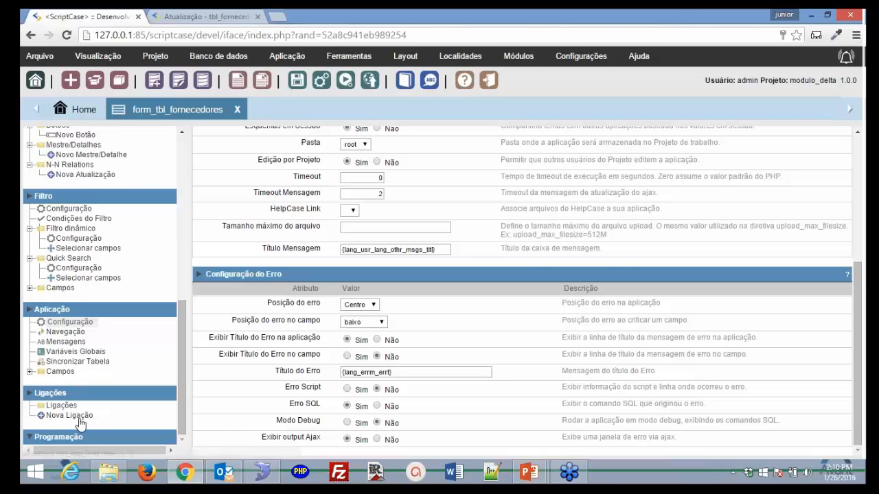
click(80, 424)
- Confirm the save prompt, expand Programação's PHP and JavaScript method groups, and start a new PHP method
click(471, 131)
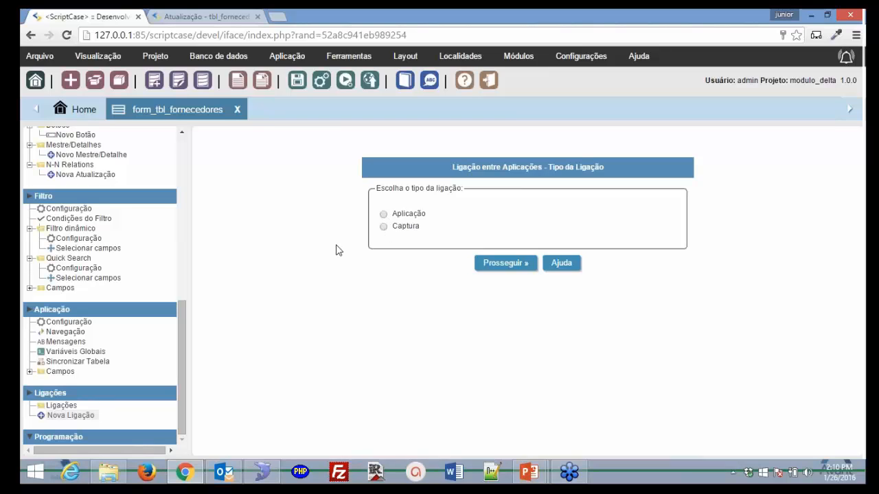
click(30, 438)
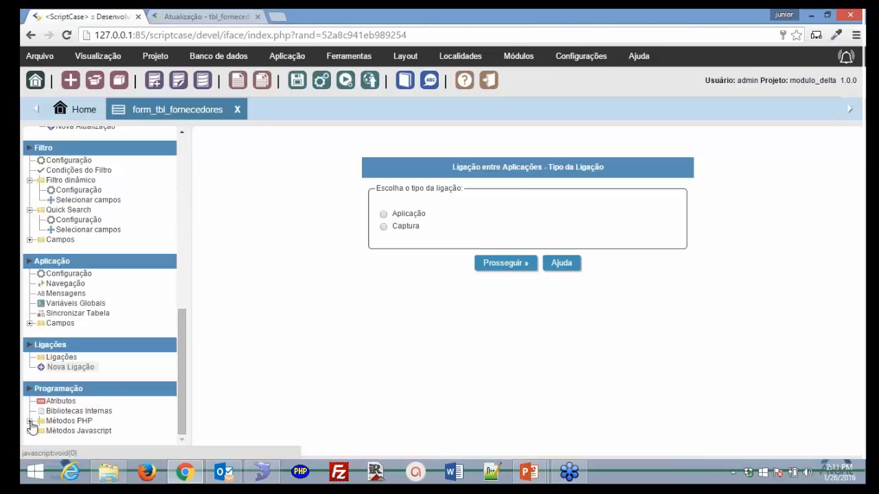
click(29, 421)
click(29, 440)
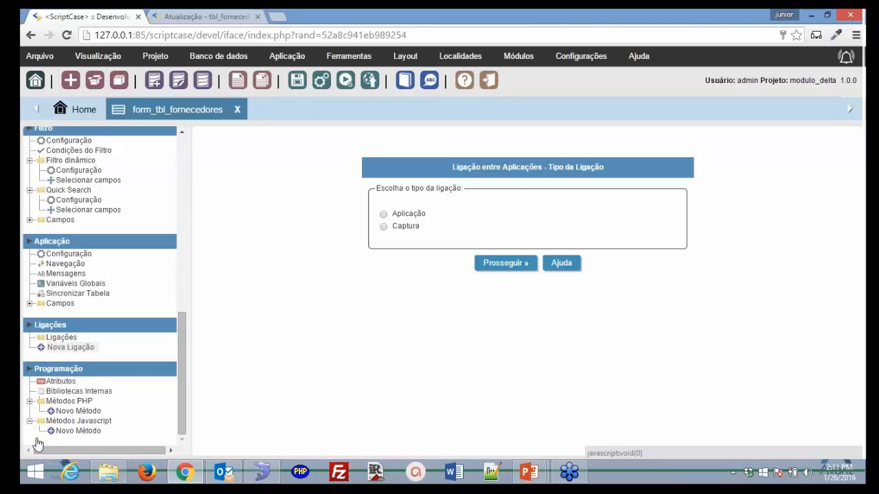
click(78, 411)
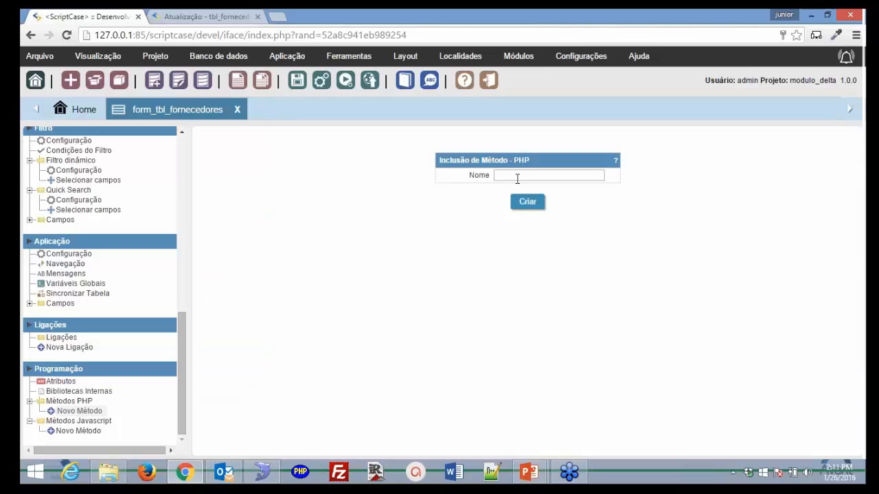
- Create the PHP method 'dafadfa' and add a few blank lines in its code editor
click(517, 177)
text(dafadfa)
click(527, 203)
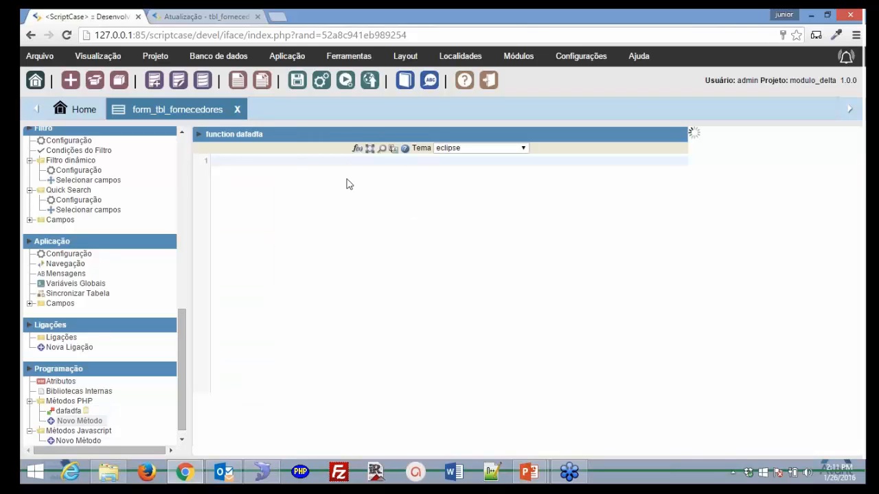
click(347, 163)
key(Return)
key(Return)
key(Return)
key(Return)
key(Return)
key(Return)
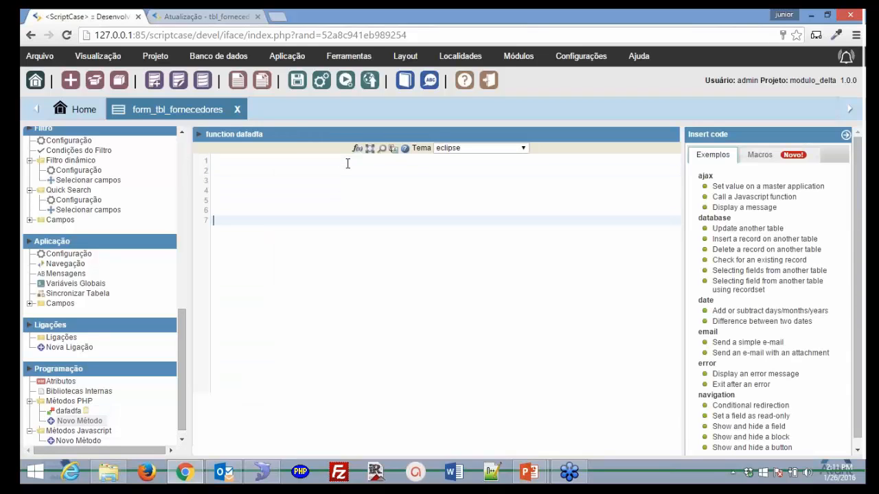
key(Return)
key(Return)
key(Return)
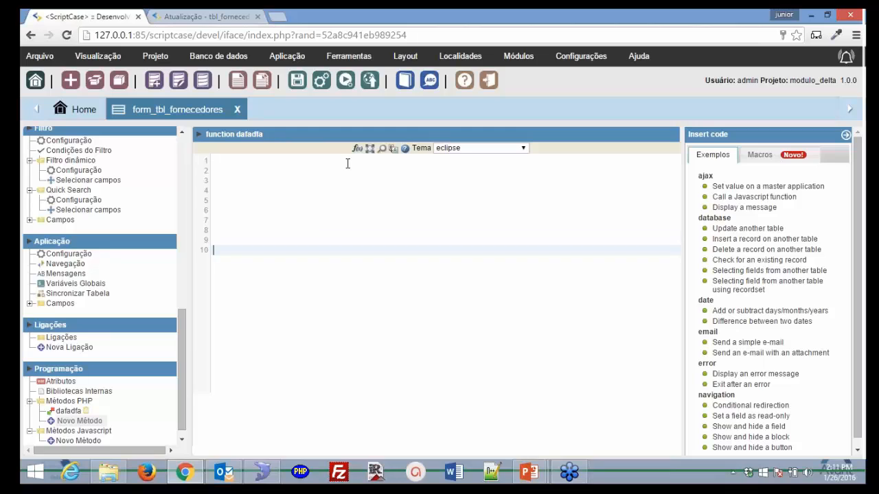
key(Up)
key(Up)
key(Up)
key(Up)
key(Up)
key(Up)
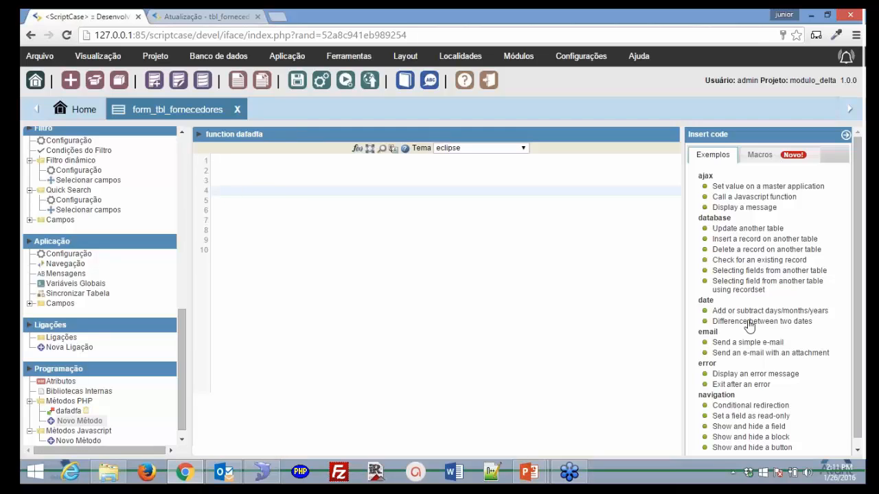
click(759, 154)
click(727, 156)
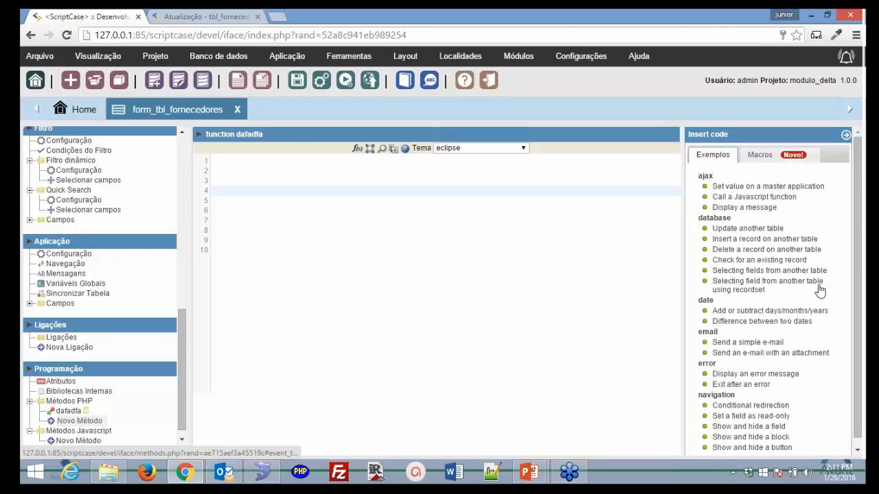
click(760, 270)
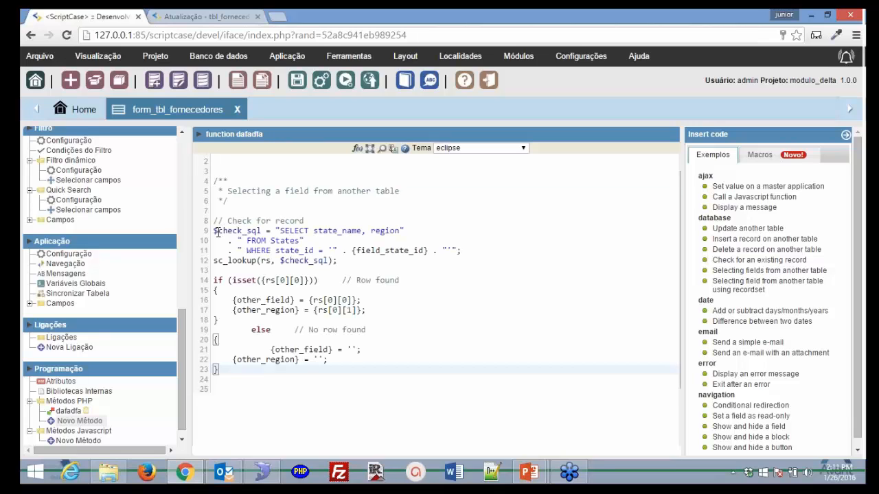
drag(215, 231, 338, 262)
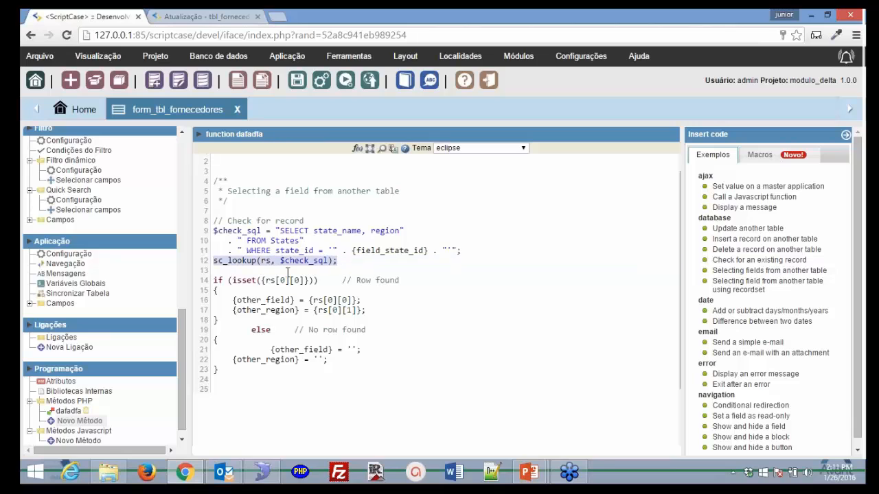
click(215, 282)
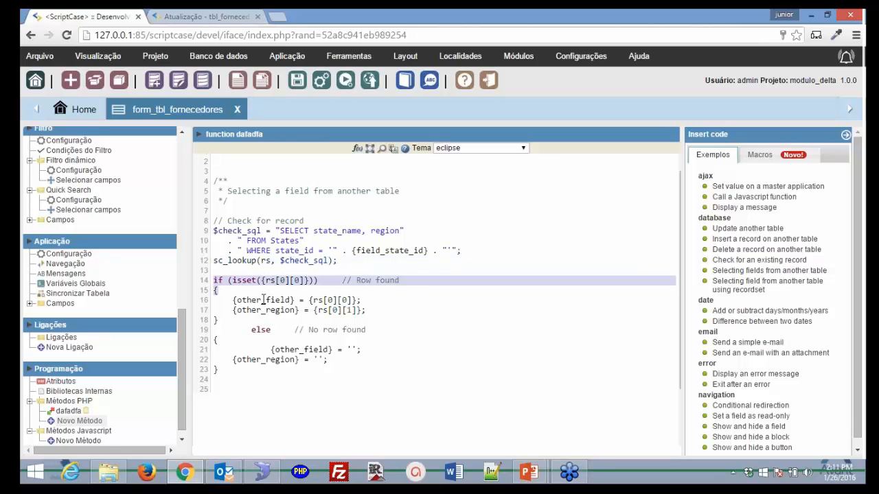
drag(263, 300, 260, 379)
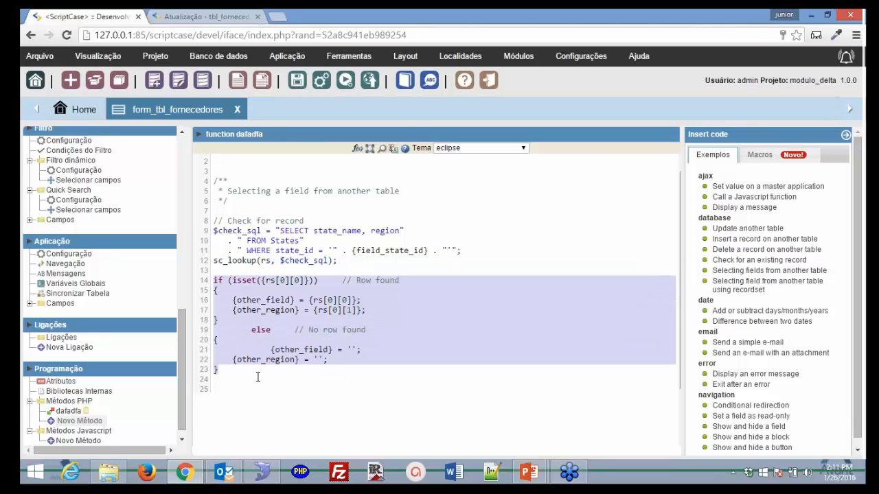
click(258, 377)
drag(257, 377, 238, 336)
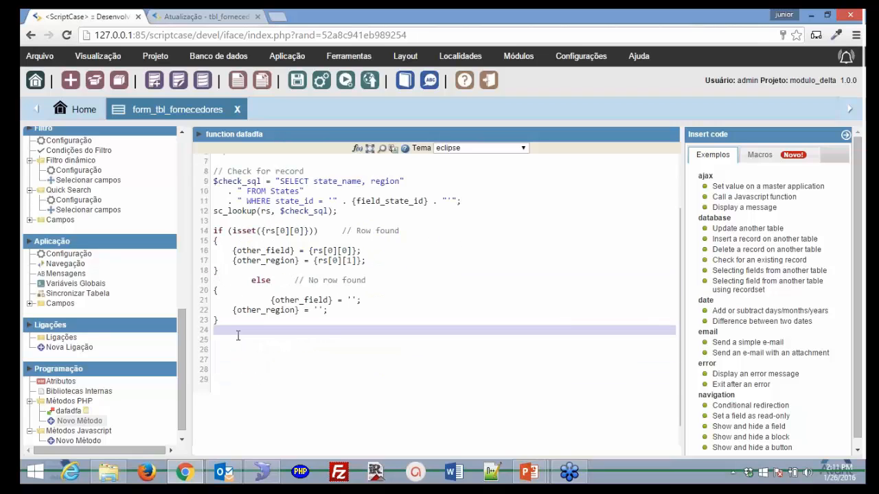
key(ctrl+a)
key(Delete)
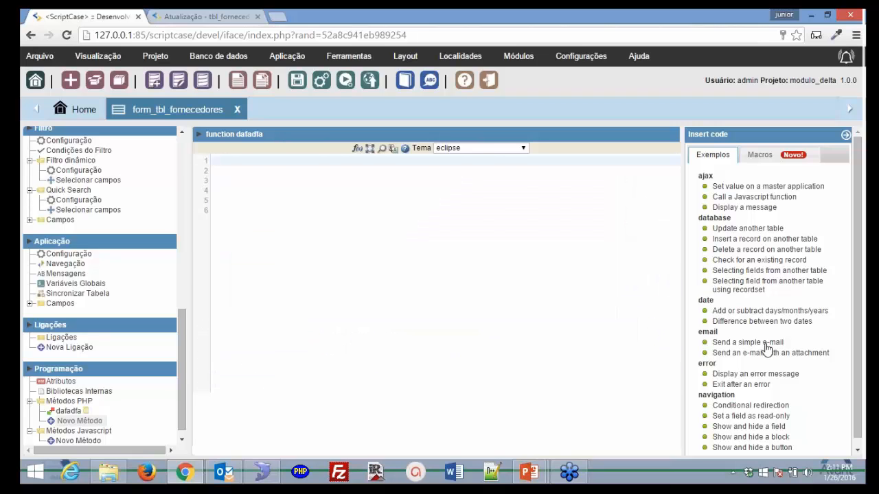
click(766, 344)
scroll(313, 213, up, 4)
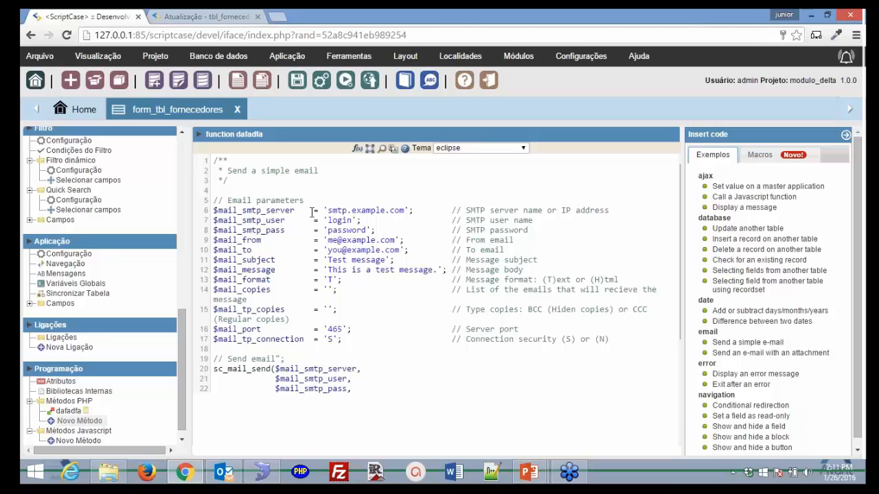
scroll(236, 235, down, 4)
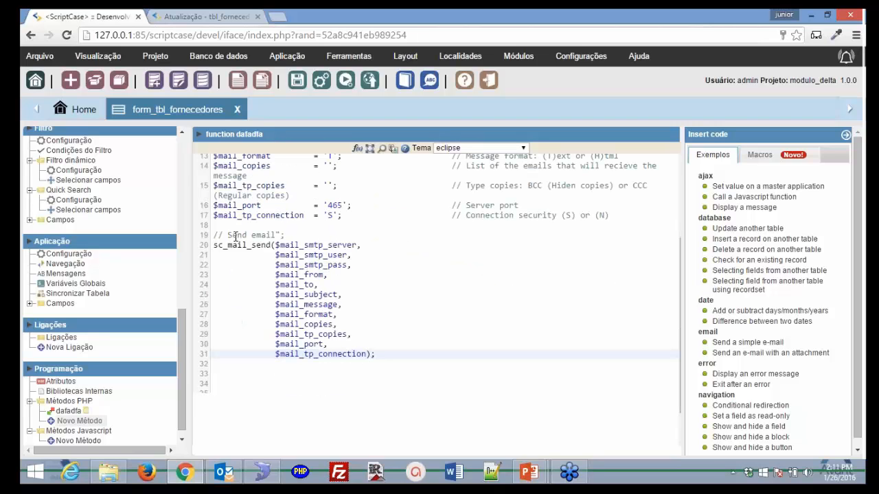
scroll(259, 300, down, 3)
drag(256, 320, 198, 63)
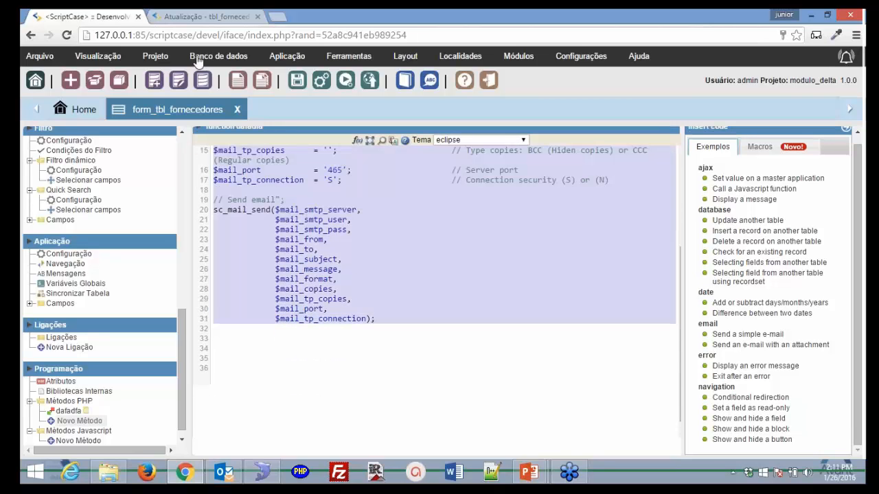
key(Delete)
drag(227, 281, 211, 95)
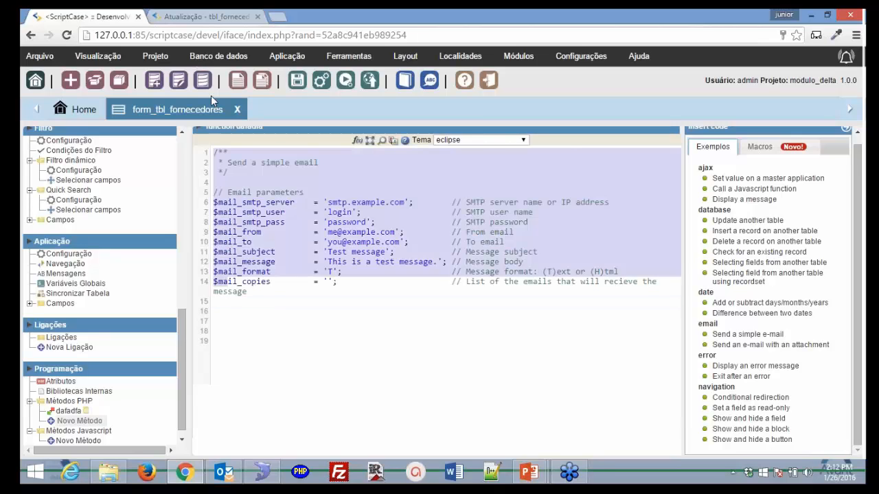
key(Delete)
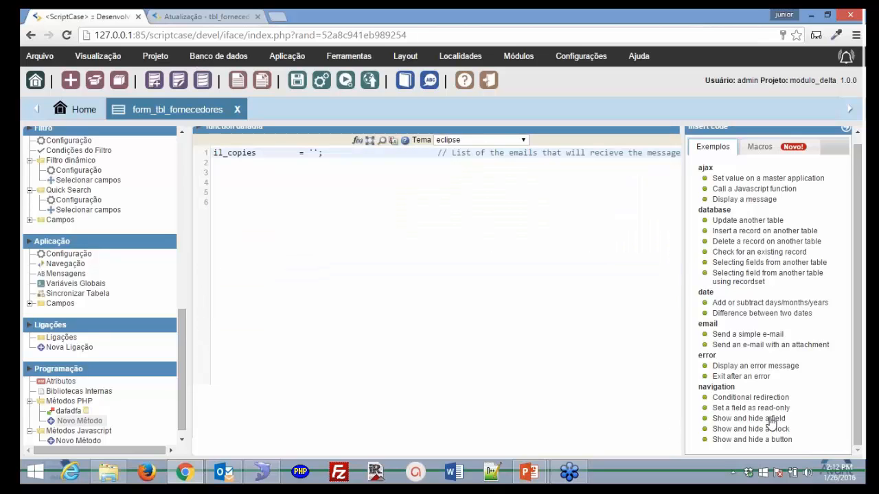
click(774, 419)
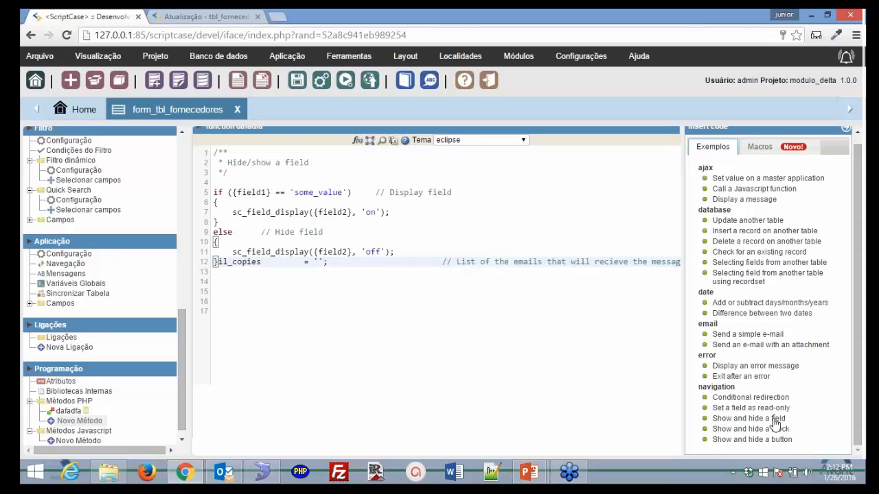
drag(226, 275, 215, 143)
key(Delete)
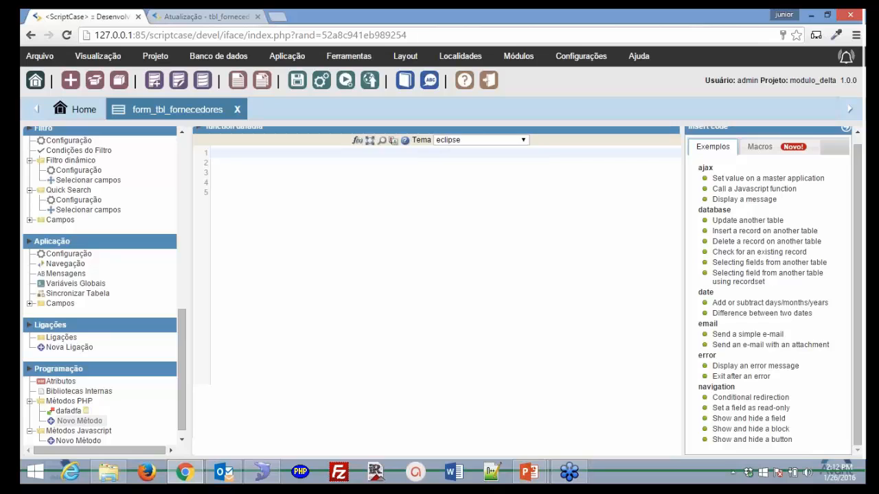
- Show the insertable macros list and open the manual's Macros ScriptCase reference page
click(768, 155)
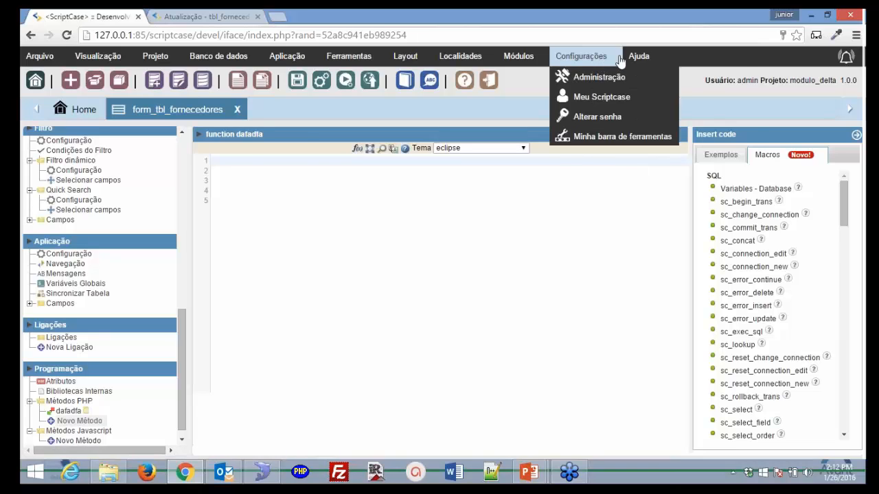
mouse_move(640, 61)
click(659, 78)
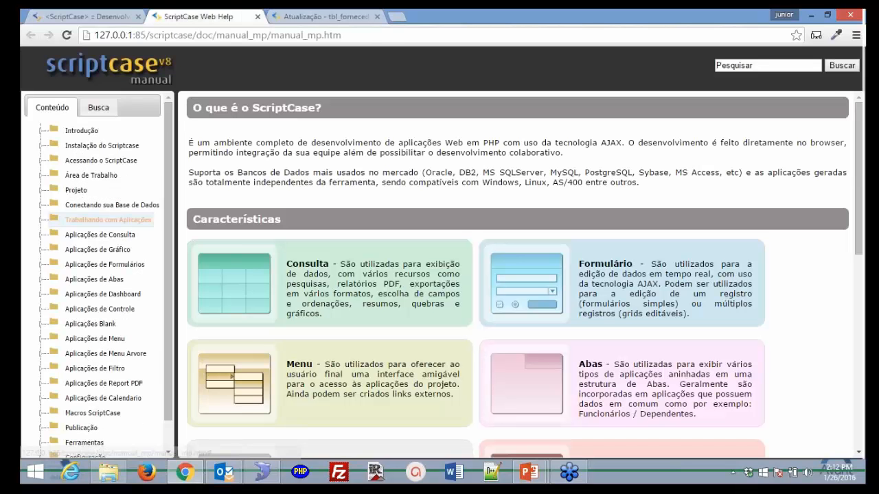
scroll(98, 275, down, 2)
click(97, 384)
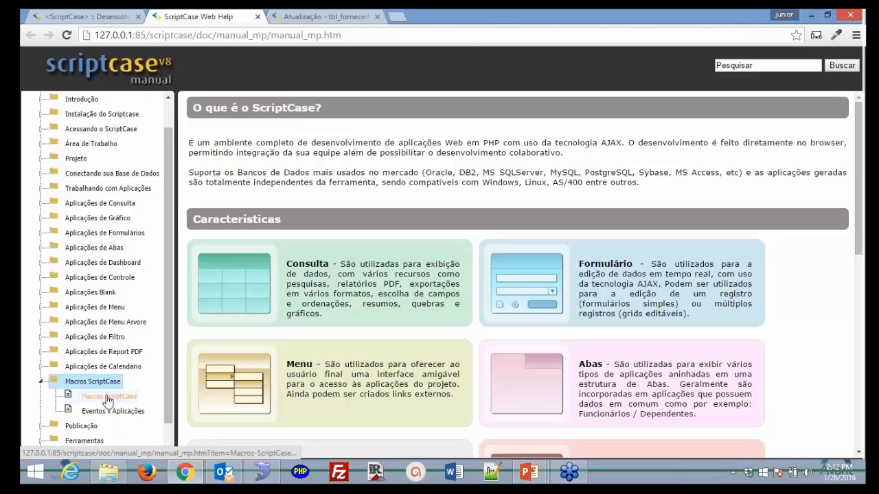
click(108, 398)
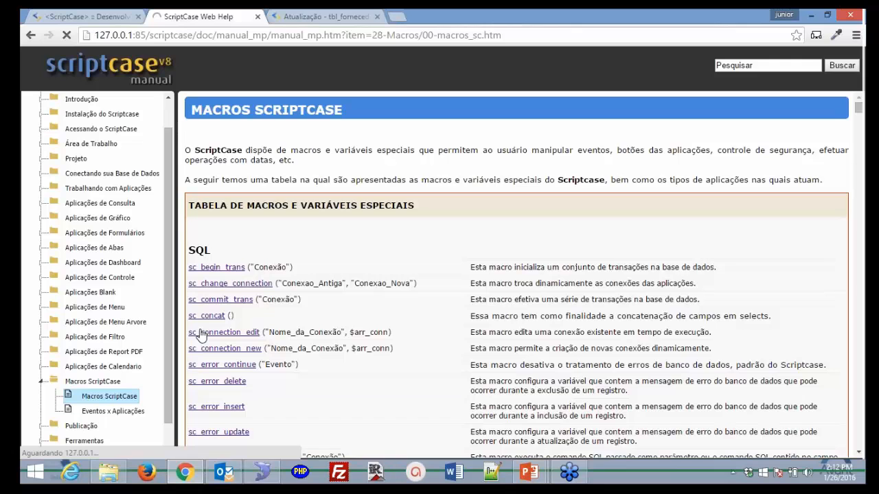
- Read down the Macros page, then return to the dafadfa method editor
scroll(275, 306, down, 4)
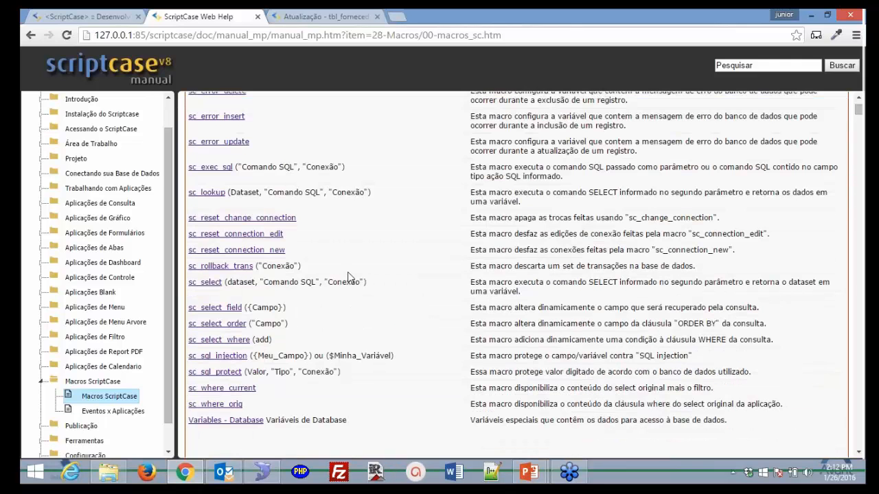
scroll(349, 277, down, 5)
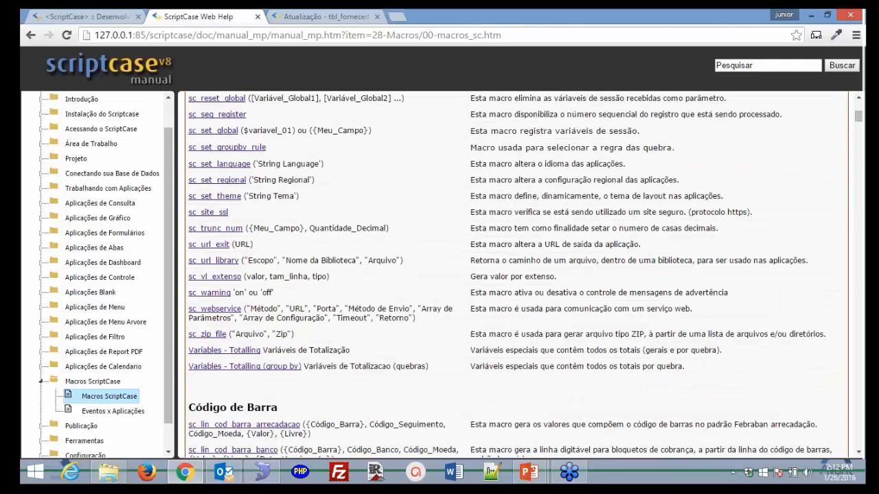
scroll(342, 302, down, 5)
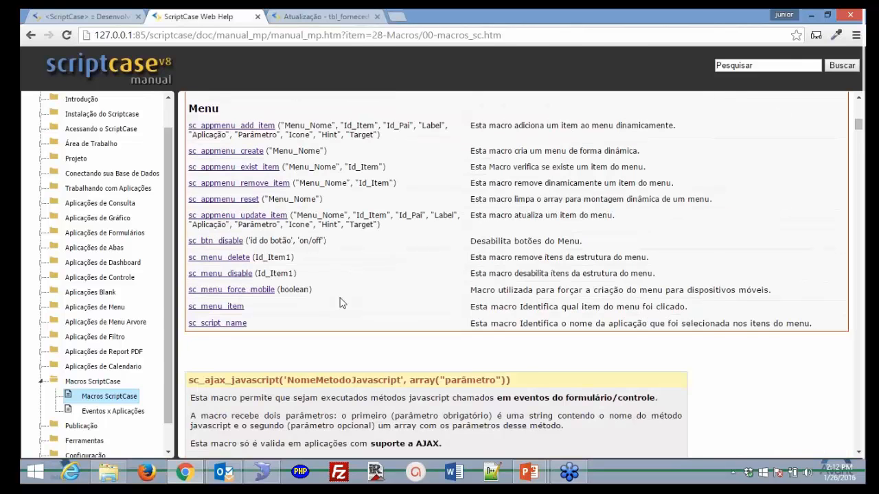
click(86, 16)
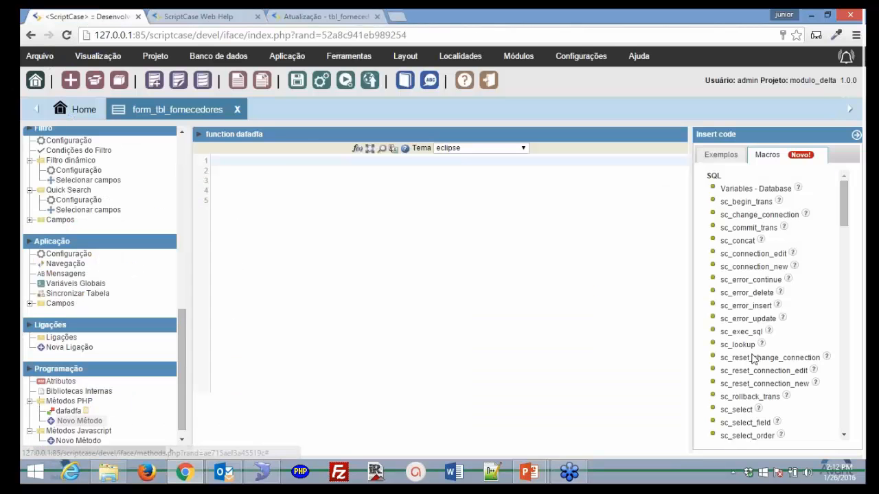
scroll(753, 359, down, 10)
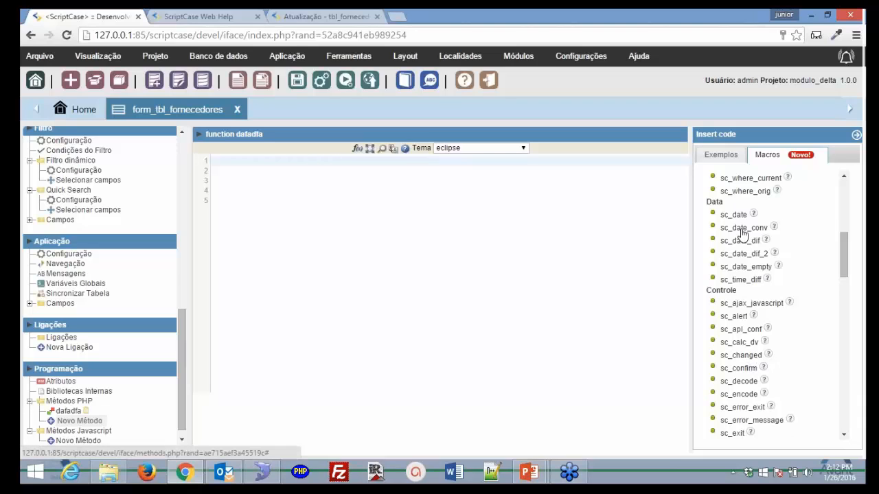
click(742, 229)
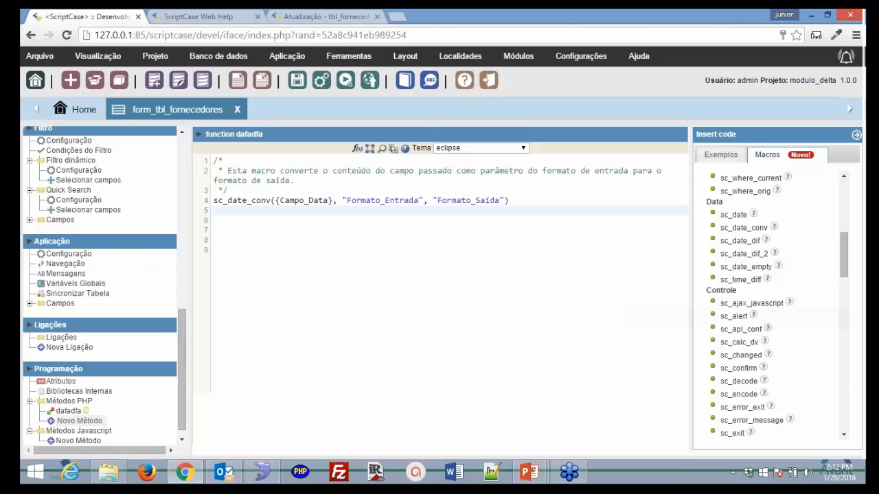
click(744, 385)
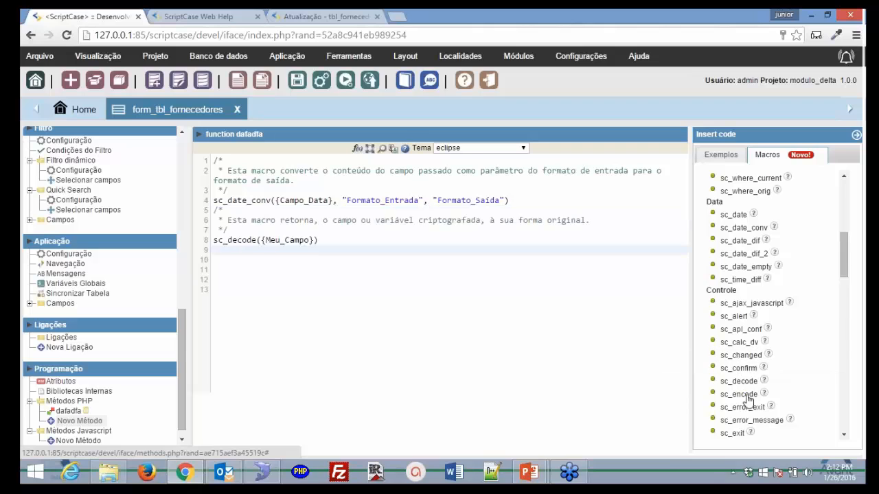
scroll(747, 398, down, 3)
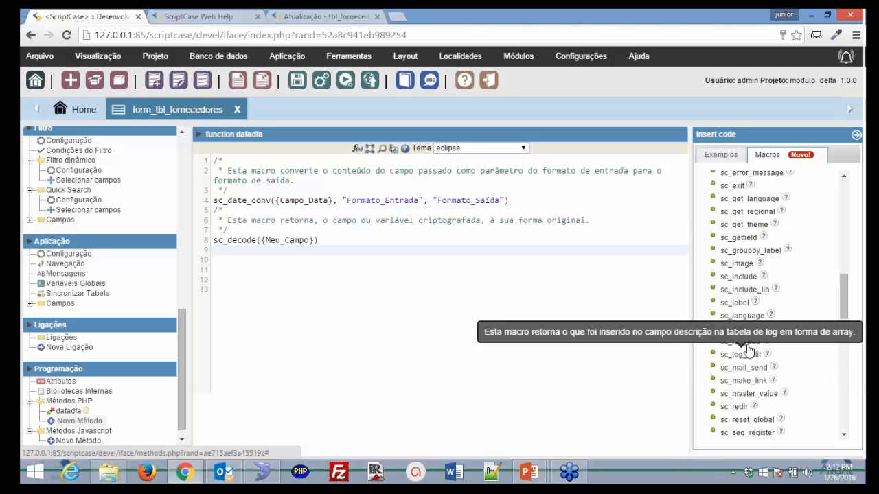
click(741, 317)
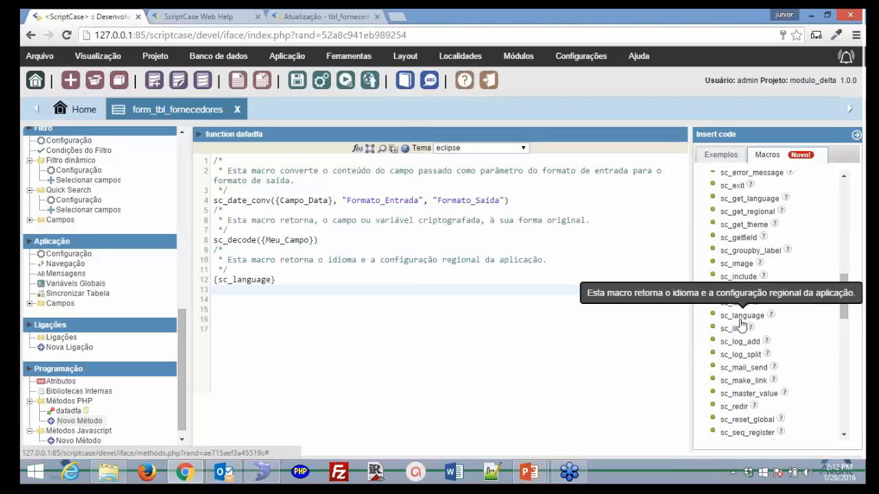
scroll(696, 383, down, 10)
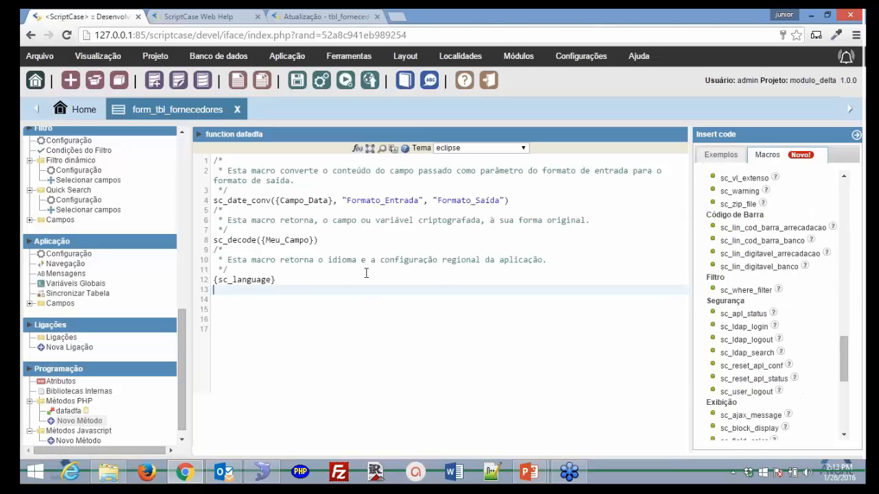
key(Return)
key(Return)
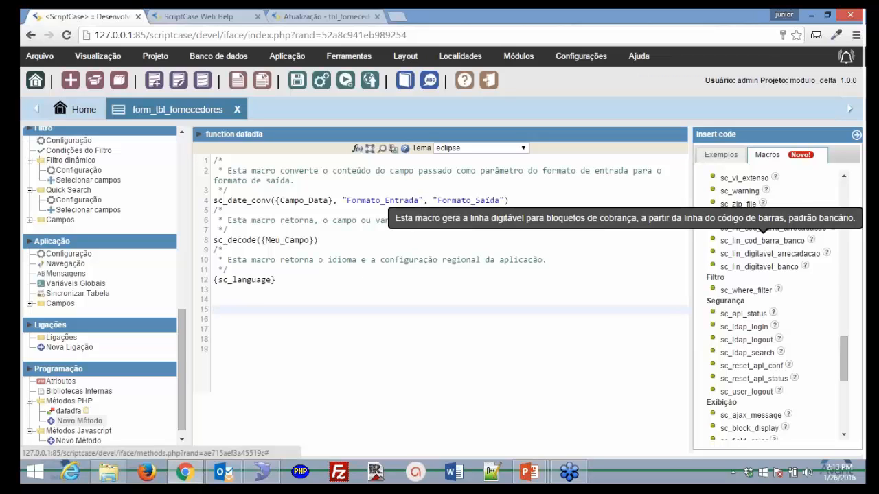
click(762, 240)
click(406, 349)
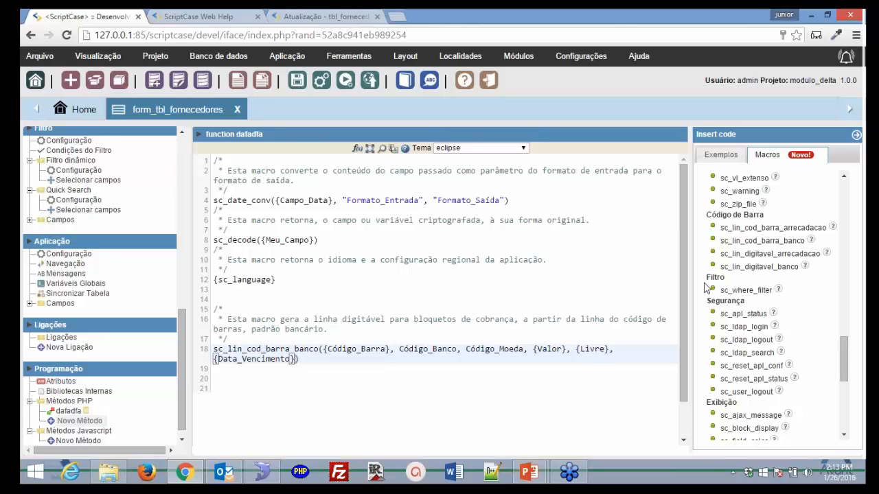
scroll(714, 298, down, 3)
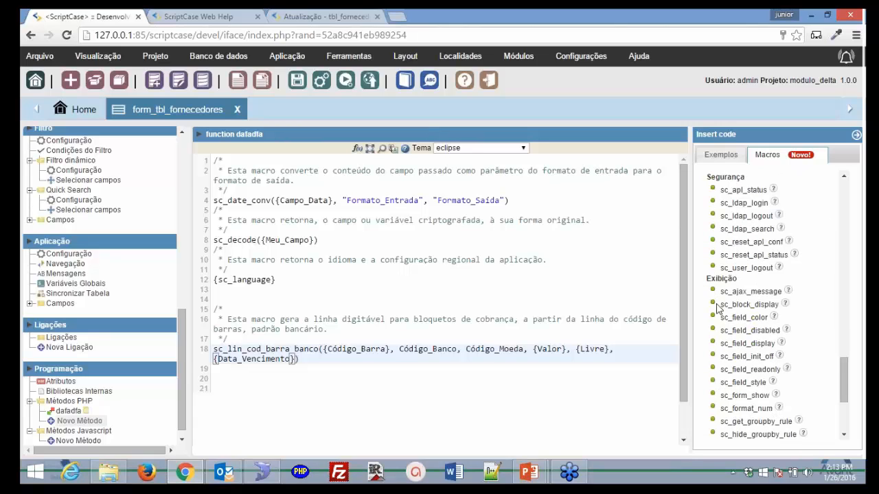
scroll(718, 308, down, 3)
drag(297, 359, 205, 134)
key(Delete)
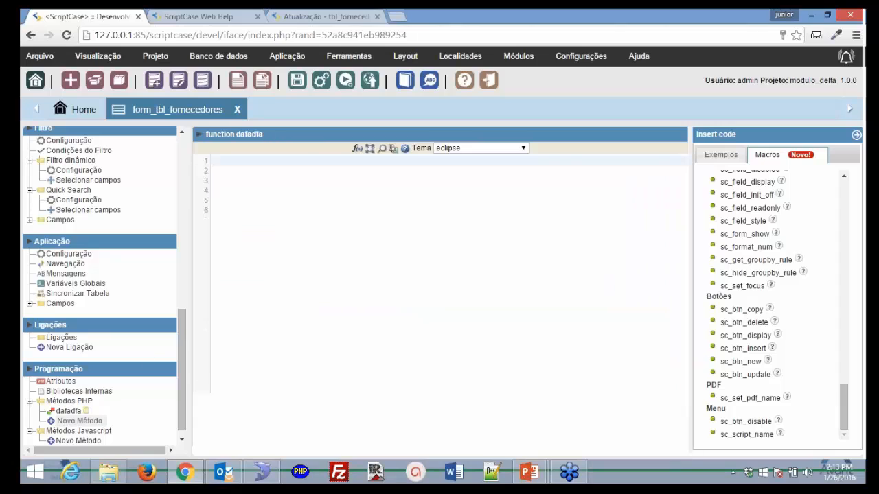
- Delete the dafadfa PHP method and confirm saving the application
click(85, 411)
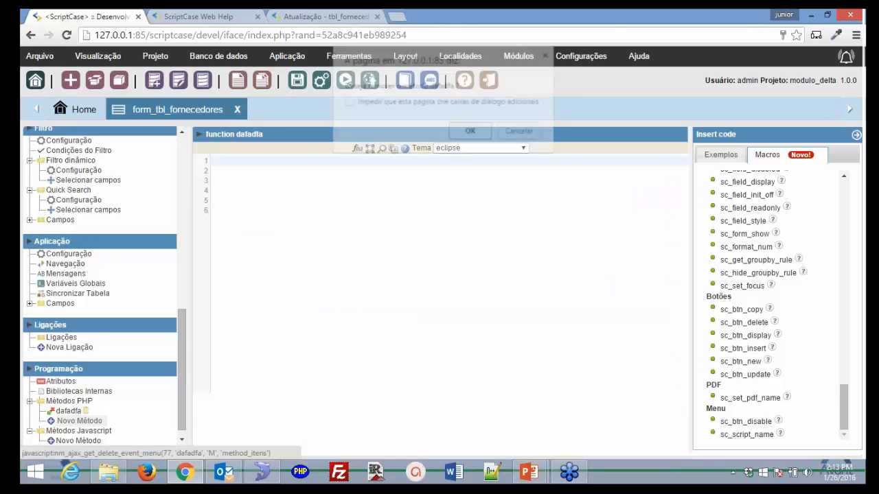
click(463, 135)
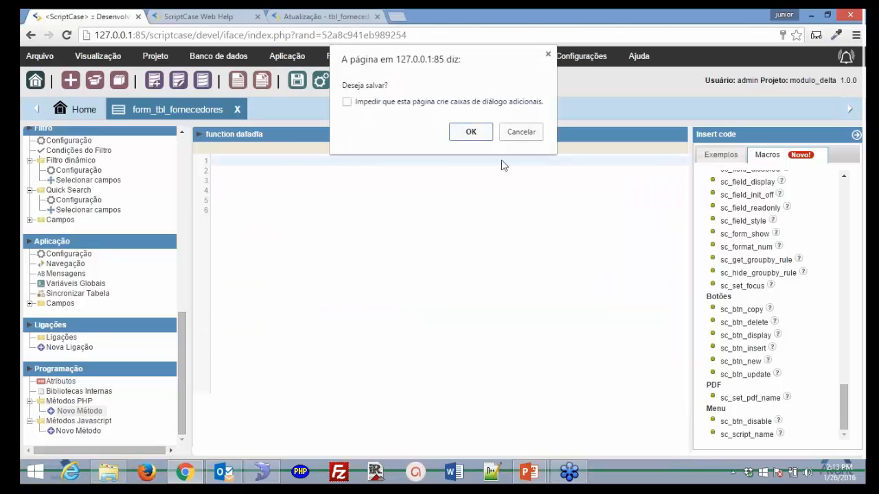
click(470, 133)
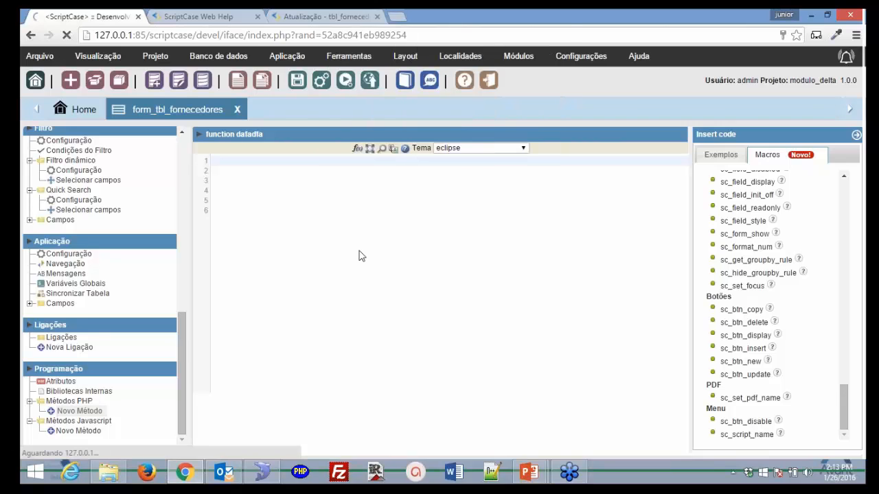
- Run the supplier form, close the manual tab, and reload the development page
click(346, 81)
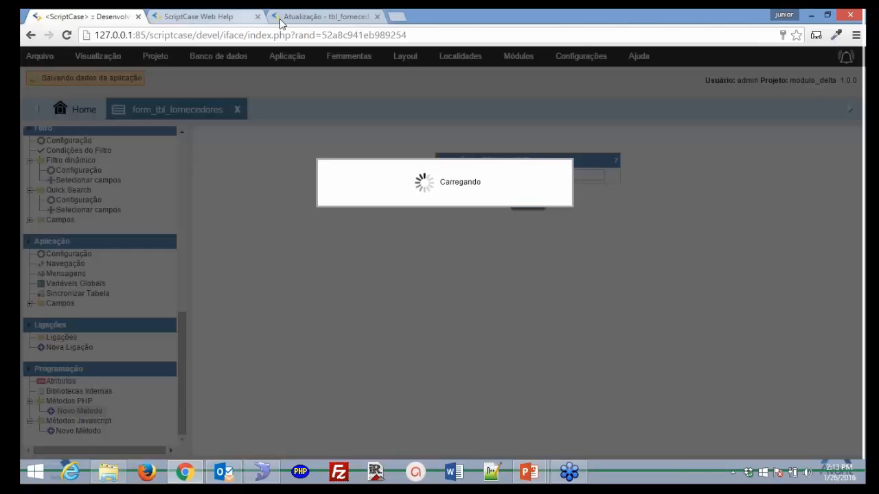
click(280, 22)
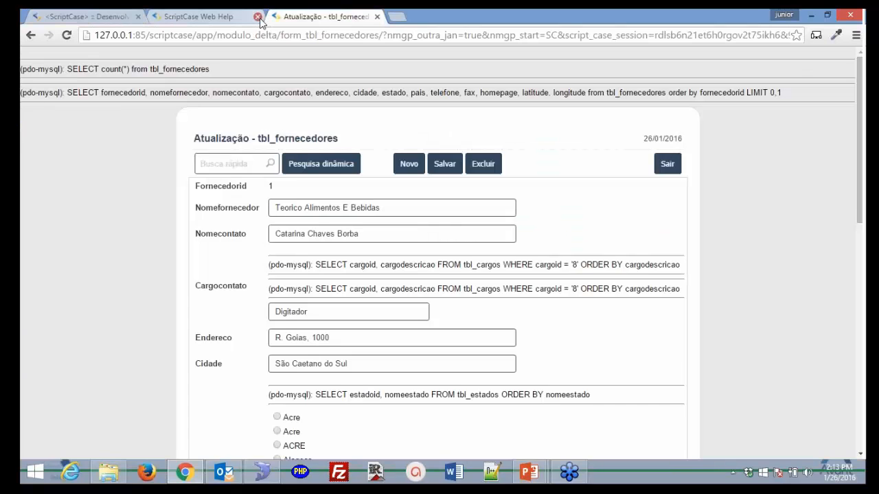
click(258, 17)
click(100, 20)
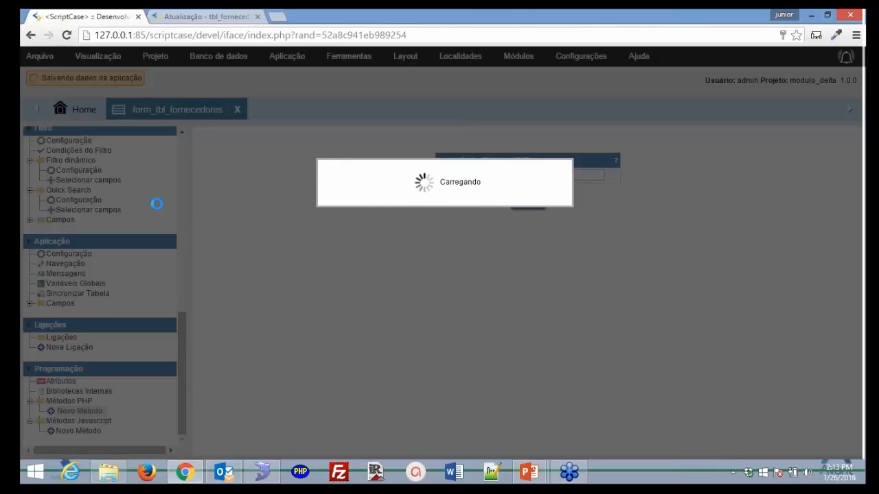
click(245, 38)
- Log back into ScriptCase and open form_tbl_fornecedores in the modulo_delta project
key(Return)
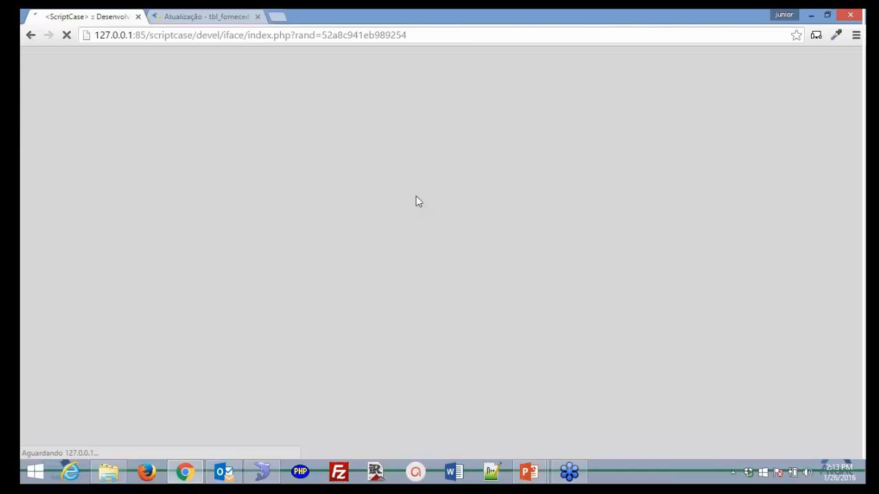
text(adm)
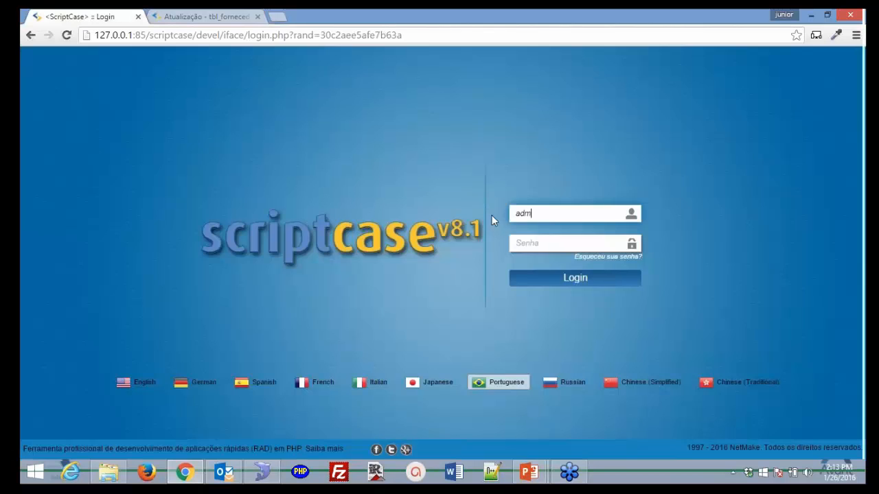
text(in)
key(Tab)
text(admin)
key(Return)
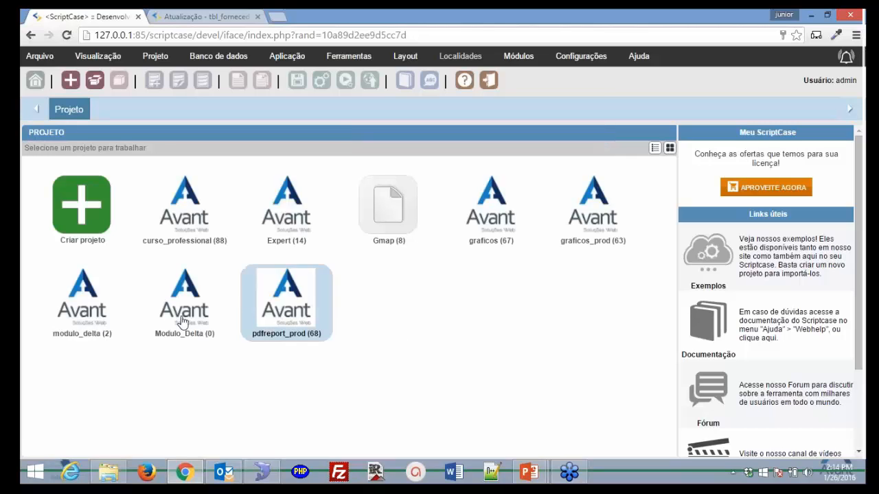
click(106, 307)
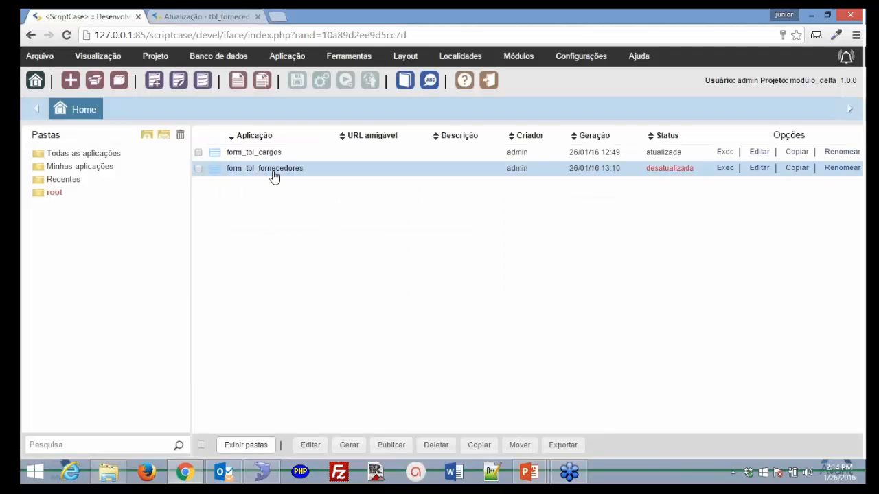
click(272, 170)
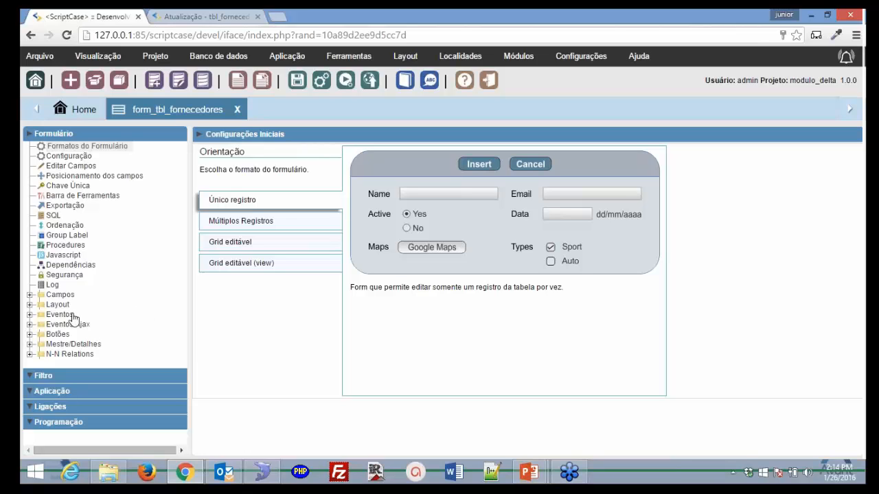
- Create a new PHP-type button named 'botao' under Botões
click(29, 334)
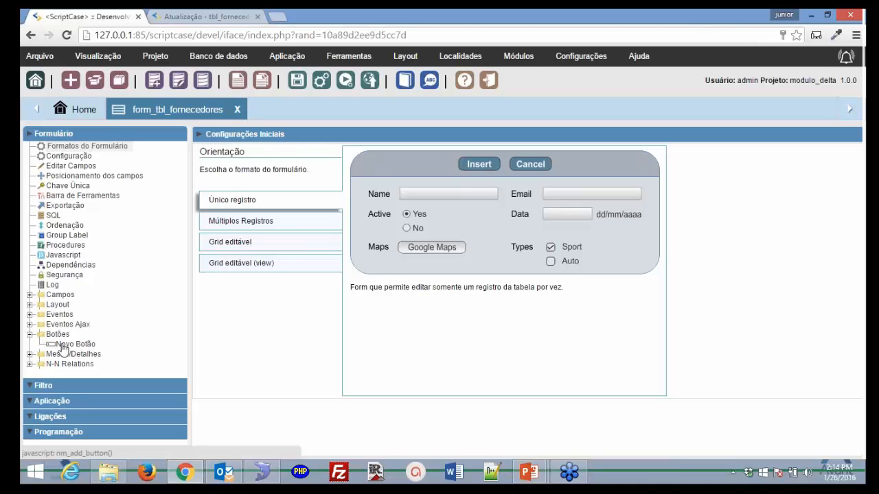
click(62, 345)
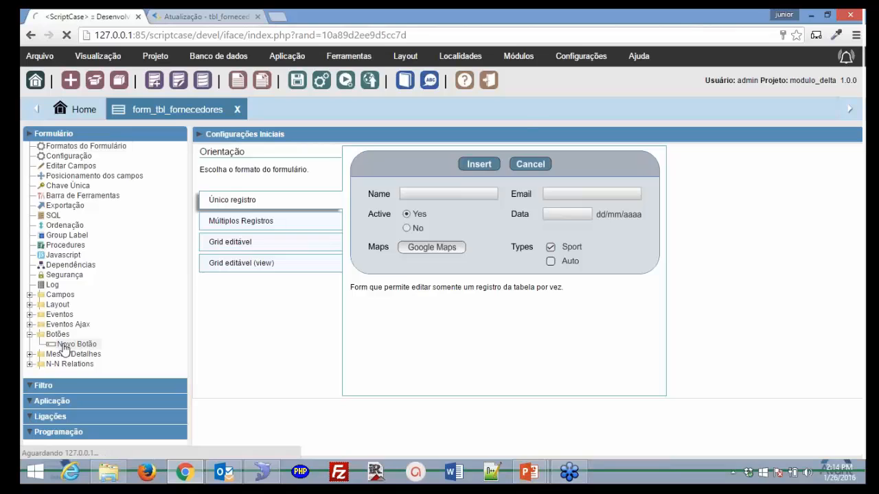
text(botao)
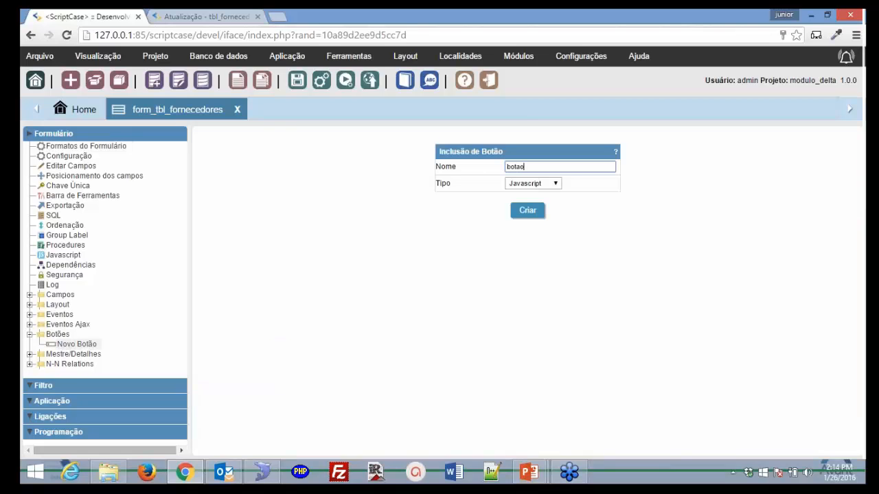
key(Tab)
click(556, 183)
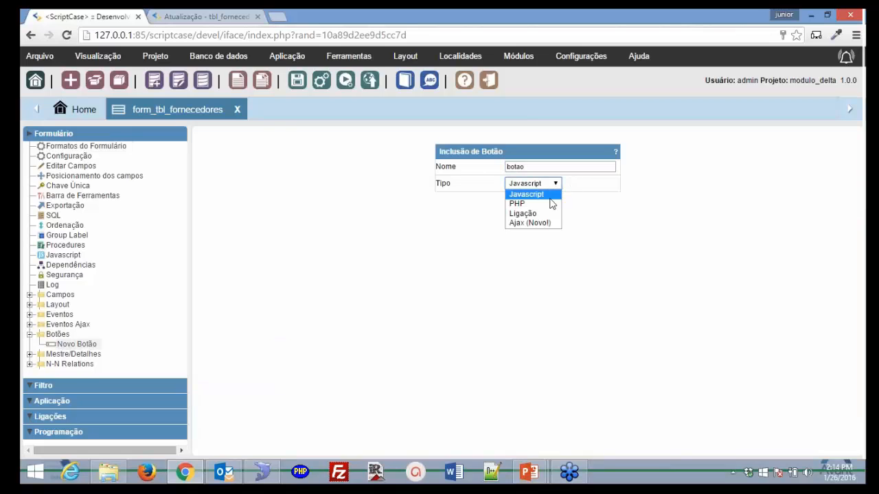
click(553, 204)
click(527, 210)
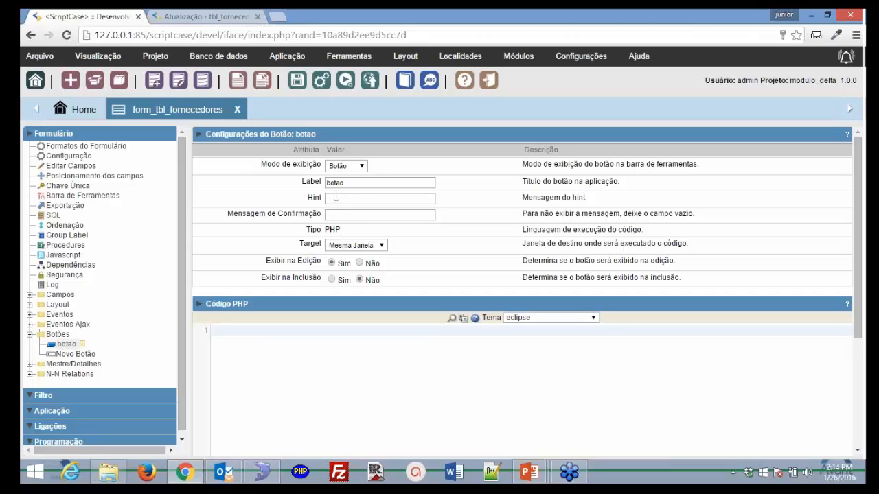
- Start the botao button's PHP code with a blank line, then open the ScriptCase manual
click(350, 183)
key(Tab)
key(Tab)
click(322, 328)
key(Return)
key(Return)
key(Return)
key(Return)
key(Return)
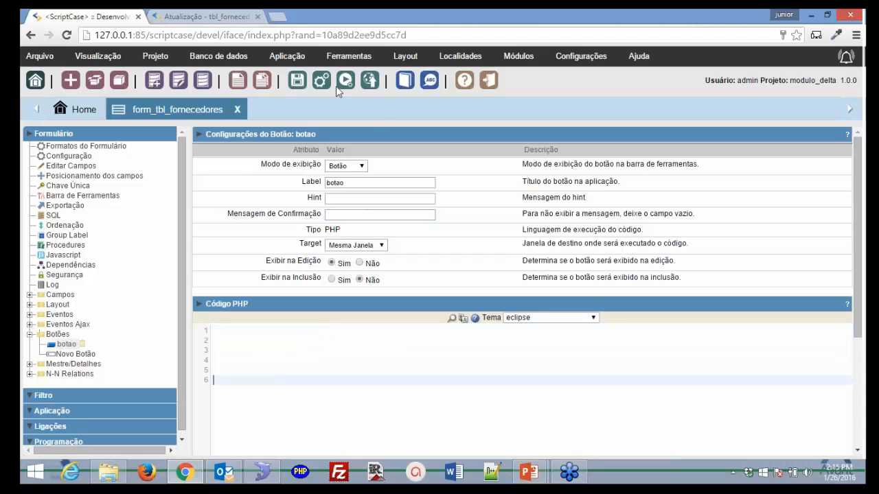
click(464, 81)
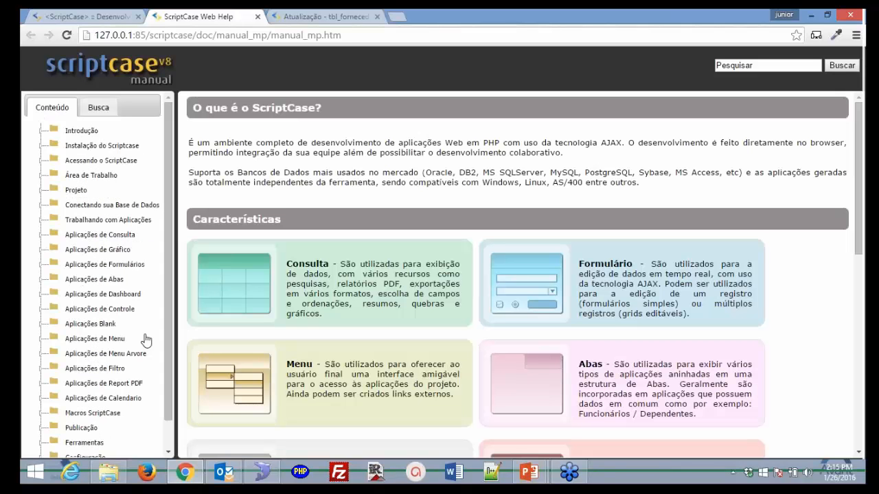
- Open the Macros ScriptCase reference page, browse its macros table, and start a page search
click(96, 412)
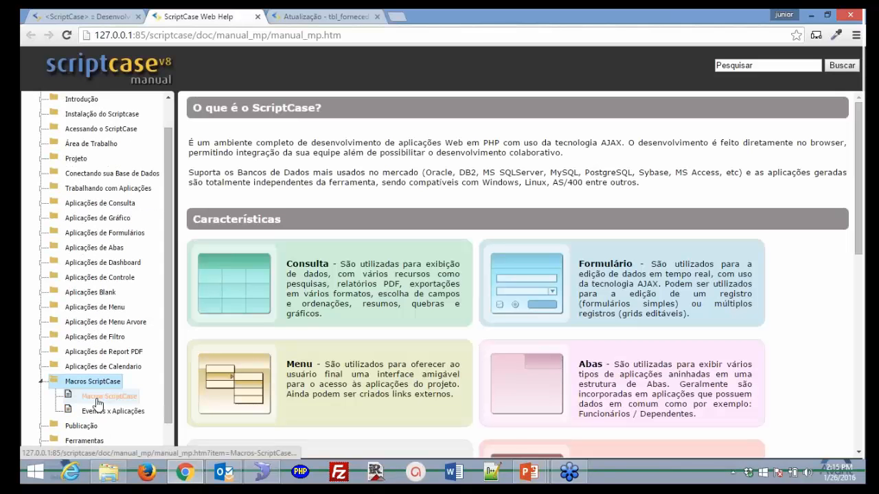
click(103, 396)
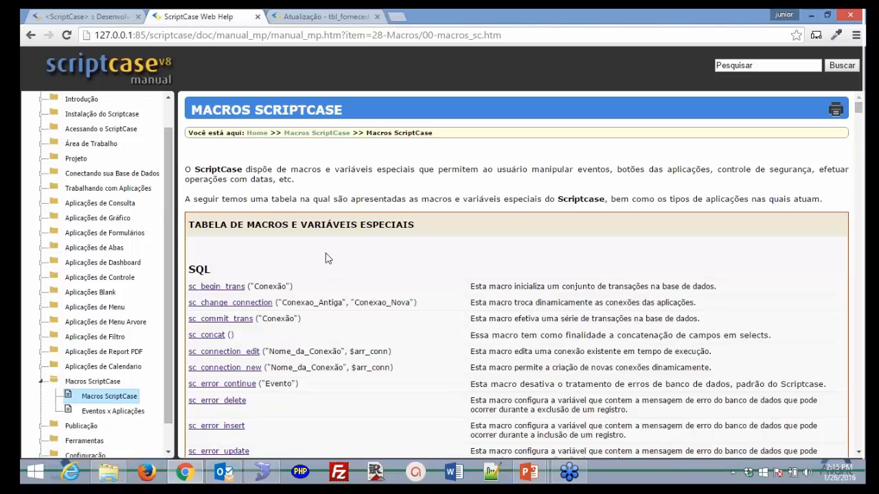
scroll(326, 259, down, 4)
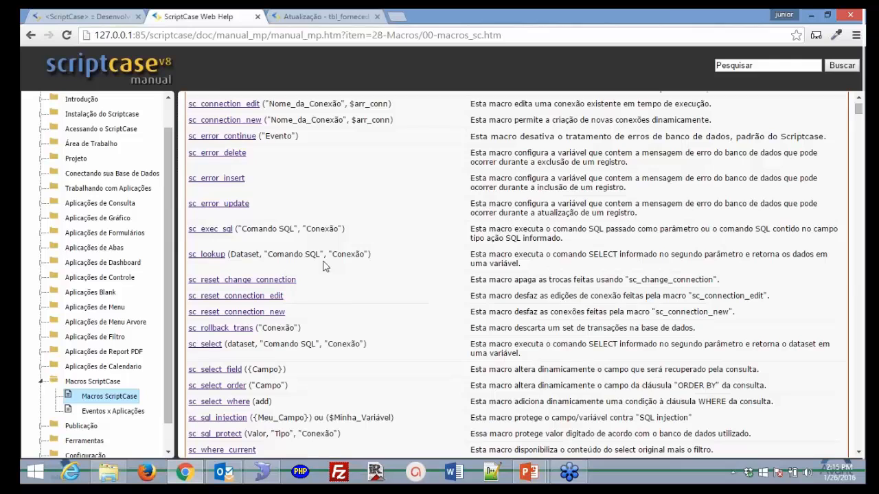
scroll(326, 267, down, 6)
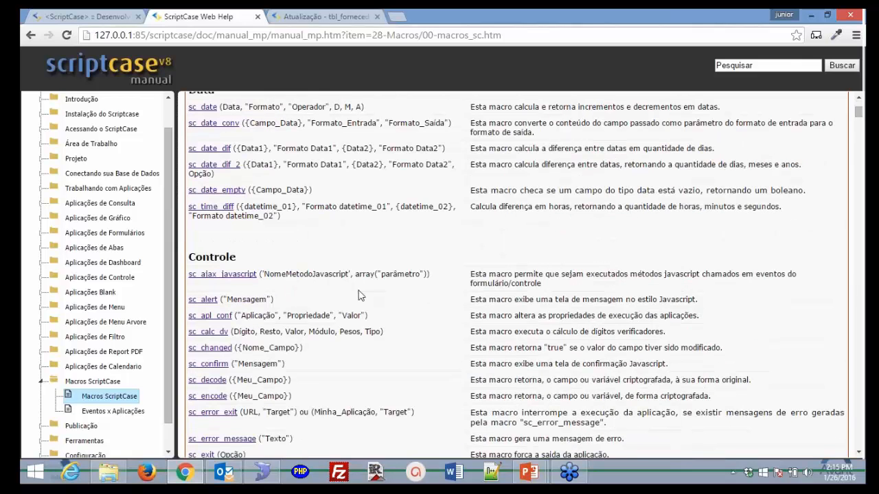
scroll(358, 296, down, 3)
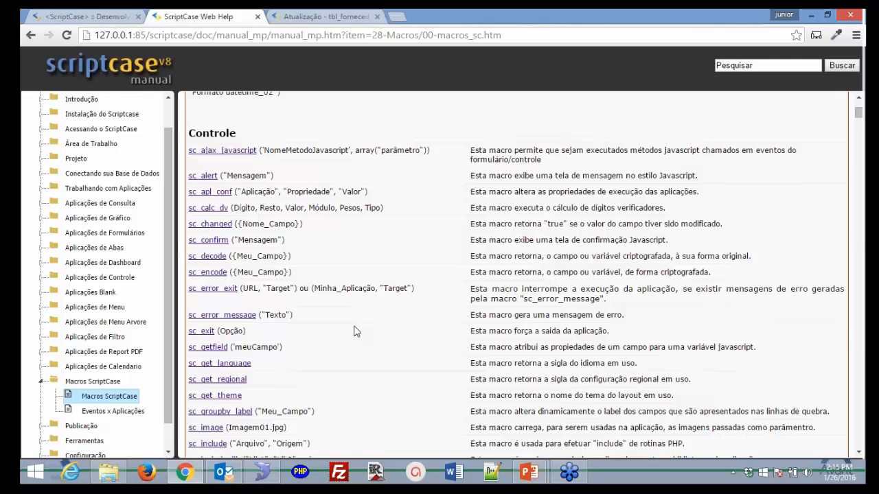
scroll(355, 332, down, 10)
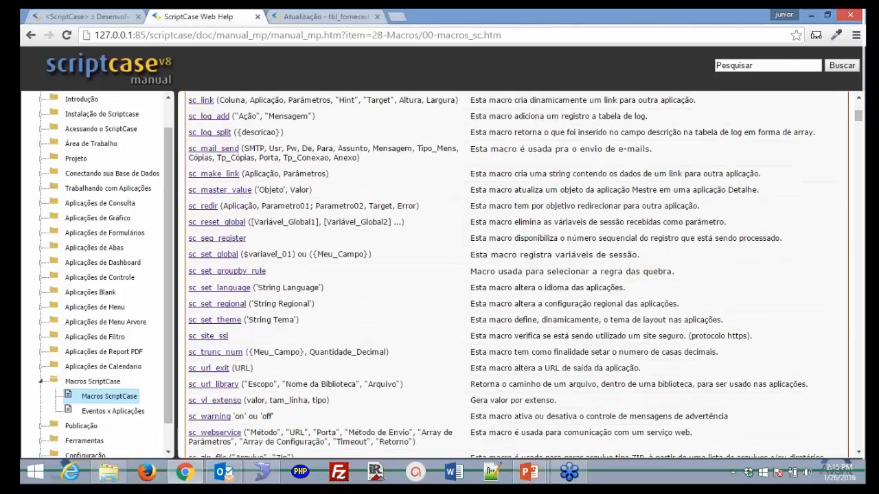
scroll(513, 273, down, 9)
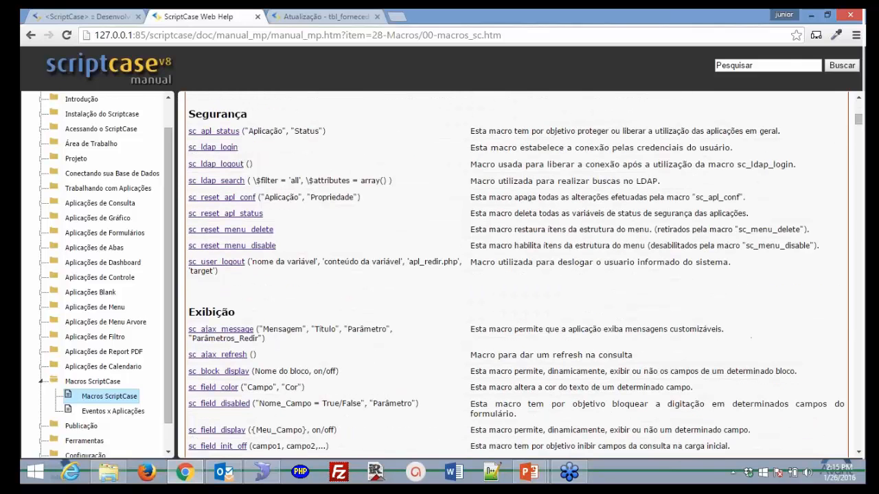
scroll(494, 348, down, 9)
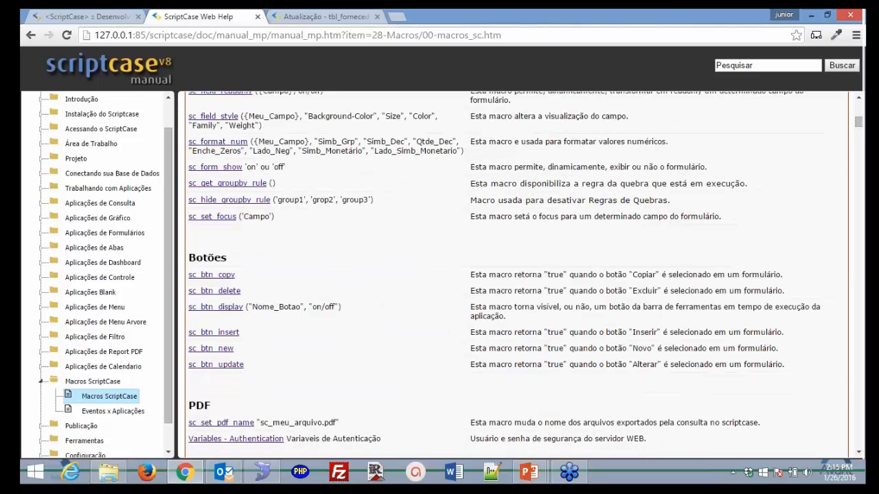
scroll(336, 327, up, 20)
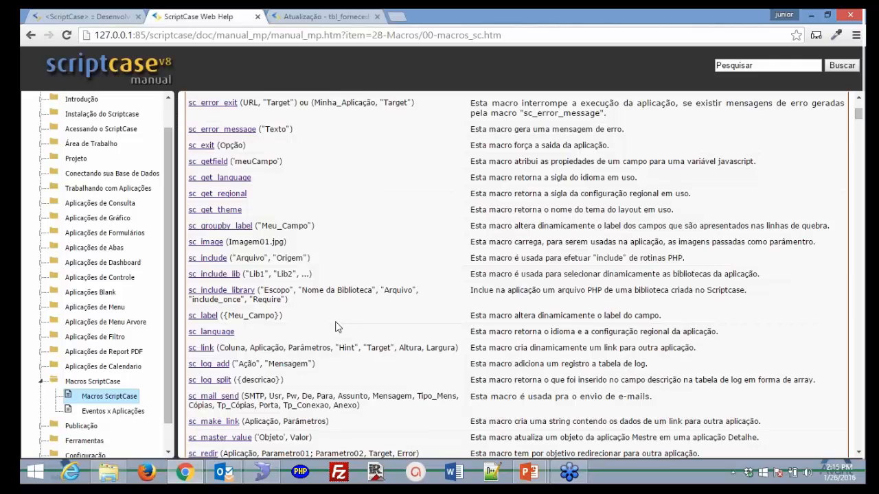
scroll(434, 311, up, 5)
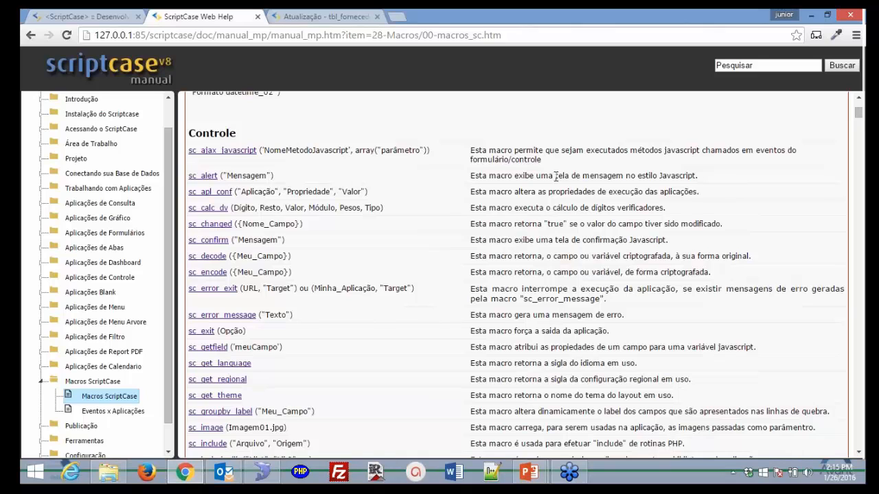
scroll(556, 176, up, 3)
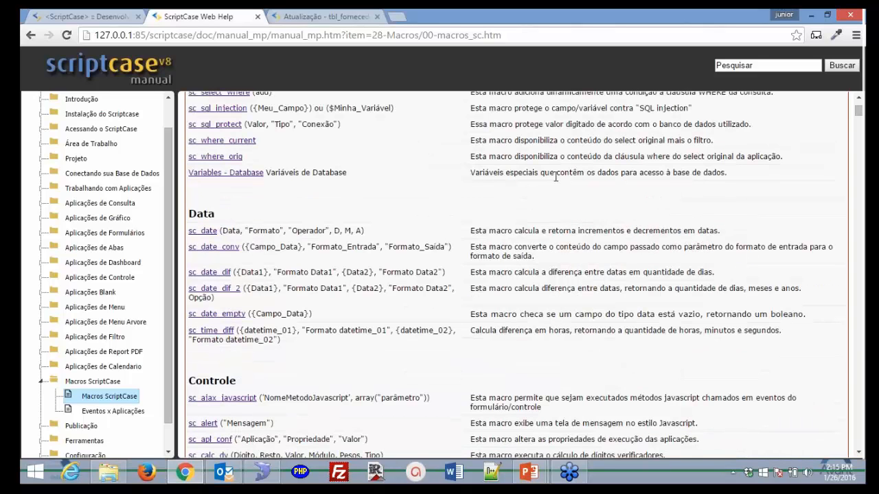
scroll(556, 176, up, 7)
key(ctrl+f)
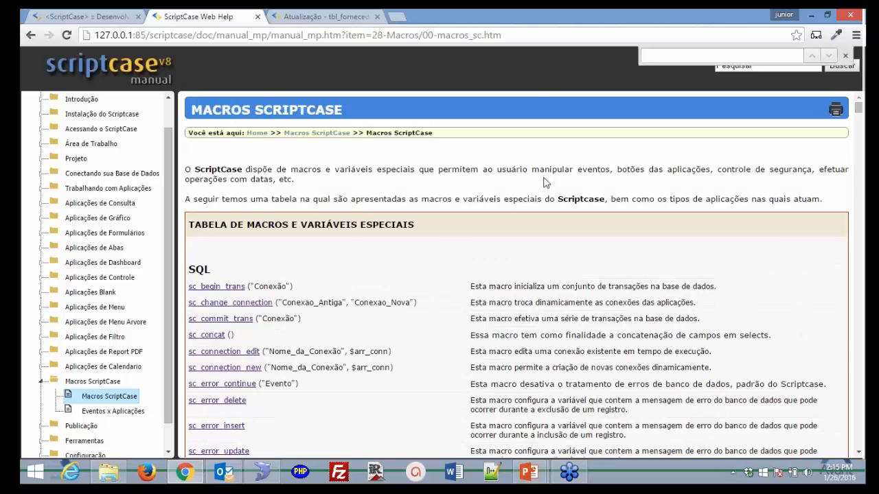
- Search the page for 'redir' and jump to the sc_redir macro documentation
text(redir)
click(210, 274)
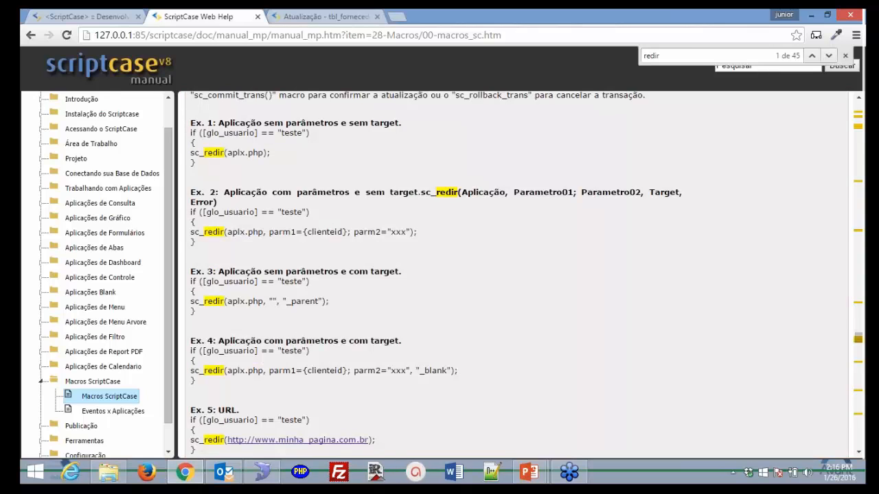
scroll(515, 275, up, 3)
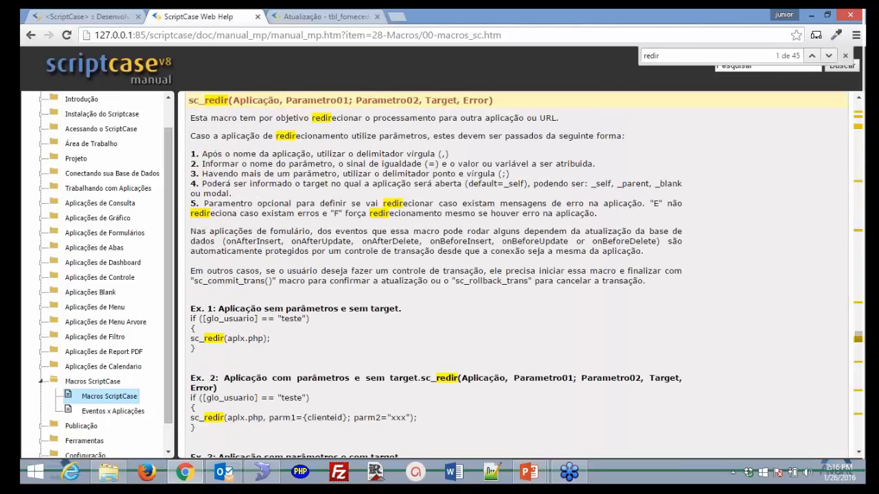
drag(195, 118, 687, 428)
scroll(686, 349, up, 1)
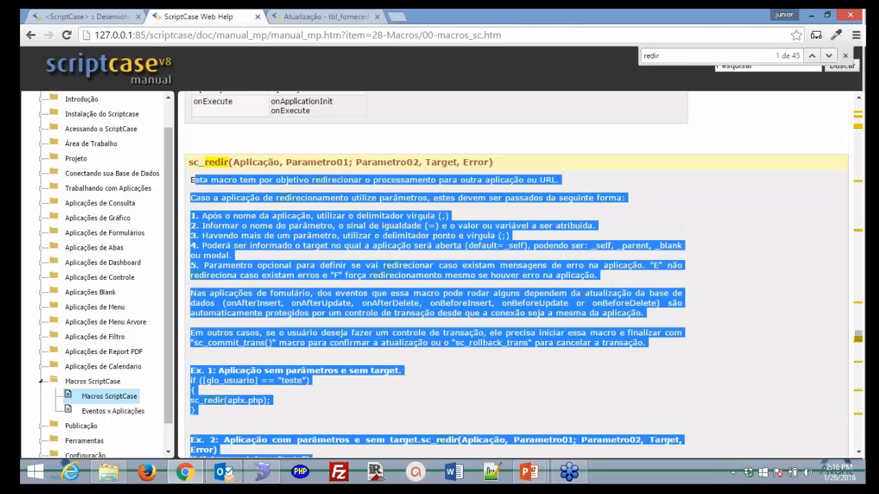
click(577, 300)
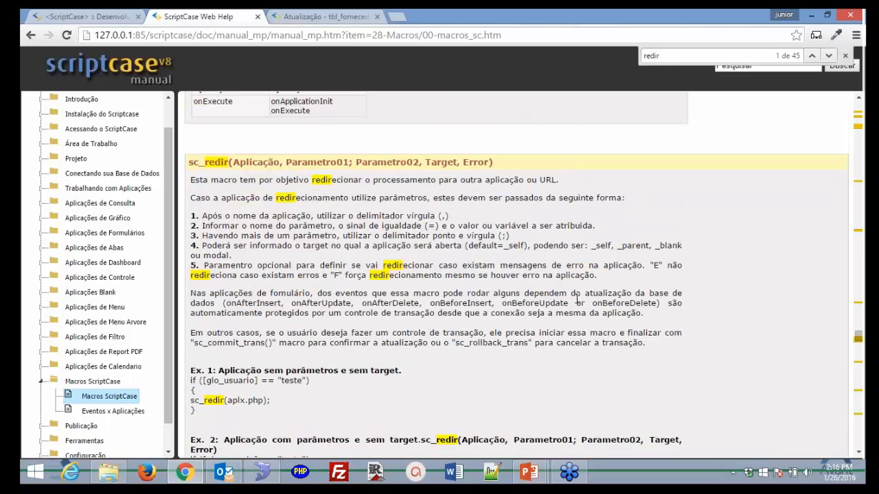
scroll(577, 300, down, 3)
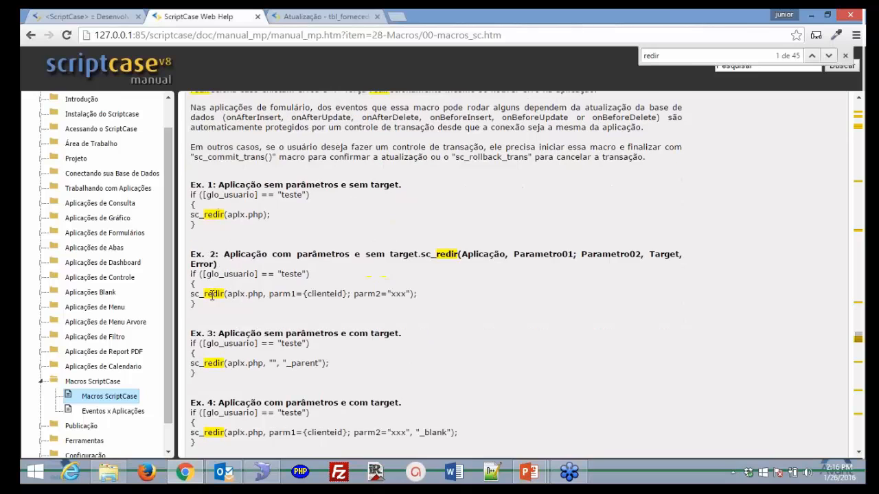
- Highlight aplx.php and parm1 in Ex. 2 and the _parent target in Ex. 3
drag(227, 294, 263, 297)
drag(274, 294, 321, 293)
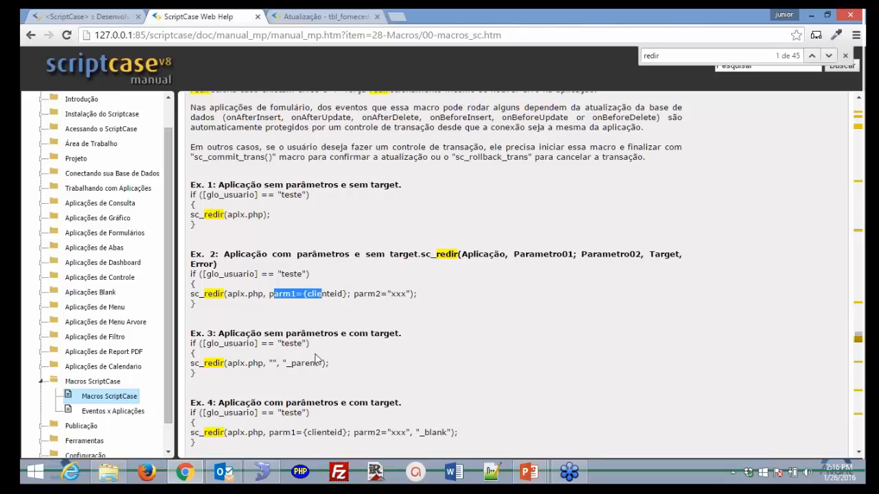
drag(286, 363, 328, 362)
scroll(323, 358, up, 3)
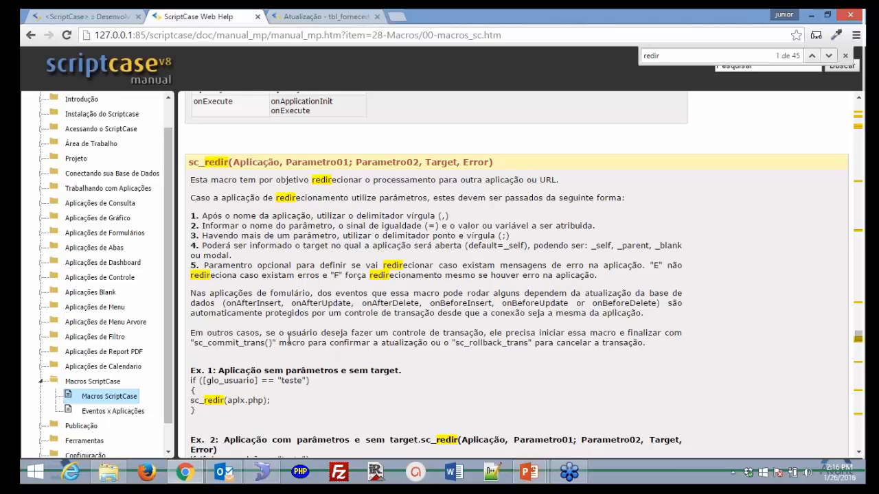
scroll(288, 338, down, 3)
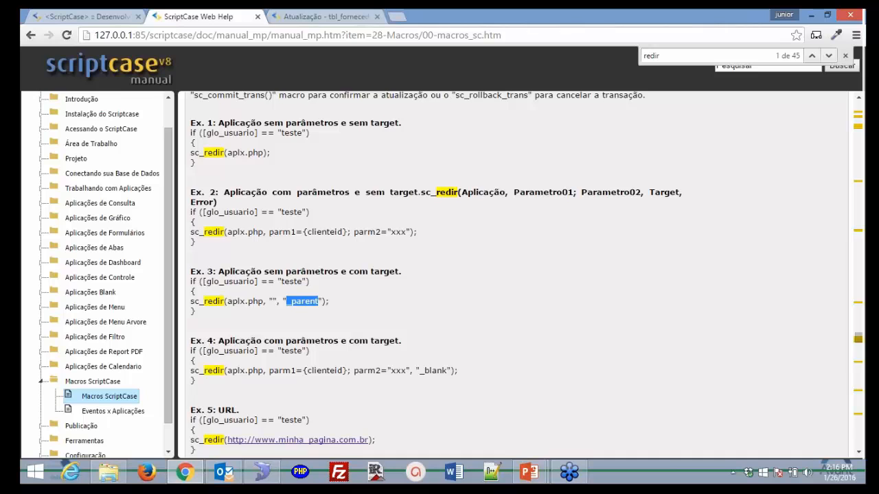
scroll(345, 265, up, 2)
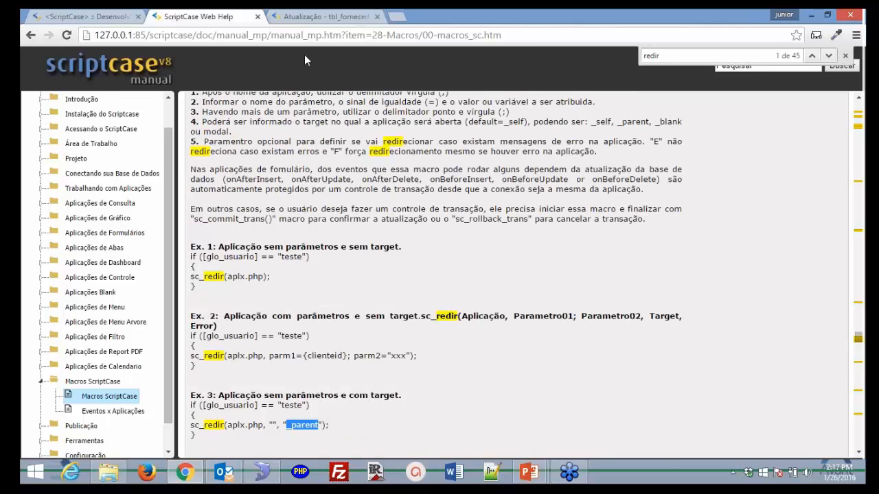
- Close the Web Help tab and return to the running tbl_fornecedores update form
click(290, 20)
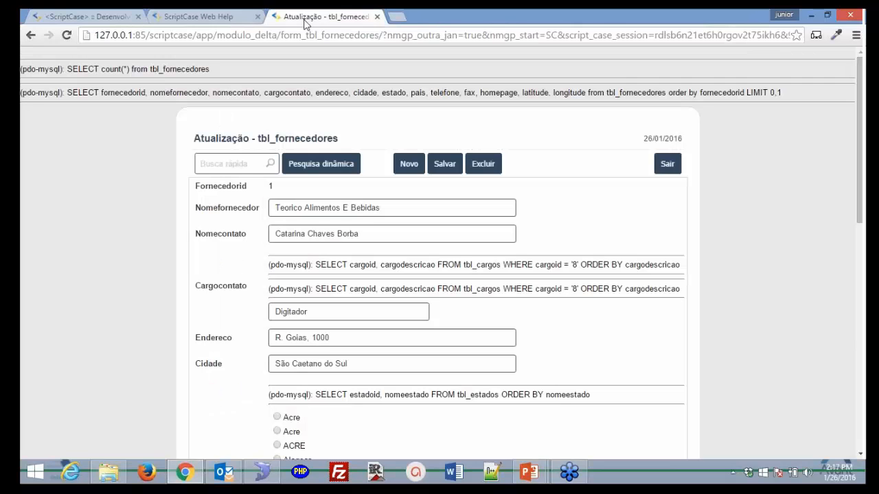
click(257, 17)
click(106, 20)
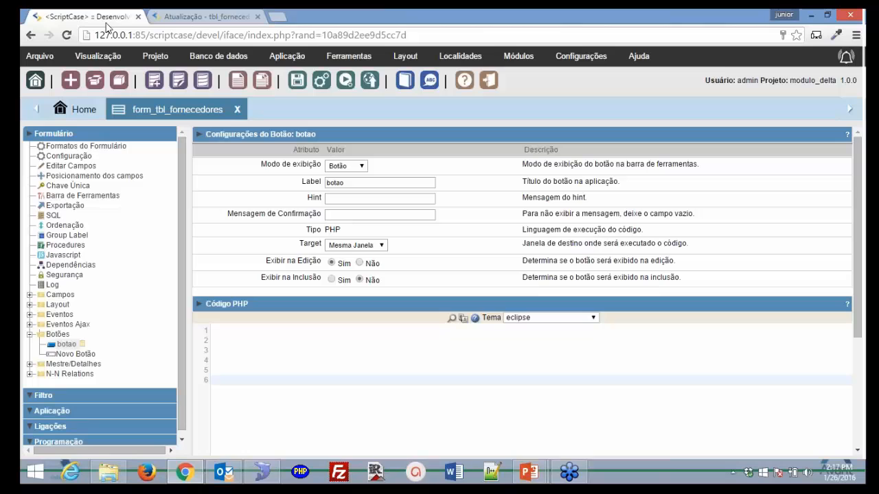
click(206, 18)
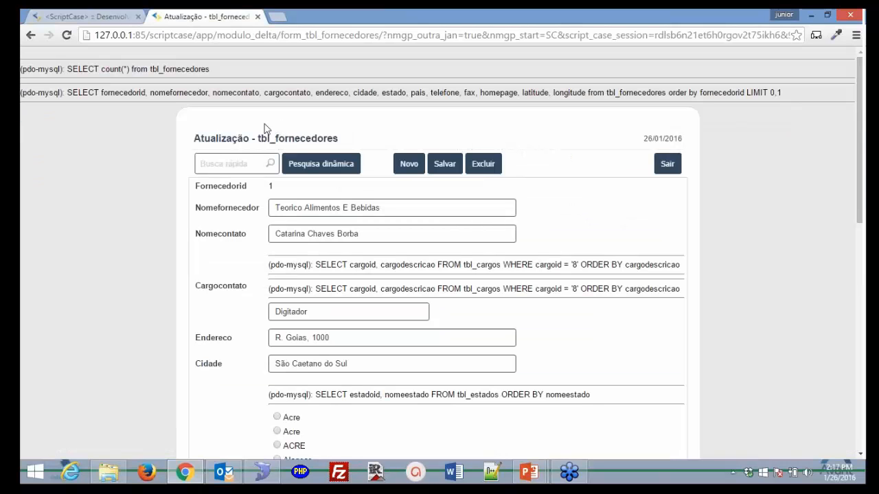
- Reload the running supplier form, then review the Configuração do Erro settings under Aplicação > Configuração
key(F5)
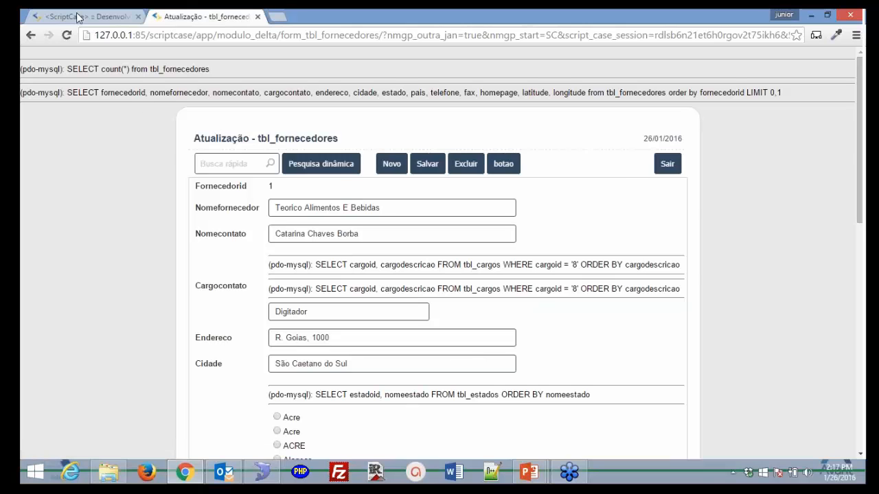
key(ctrl+shift+Tab)
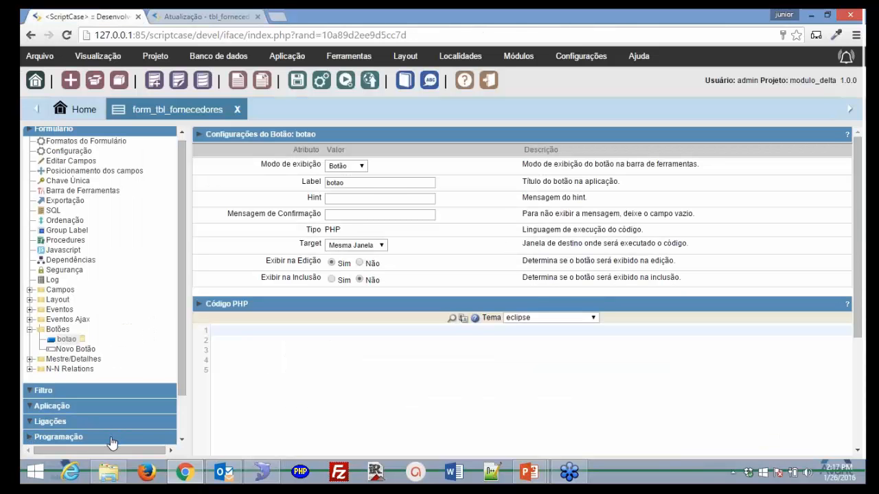
click(112, 443)
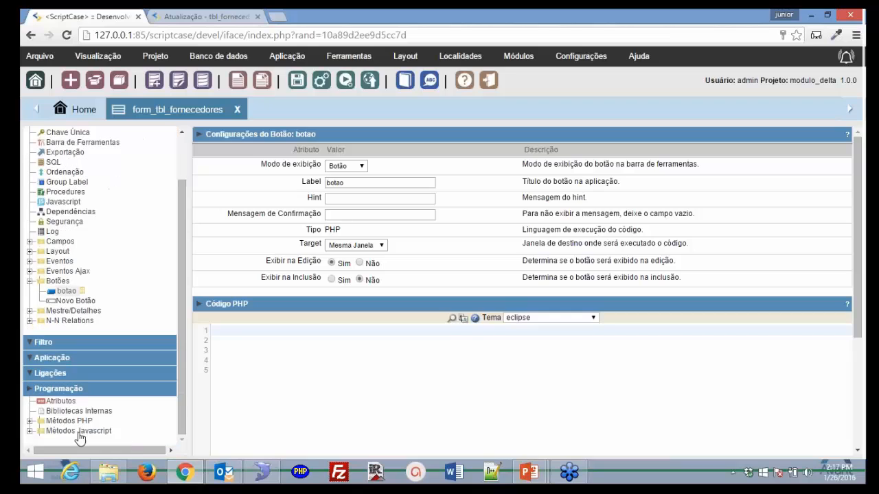
click(65, 358)
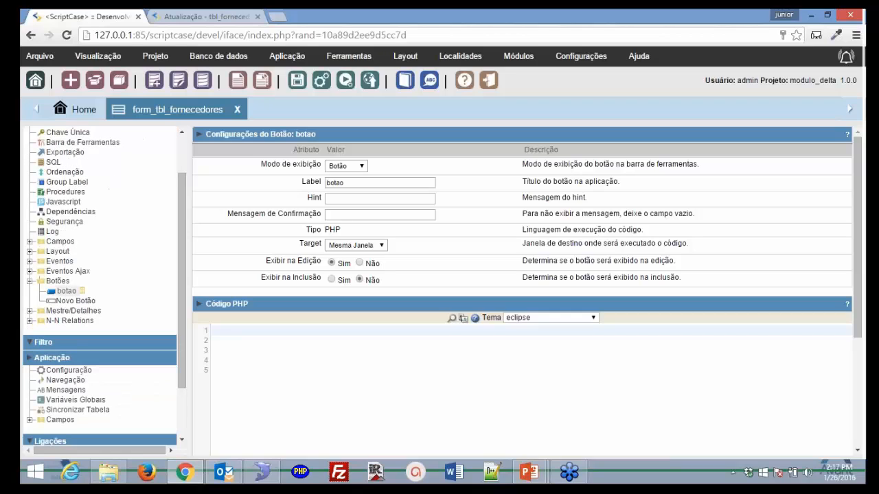
click(68, 371)
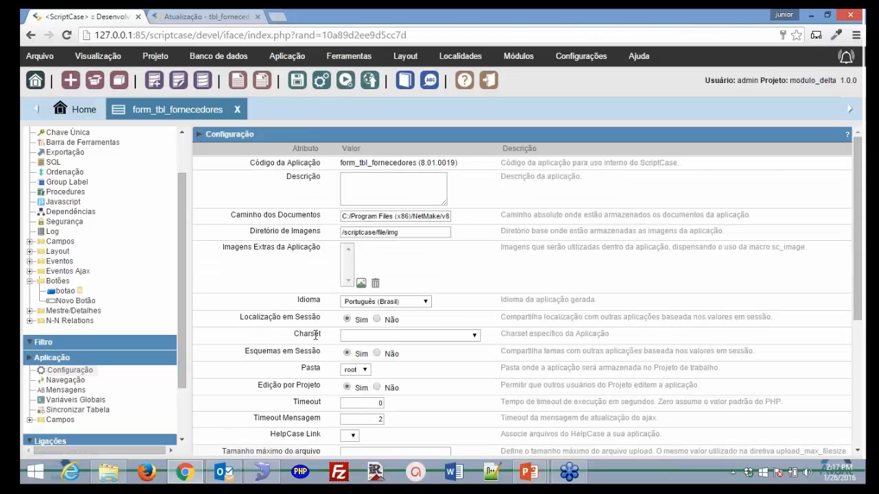
scroll(442, 350, down, 3)
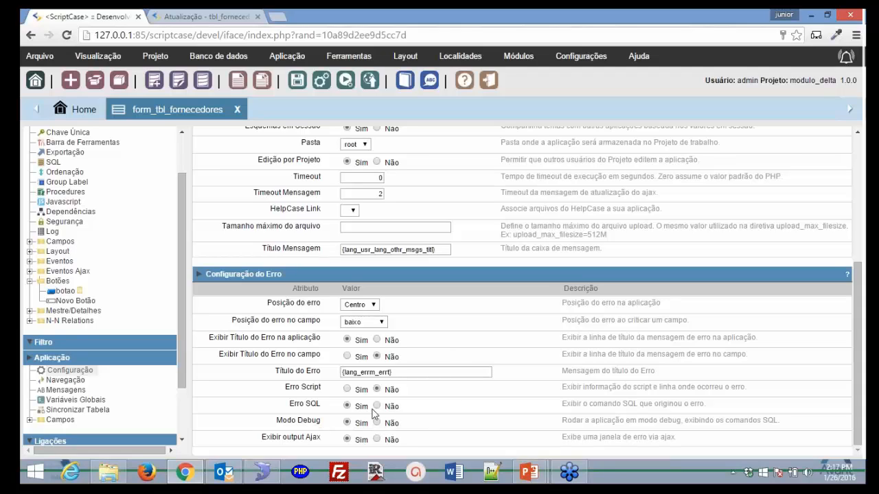
click(212, 18)
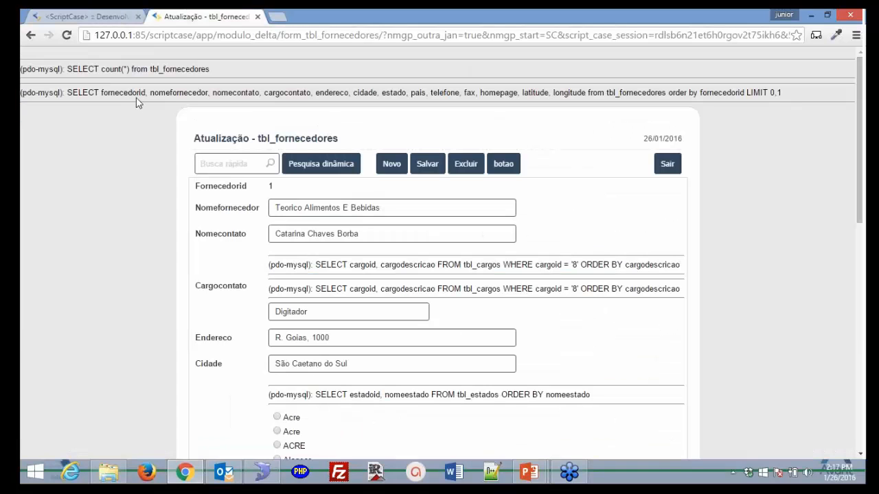
- Inspect the pdo-mysql SELECT debug lines on the running form, then return to the application configuration
drag(23, 69, 804, 92)
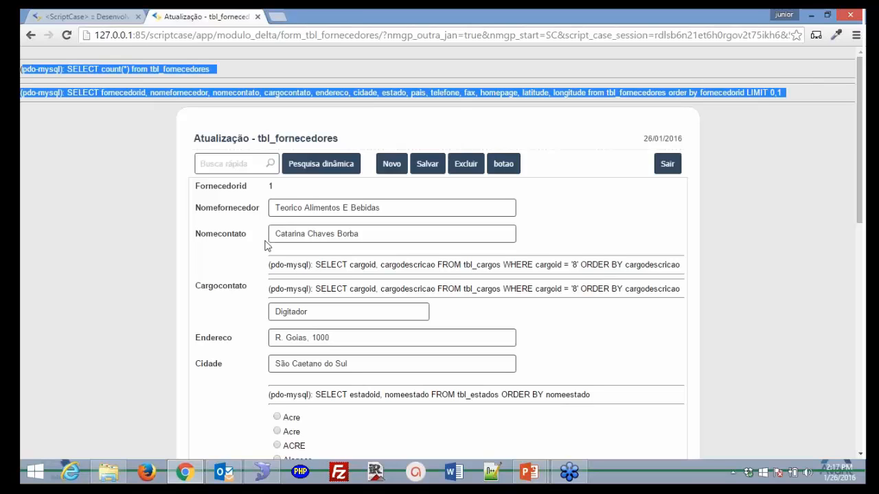
drag(272, 267, 677, 277)
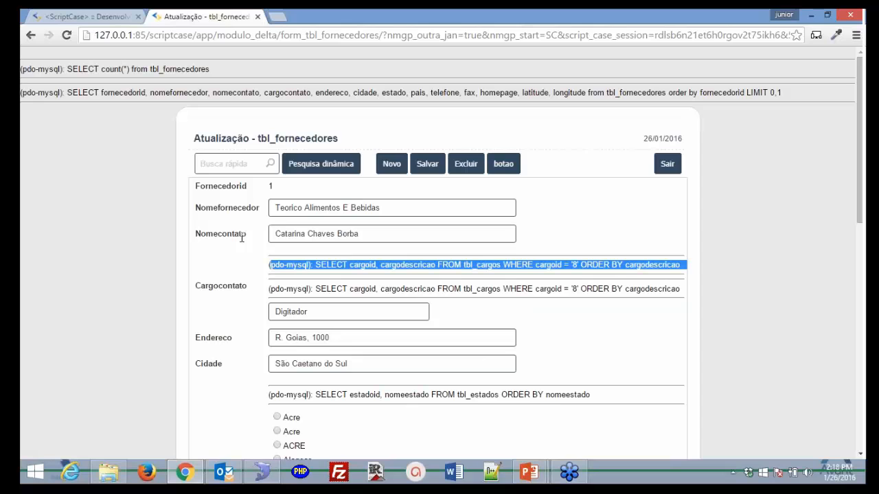
click(76, 15)
- Set Modo Debug to Não and Erro SQL to Sim, rerunning the form so the settings save
click(377, 424)
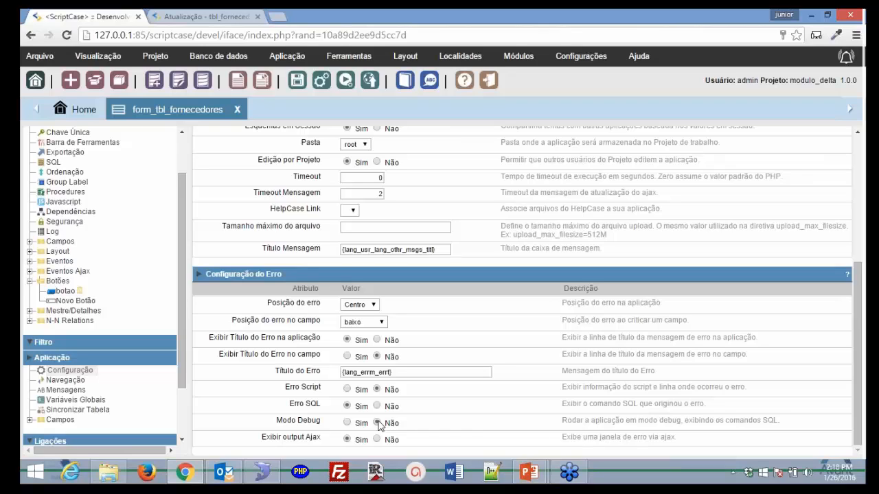
click(347, 405)
click(345, 81)
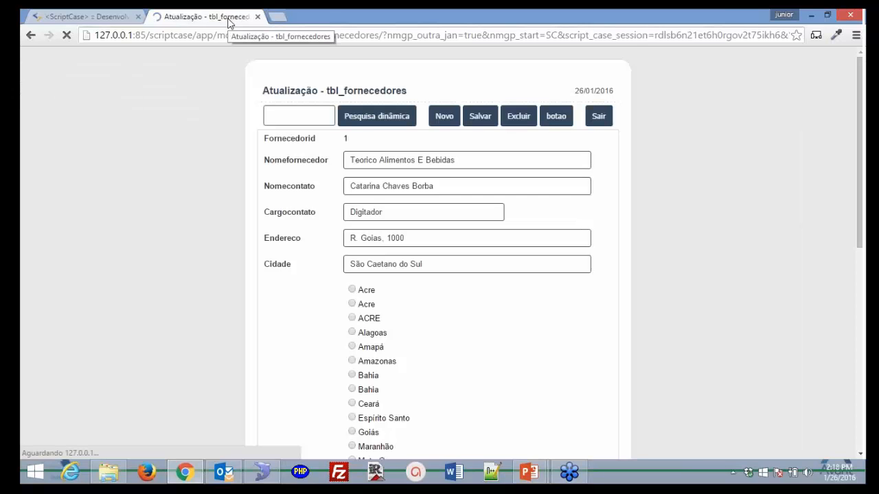
click(105, 18)
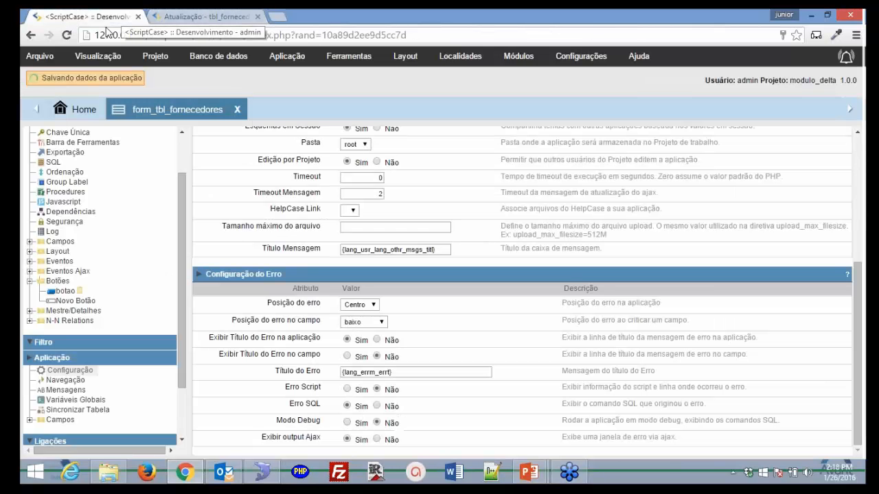
- Change the estado field's Tipo do Dado from Radio to Select
click(30, 242)
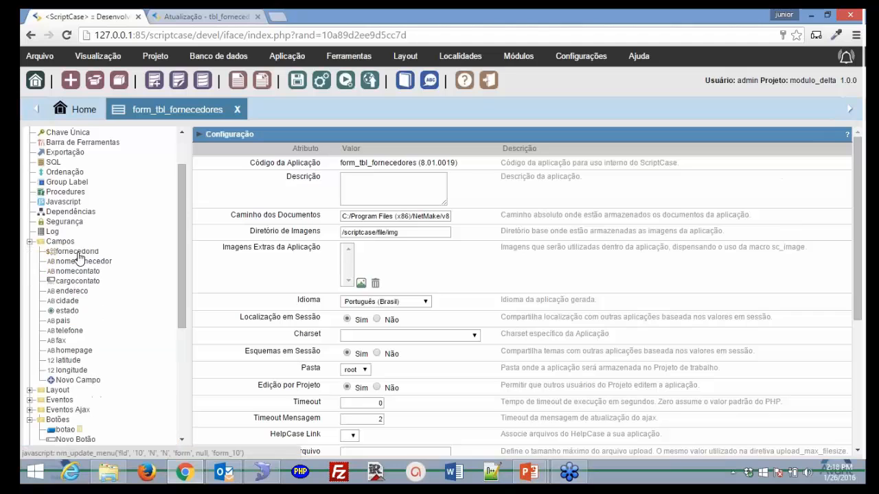
click(68, 311)
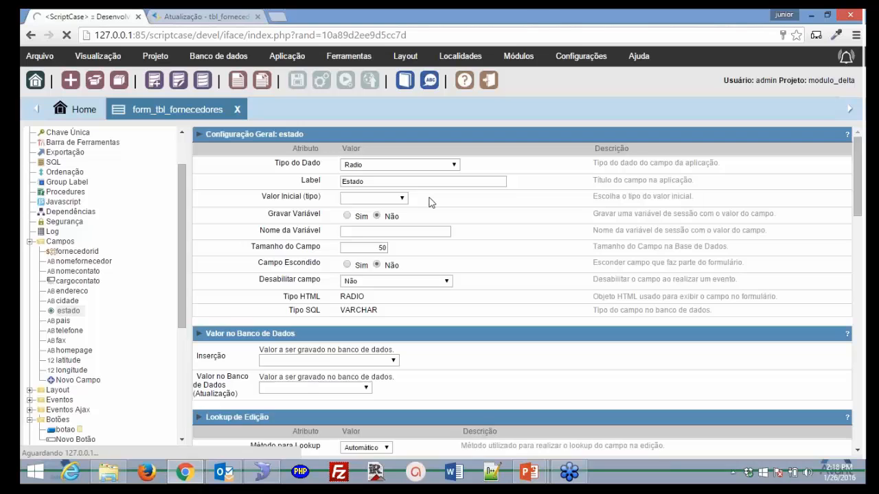
click(432, 165)
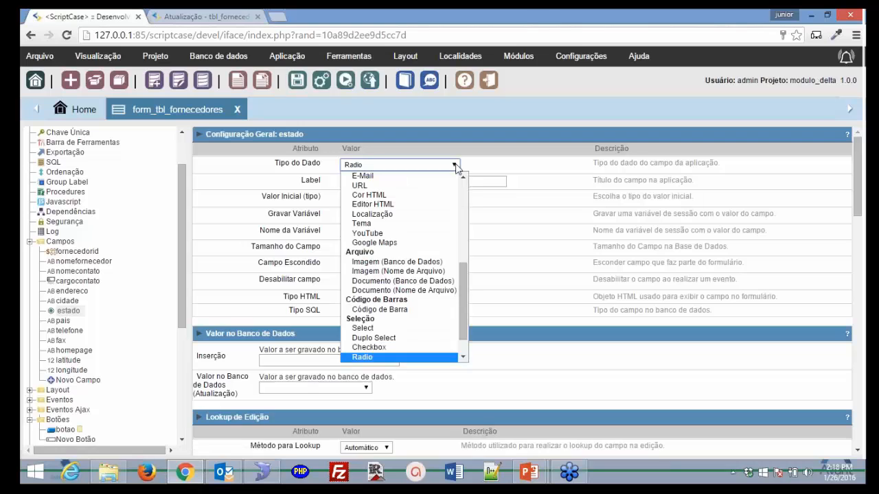
click(408, 328)
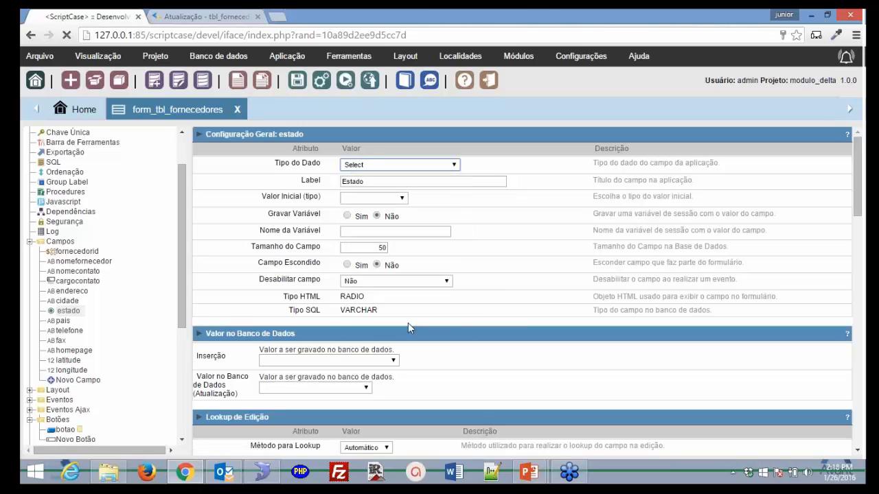
- Run the supplier form to check that Estado appears as a dropdown
click(345, 81)
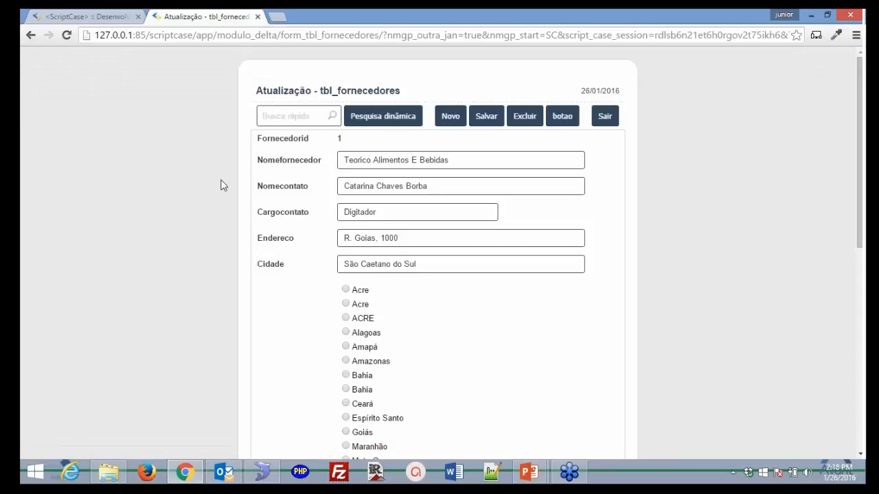
click(110, 14)
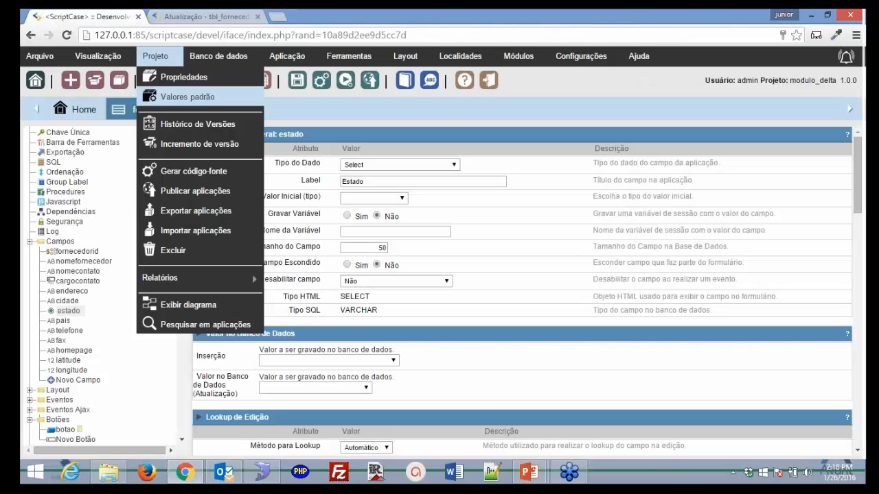
click(187, 96)
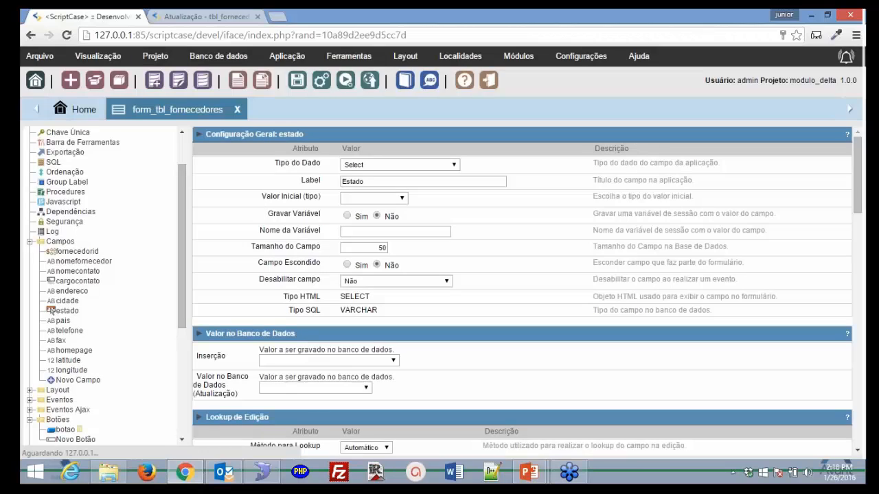
click(344, 82)
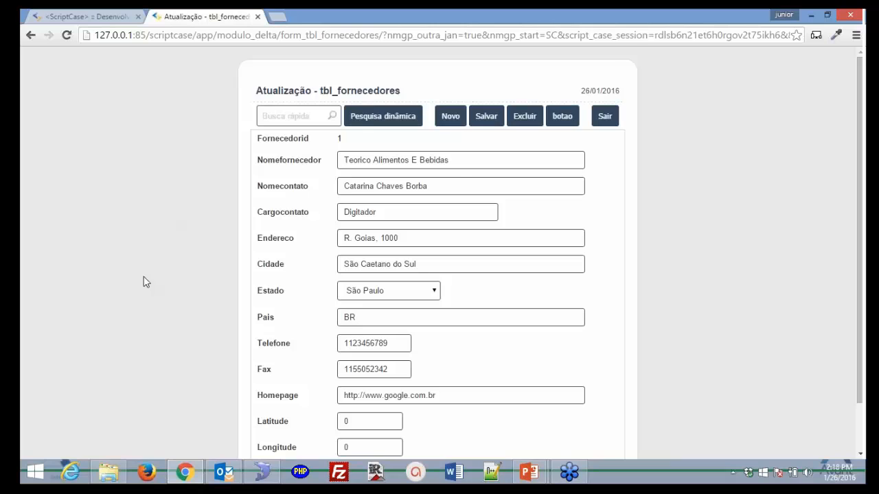
- Inspect the unformatted Telefone and Fax values on the form, then return to the Campos tree
scroll(143, 284, down, 1)
scroll(274, 280, up, 1)
scroll(280, 260, down, 1)
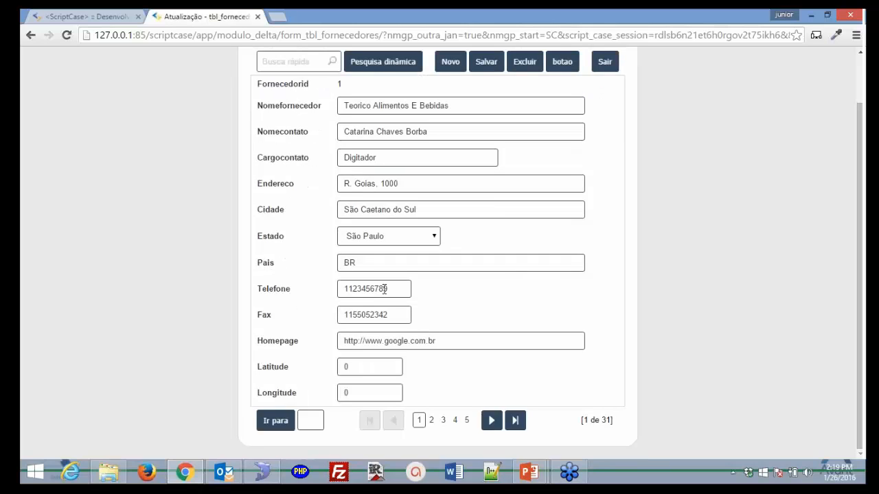
double_click(408, 290)
double_click(400, 314)
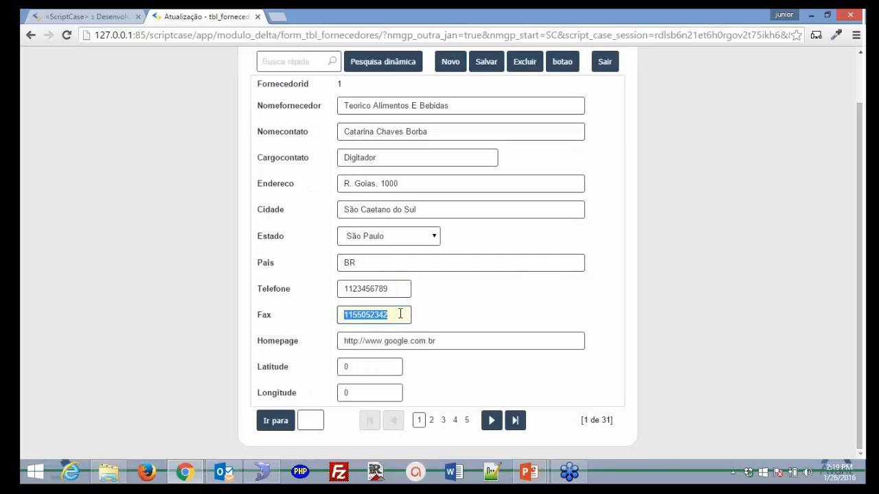
double_click(393, 290)
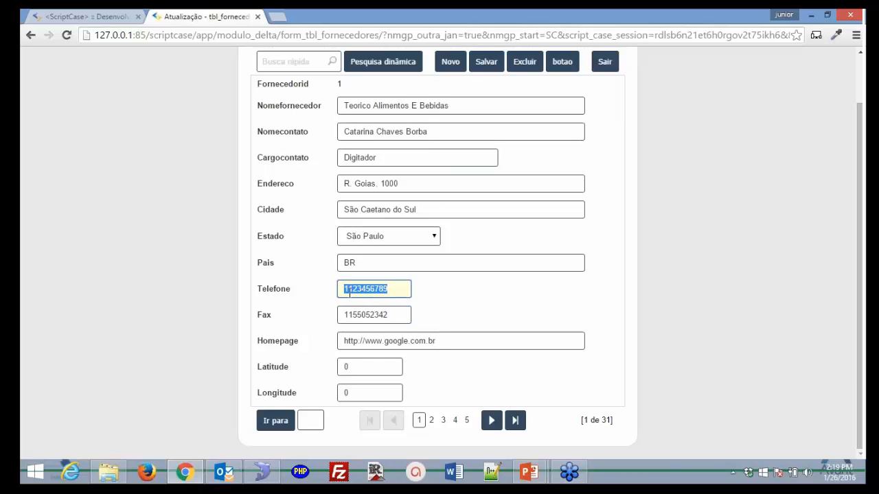
click(93, 17)
click(63, 321)
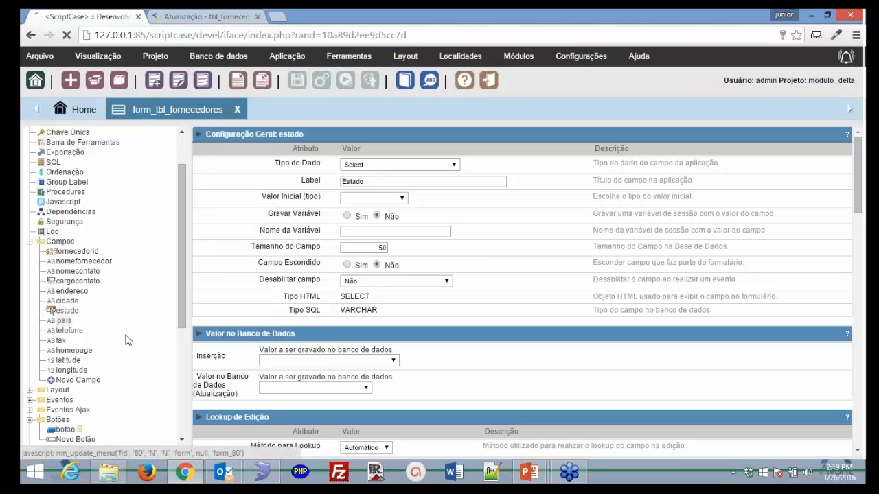
- Enter (###) # ####-####;(###) ####-#### as the telefone Máscara de Exibição and run the form
click(73, 331)
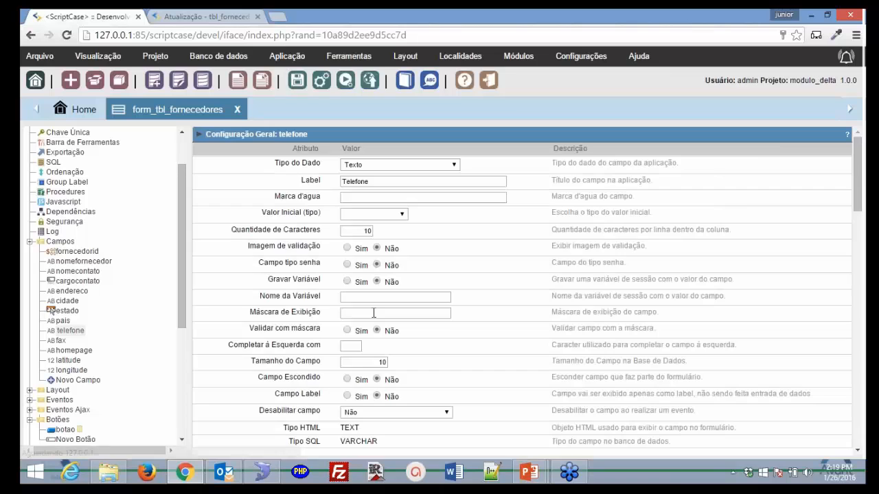
click(421, 314)
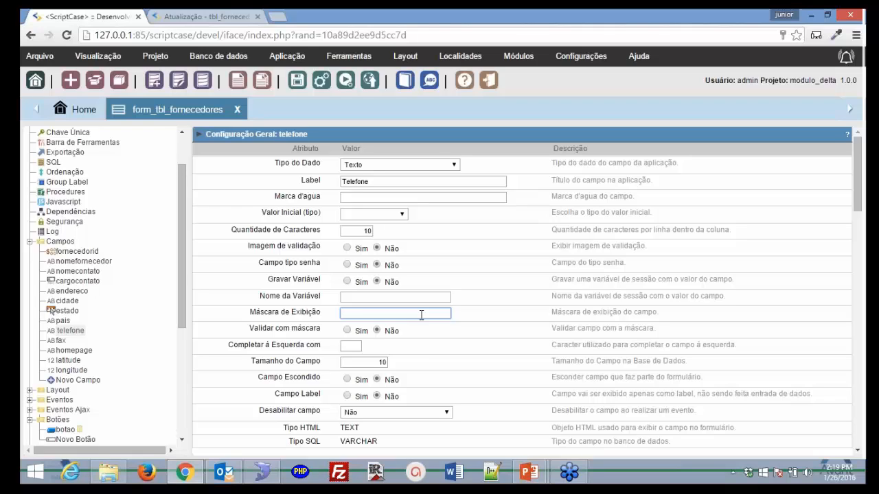
text(#)
text(()
text(###)
text())
text(#-)
text( ####-##)
text(##)
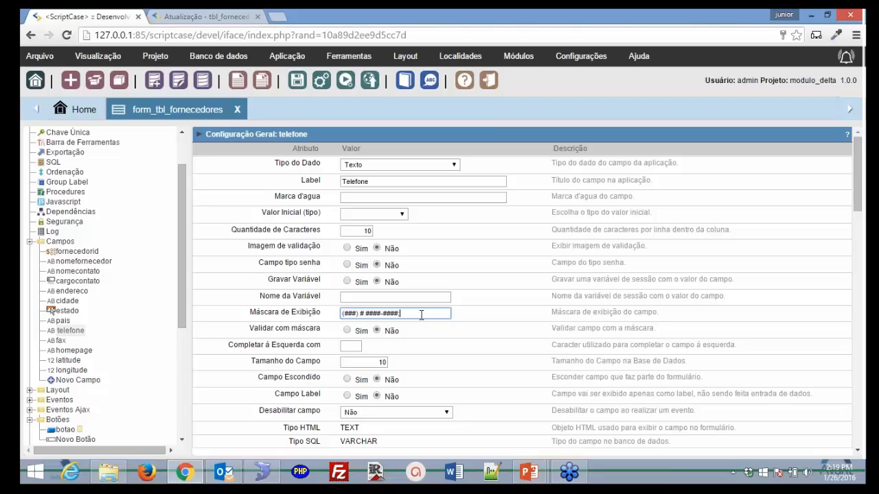
text(;(###) ####-####)
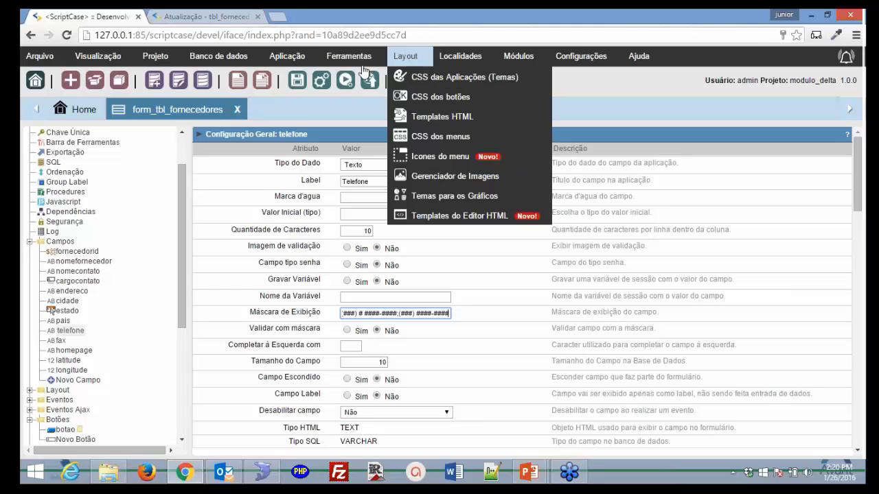
click(346, 80)
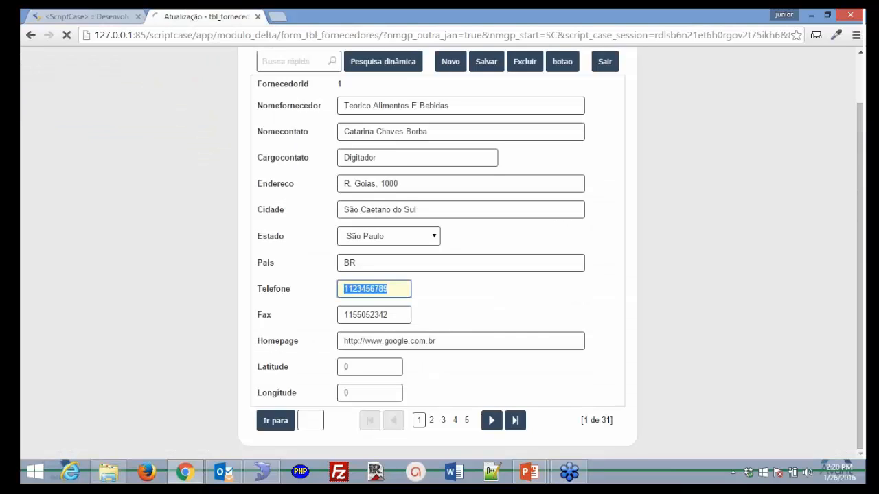
- Type sample phone numbers of both lengths into the masked Telefone box, then erase them
click(407, 345)
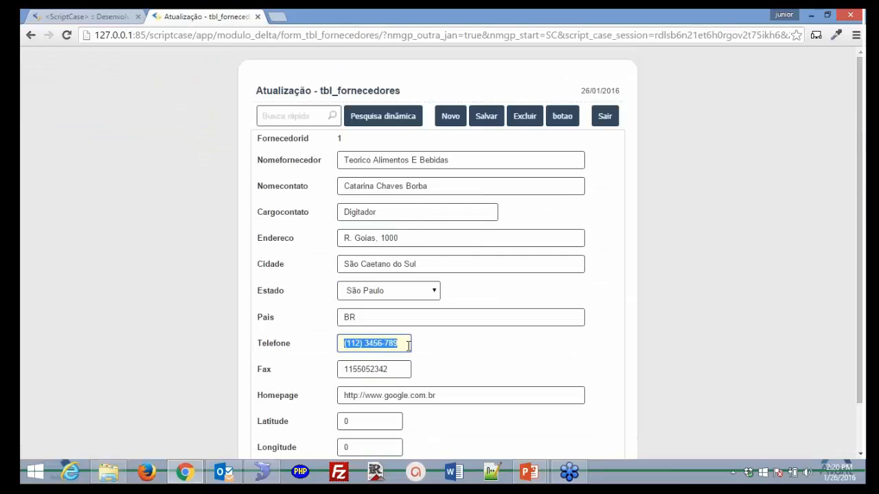
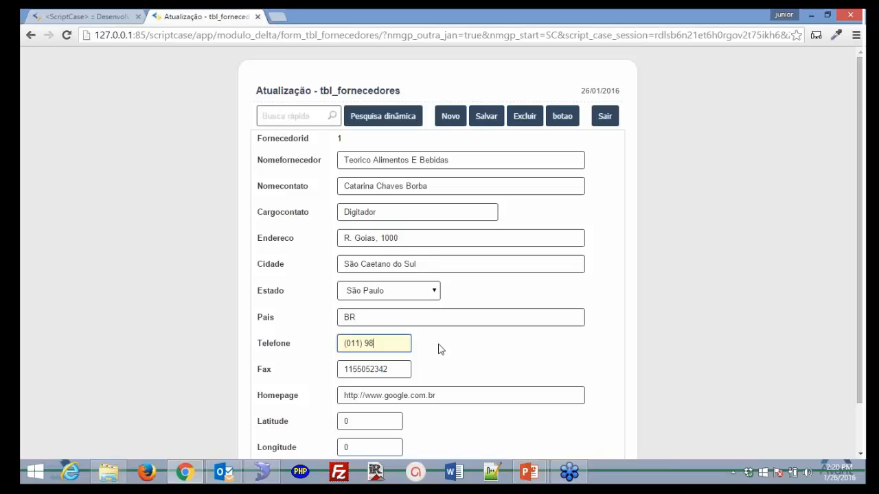
drag(367, 344, 440, 348)
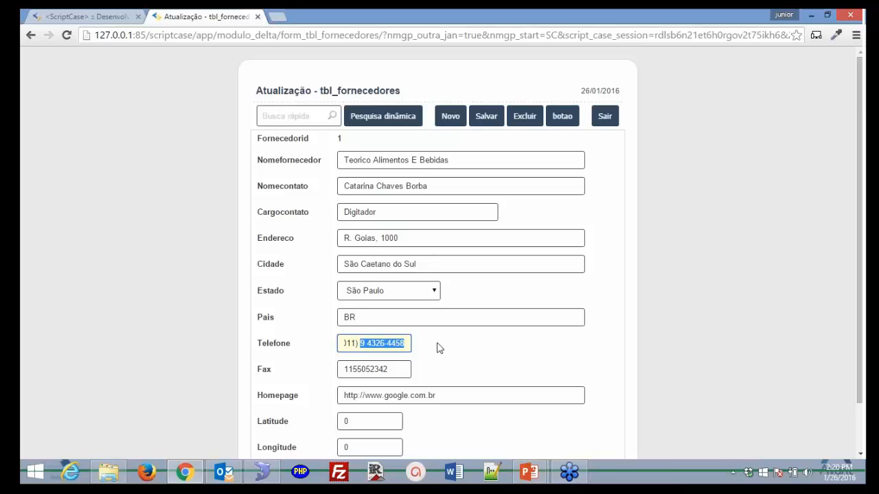
text(8945-8454)
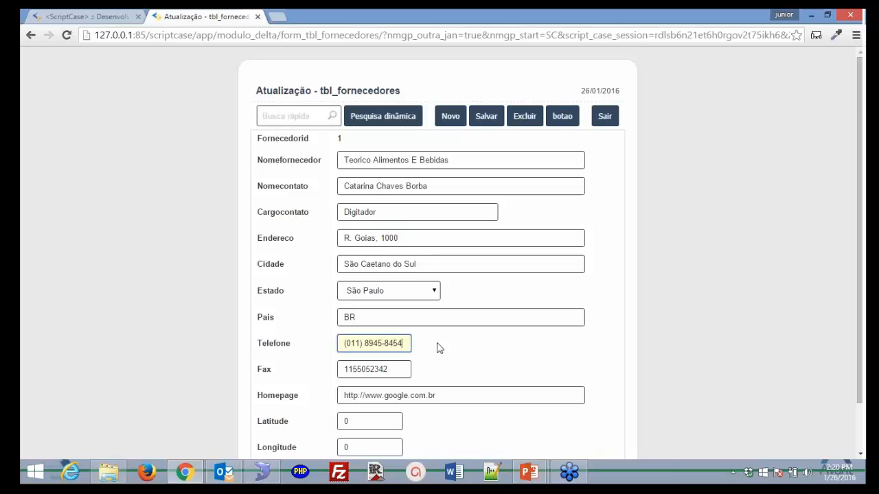
key(Left)
key(Left)
text(9)
key(Right)
key(Right)
key(Right)
key(Right)
key(Right)
key(Right)
key(Right)
key(Right)
key(BackSpace)
key(BackSpace)
key(BackSpace)
key(BackSpace)
key(BackSpace)
key(BackSpace)
key(BackSpace)
key(BackSpace)
key(BackSpace)
key(BackSpace)
key(BackSpace)
key(BackSpace)
key(BackSpace)
key(BackSpace)
key(BackSpace)
key(BackSpace)
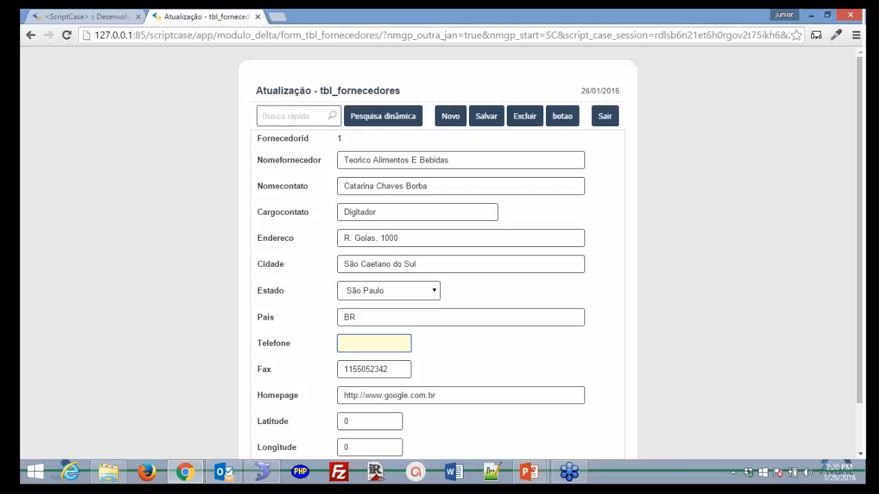
- Check the Homepage value on the form, then open the homepage field's settings
click(96, 17)
click(155, 55)
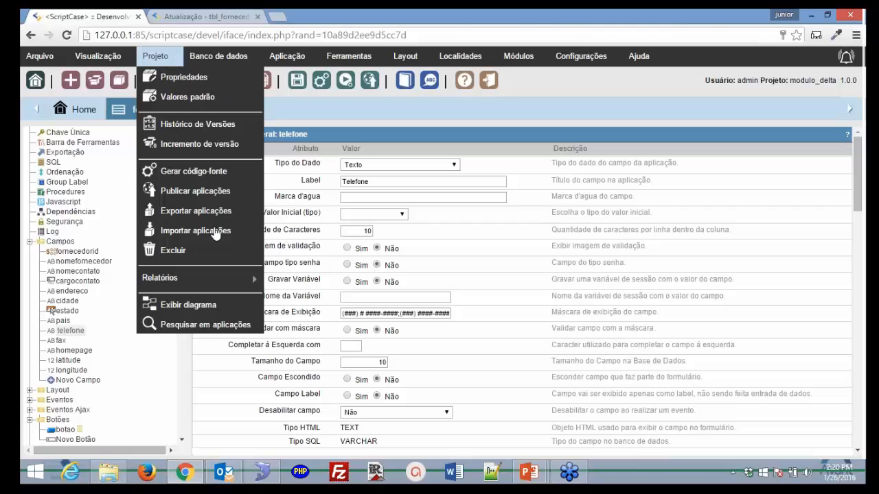
click(199, 17)
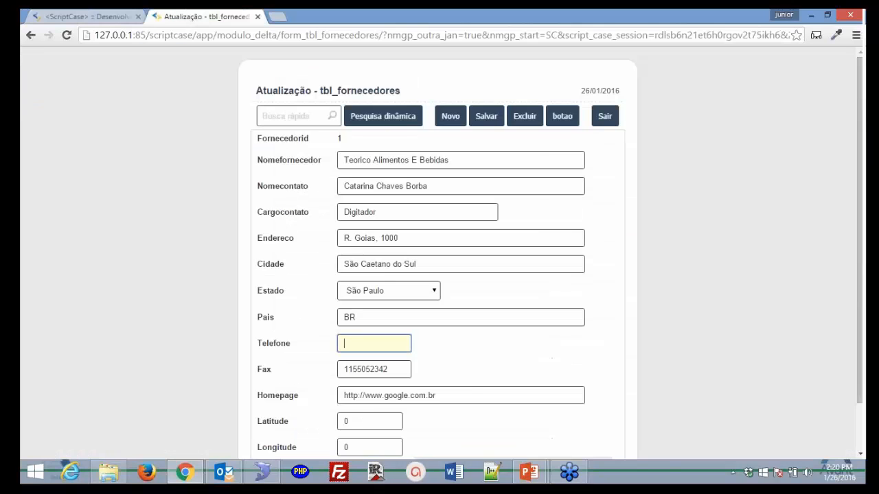
click(469, 399)
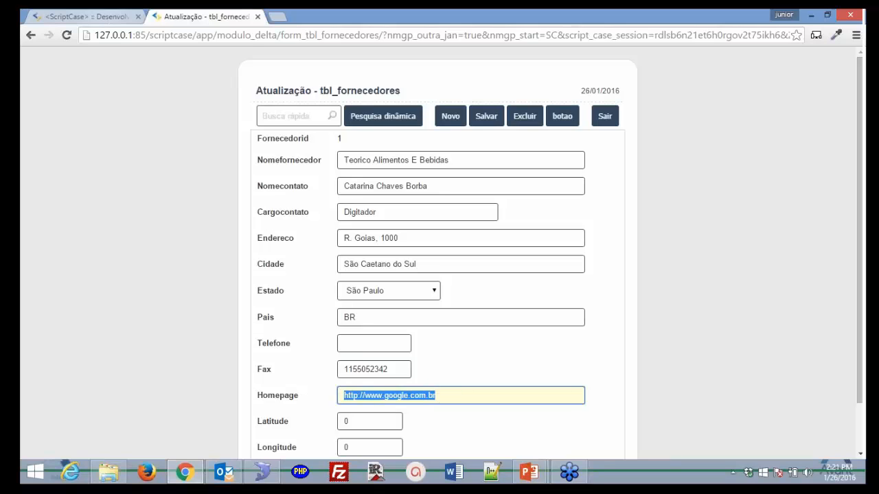
click(86, 17)
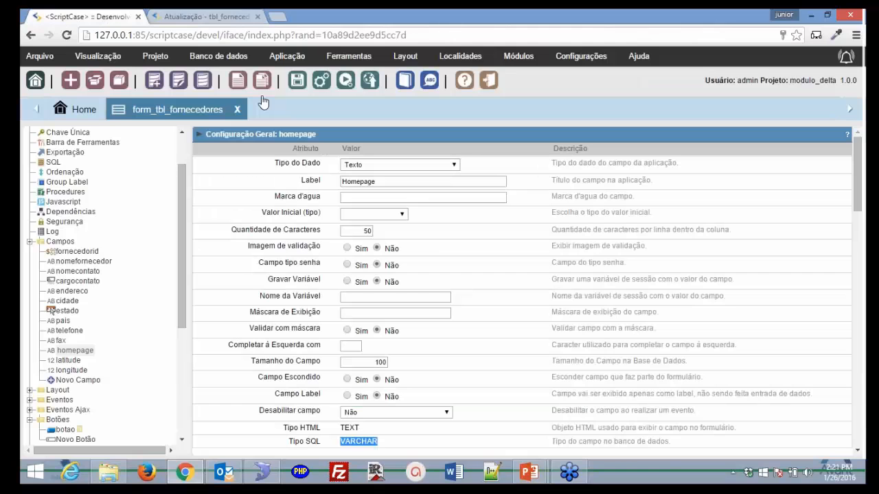
- Change the homepage field's Tipo do Dado to URL and run the form to preview it
click(453, 165)
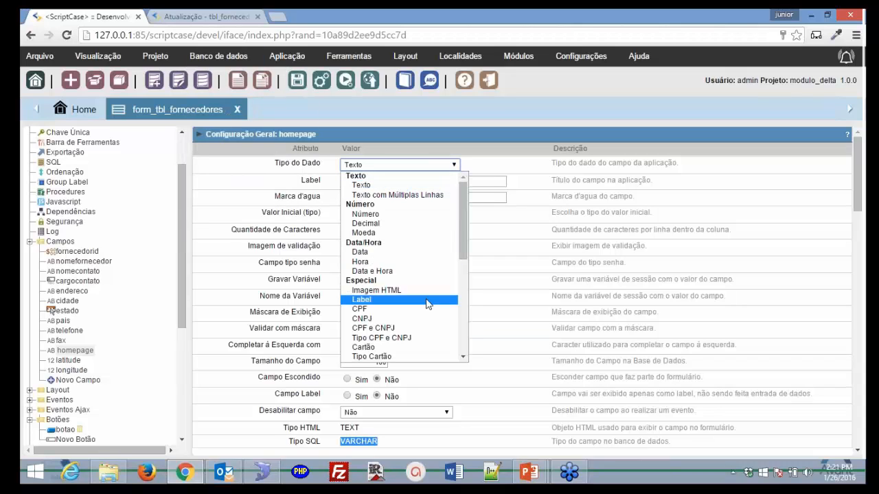
scroll(427, 300, down, 5)
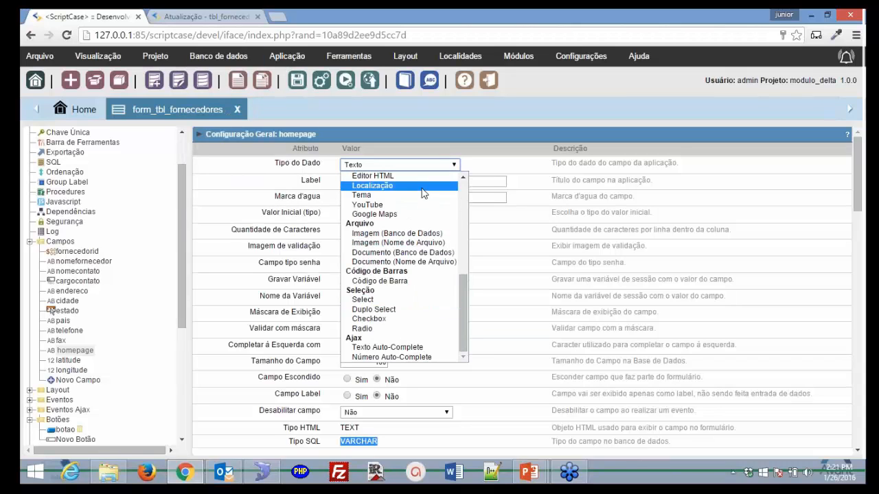
drag(465, 290, 461, 240)
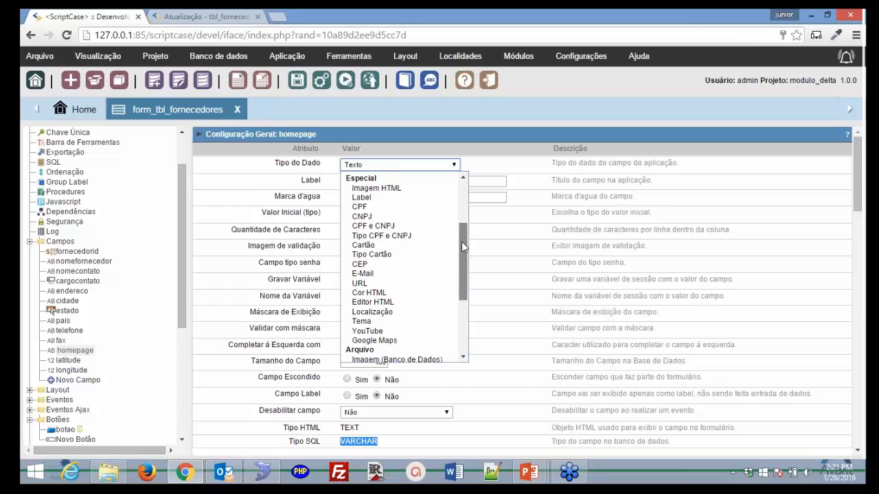
click(440, 286)
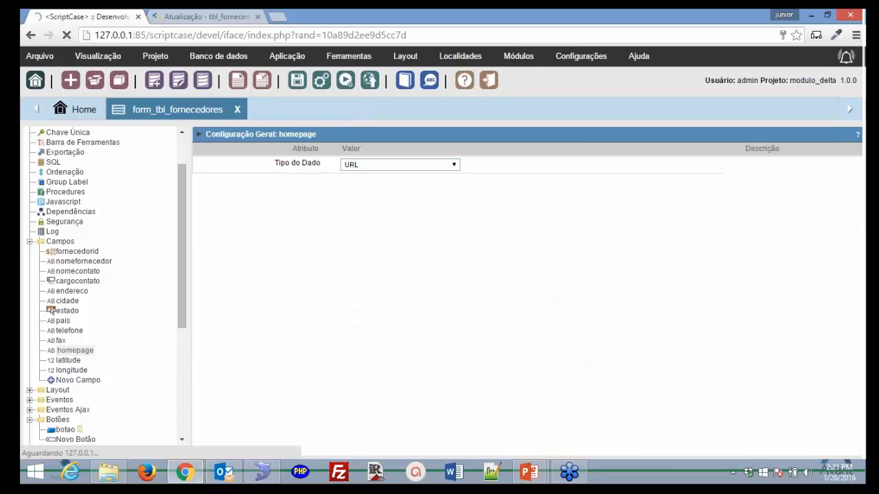
click(346, 81)
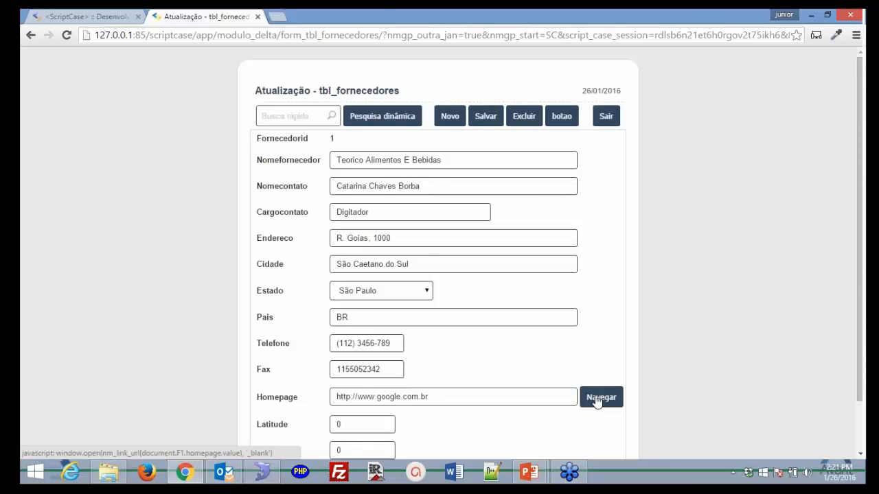
- Test the Navegar homepage link to Google and the custom botao button on the form
click(598, 398)
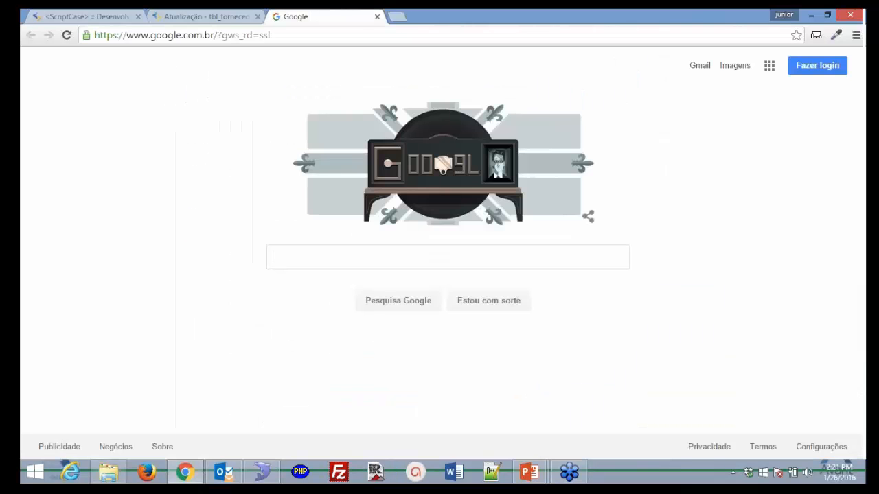
click(225, 23)
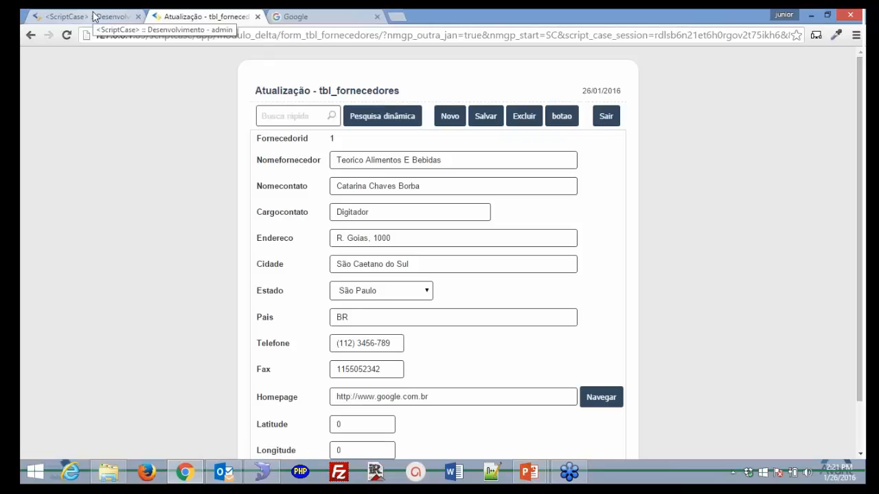
click(562, 117)
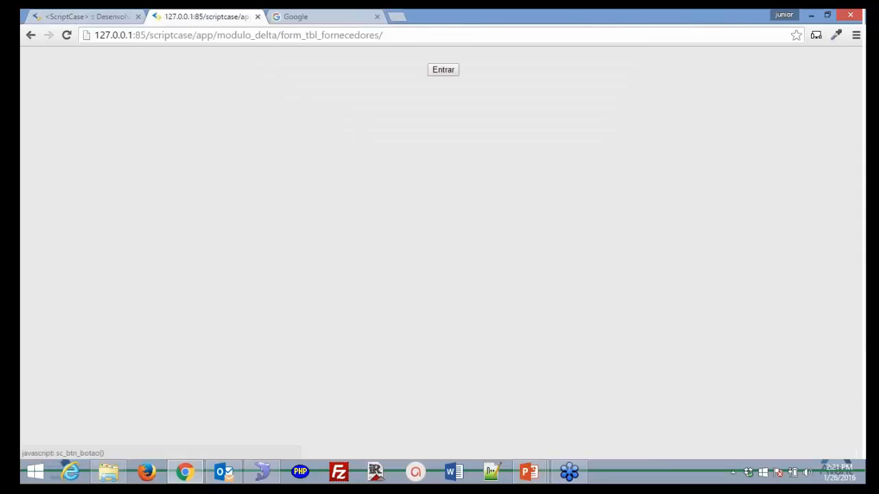
click(447, 73)
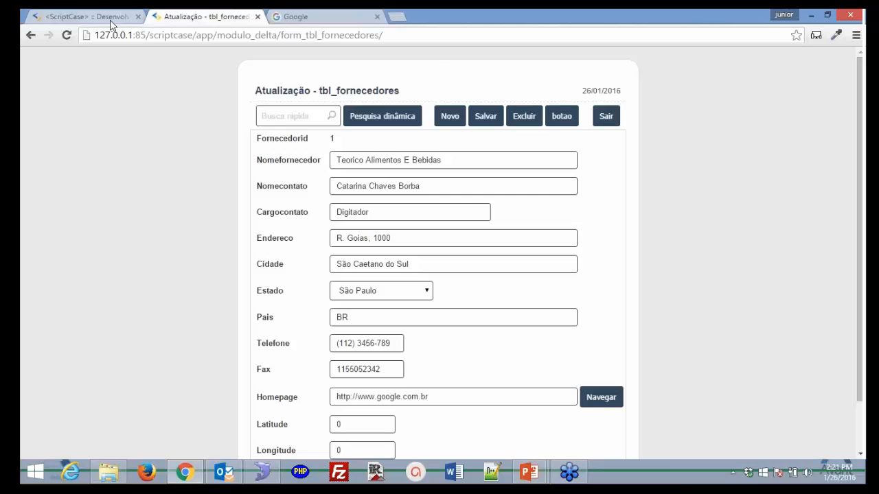
- Back in the editor, collapse the Campos list and expand the Layout settings
click(107, 16)
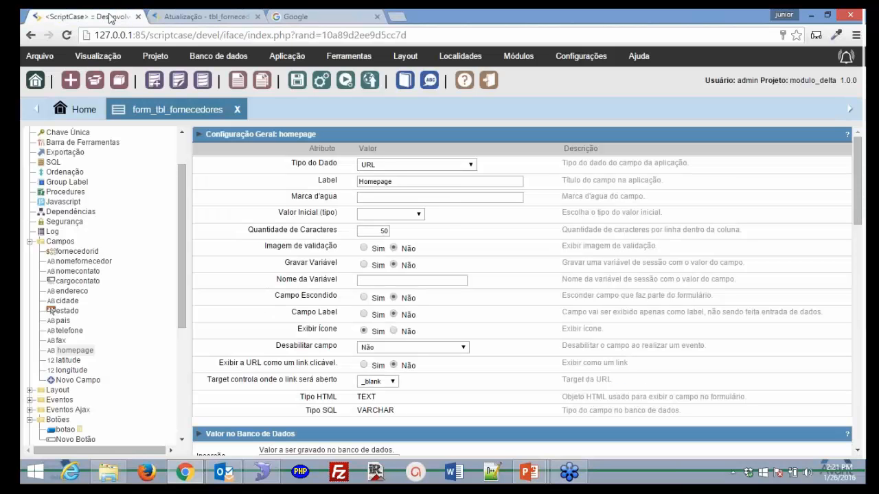
scroll(342, 311, down, 1)
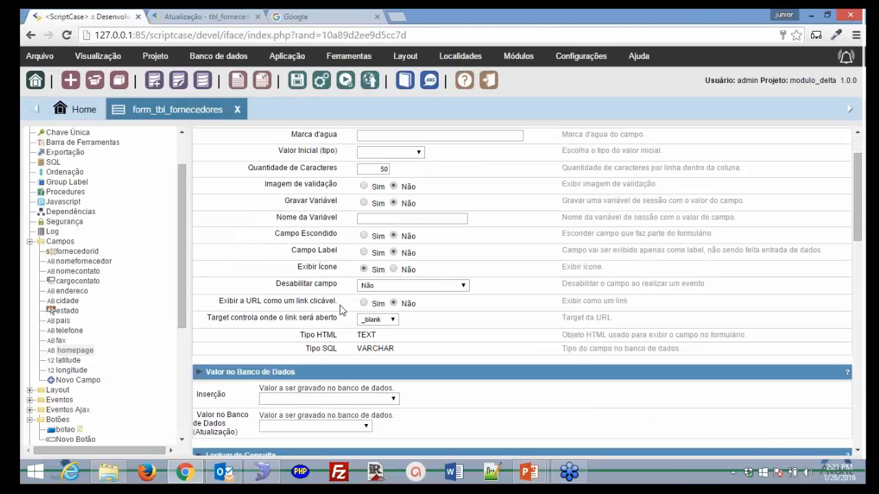
scroll(341, 310, down, 2)
key(ctrl+Tab)
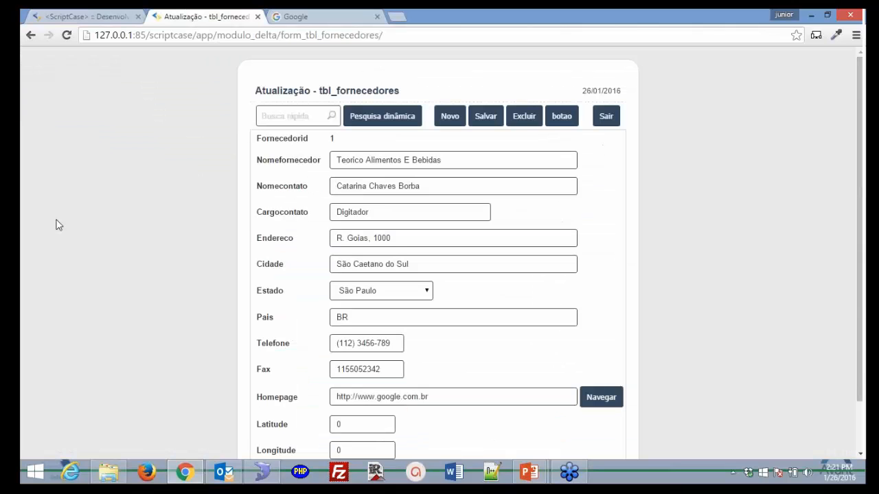
click(88, 17)
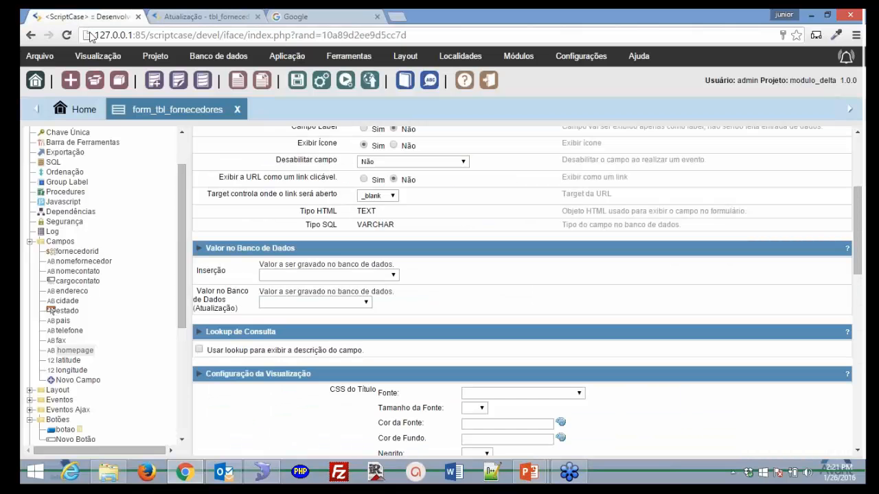
click(30, 242)
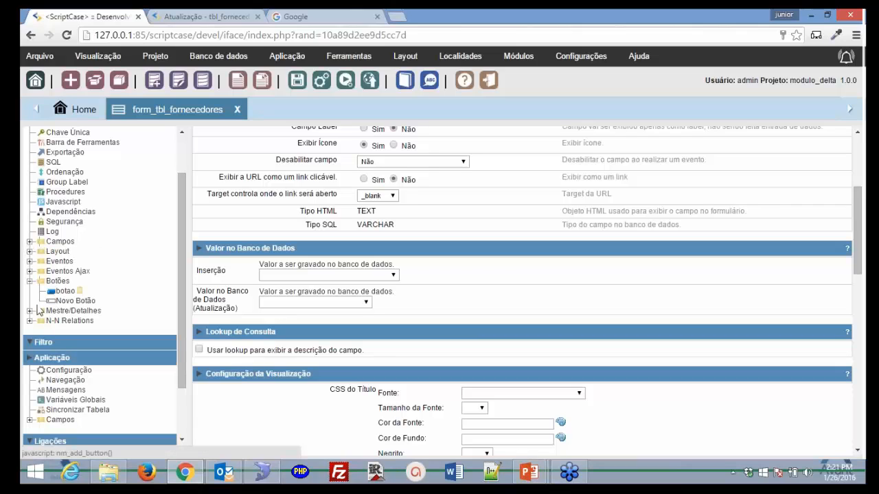
click(30, 251)
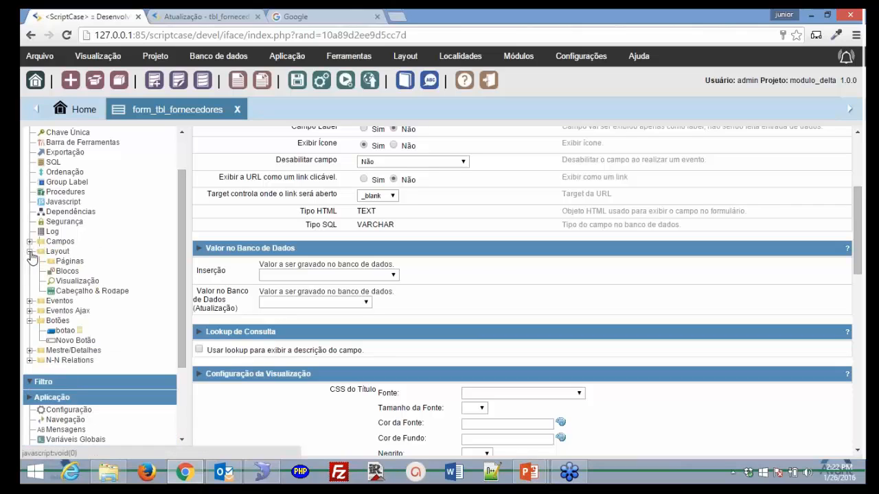
- In Blocos, replace the block label with a first name and enable Título Exibir
click(69, 272)
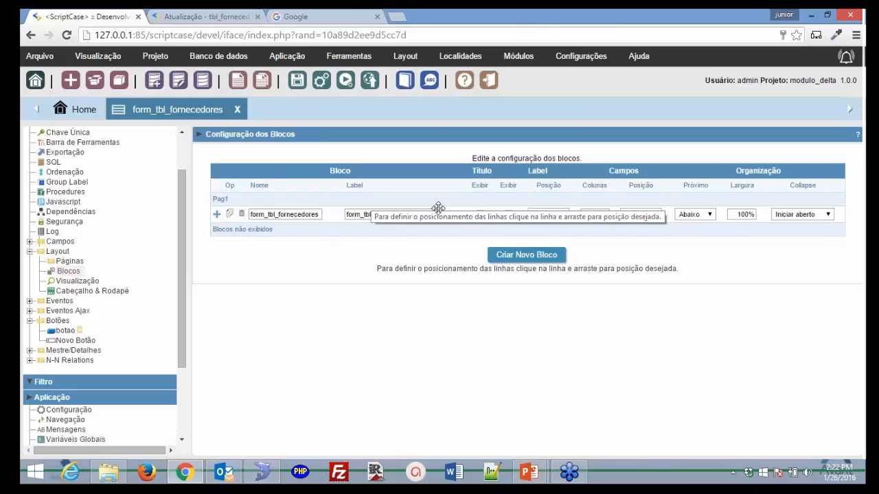
drag(420, 216, 338, 217)
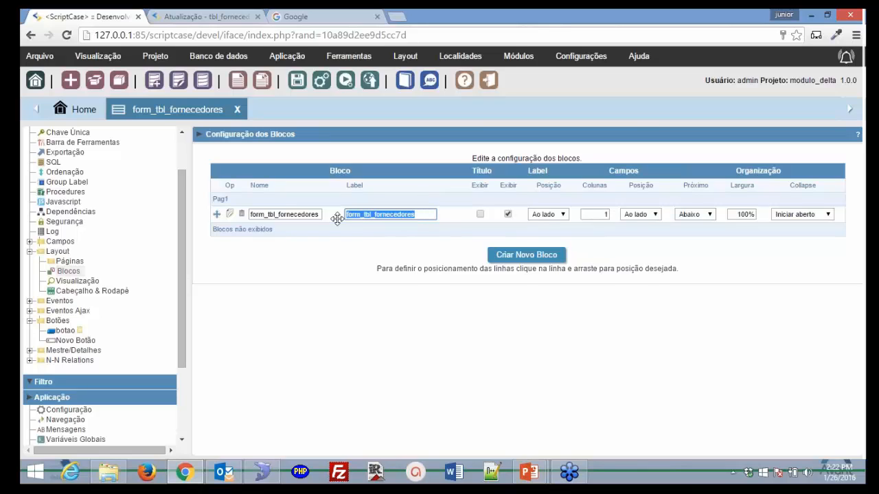
text(Eduardo)
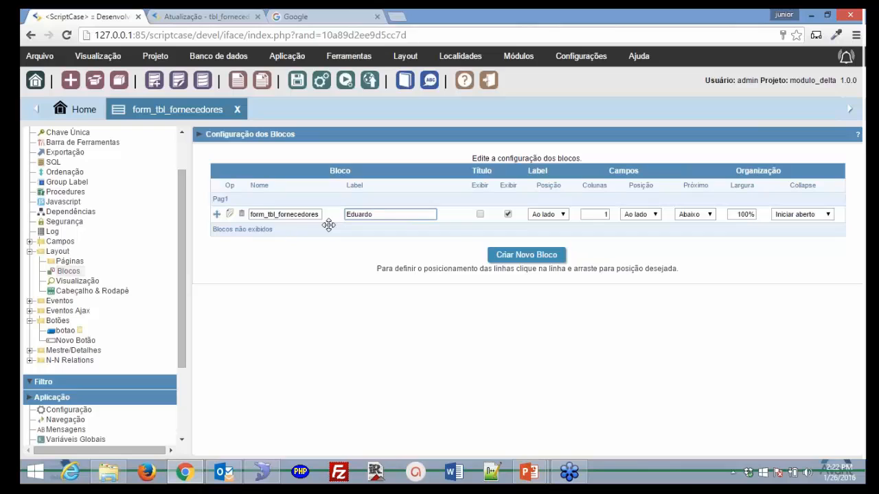
click(480, 215)
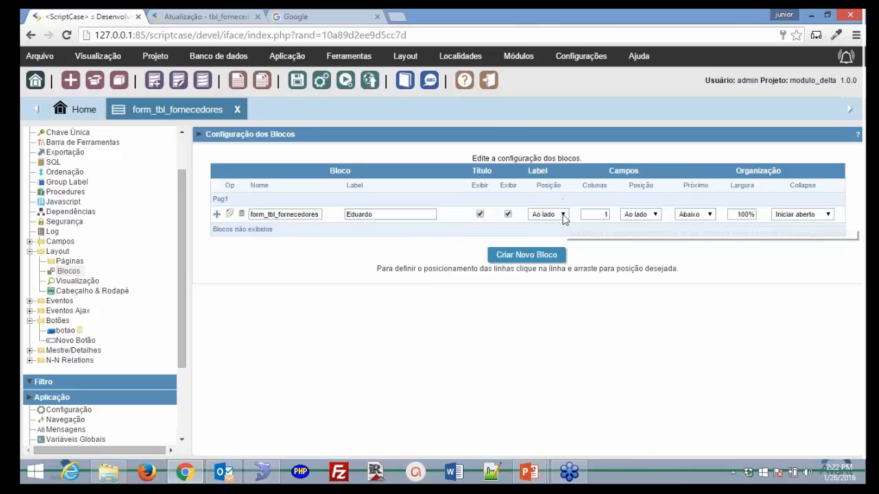
click(563, 215)
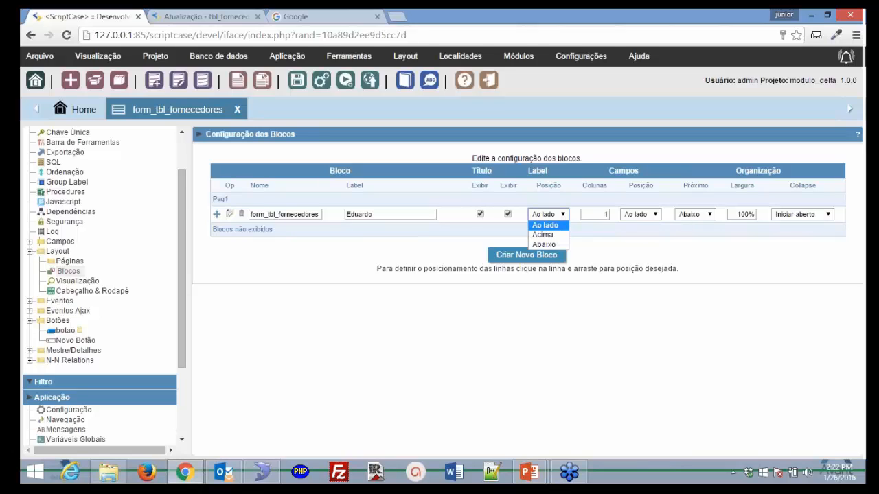
- Set the block's Label Posição to Acima, comparing against the running form
click(206, 17)
drag(256, 160, 321, 162)
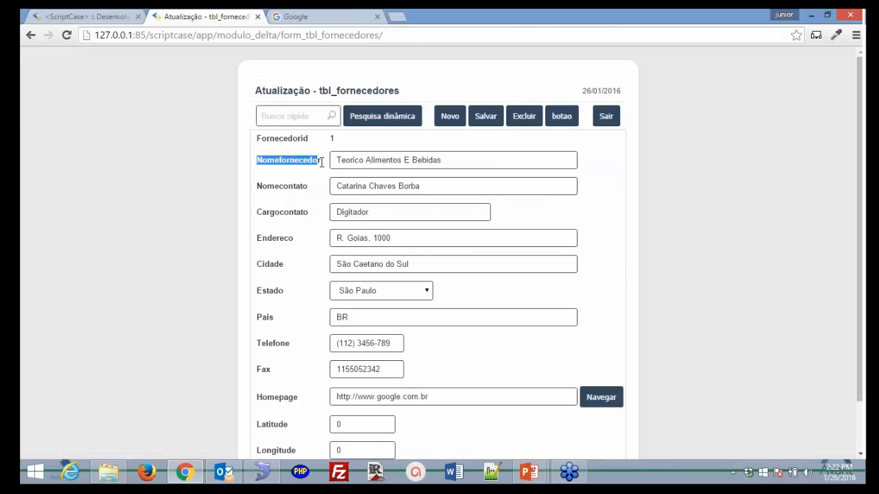
click(112, 19)
click(563, 215)
click(553, 234)
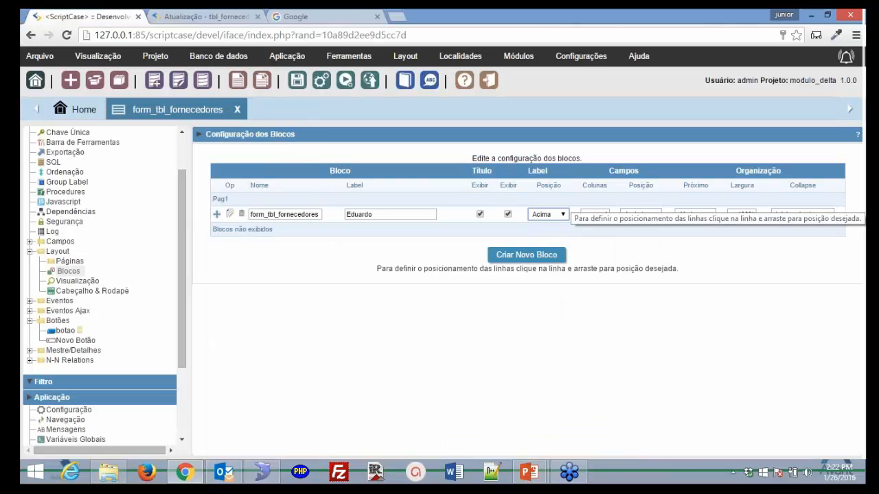
click(196, 16)
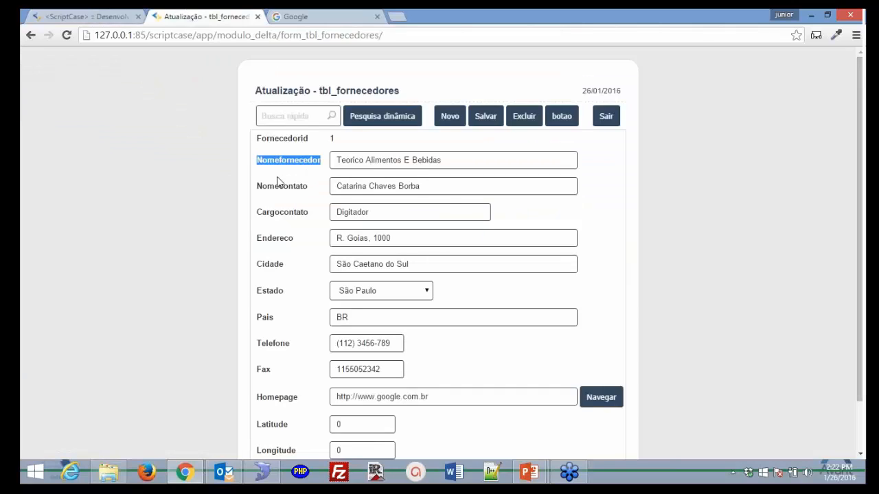
click(79, 17)
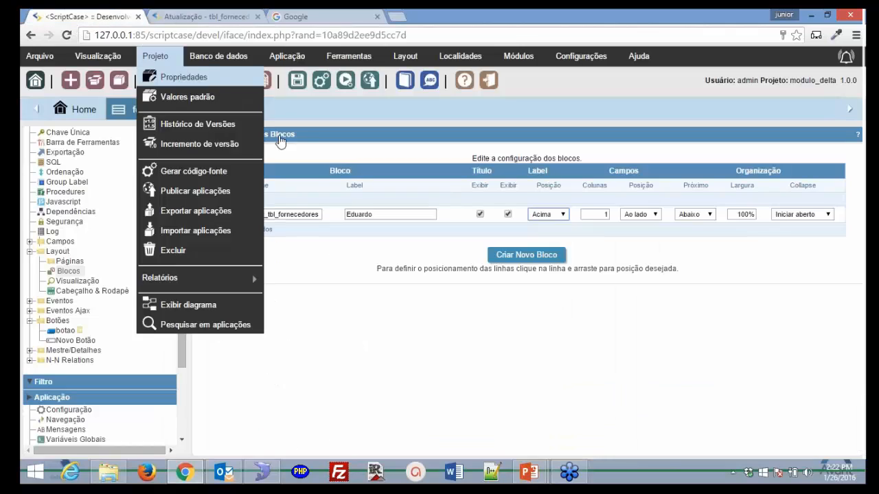
- Set the block to 4 columns, keeping field arrangement, next-block placement and collapse unchanged
click(595, 214)
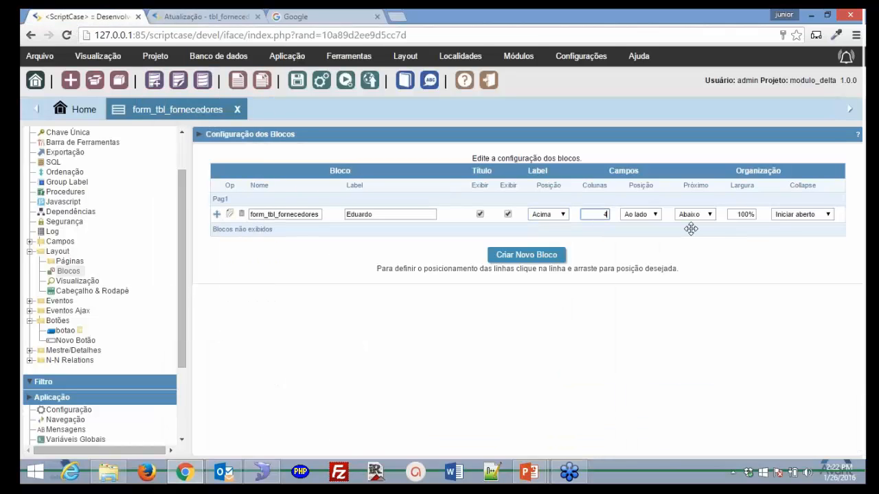
click(683, 246)
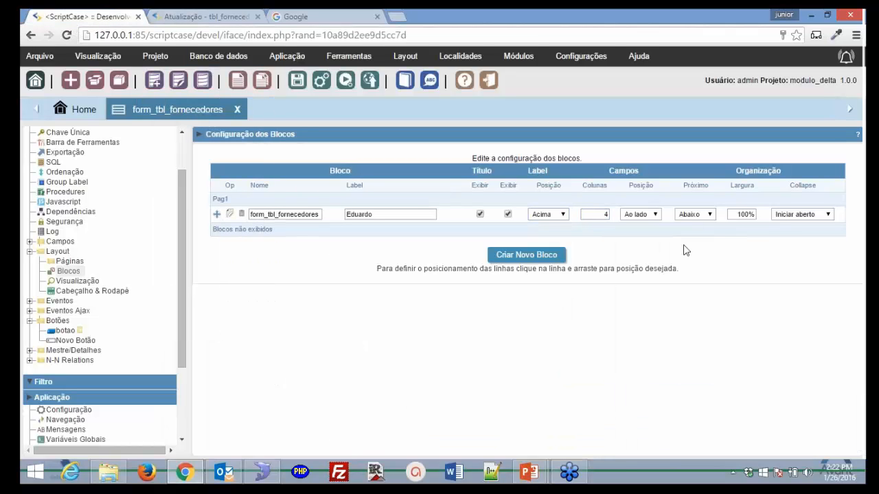
click(654, 215)
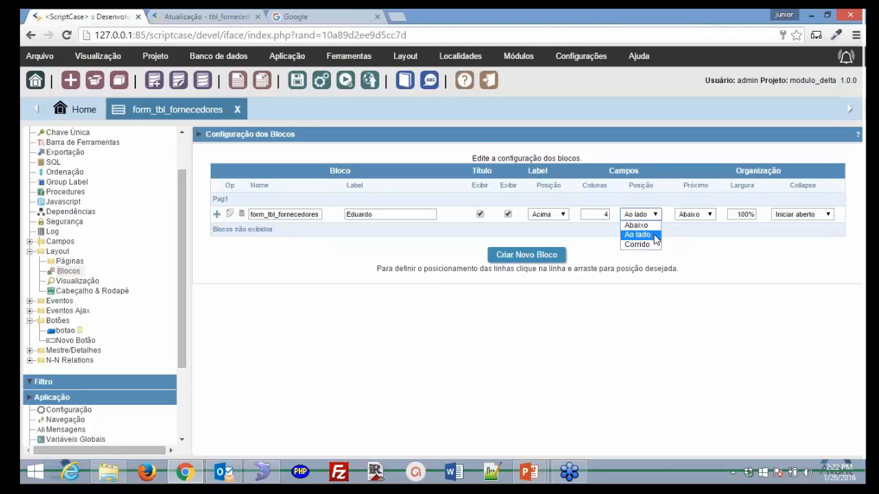
click(697, 246)
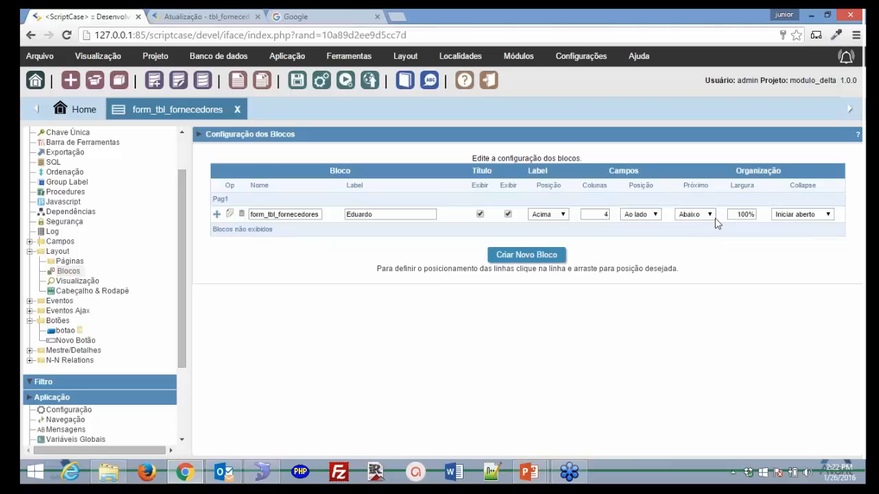
click(709, 214)
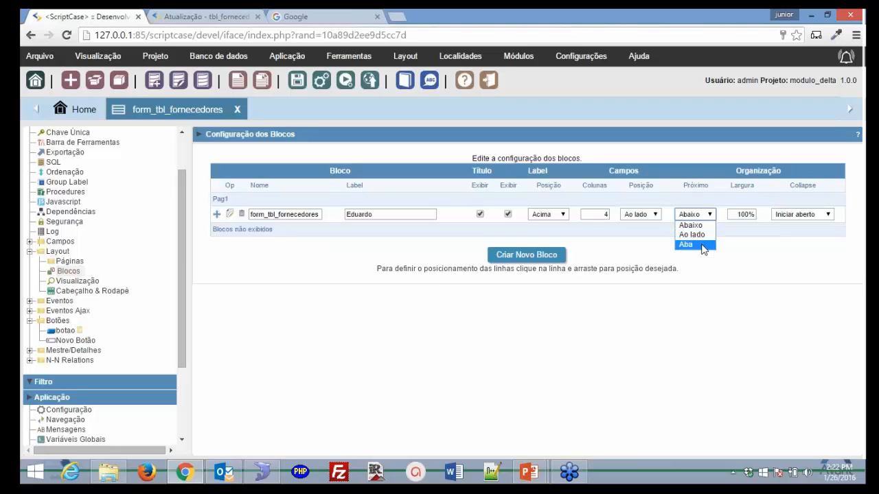
click(738, 239)
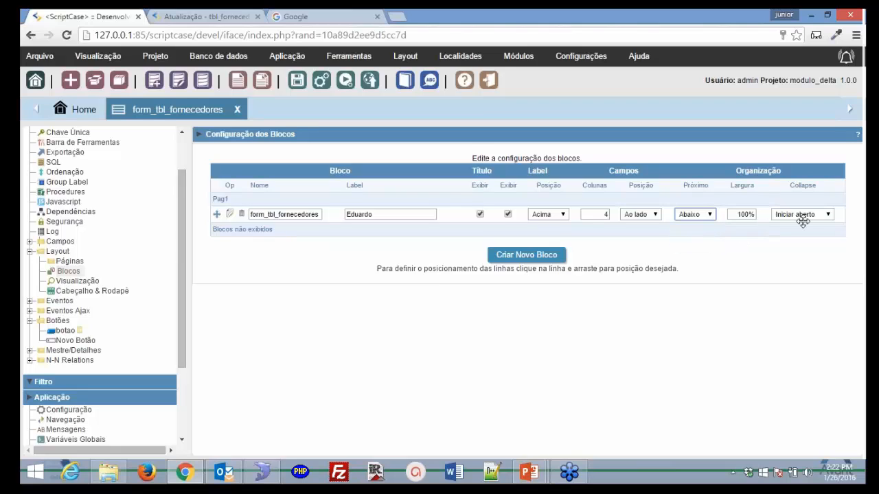
click(828, 216)
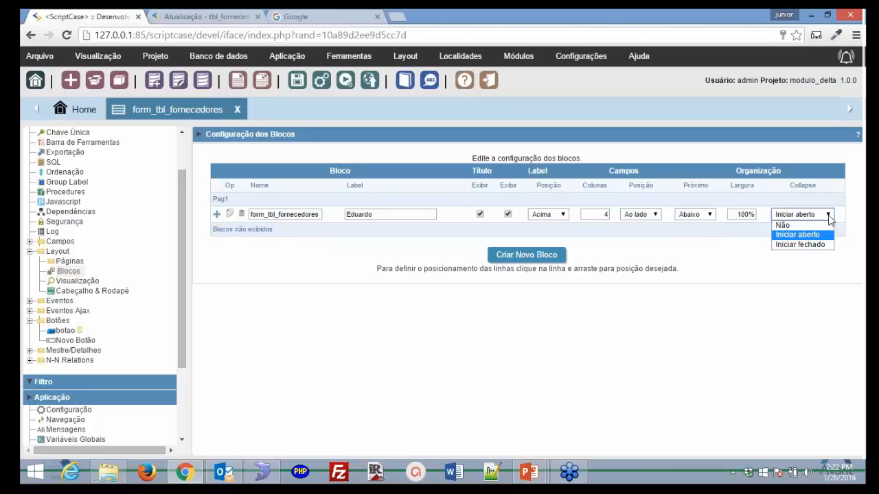
click(829, 217)
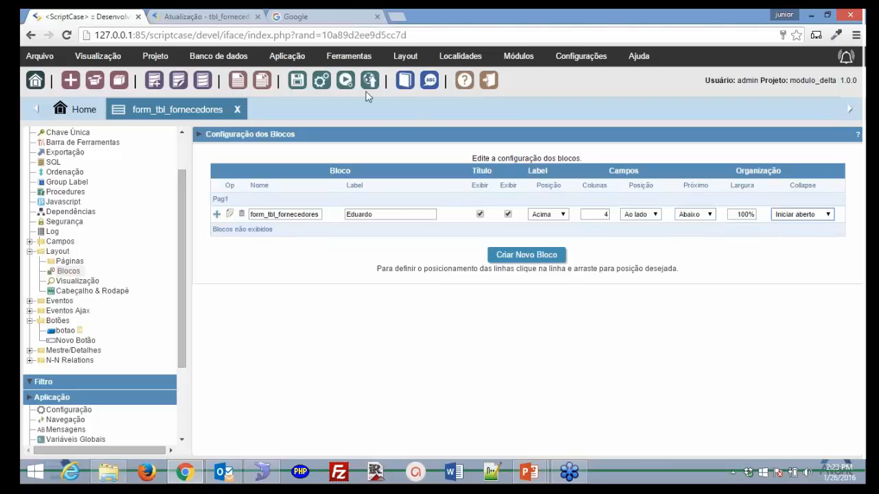
- Run the form and collapse and expand the Eduardo section twice, then return to the block settings
click(345, 83)
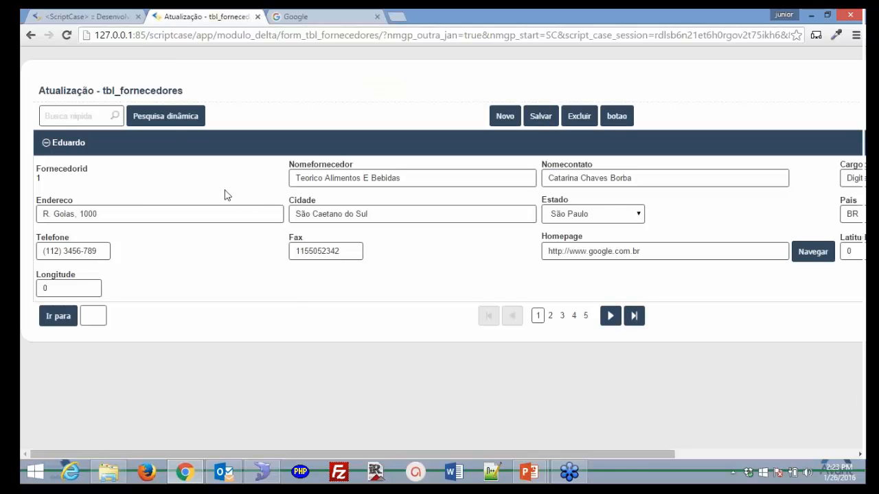
click(46, 146)
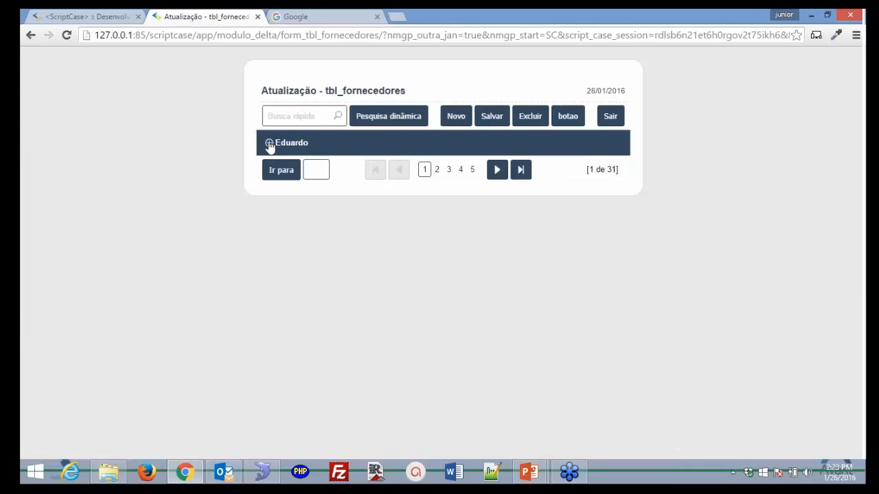
click(268, 144)
click(46, 143)
click(269, 144)
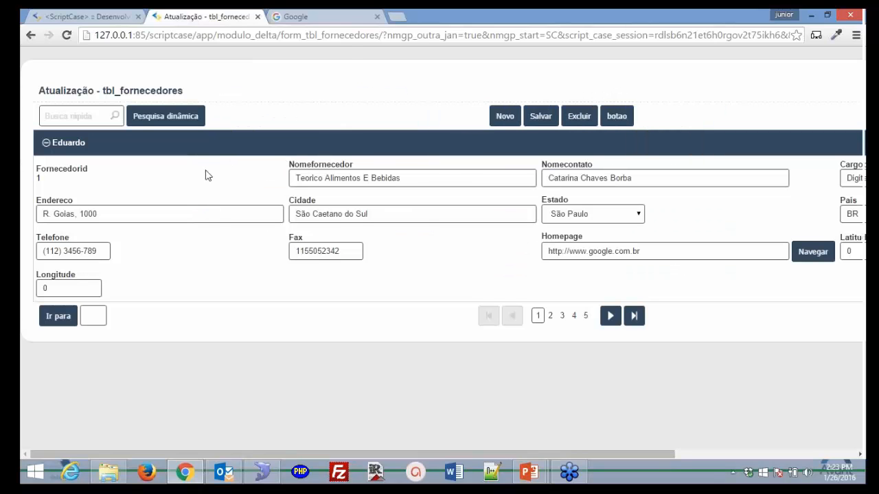
click(97, 17)
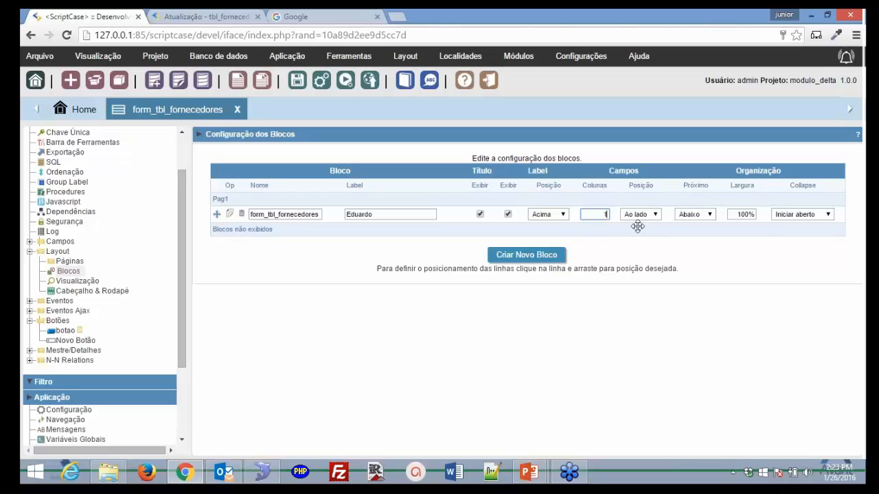
- Create a new block named Bloco_1 with the label bloco1
click(549, 259)
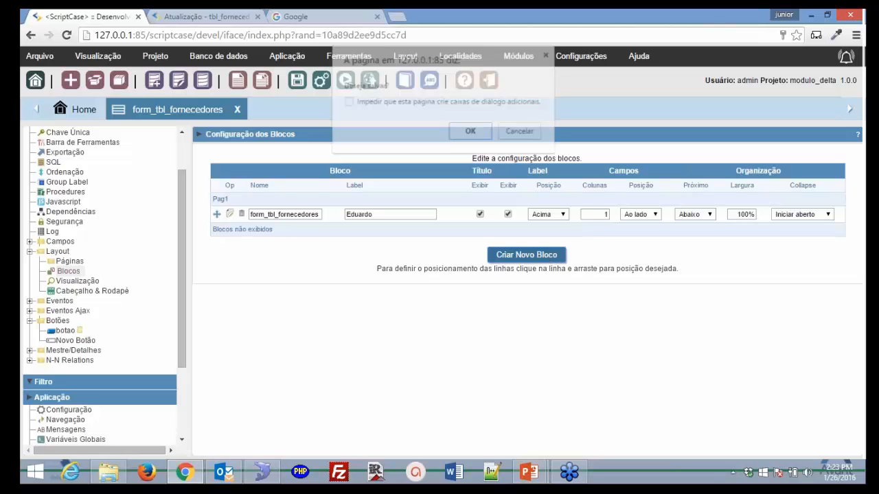
click(474, 132)
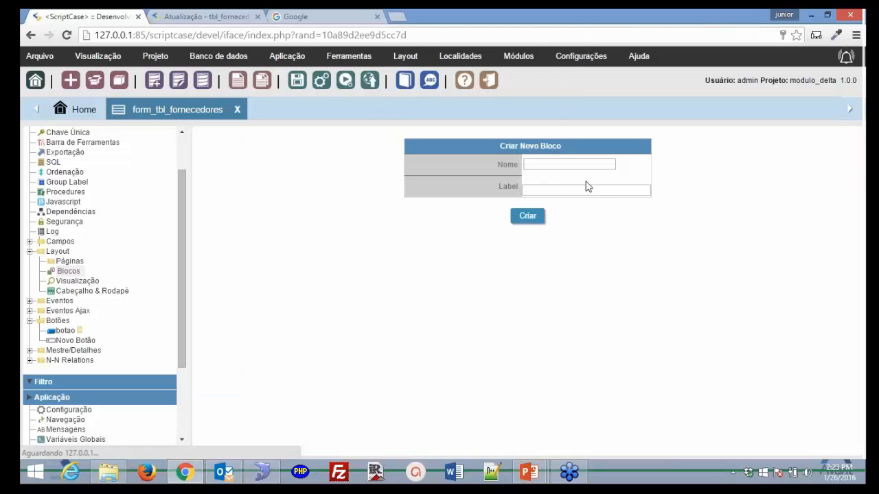
click(580, 165)
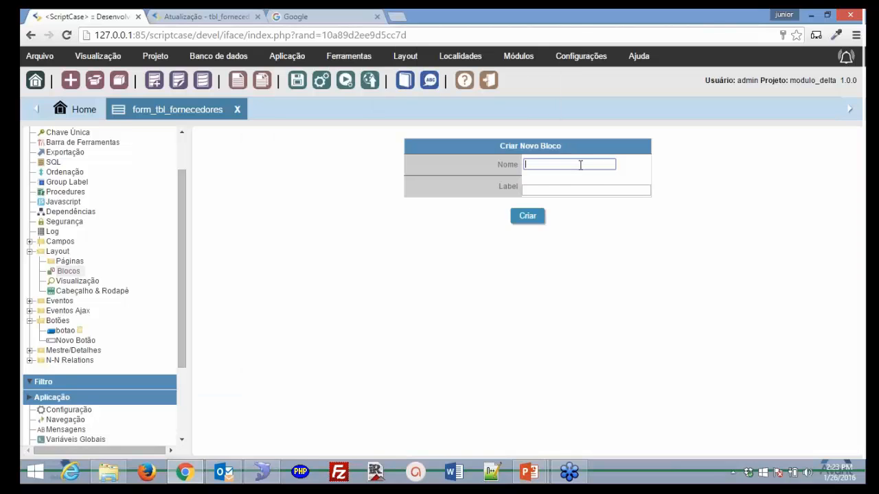
text(Bloco_1)
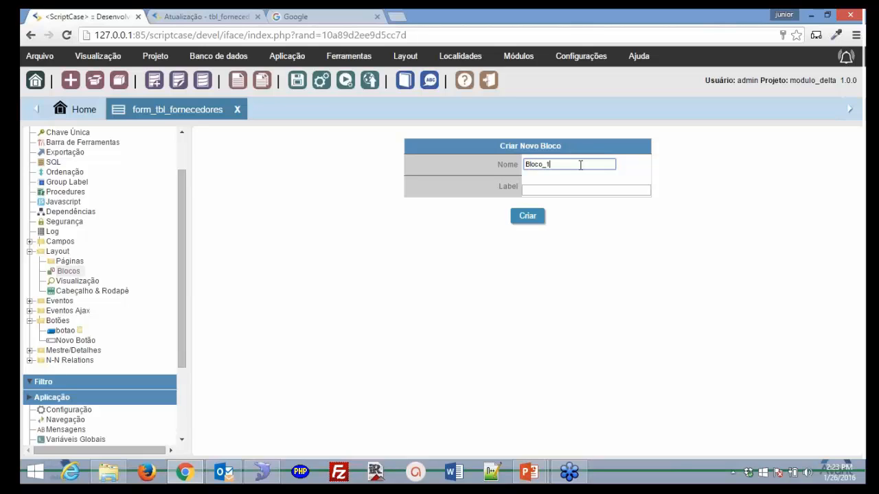
click(577, 190)
text(bloco)
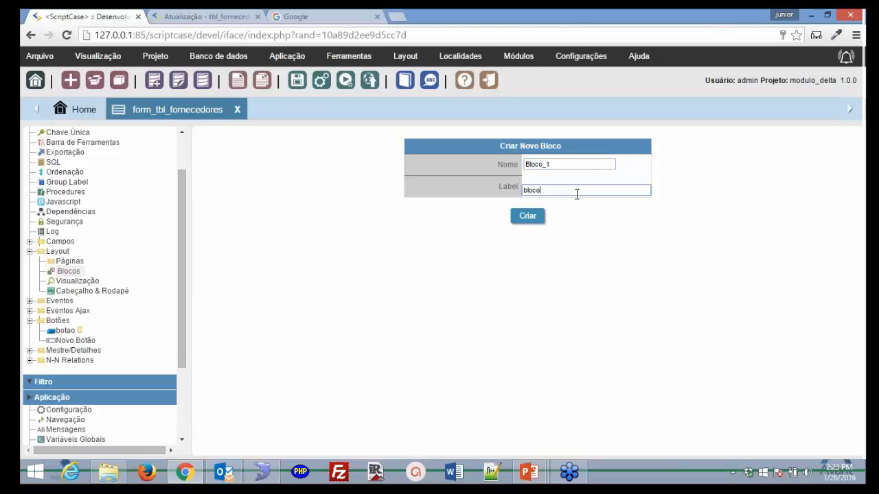
text(1)
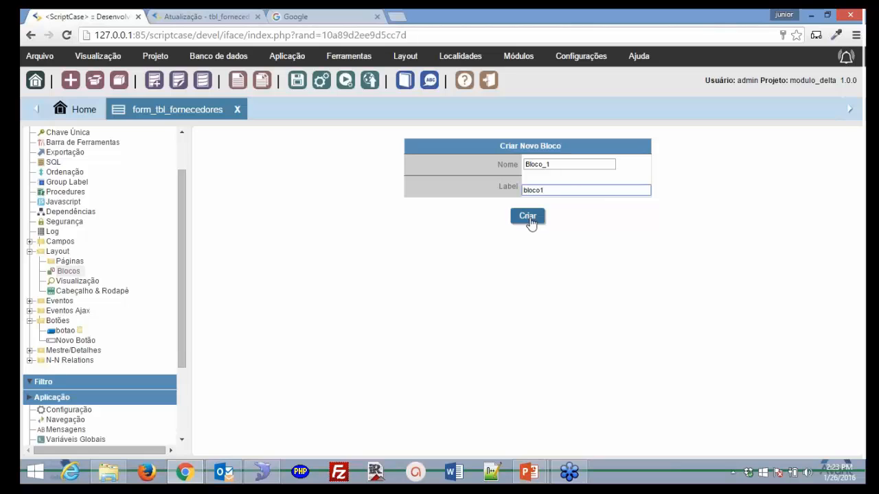
click(527, 216)
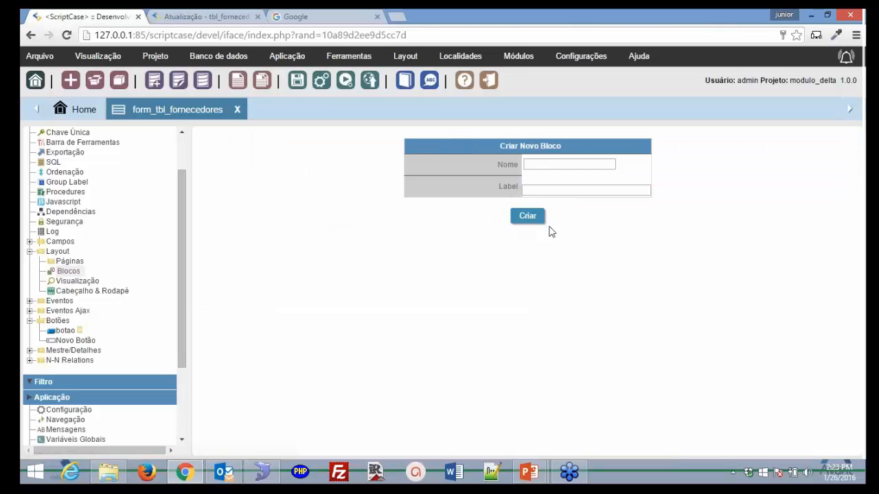
- Create a second block named bloco2 with the label bloco3
click(544, 165)
text(bloco)
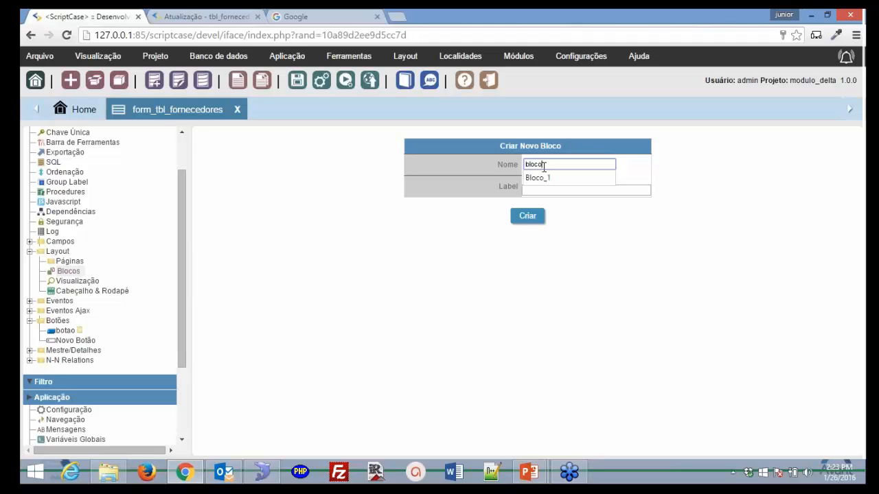
text(2)
key(Tab)
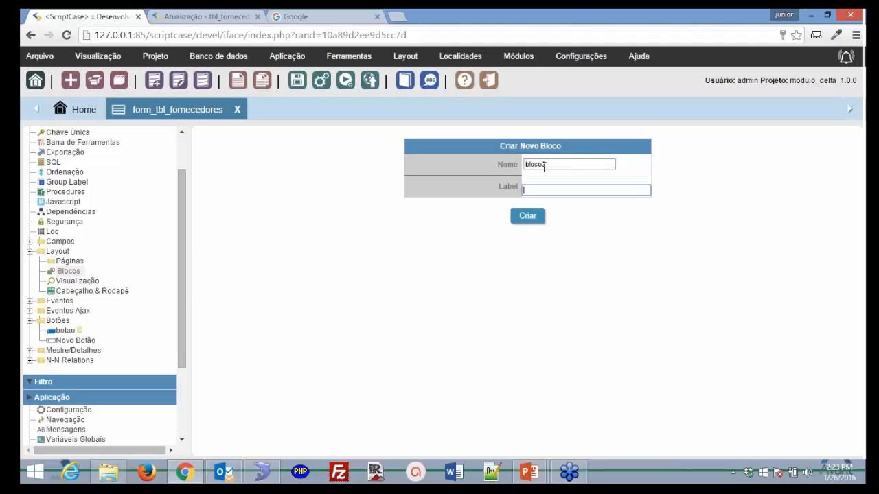
text(bloco)
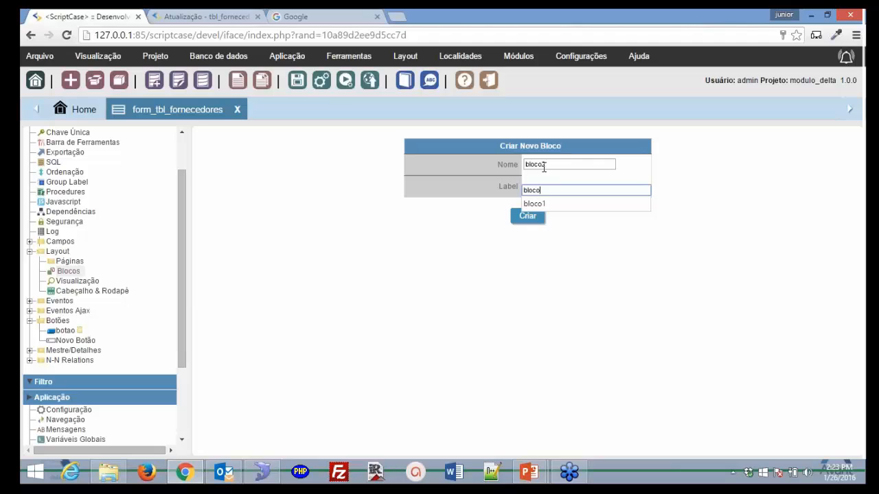
text(3)
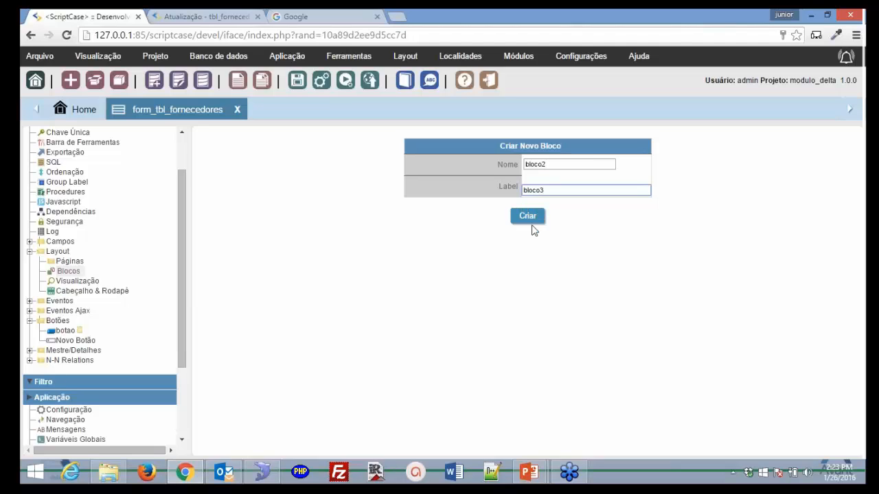
click(529, 218)
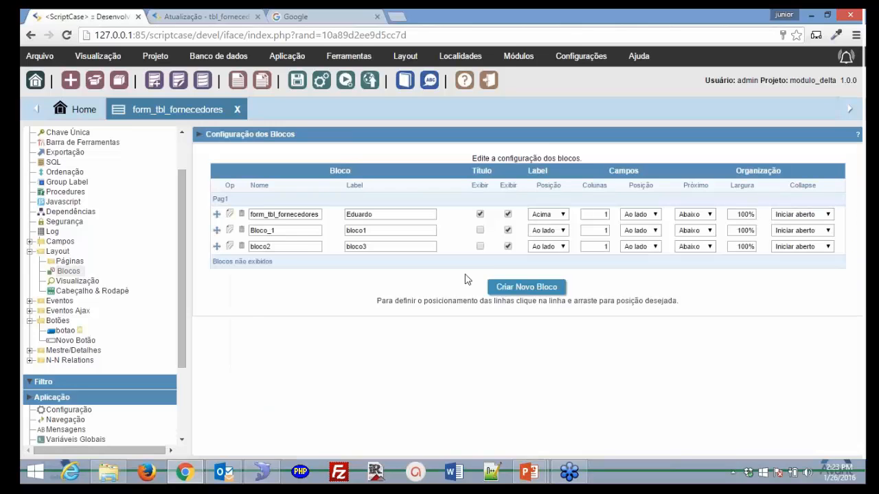
- Set Bloco_1 to 3 columns and bloco2 to 2 columns, then run the form
click(602, 230)
click(603, 246)
text(2)
click(345, 82)
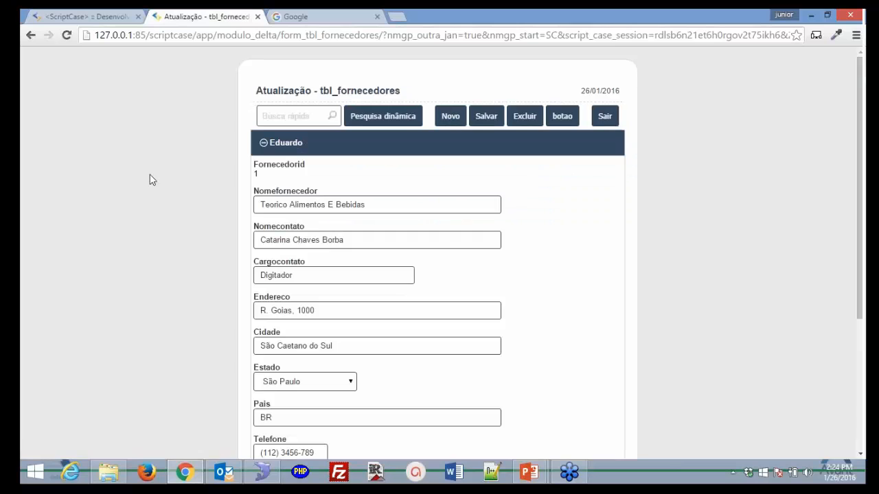
- Back in ScriptCase, bring up the Posicionamento dos campos settings
click(61, 17)
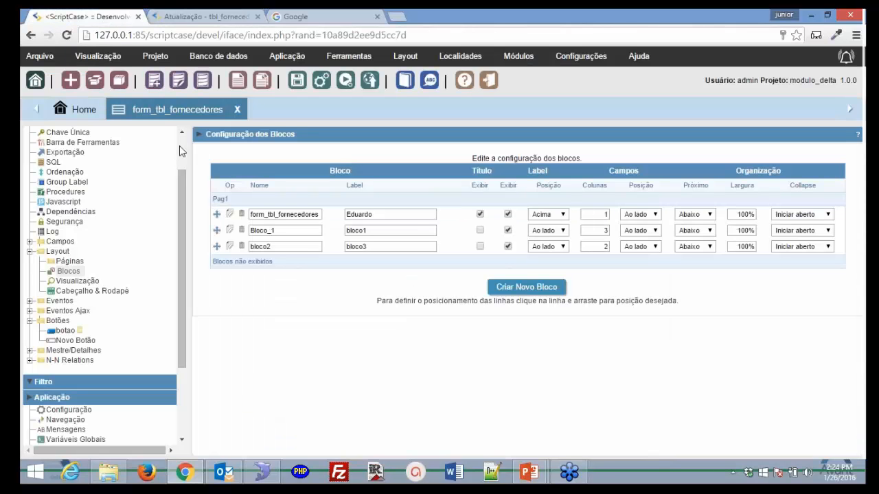
scroll(179, 146, up, 2)
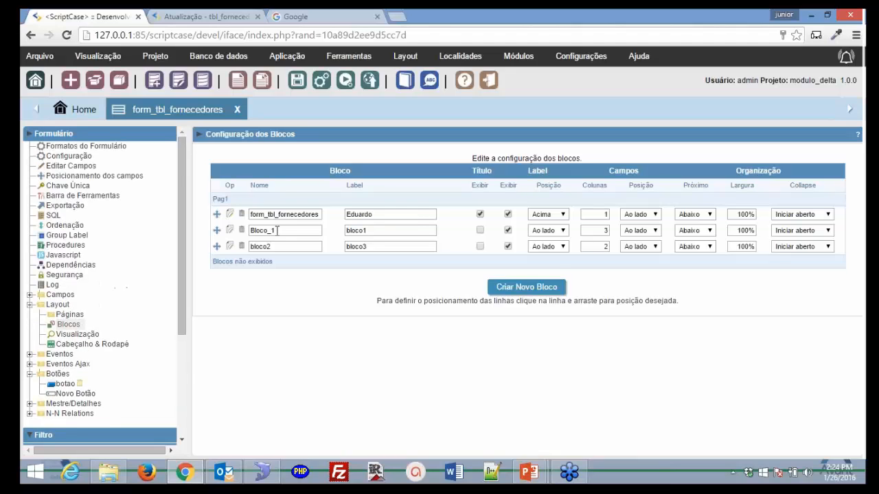
click(139, 178)
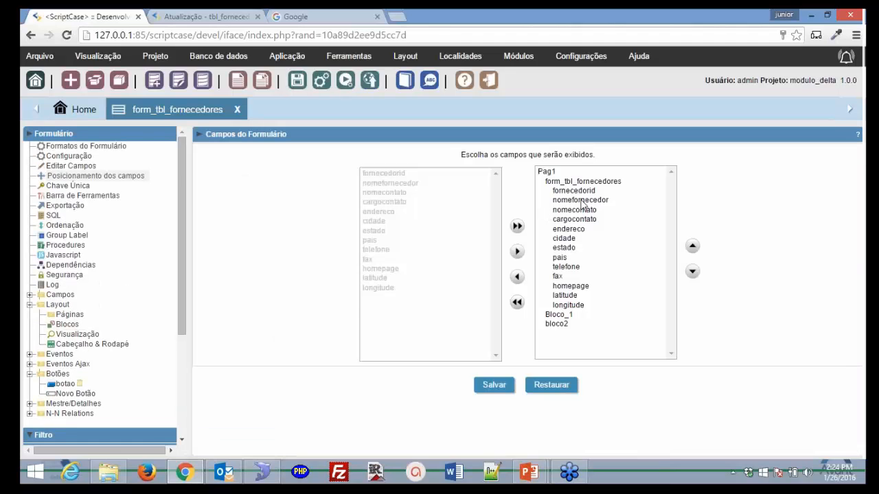
- Remove the latitude and longitude fields from the form
click(581, 201)
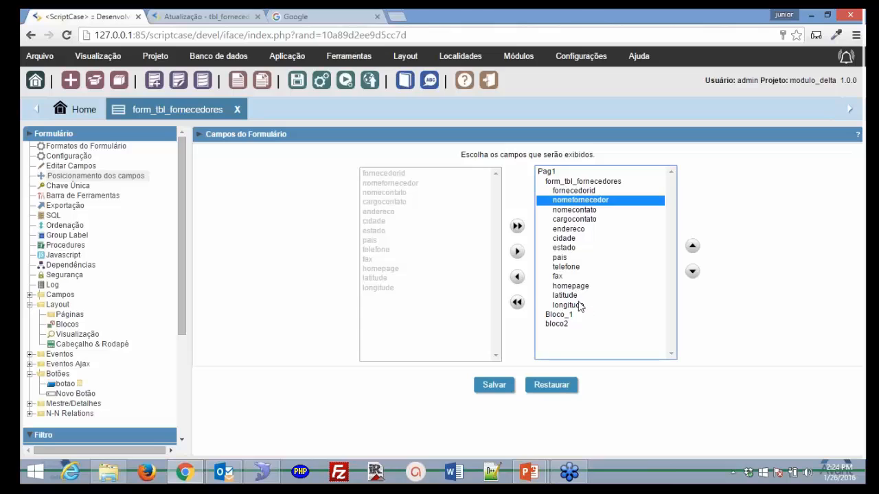
click(575, 296)
shift+click(576, 305)
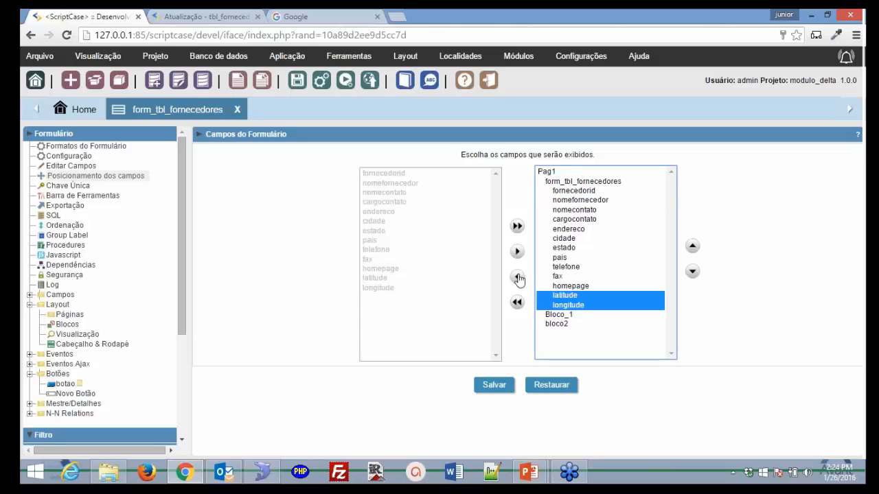
click(518, 278)
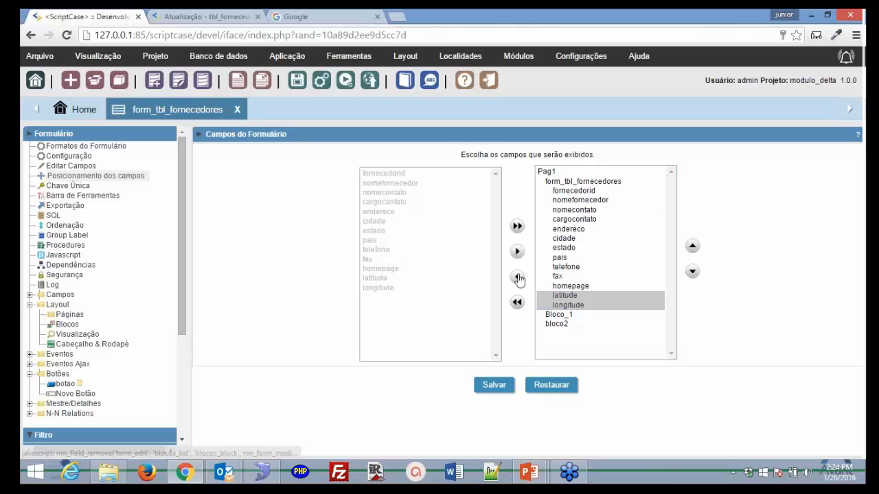
- Put nomefornecedor–cargocontato in Bloco_1 and endereco–homepage in bloco2, save, and run the form
shift+click(580, 286)
click(692, 272)
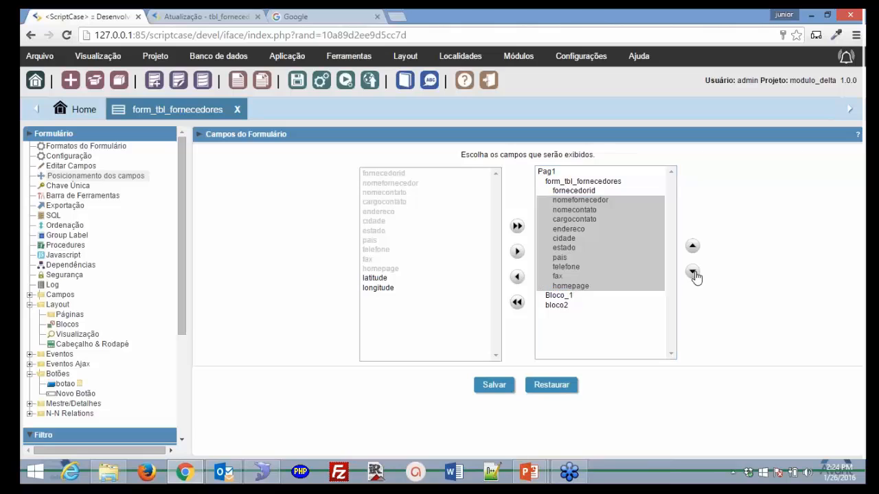
click(593, 238)
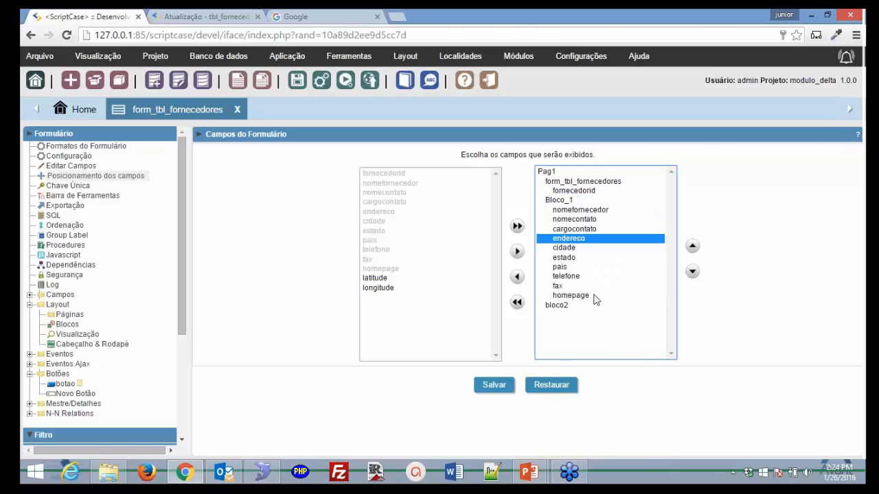
shift+click(595, 295)
click(692, 272)
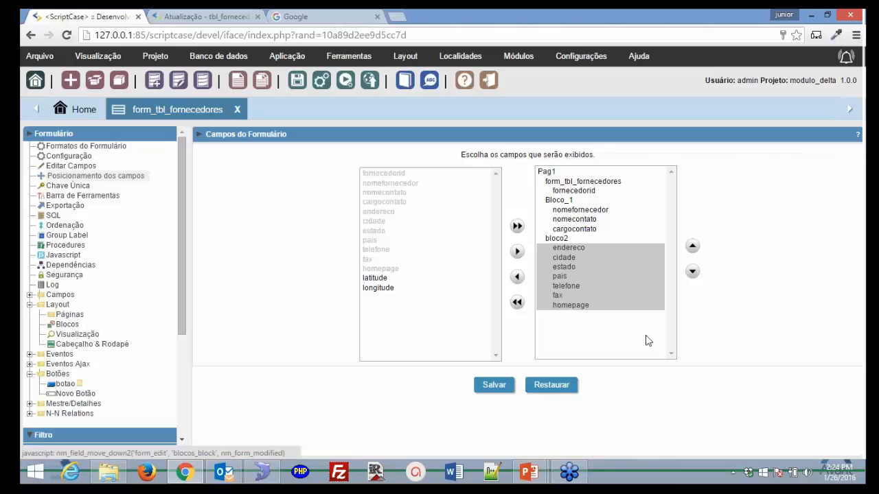
click(492, 387)
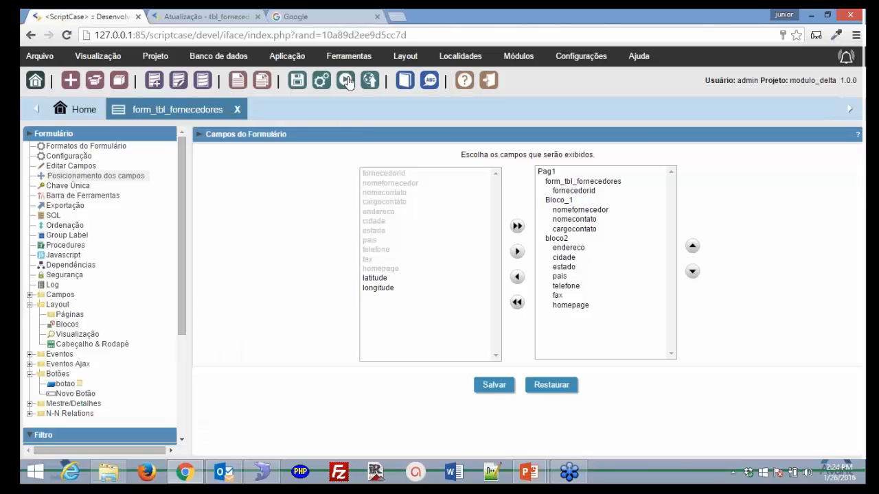
click(346, 81)
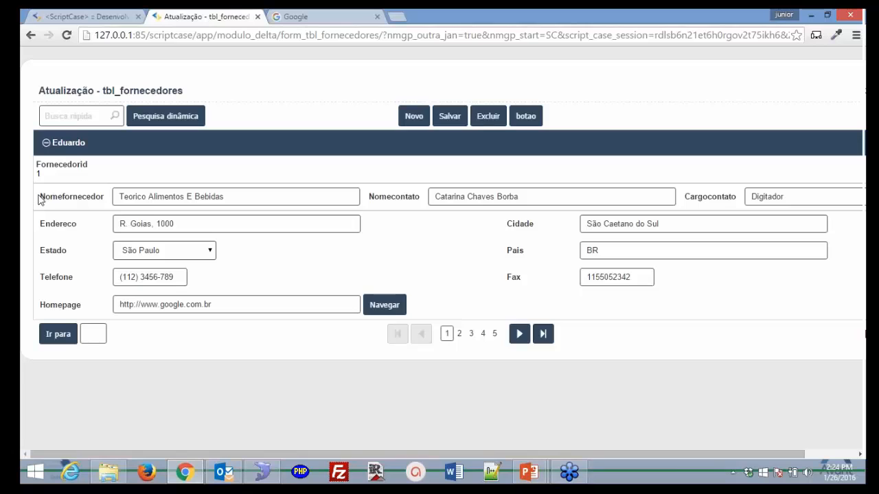
- Highlight the name and contact rows in the running form, then go to the blocks configuration
drag(39, 197, 106, 197)
drag(382, 197, 423, 214)
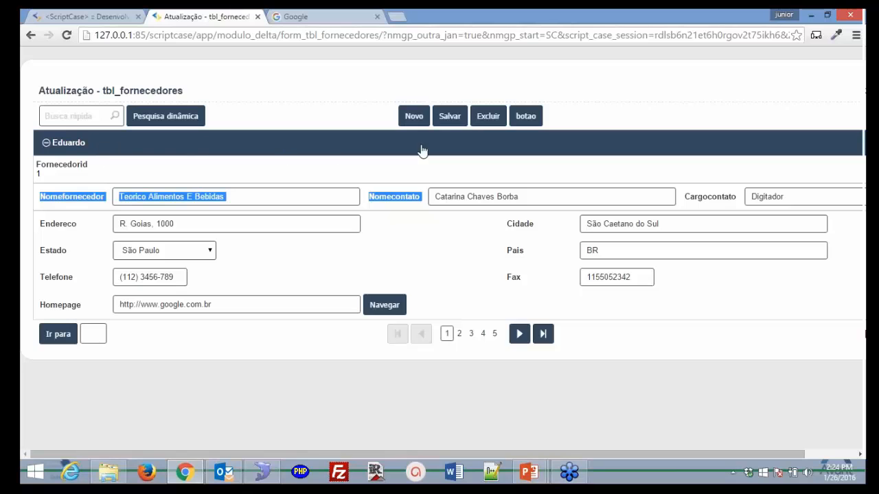
click(79, 18)
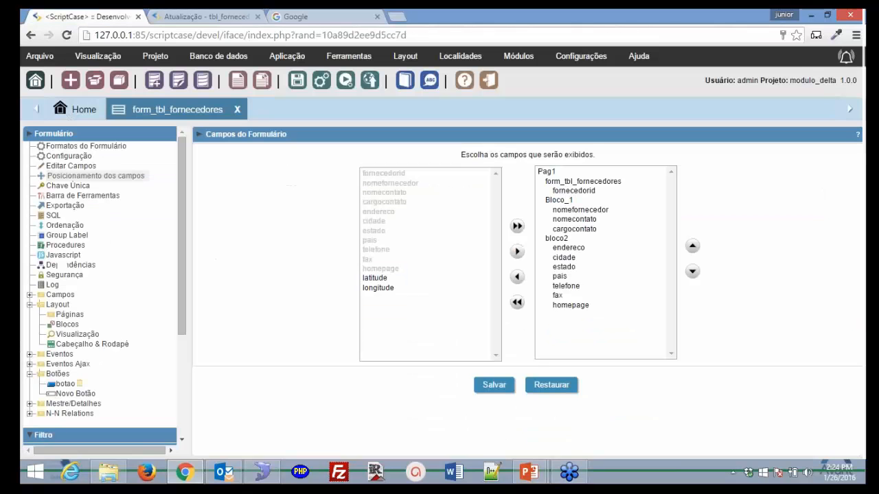
click(67, 324)
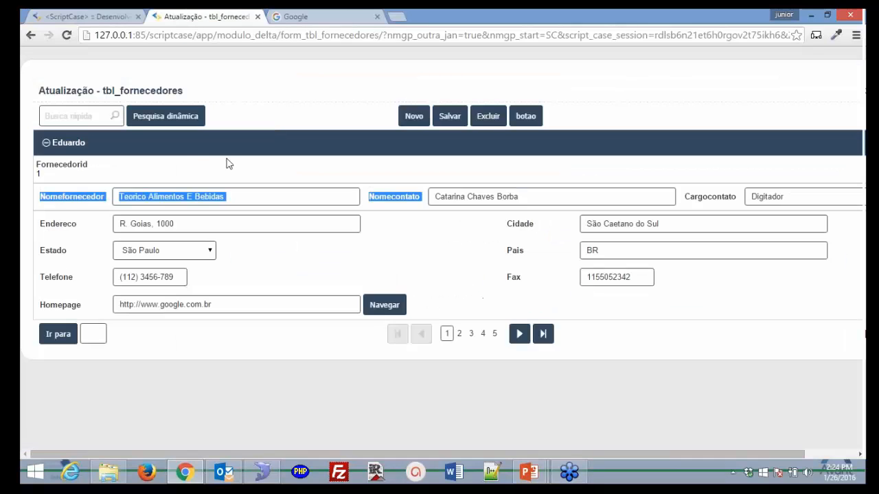
click(218, 17)
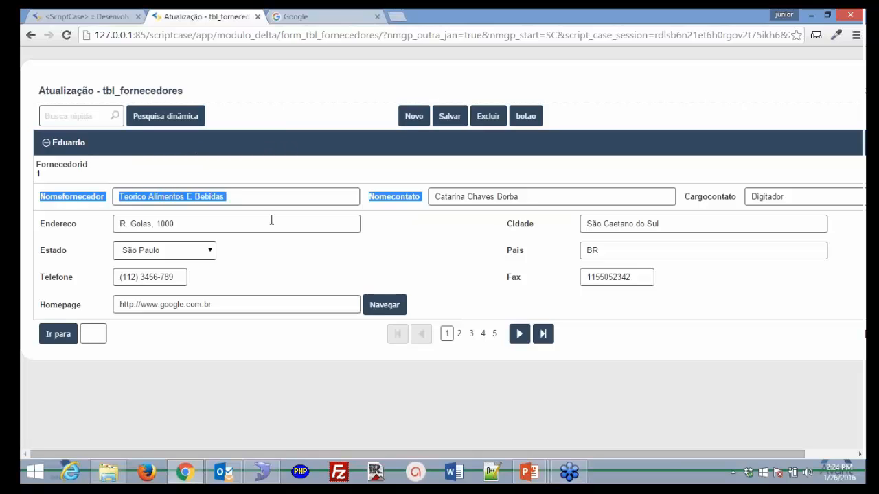
click(414, 263)
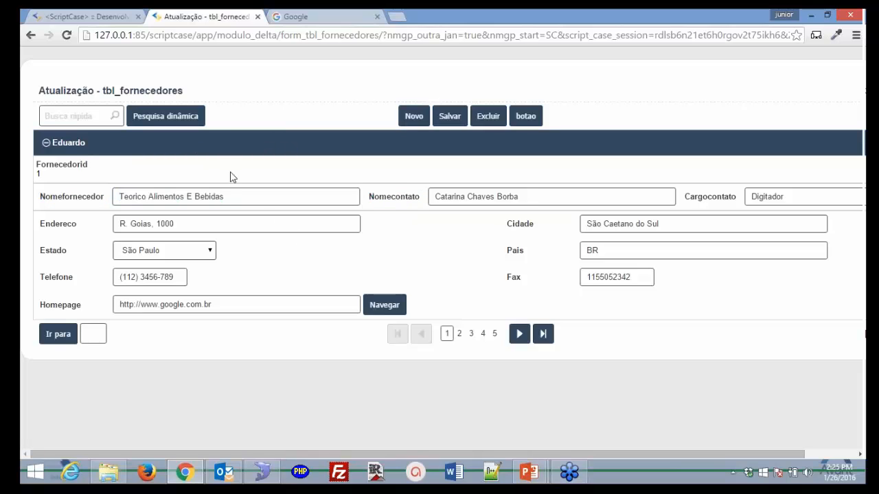
click(99, 19)
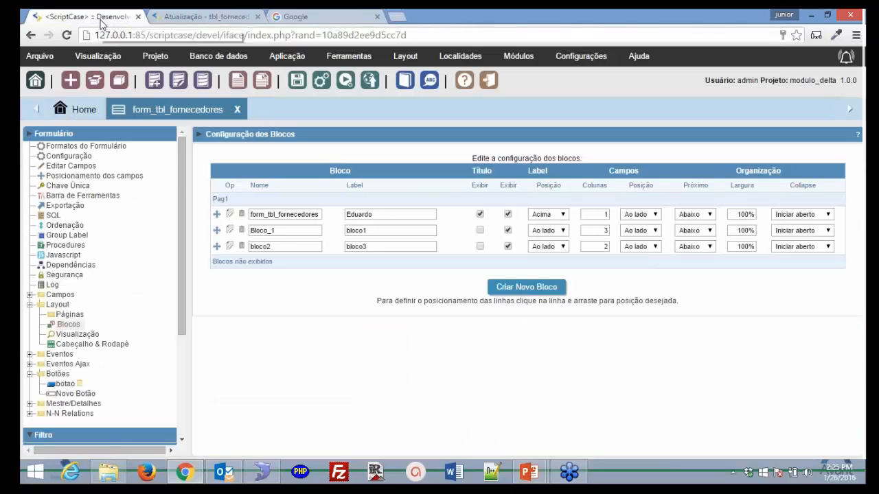
- Set Bloco_1's next block to Ao lado and rerun the form to preview it
click(695, 231)
click(687, 250)
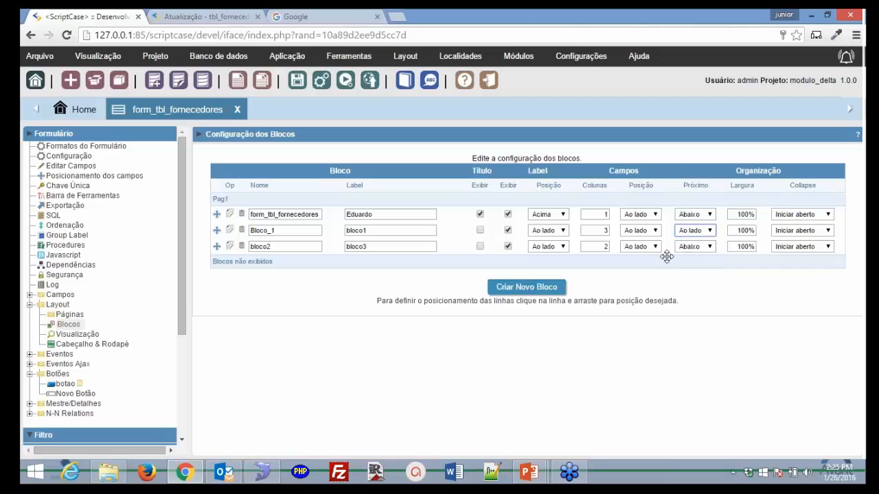
click(345, 83)
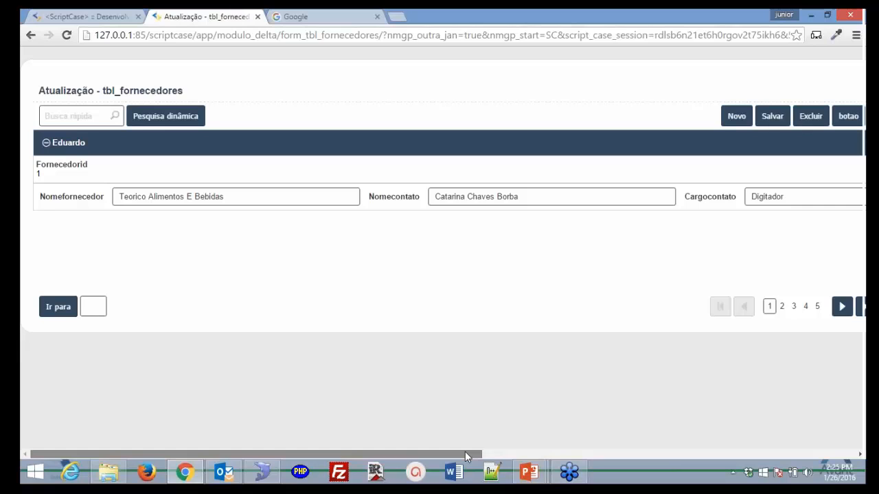
drag(465, 451, 114, 22)
- Try setting Bloco_1's next block to Aba and run the form
click(113, 19)
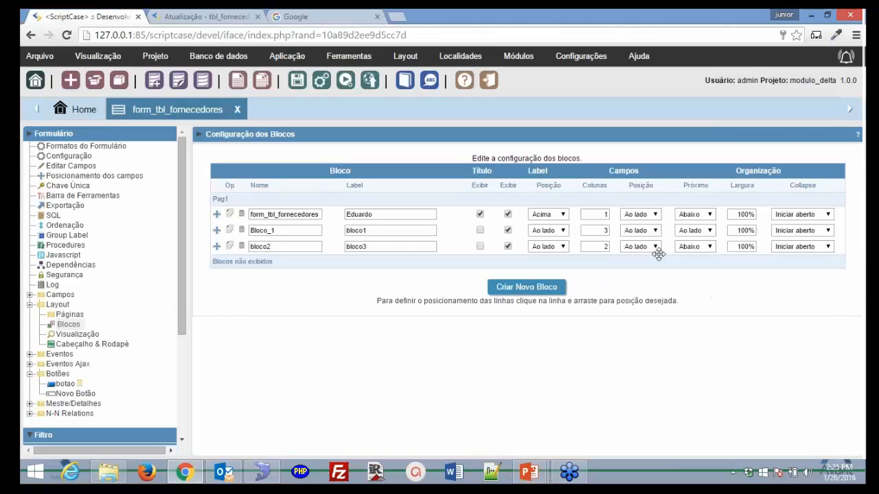
click(711, 236)
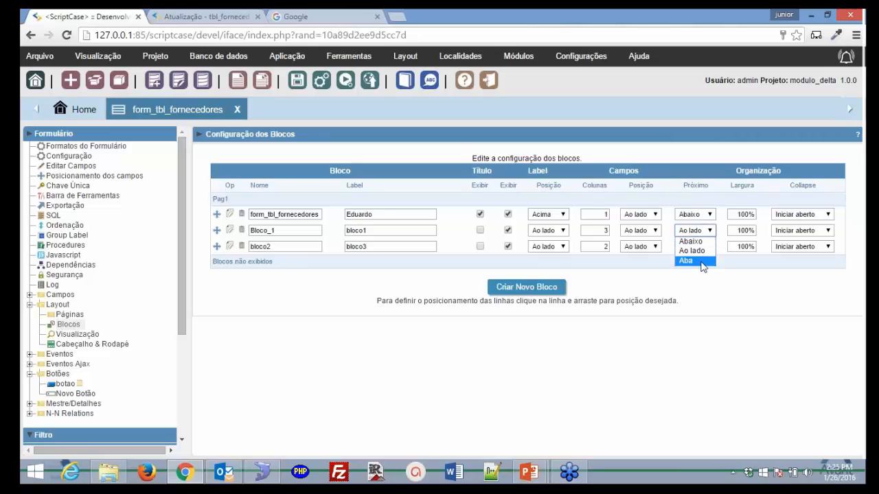
click(693, 260)
click(345, 81)
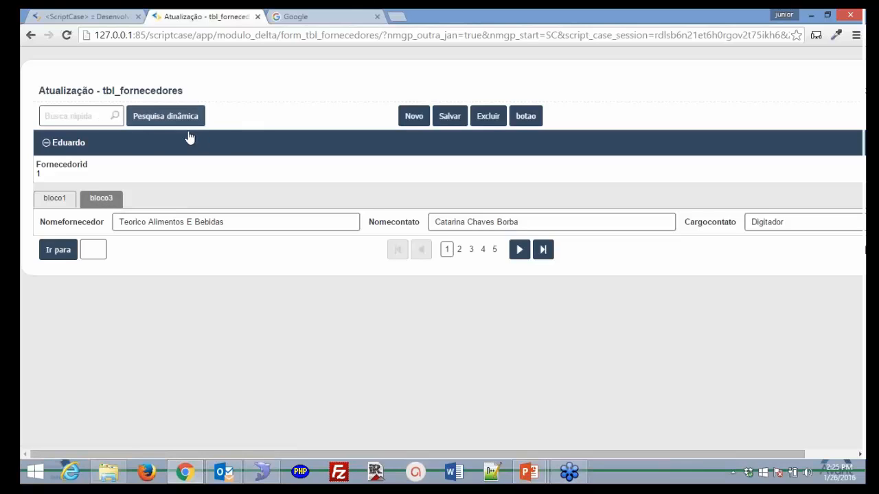
- Change Bloco_1's next block to Abaixo, rerun the form, and return to the block settings
click(105, 18)
click(708, 232)
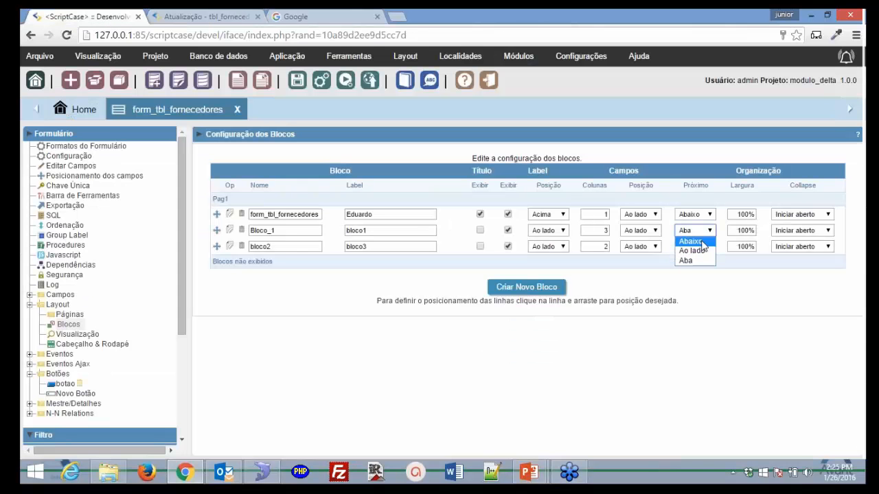
click(695, 256)
click(344, 81)
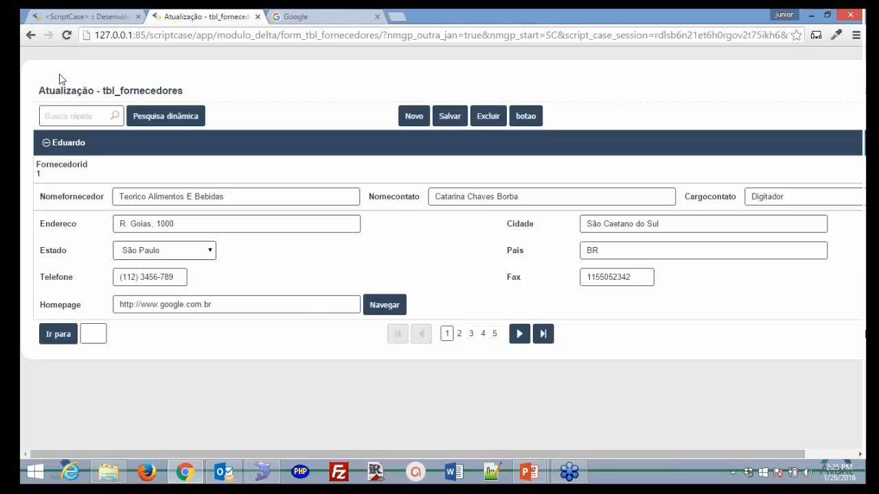
click(65, 15)
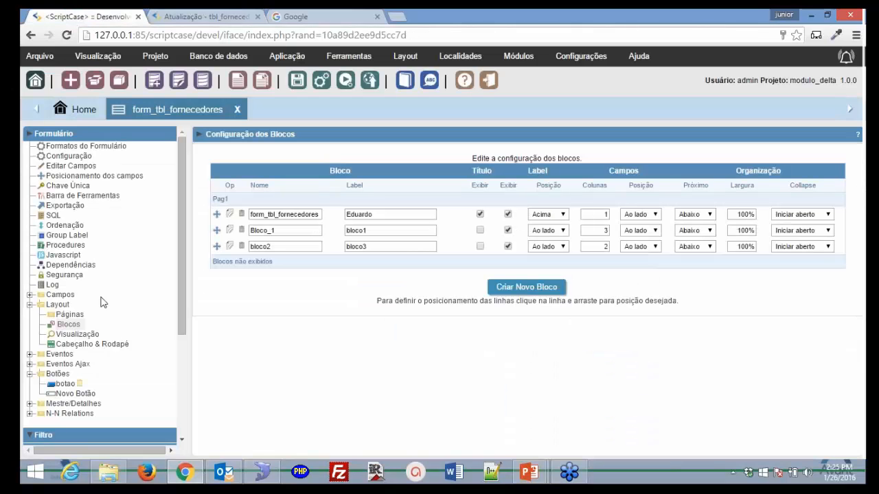
- First attempt: enter page name Pag2 with title Pag3, run the form, and view the blocks
click(71, 316)
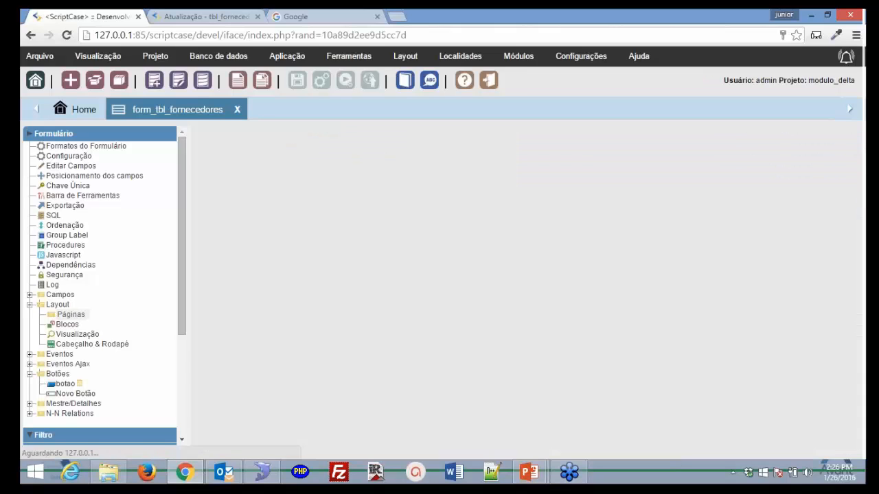
click(475, 215)
text(Pa)
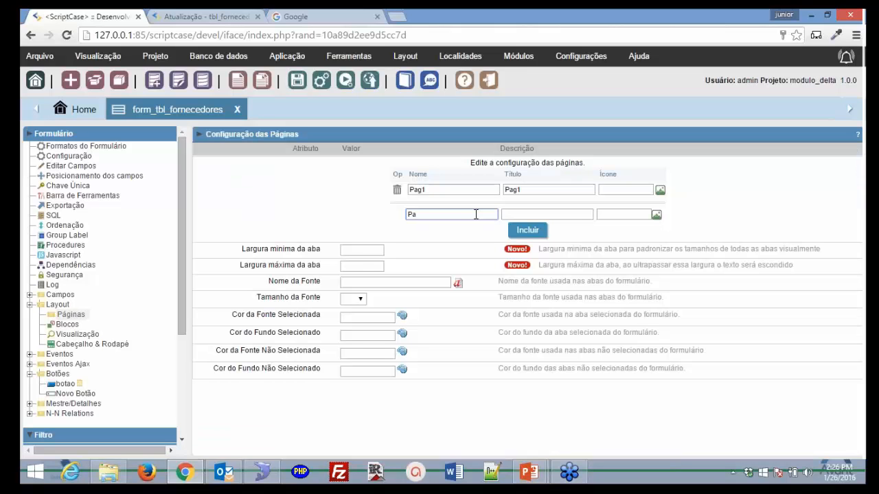
text(g2)
key(Tab)
text(Pag)
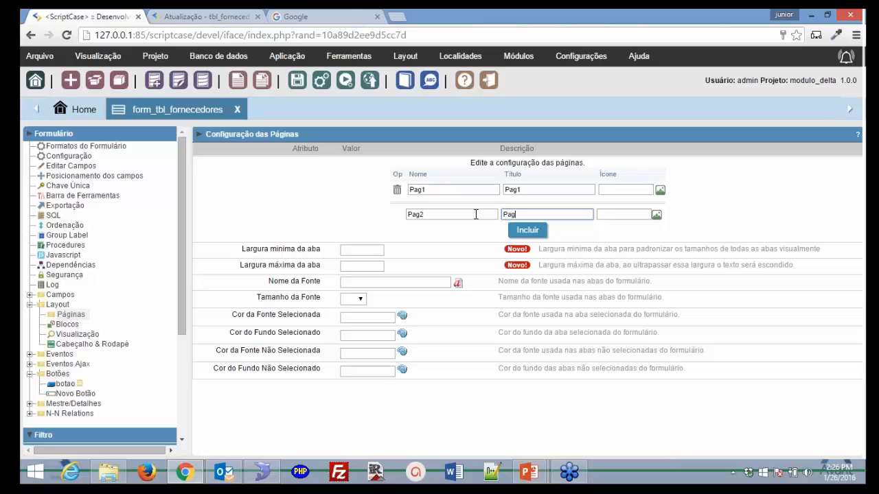
text(3)
click(368, 252)
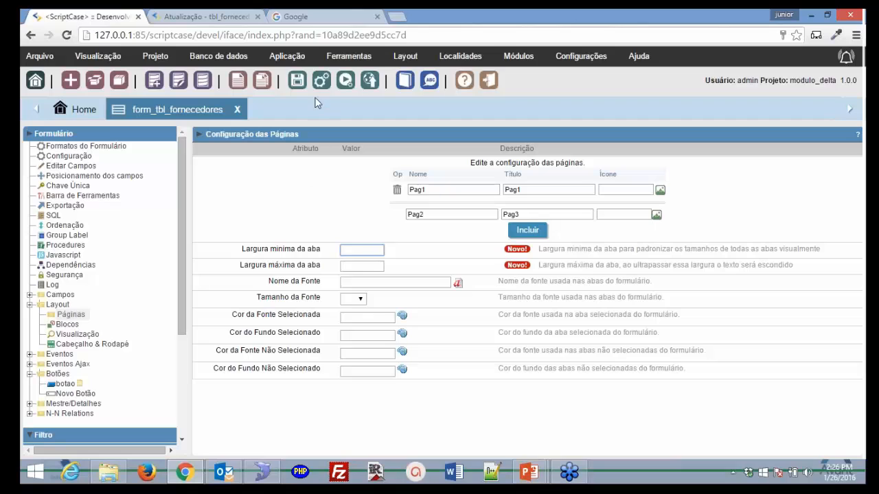
click(344, 83)
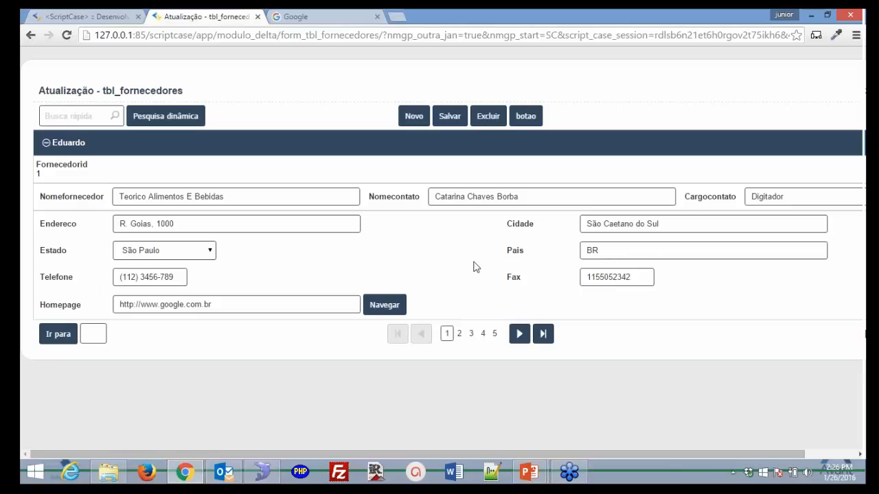
click(107, 19)
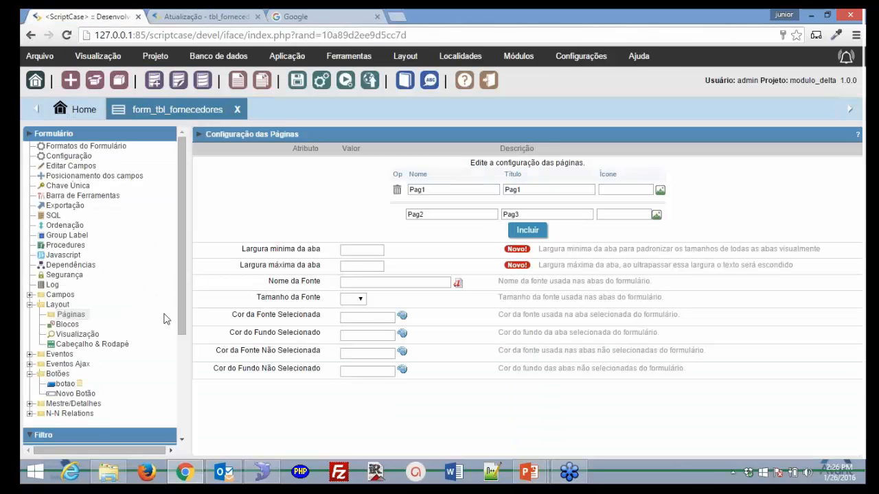
click(71, 327)
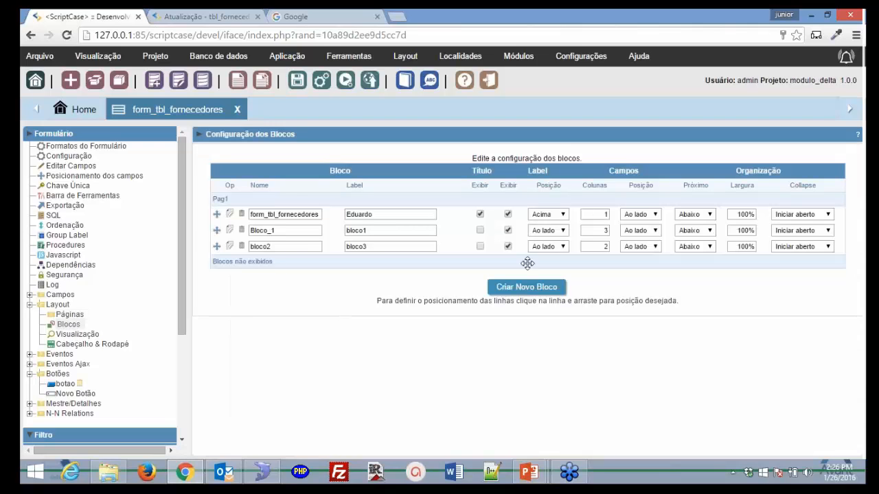
- Add page Pag2 with title Pag2 and go back to the block settings
click(71, 315)
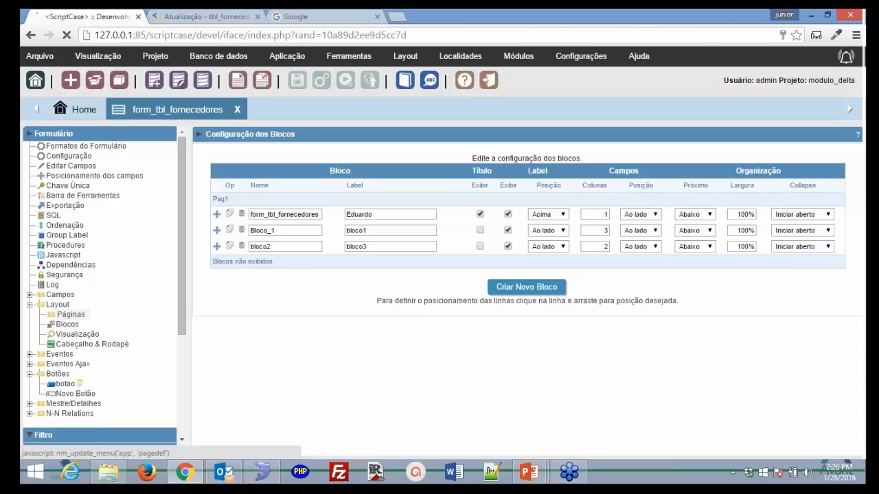
click(450, 212)
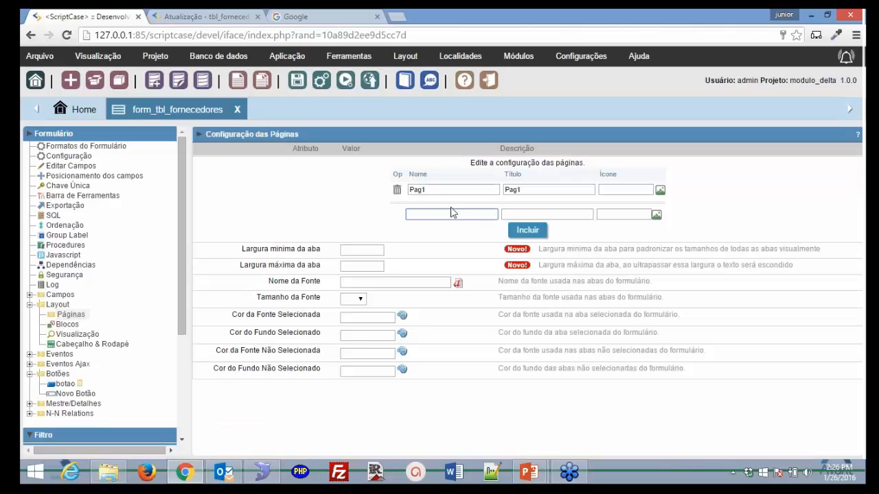
text(Pag2)
key(Tab)
text(Pag3)
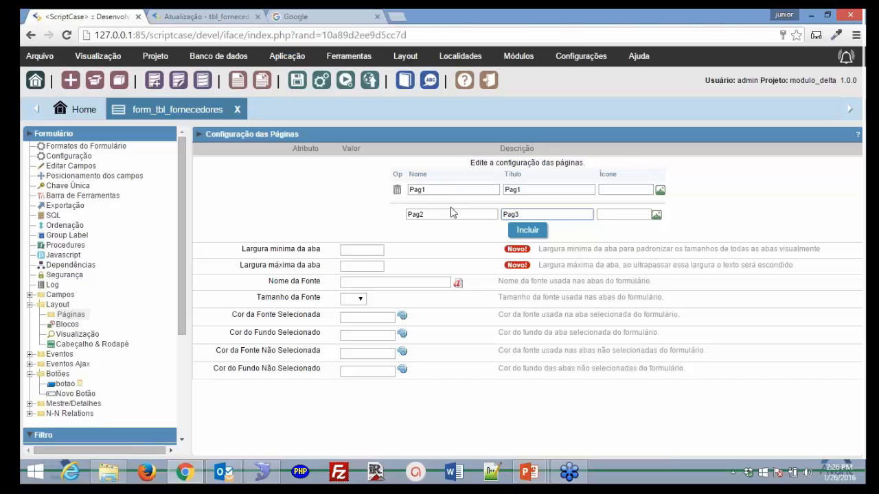
key(BackSpace)
text(2)
click(522, 231)
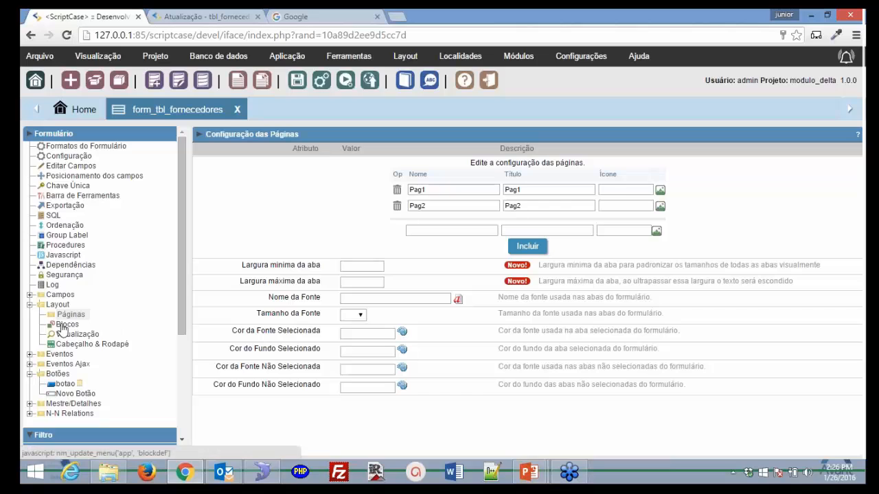
click(68, 324)
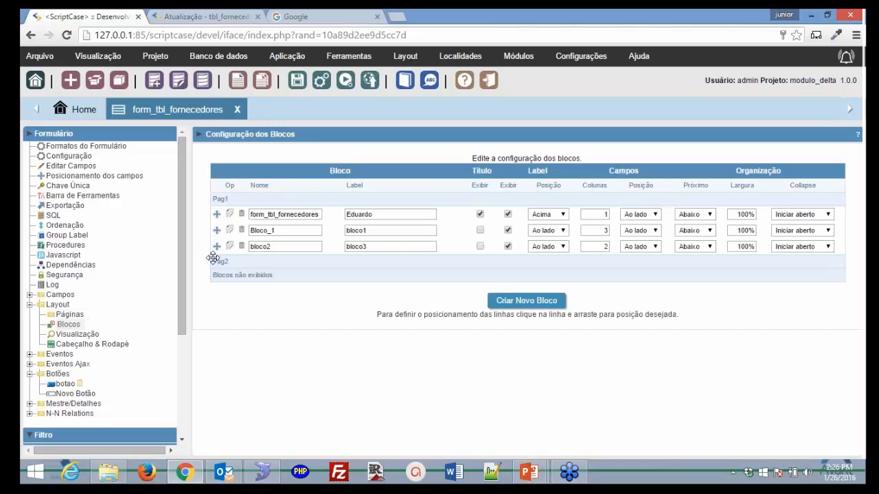
- Drag bloco2 under page Pag2, confirm saving, and run the form
drag(213, 258, 213, 259)
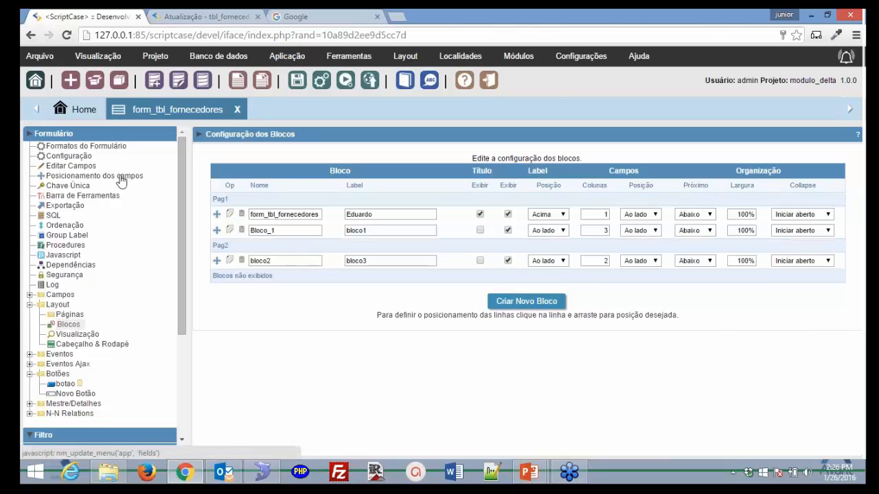
click(464, 133)
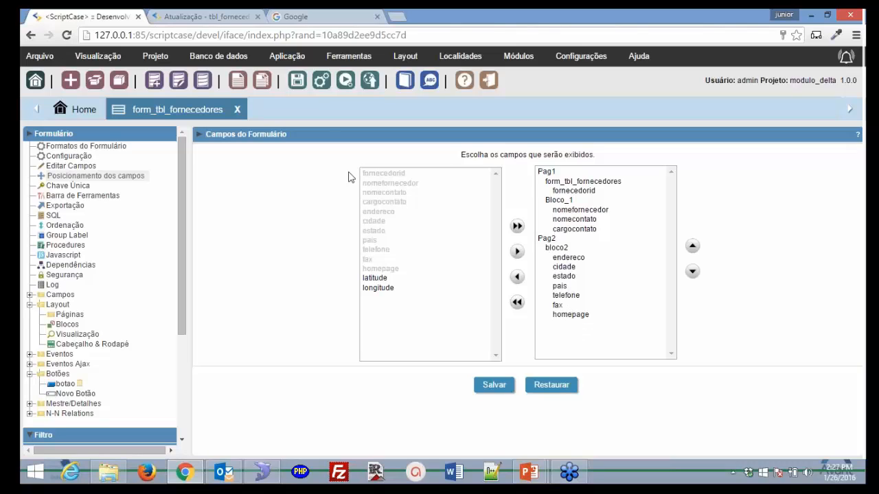
click(346, 81)
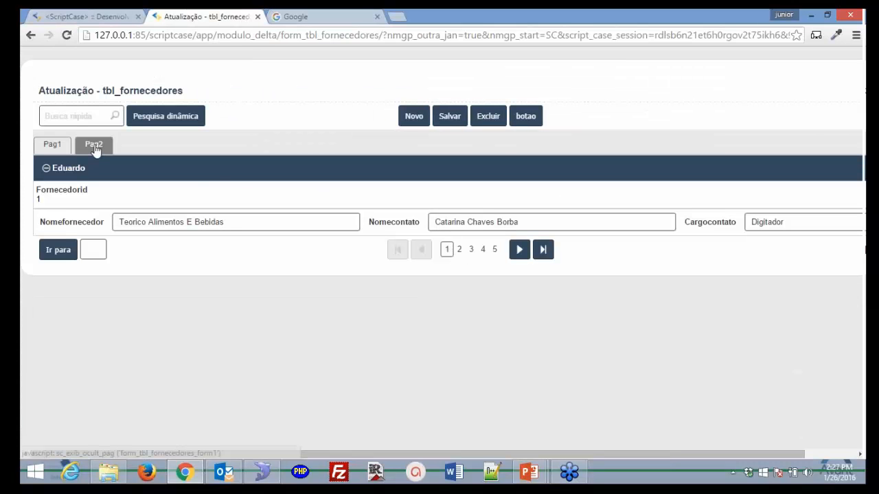
- Switch between the Pag1 and Pag2 tabs to check their fields, then return to ScriptCase
click(96, 148)
click(112, 151)
click(91, 147)
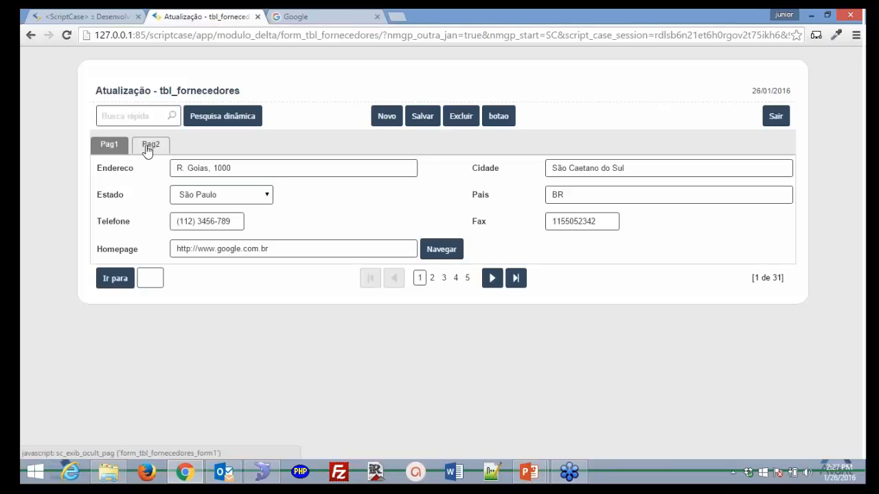
click(147, 151)
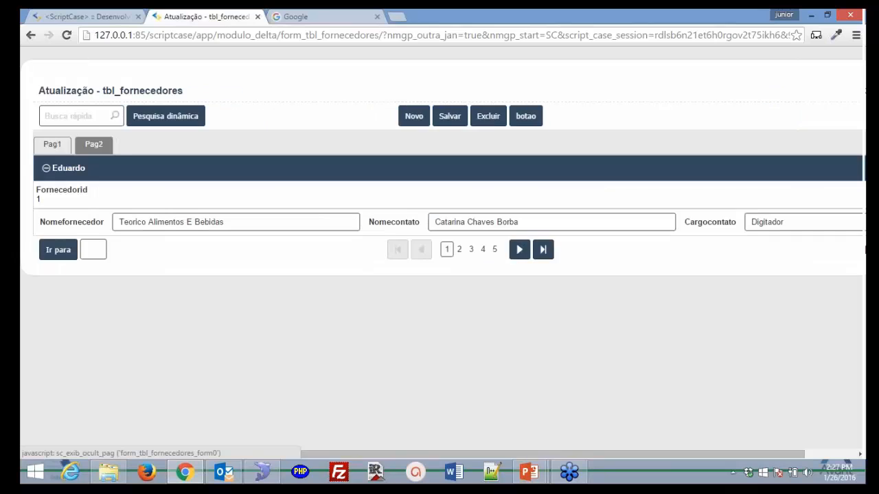
click(101, 151)
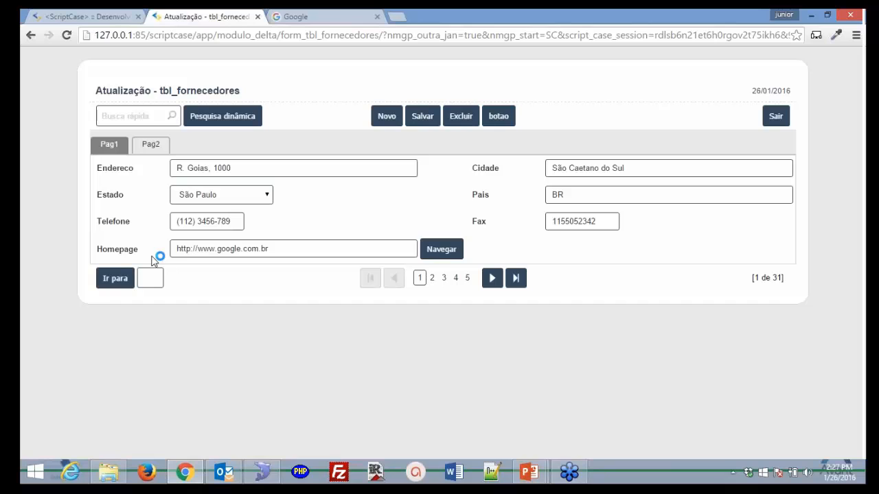
click(87, 13)
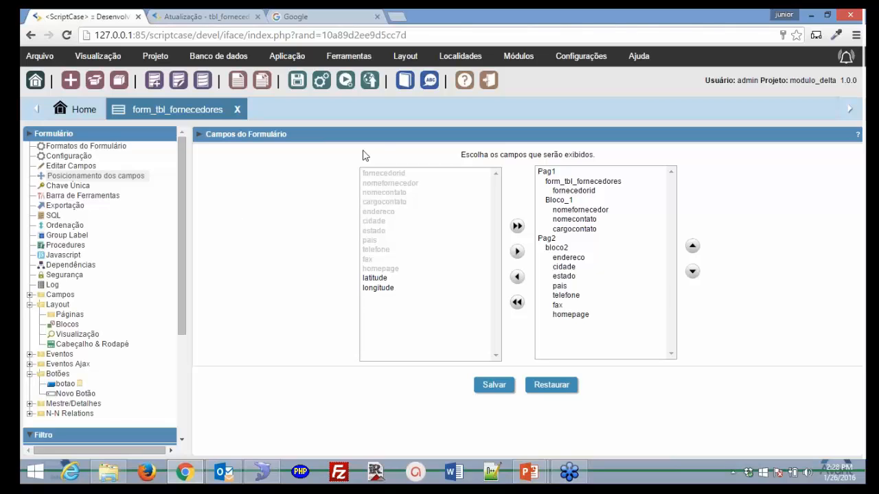
- Preview the running supplier form on an emulated Kindle Fire in portrait
click(205, 15)
click(816, 36)
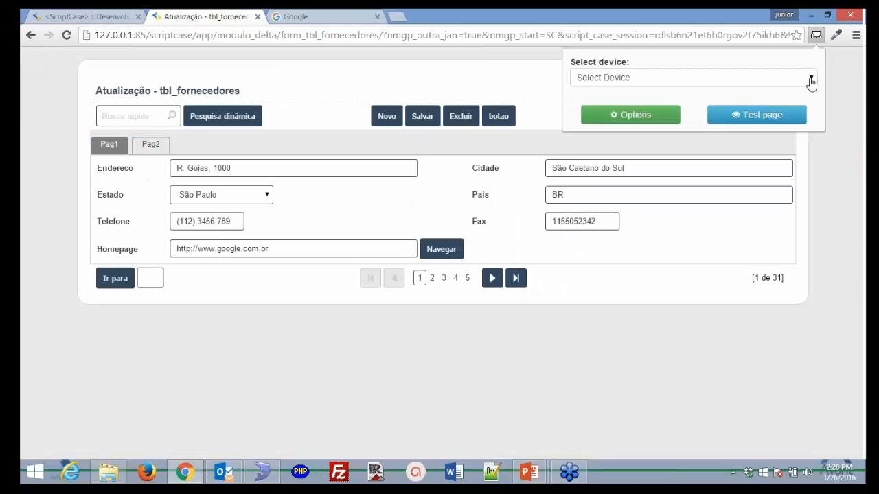
click(811, 81)
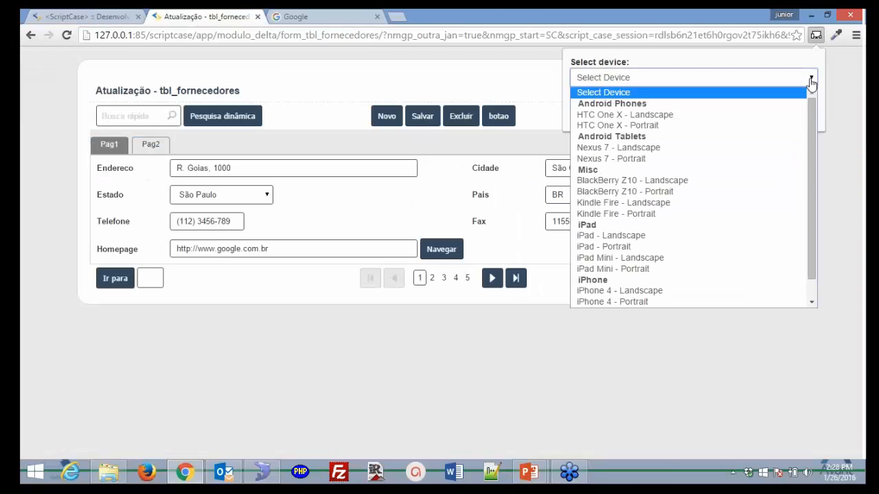
click(722, 237)
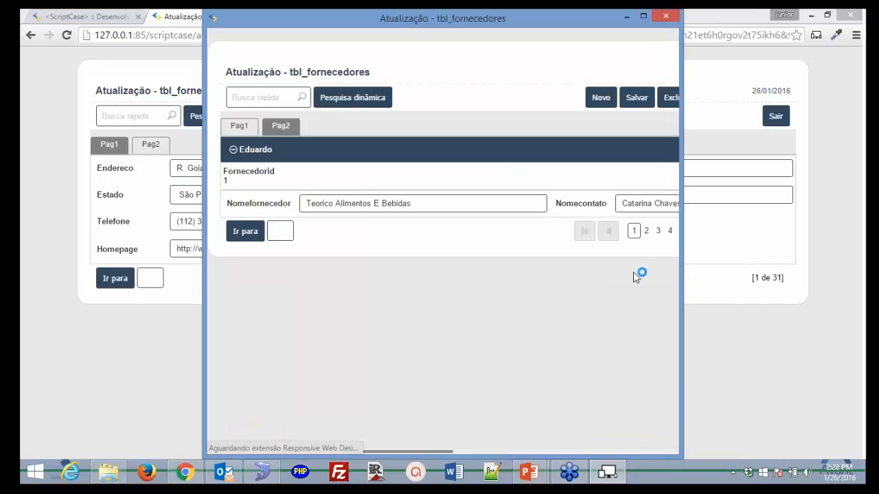
drag(429, 451, 419, 435)
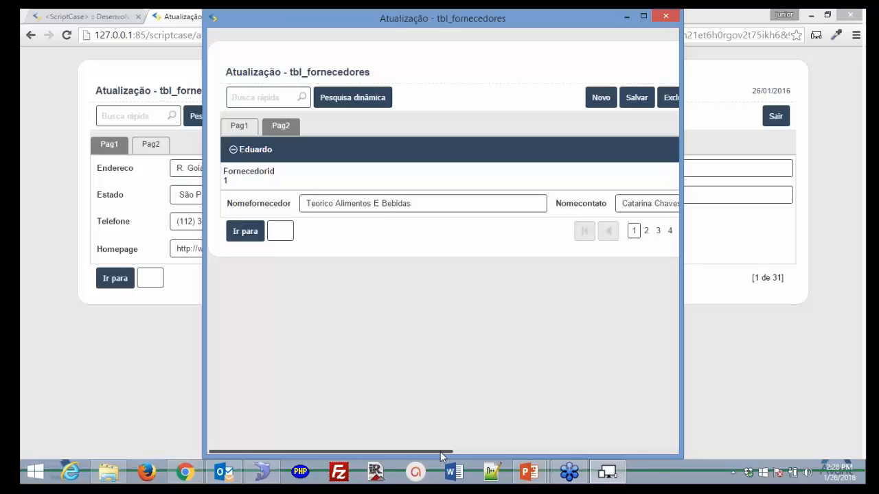
drag(440, 452, 453, 434)
- Preview the form on an emulated iPad in landscape, then close the emulator window
click(810, 49)
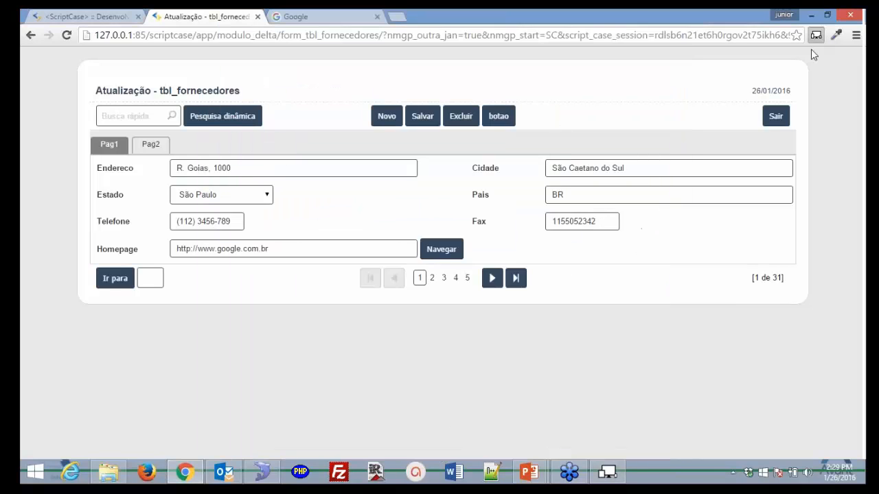
click(815, 35)
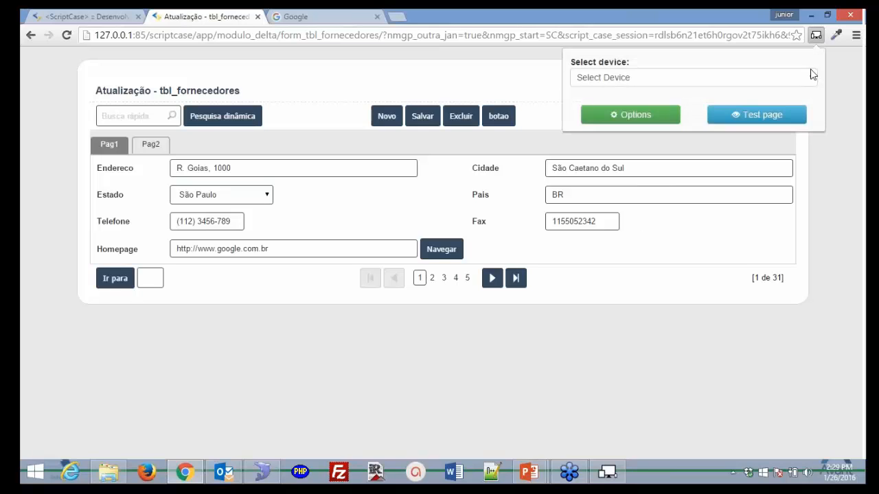
click(809, 81)
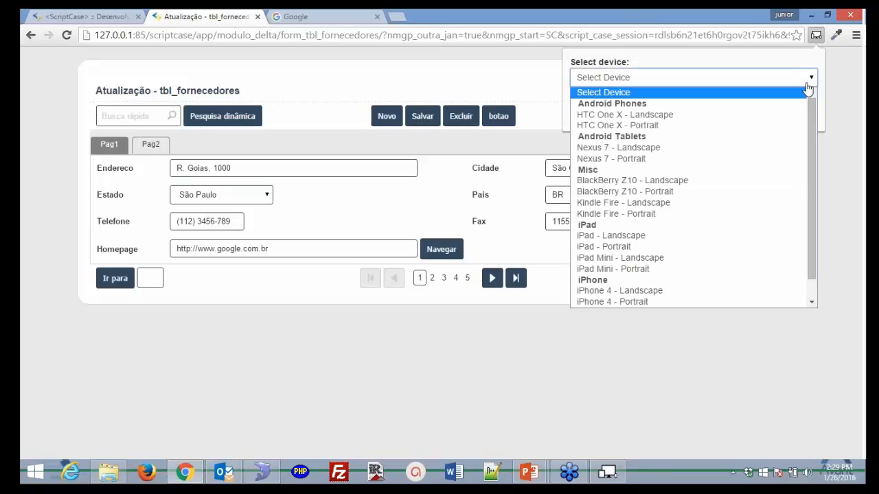
click(770, 240)
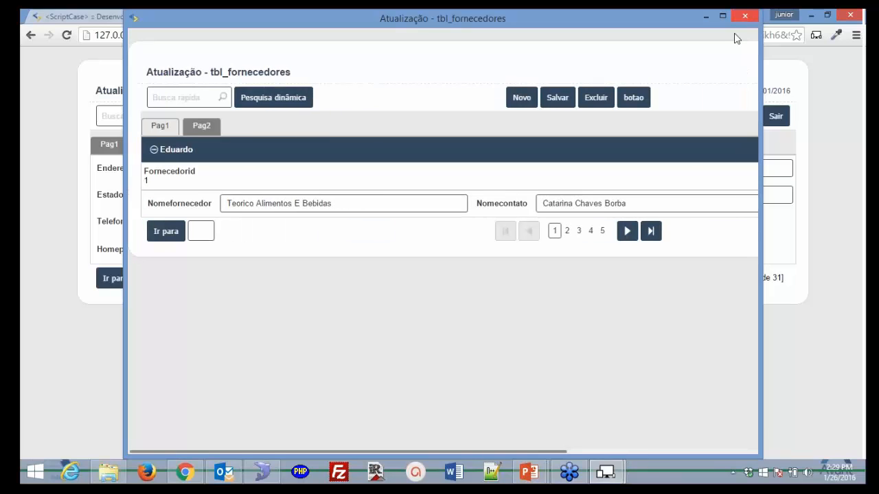
click(744, 15)
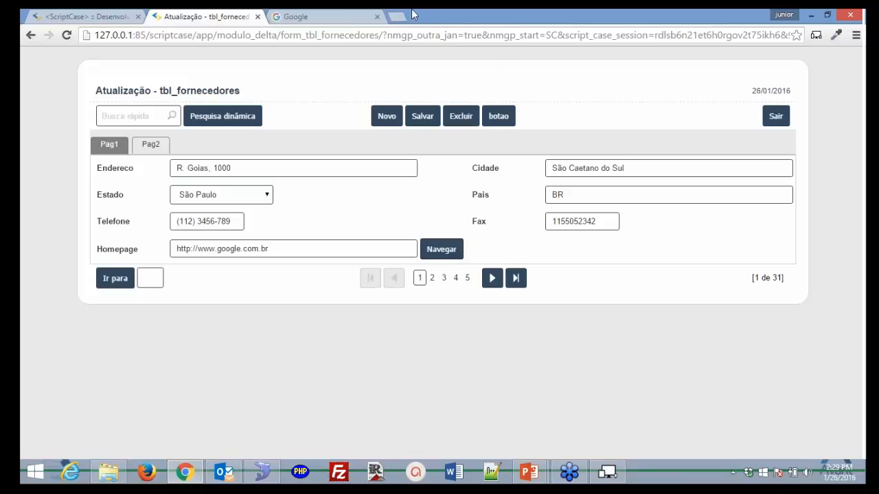
- Review the Mobile and Desktop toolbar configurations in the ScriptCase editor
click(114, 15)
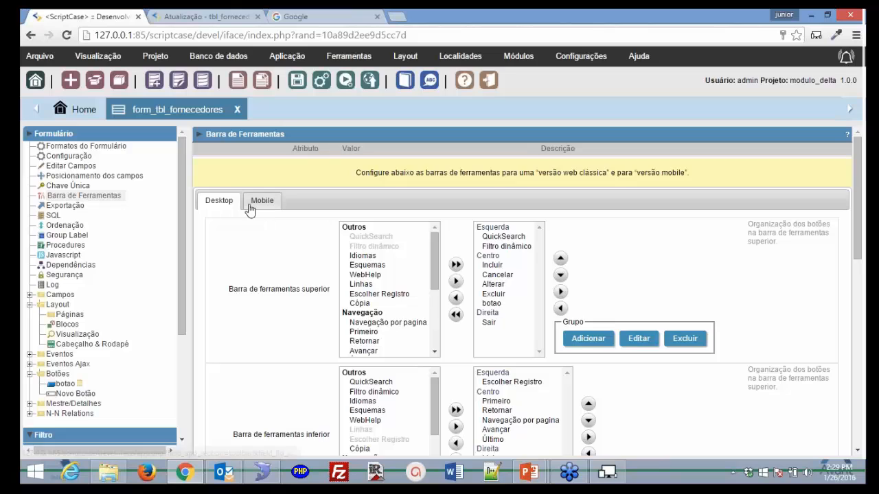
click(250, 206)
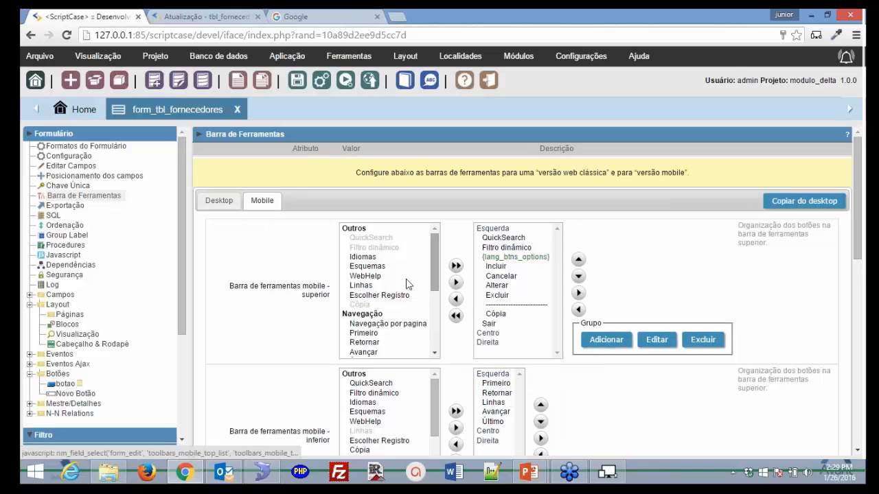
click(219, 202)
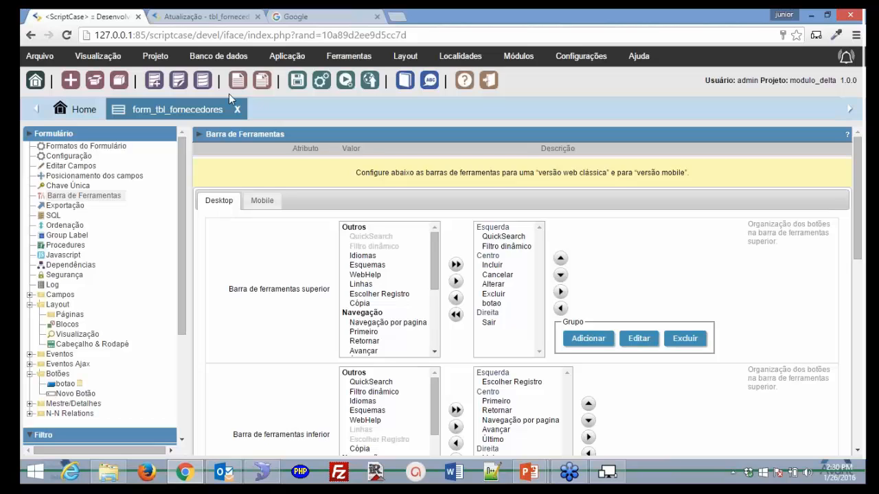
- Check the running supplier form, then start a new data dictionary from the editor toolbar
click(210, 17)
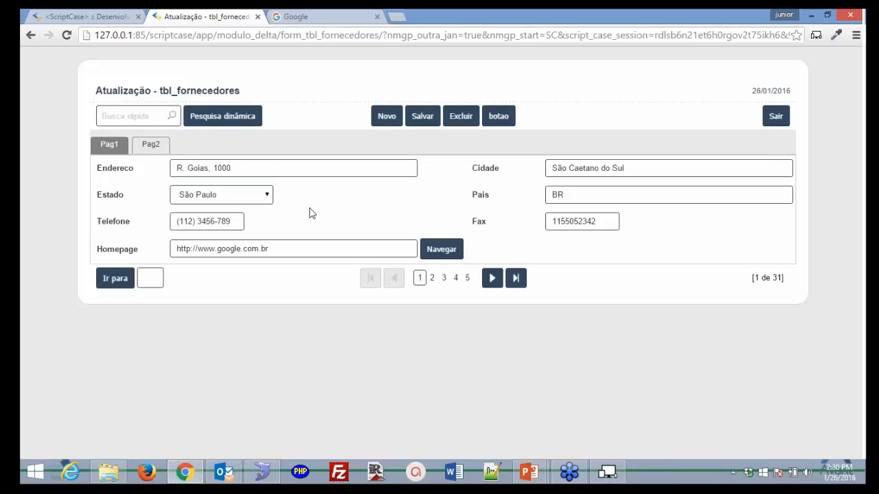
click(105, 19)
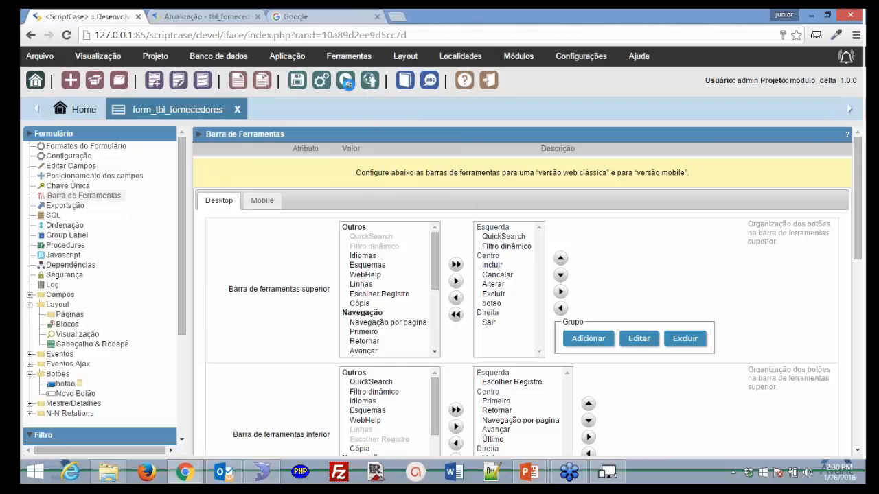
click(347, 82)
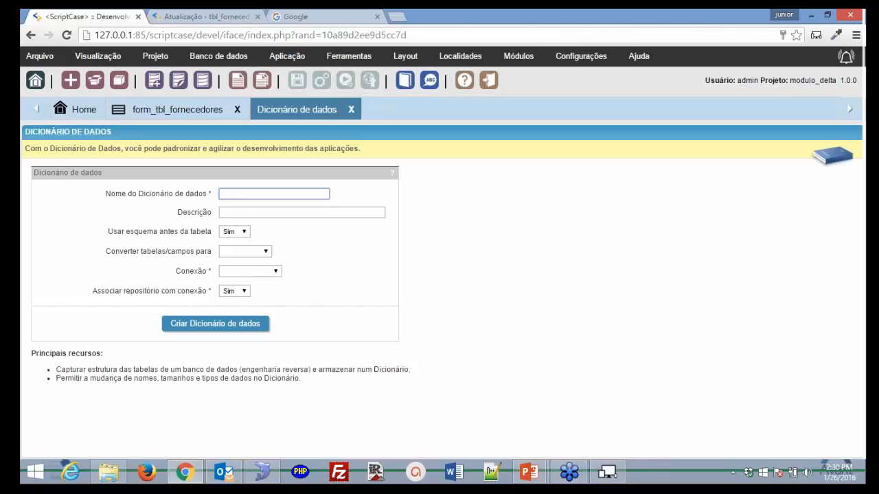
- Create data dictionary dic1 with description Dicionario on the conn_mysql connection
text(dic1)
key(BackSpace)
text(1)
key(Tab)
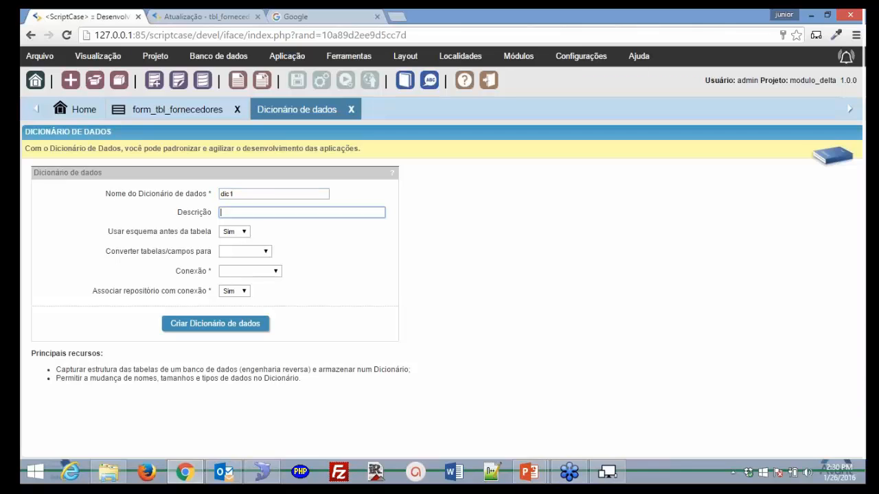
text(Dicionario)
key(Tab)
click(275, 272)
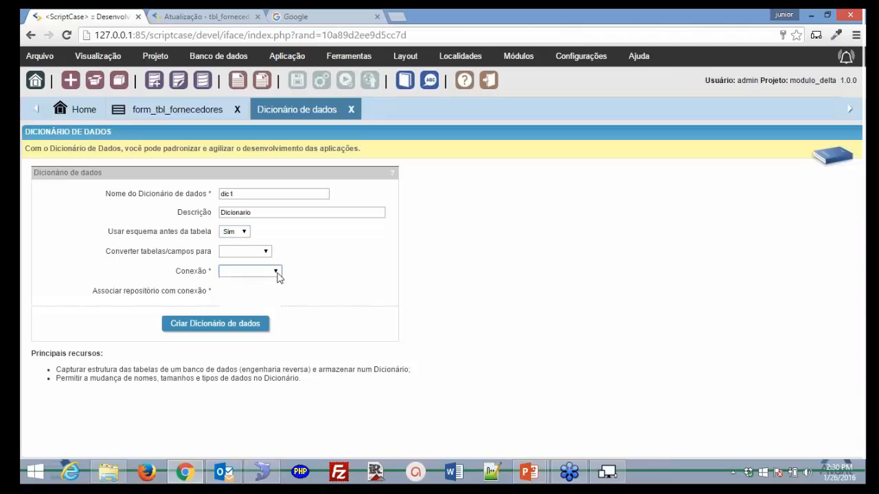
click(248, 302)
click(263, 326)
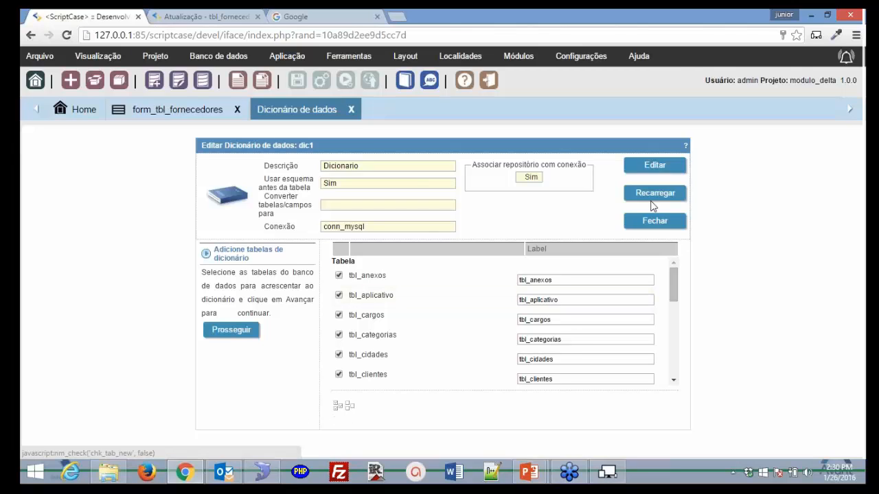
- Leave the dic1 details unchanged and proceed to adding the selected tables
click(657, 173)
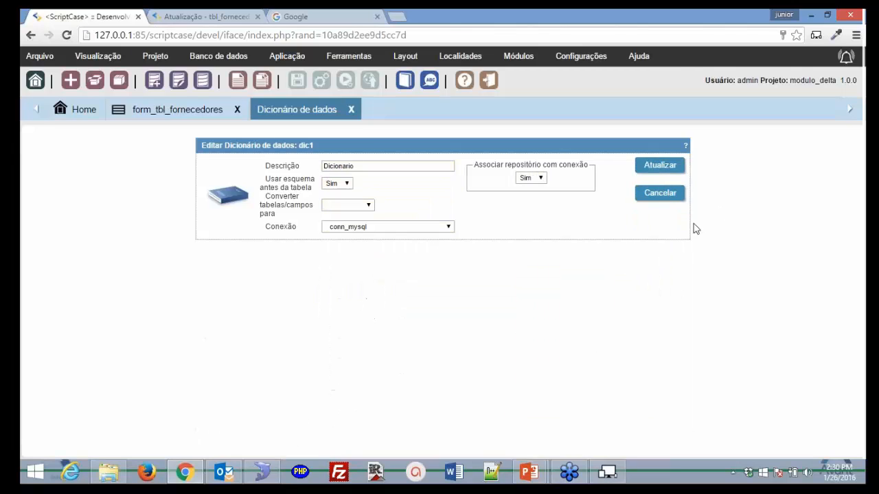
click(660, 196)
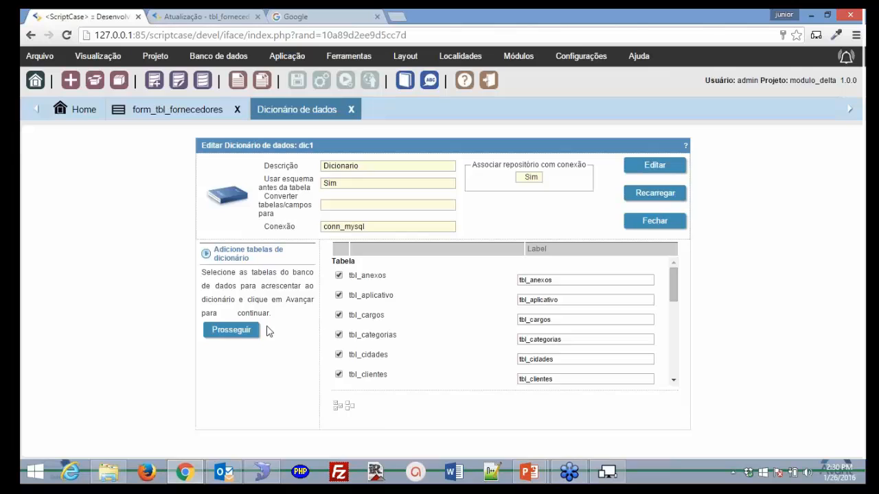
click(231, 330)
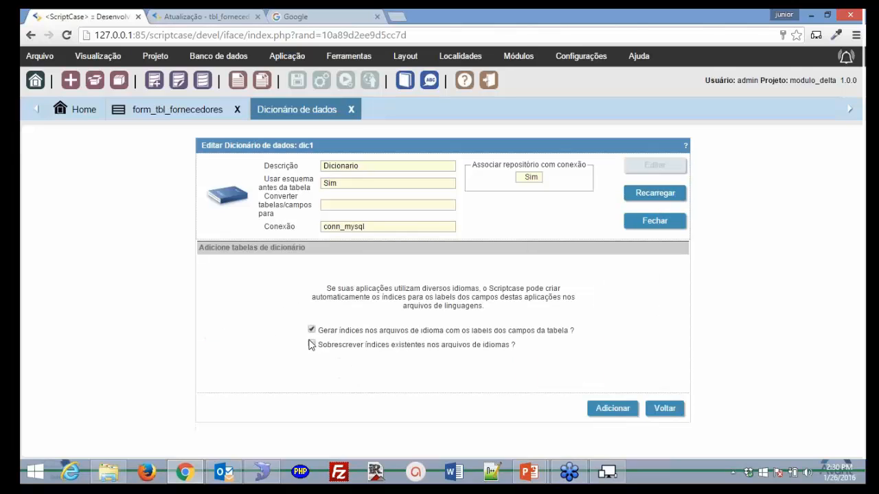
- Add the tables to dic1, overwriting existing language-file indexes
click(311, 344)
click(619, 409)
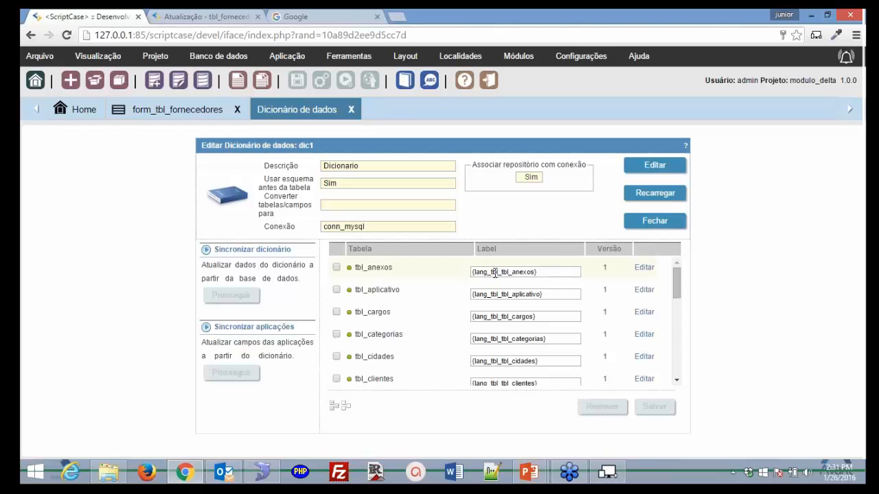
- Inspect the id_anexos and campo_chave labels in the tbl_anexos field definitions
click(643, 272)
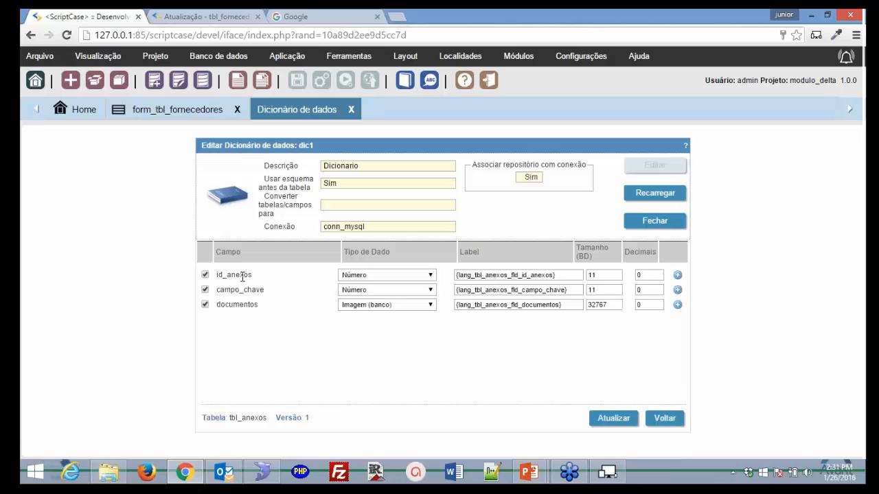
drag(562, 277, 444, 278)
click(567, 290)
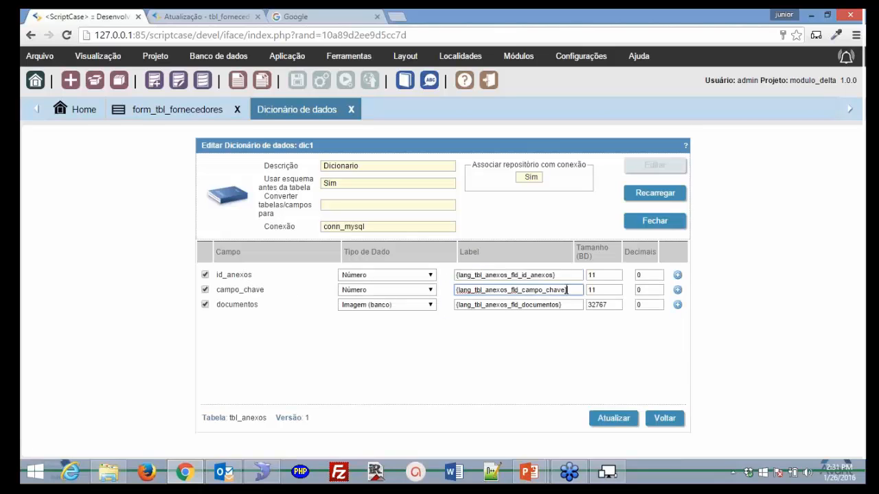
drag(567, 290, 445, 291)
drag(564, 276, 459, 287)
drag(568, 289, 452, 294)
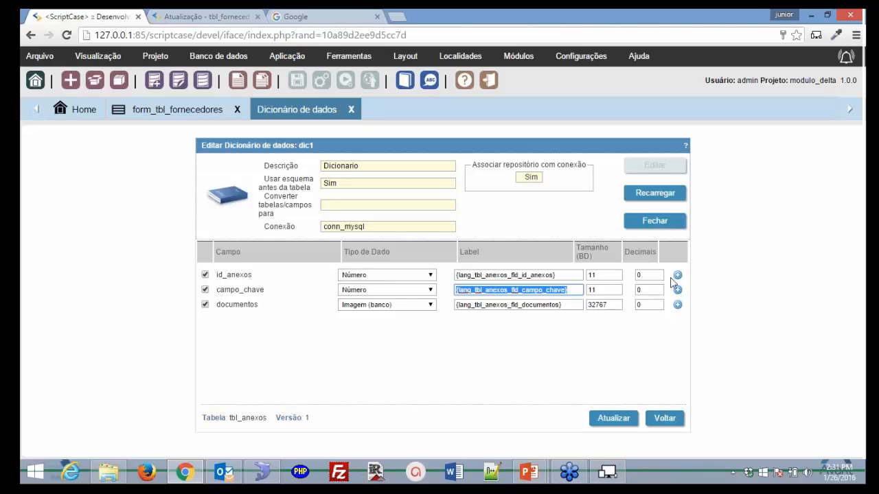
- Review id_anexos mask, help text and minimum value properties, then close the dictionary editor
click(677, 276)
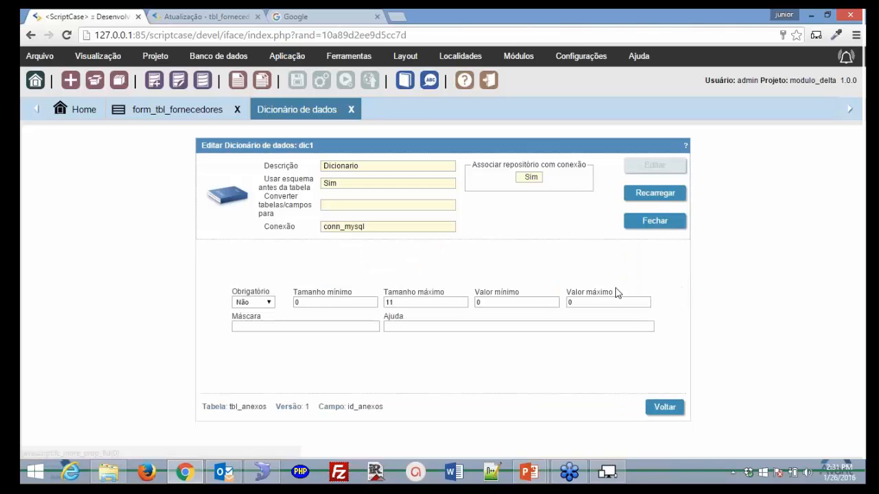
click(318, 328)
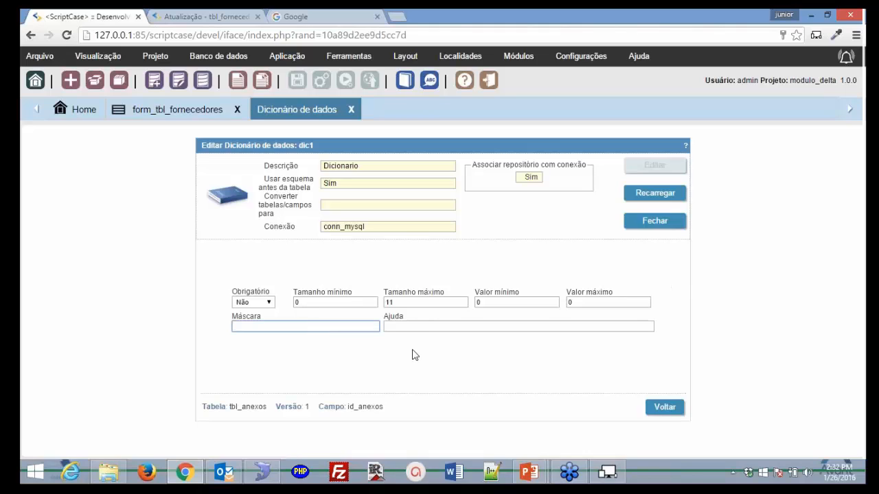
click(426, 326)
click(520, 304)
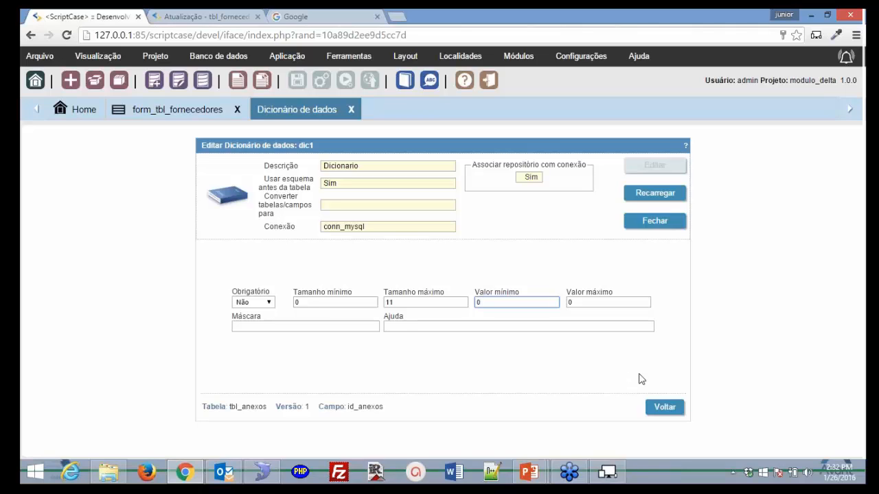
click(661, 407)
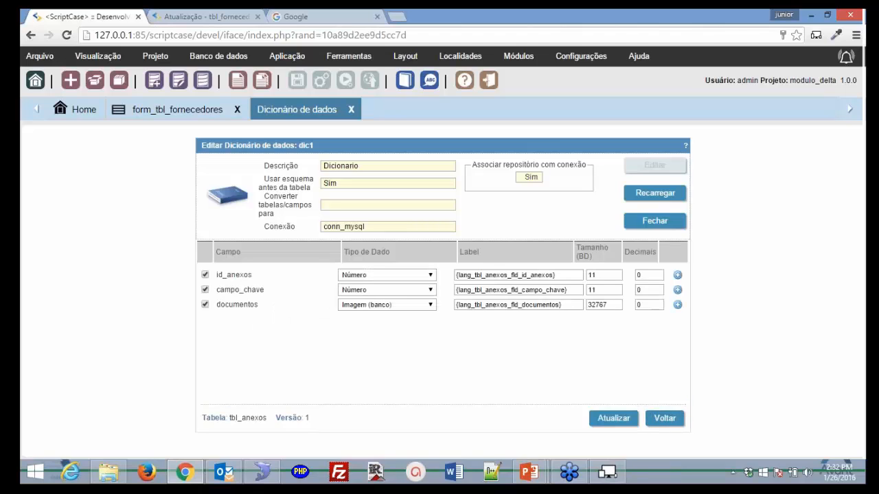
click(649, 222)
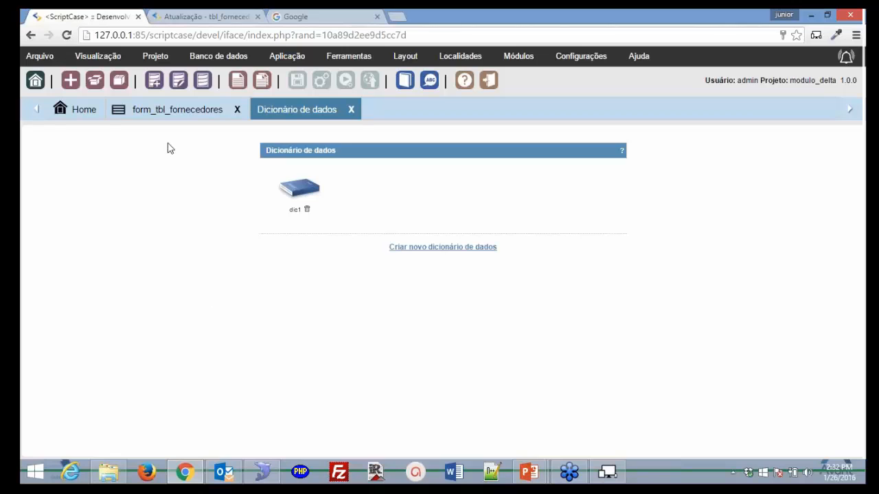
- Retype the fornecedorid field label as Fornecedorid, then go to the Dicionário de dados page
click(168, 111)
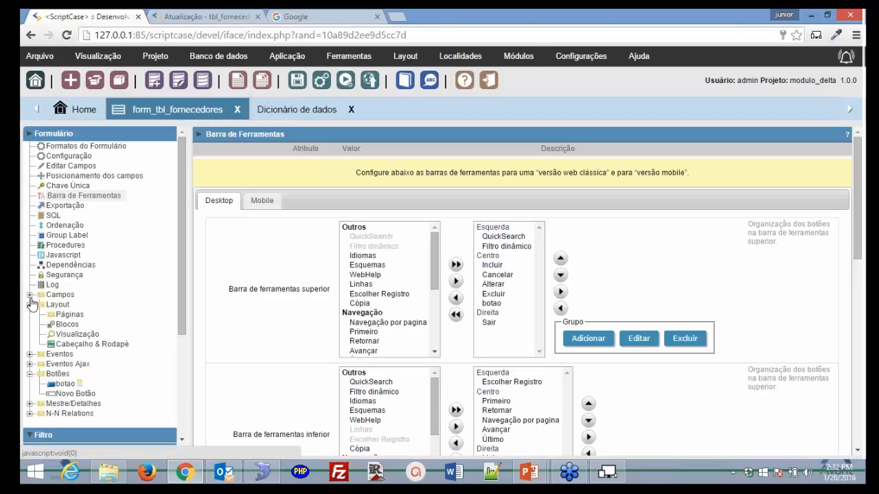
click(29, 295)
click(60, 305)
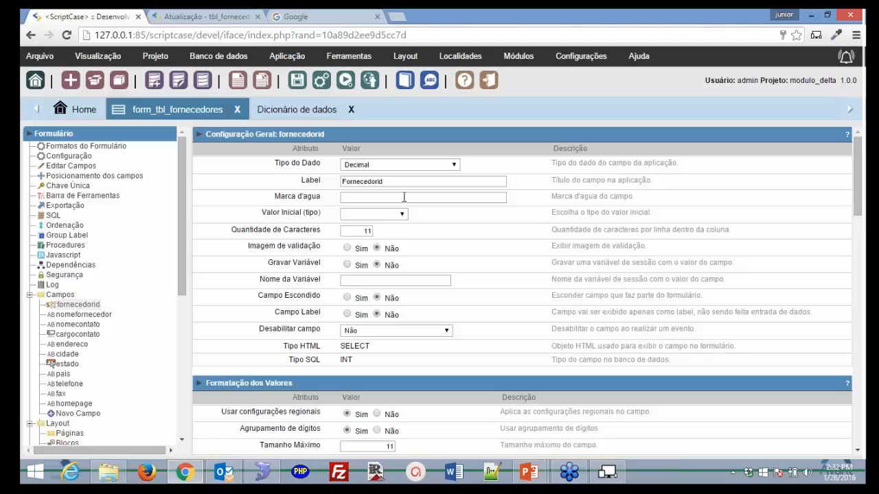
drag(404, 182, 312, 183)
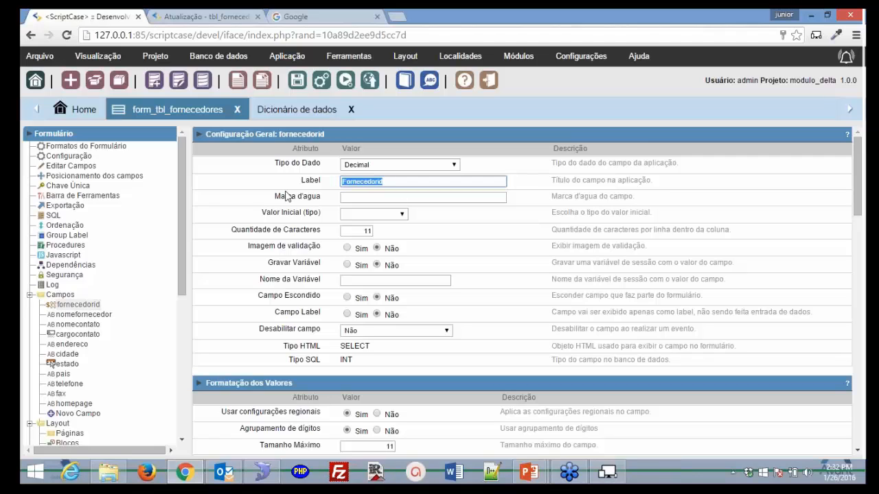
text(Fo)
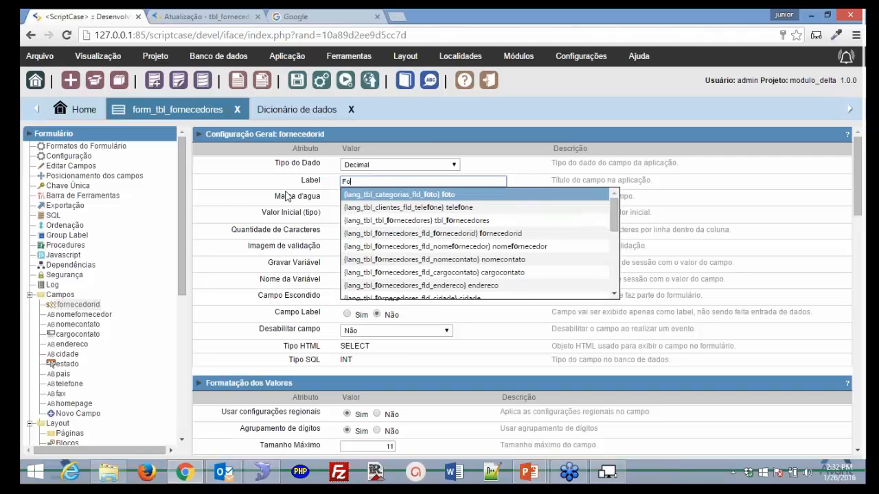
text(rnecedorid)
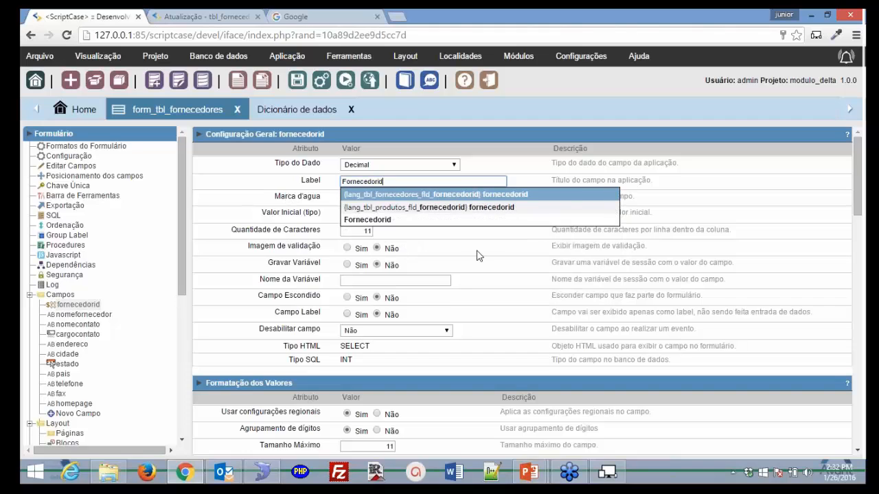
click(481, 249)
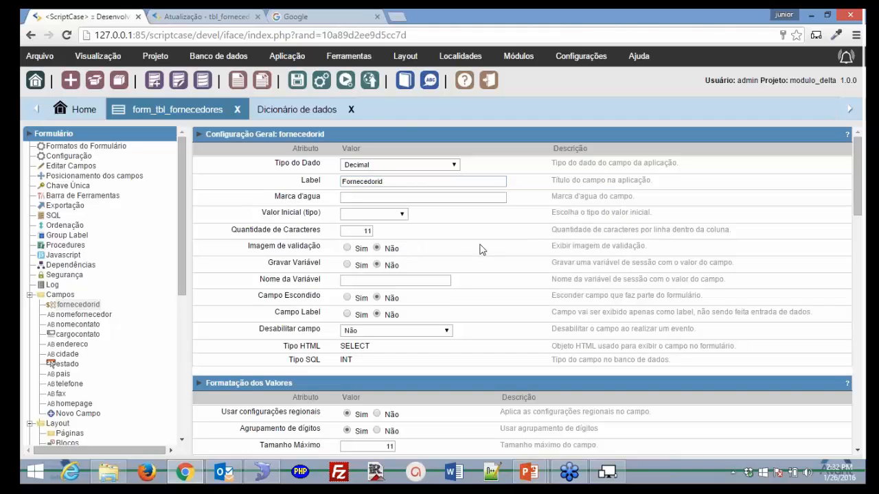
click(309, 118)
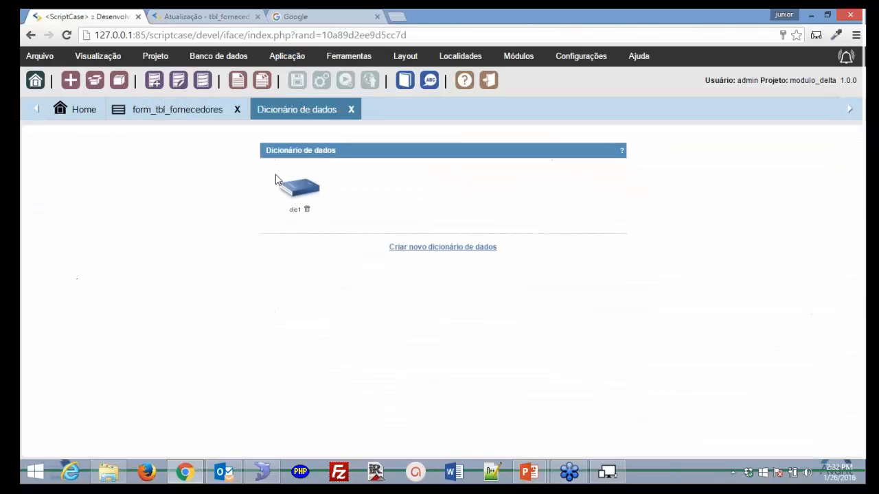
- Synchronise form_tbl_fornecedores from dic1's tbl_fornecedores definitions, then return to the form's field settings
click(303, 195)
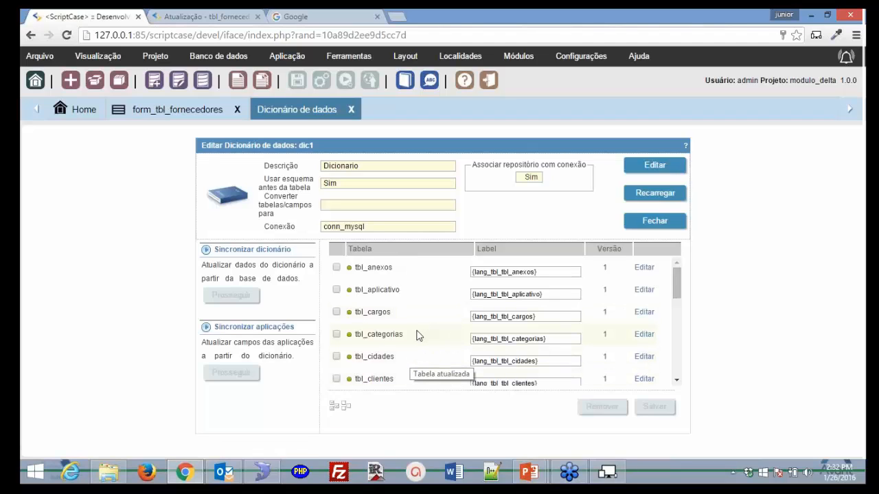
scroll(415, 338, down, 3)
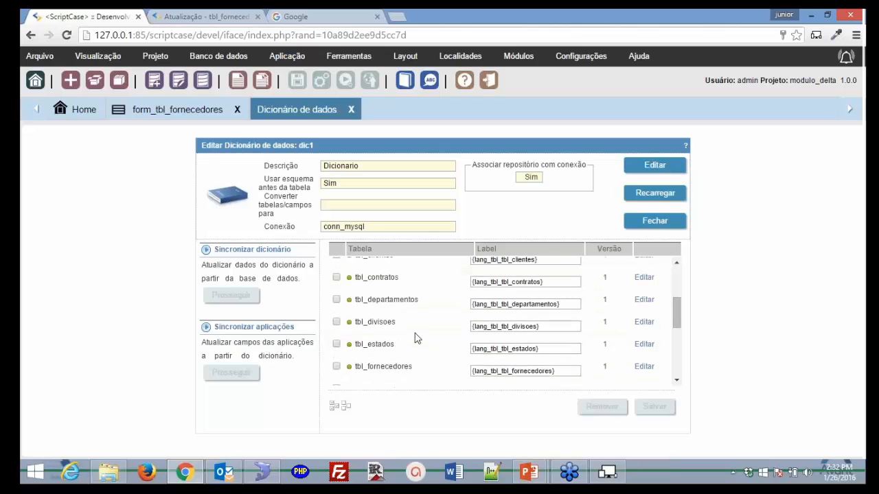
click(336, 365)
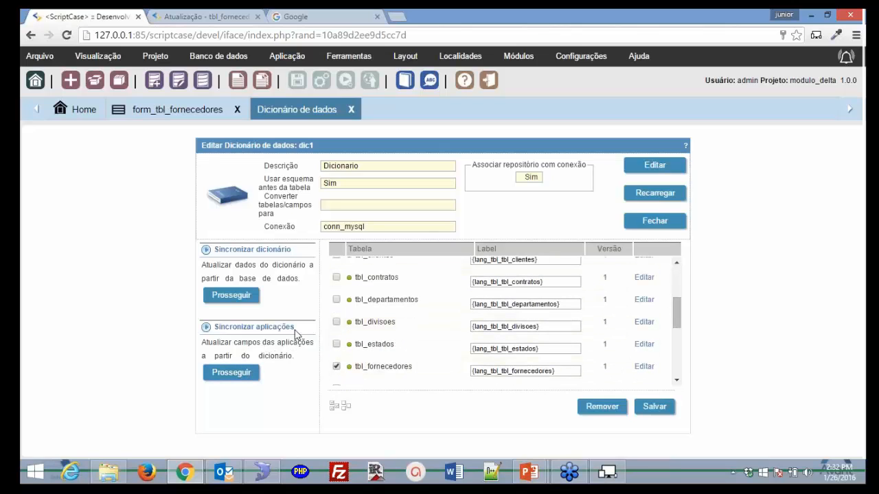
click(233, 374)
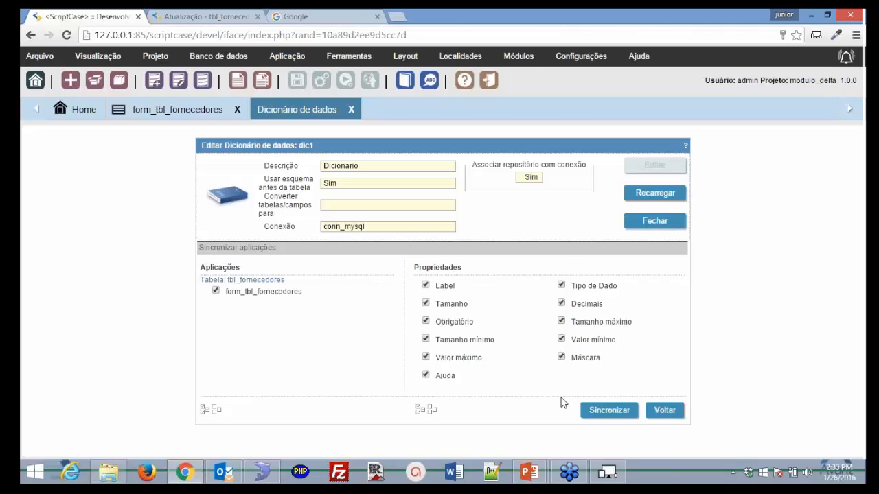
click(609, 411)
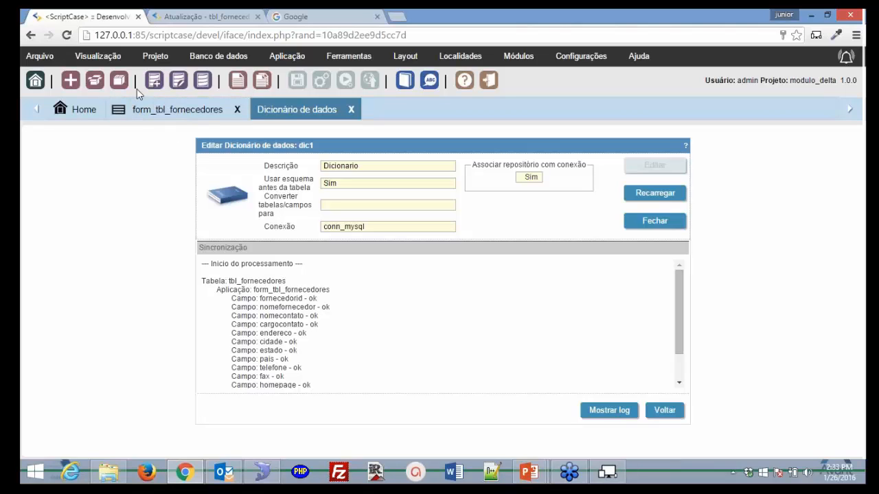
scroll(317, 362, down, 1)
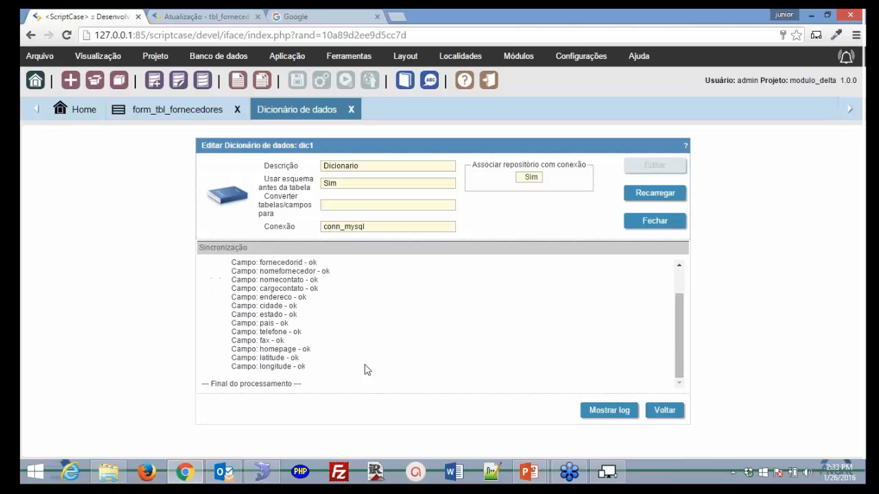
click(648, 222)
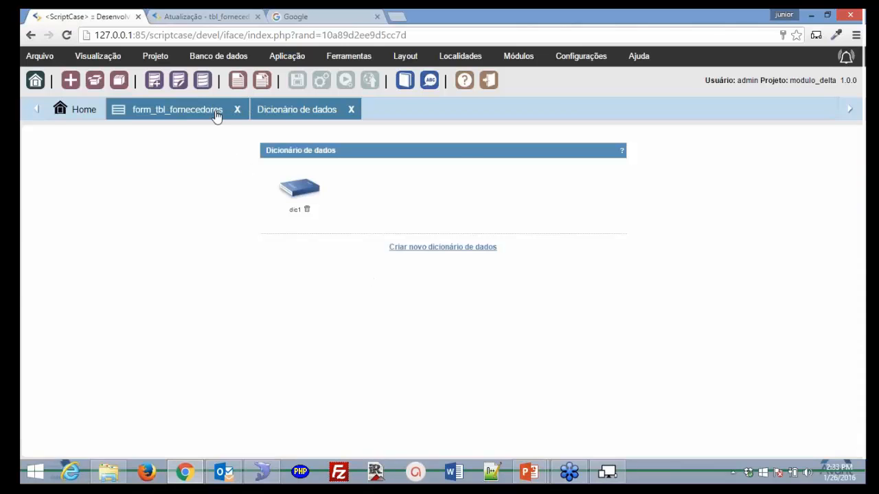
click(216, 111)
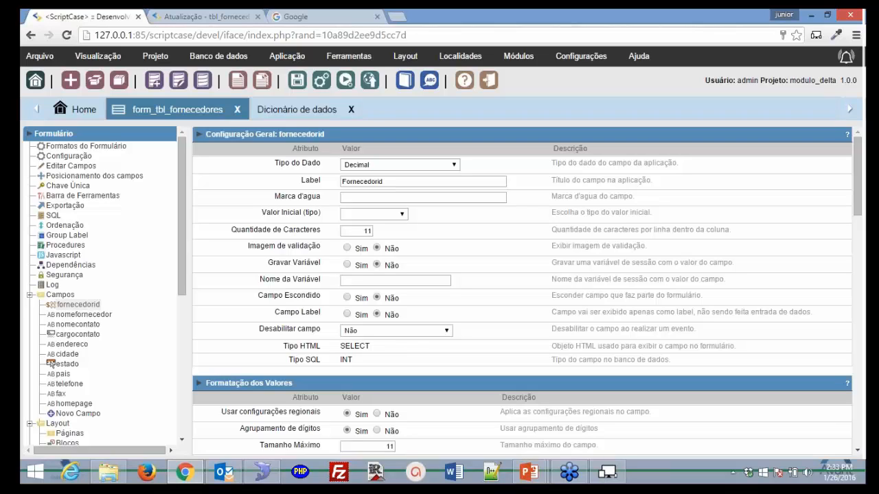
- Generate source code, reopen form_tbl_fornecedores, and check nomefornecedor's label {lang_tbl_fornecedores_fld_nomefornecedor}
click(321, 80)
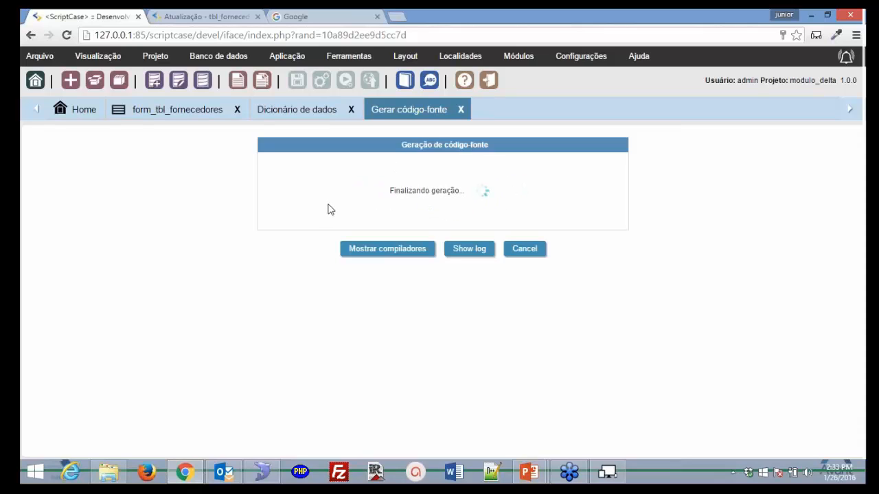
click(183, 117)
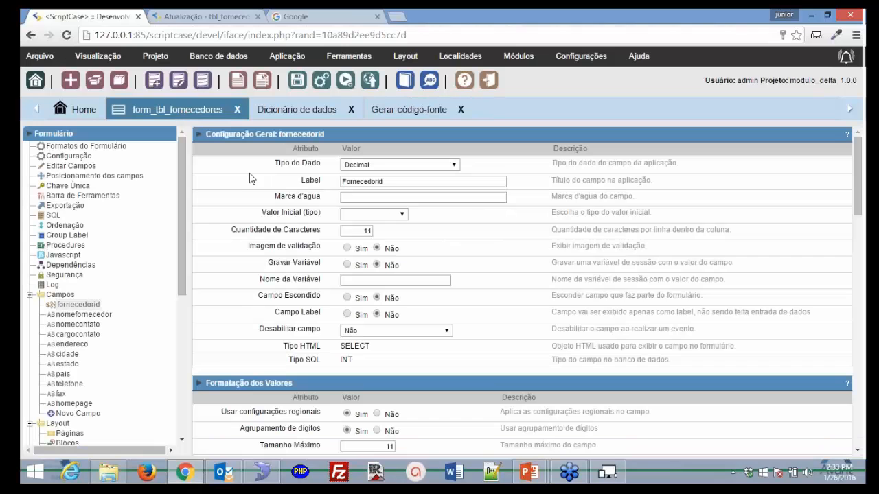
click(238, 112)
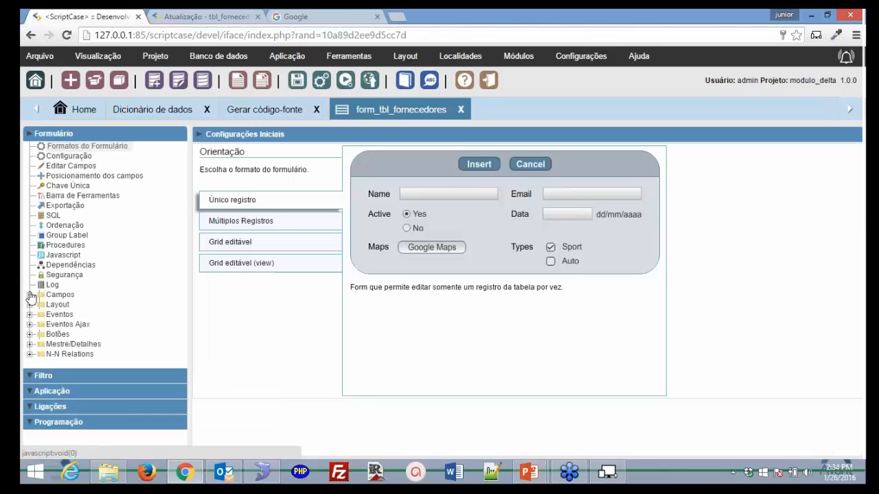
click(30, 295)
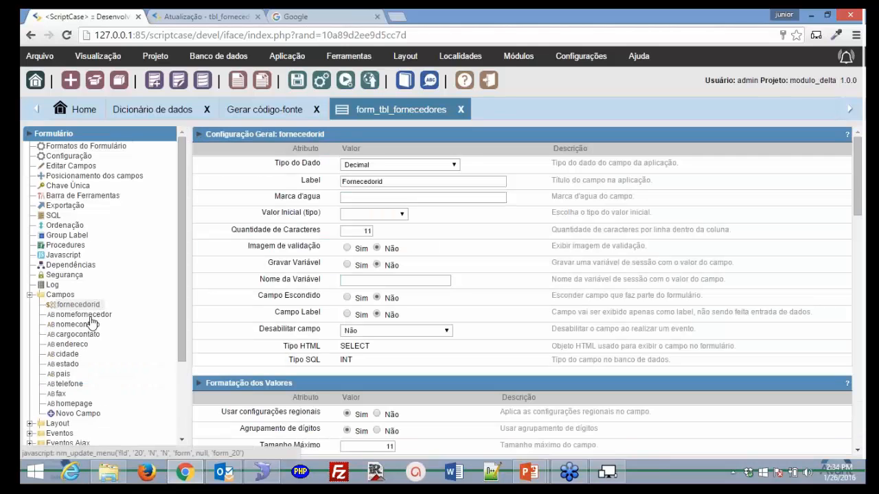
click(85, 315)
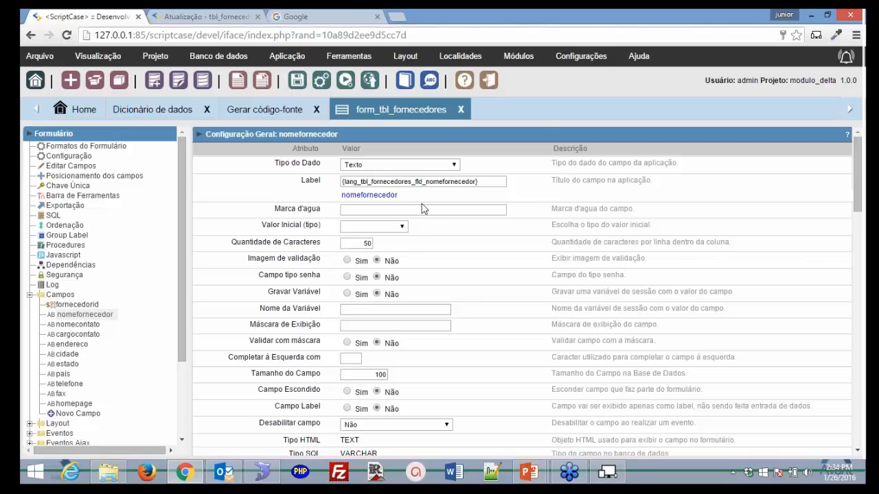
mouse_move(467, 63)
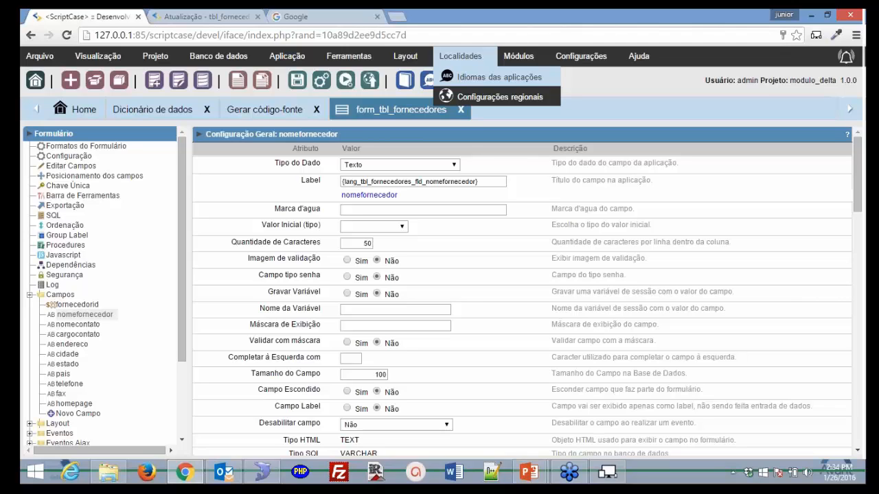
- Browse the JavaScript, Botões and PDF application language messages
click(499, 77)
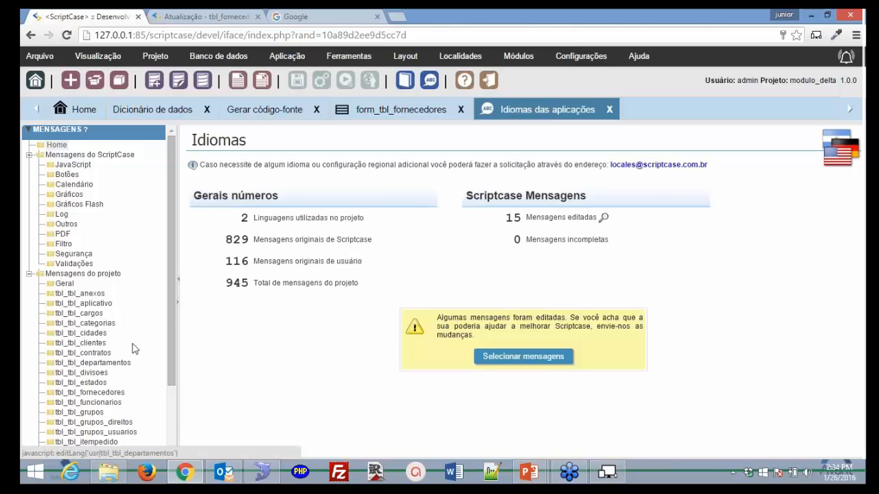
scroll(96, 358, down, 3)
scroll(90, 355, up, 3)
click(77, 165)
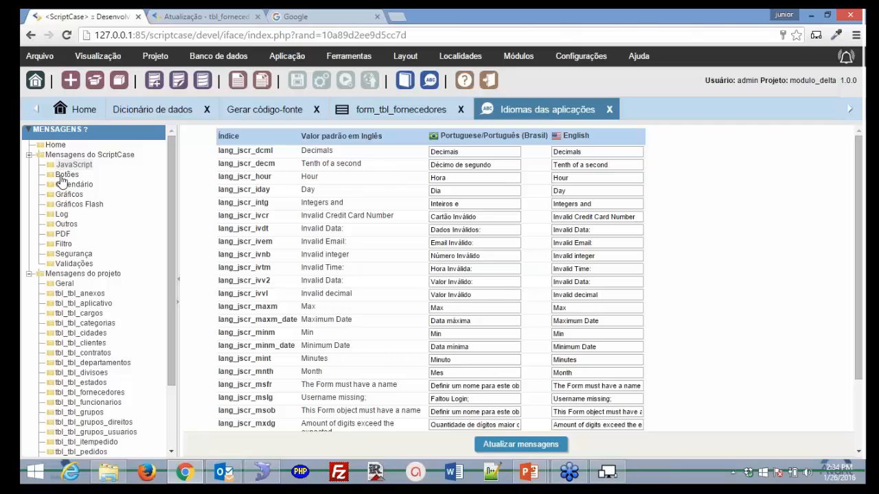
click(63, 176)
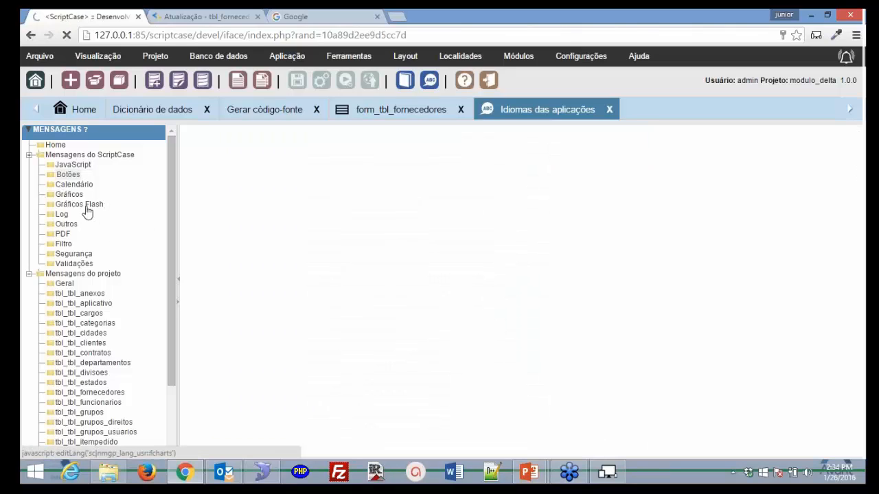
click(64, 234)
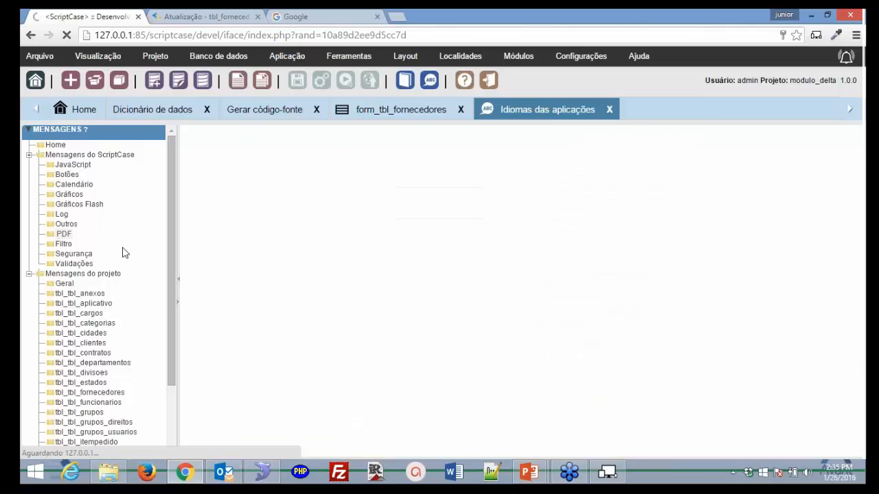
- Change the Portuguese lang_pdff_chrt_yess text to Talvez, save, and show tbl_tbl_fornecedores messages
click(458, 202)
text(SIM)
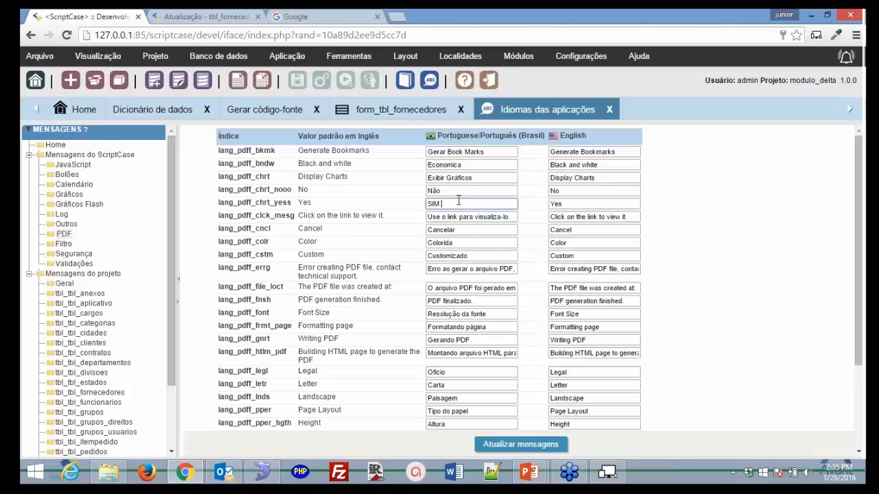
key(BackSpace)
key(BackSpace)
key(BackSpace)
text(sA)
key(BackSpace)
key(BackSpace)
text(tA)
key(BackSpace)
key(BackSpace)
text(Talvez)
click(120, 396)
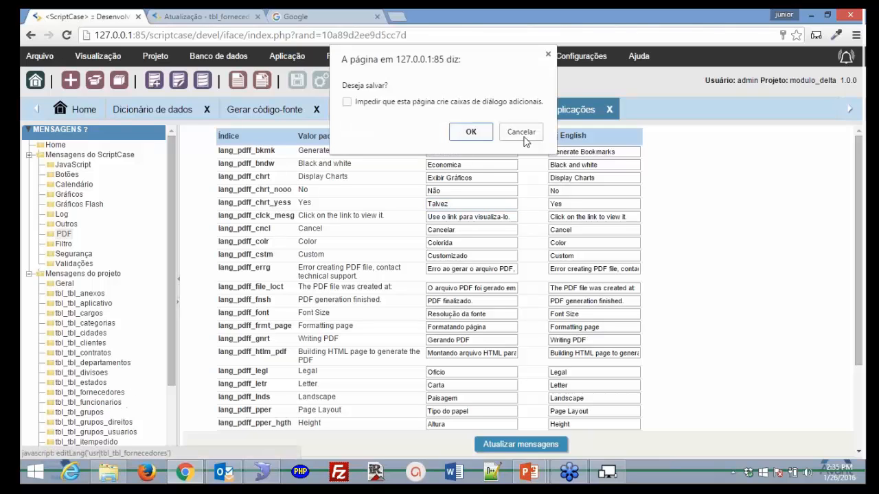
click(471, 131)
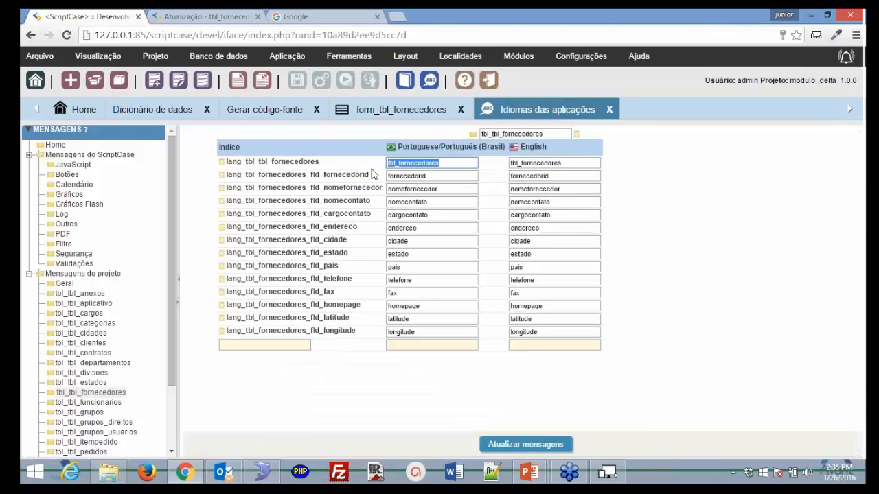
- Label the table Fornecedor/Supplier and fornecedorid ID/ID in Portuguese and English
text(Ta)
key(BackSpace)
key(BackSpace)
text(Fron)
key(BackSpace)
key(BackSpace)
key(BackSpace)
text(ornecedor)
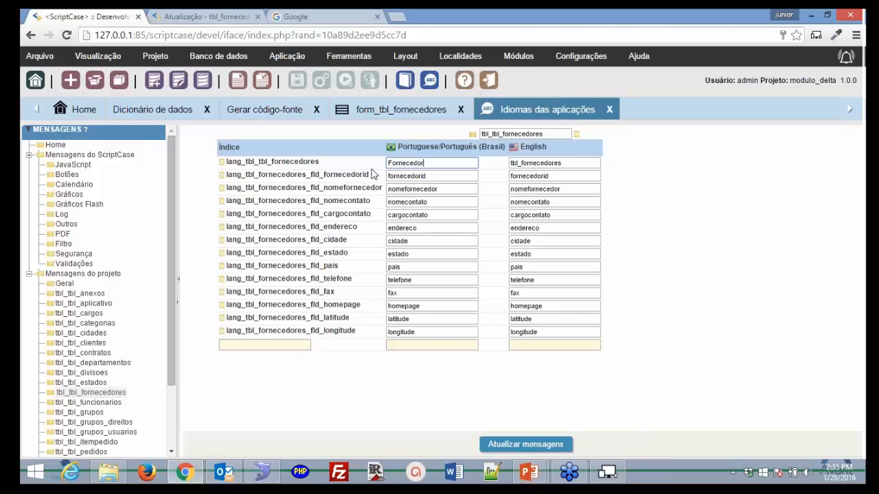
key(Tab)
key(BackSpace)
text(Supp)
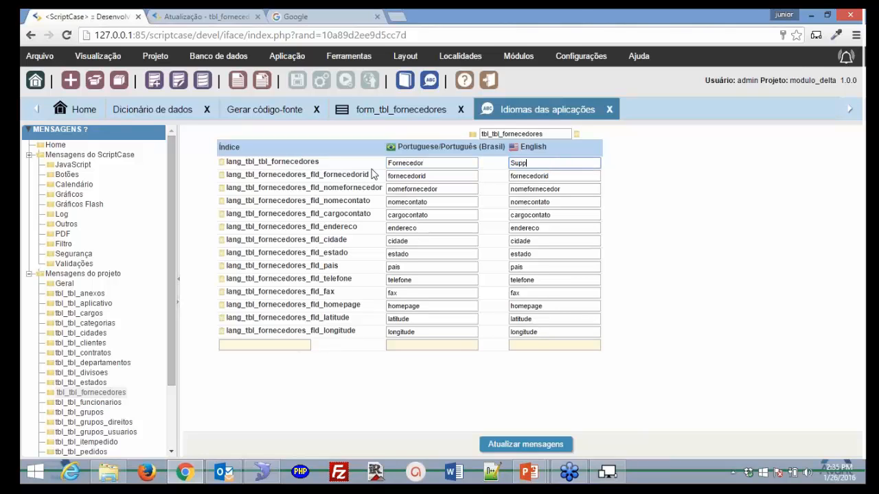
text(lier)
key(Tab)
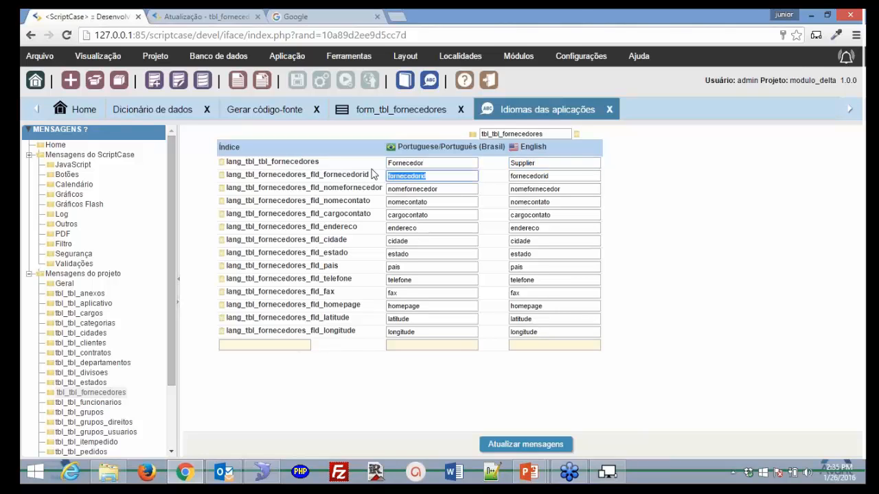
text(FO)
key(BackSpace)
key(BackSpace)
text(ID)
key(Tab)
key(BackSpace)
text(I)
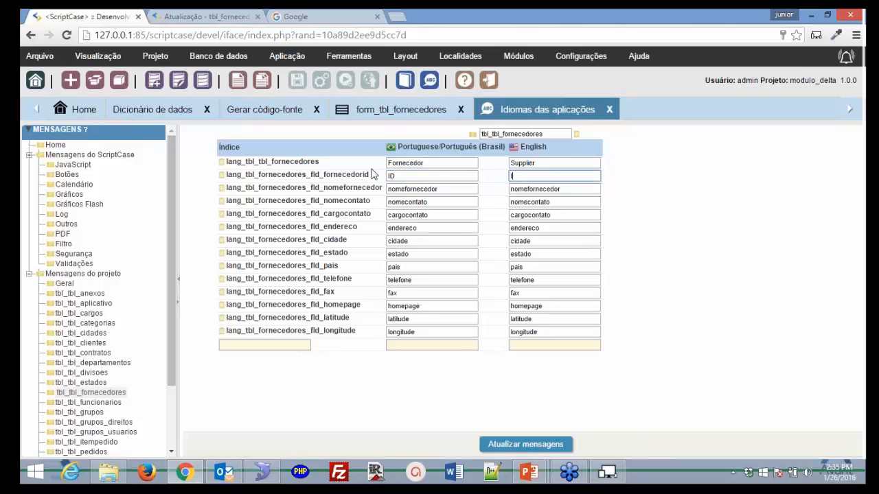
text(D)
- Enter labels Nome/Name, Contato/Contact and Cargo/Ocuppaction for the name, contact and job-title fields
key(Tab)
text(Nome)
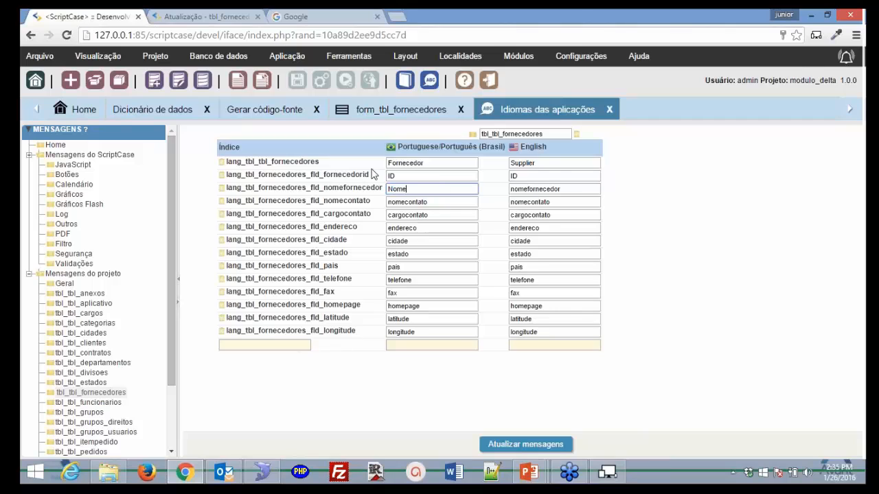
key(Tab)
text(Name)
key(Tab)
text(Co)
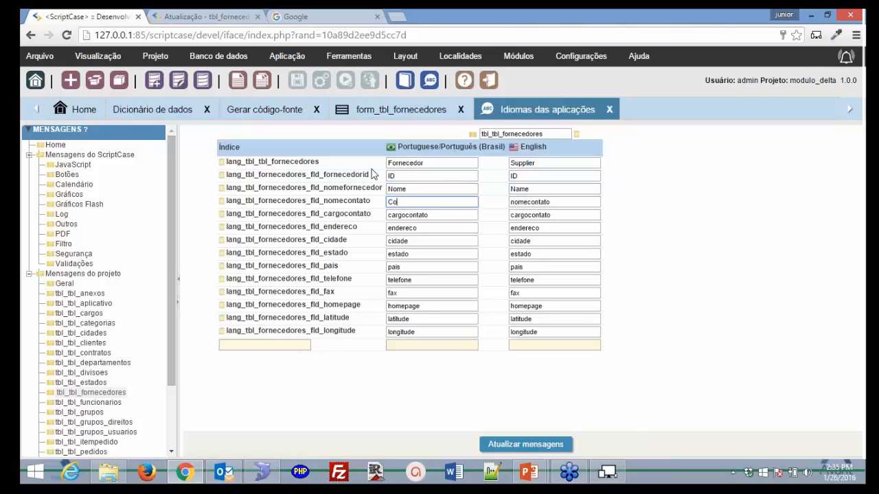
text(ntato)
key(Tab)
text(Contact)
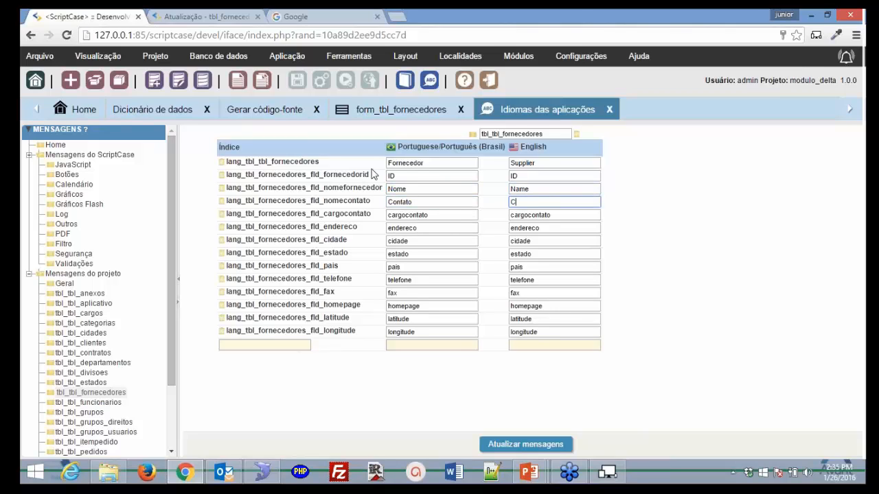
key(Tab)
text(Cargo)
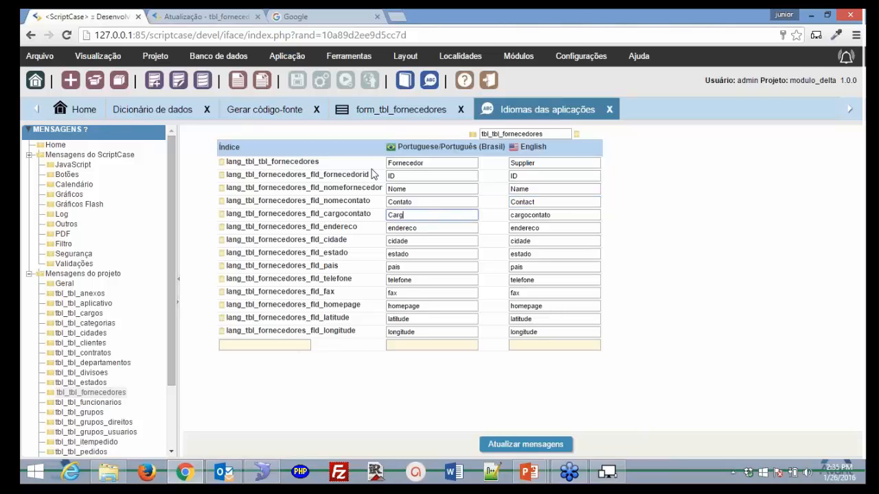
key(Tab)
text(O)
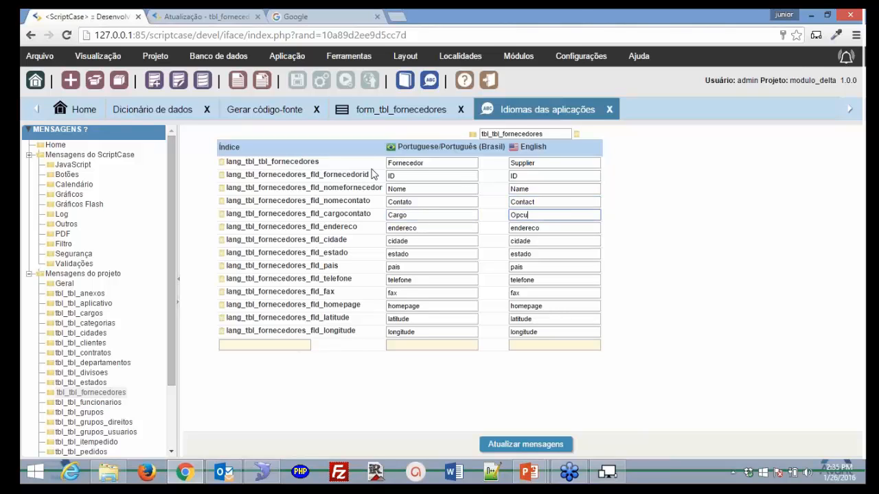
text(cuppaction)
- Enter labels Endereço/Address, Cidade/City, Estado/State and Pais/Contry, then update the messages
key(Tab)
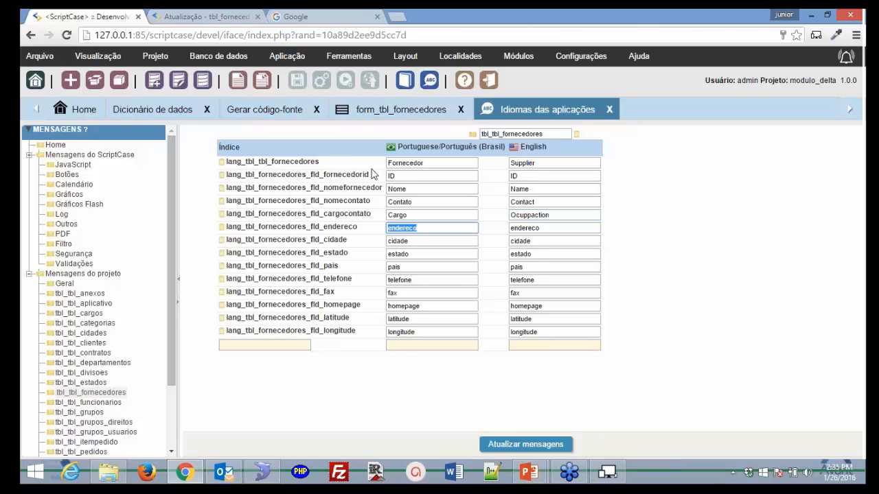
text(Endereço)
key(Tab)
text(Address)
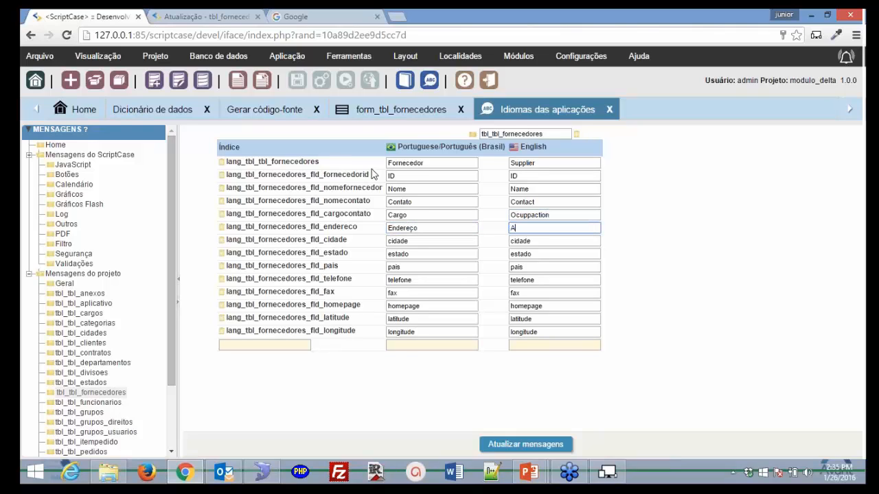
key(Tab)
text(C)
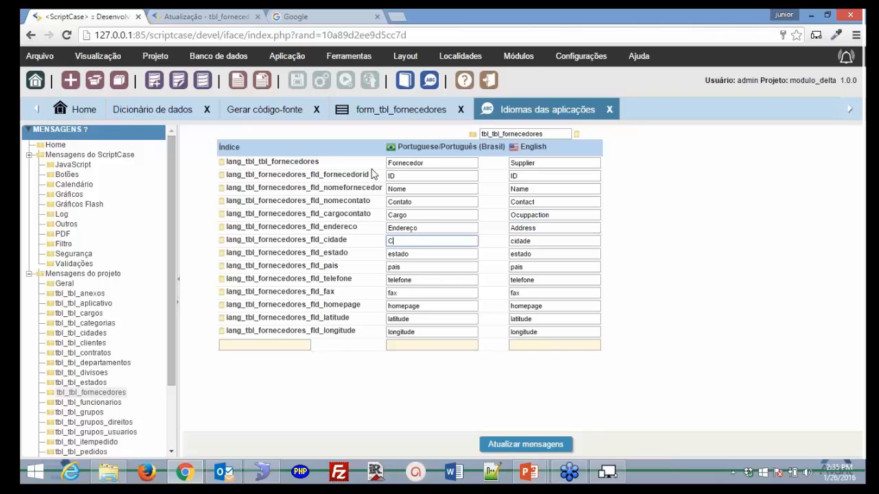
text(idade)
key(Tab)
text(Ci)
key(BackSpace)
key(BackSpace)
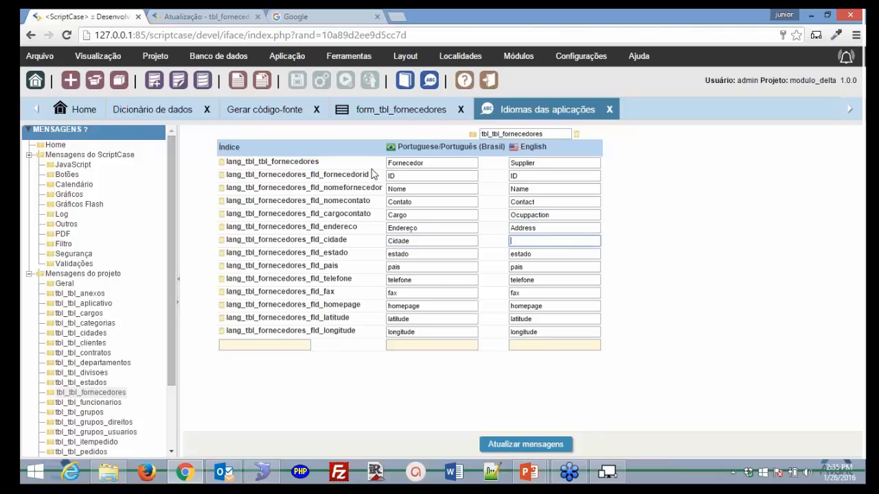
text(City)
key(Tab)
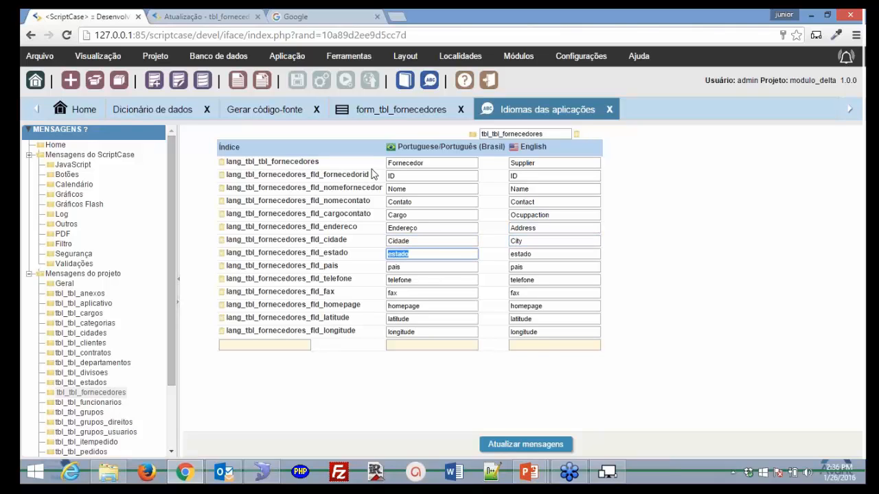
text(Estado)
key(Tab)
text(S)
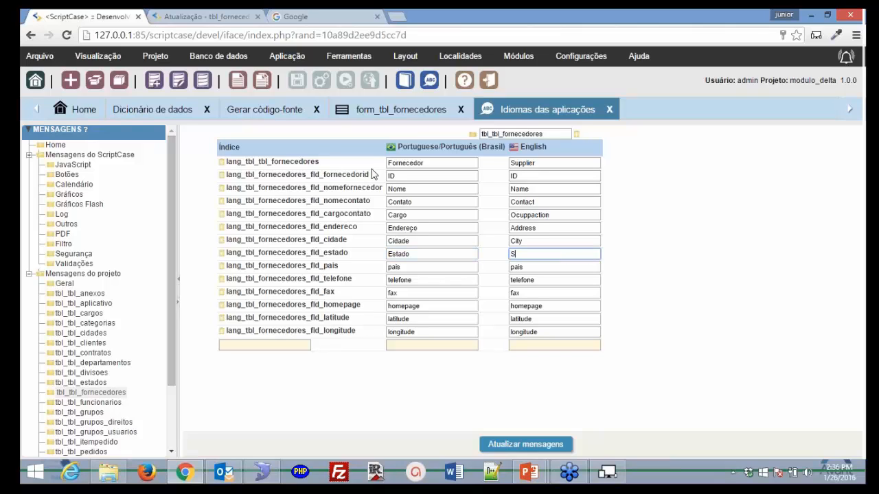
text(tate)
key(Tab)
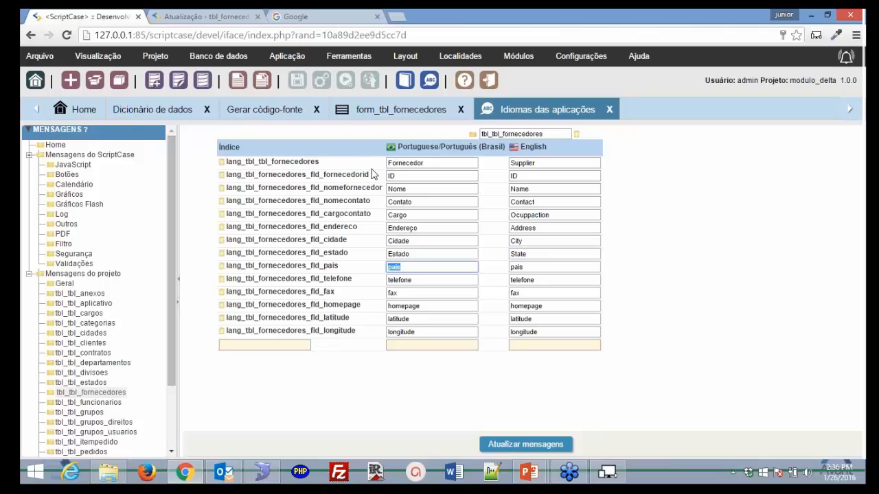
text(Pais)
key(Tab)
text(Con)
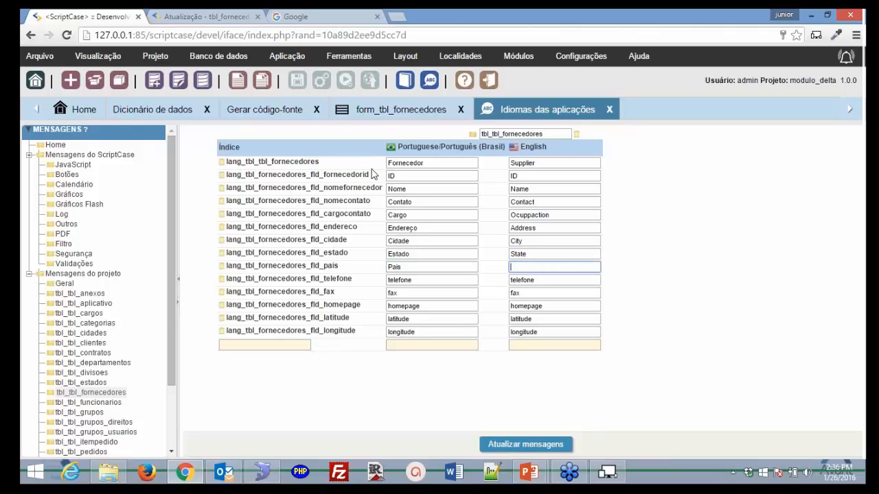
text(try)
click(525, 444)
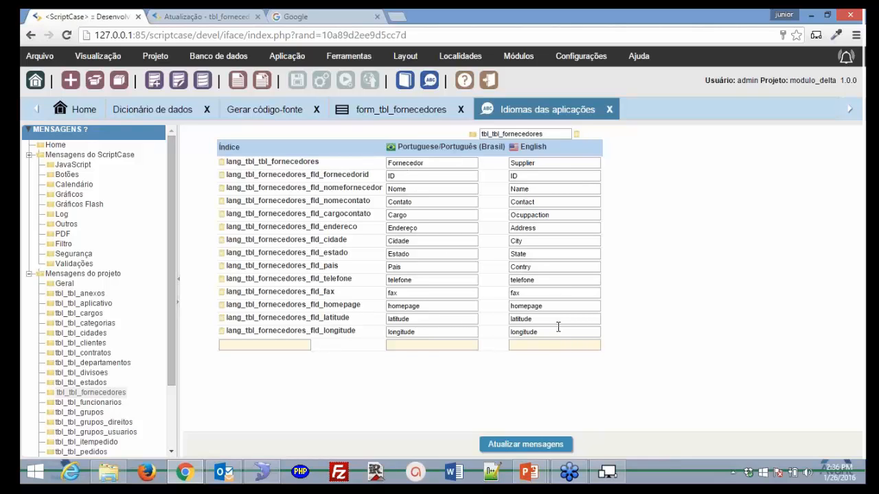
- Run form_tbl_fornecedores to check its labels, then return to the tbl_tbl_fornecedores messages in Idiomas das aplicações
click(388, 115)
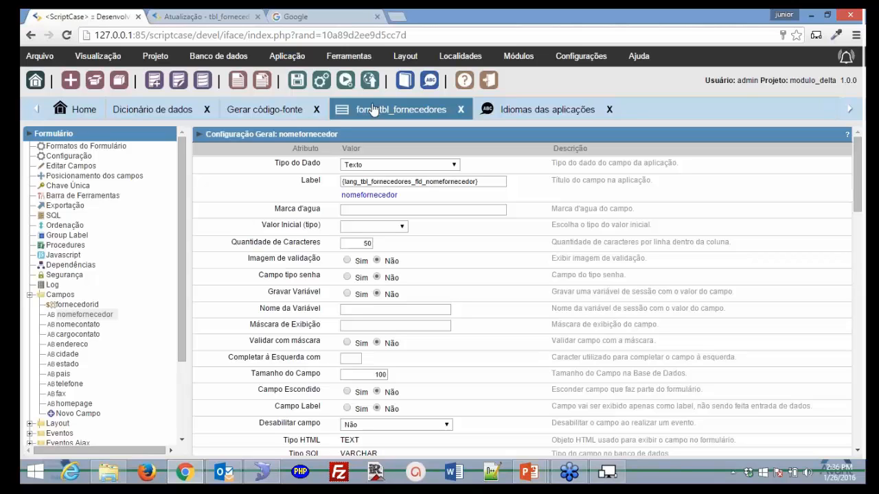
click(346, 81)
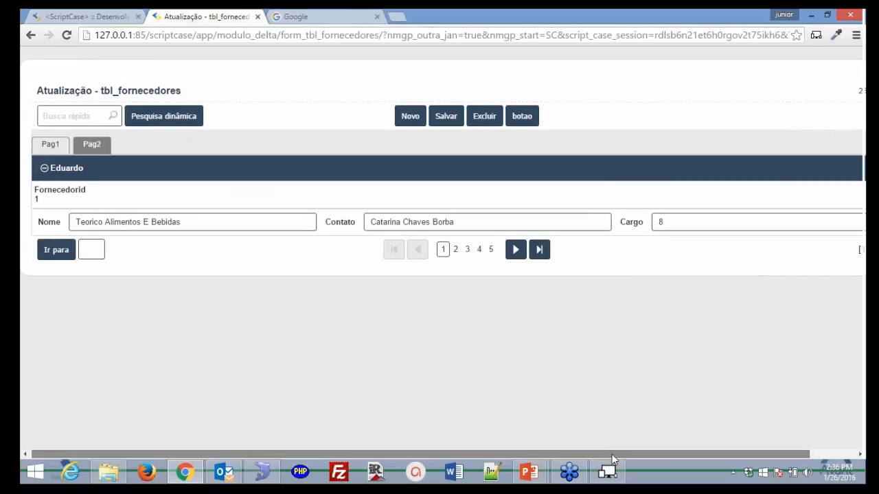
drag(612, 454, 473, 443)
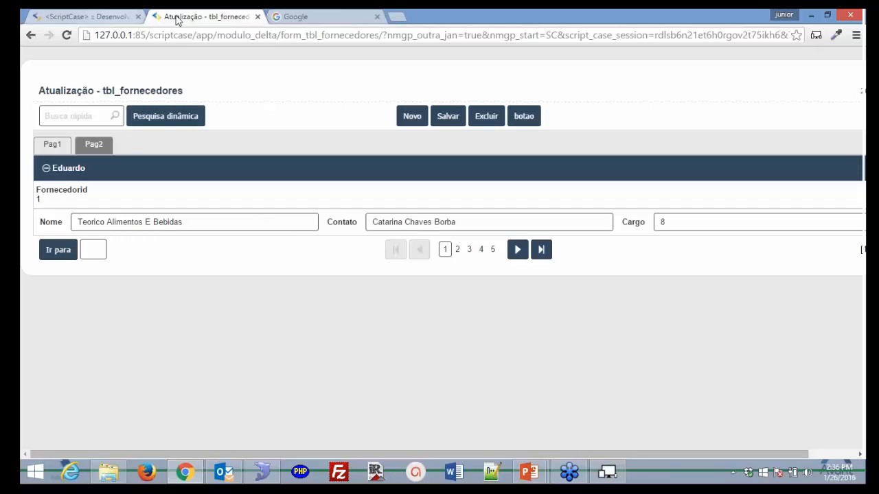
click(377, 16)
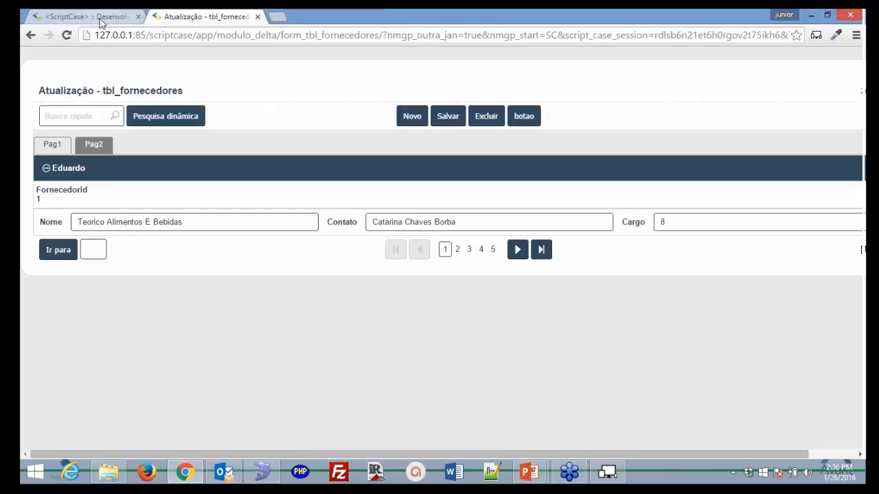
click(101, 19)
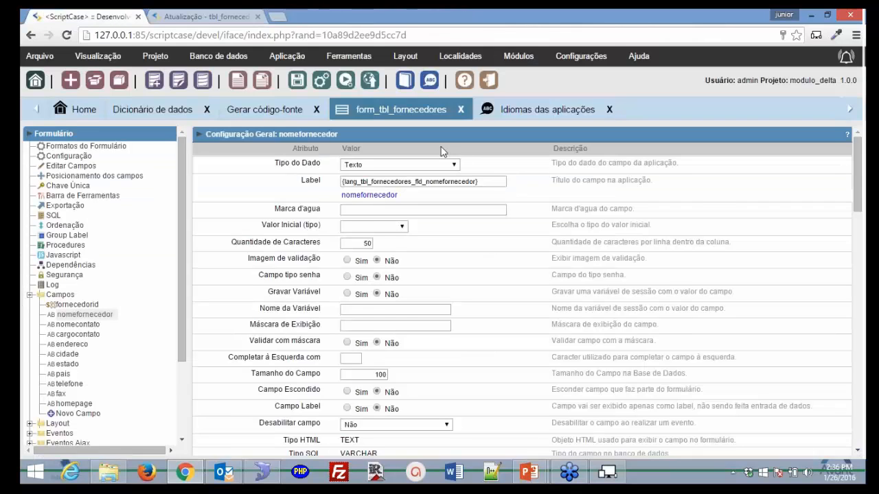
click(515, 110)
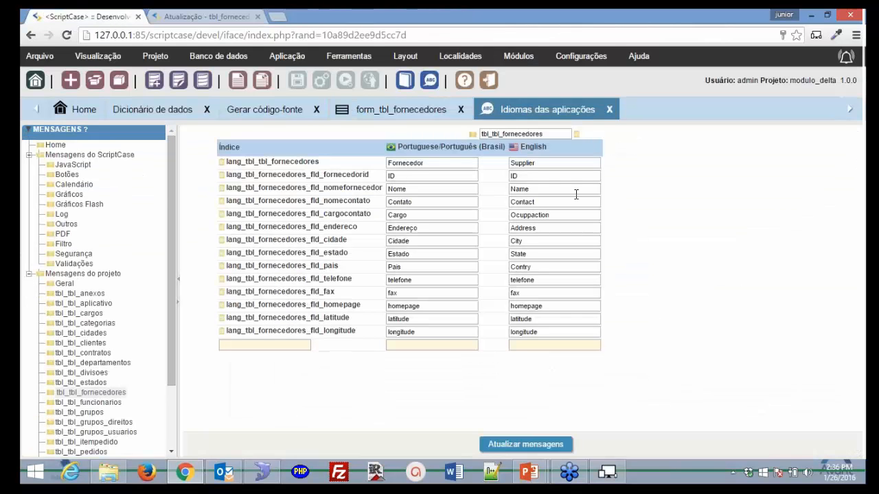
- Expand the supplier form's Layout group and open its Blocos settings
click(360, 118)
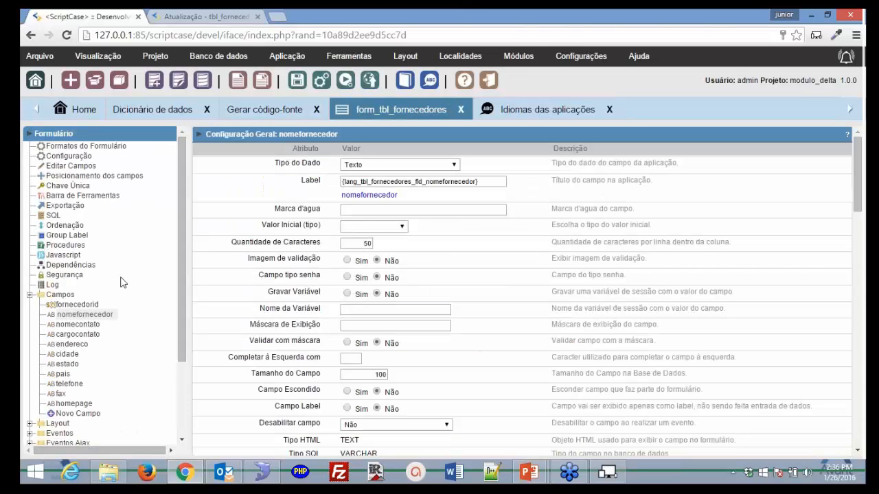
scroll(77, 402, down, 3)
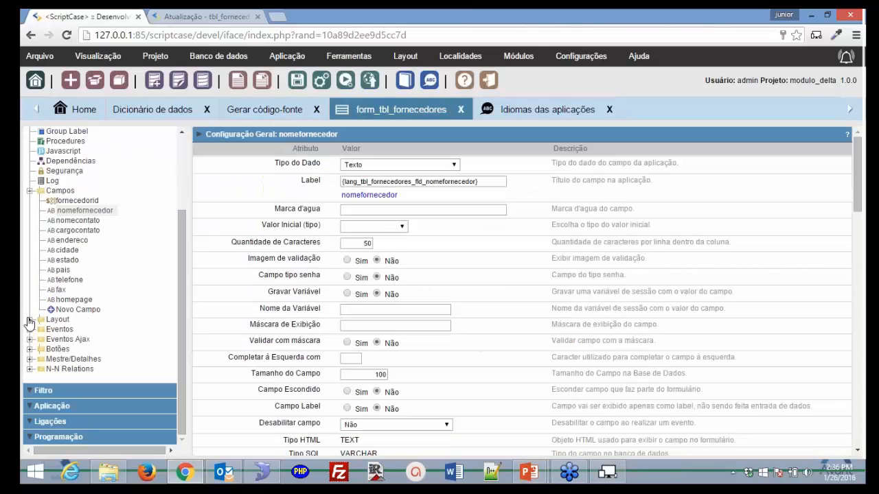
click(29, 321)
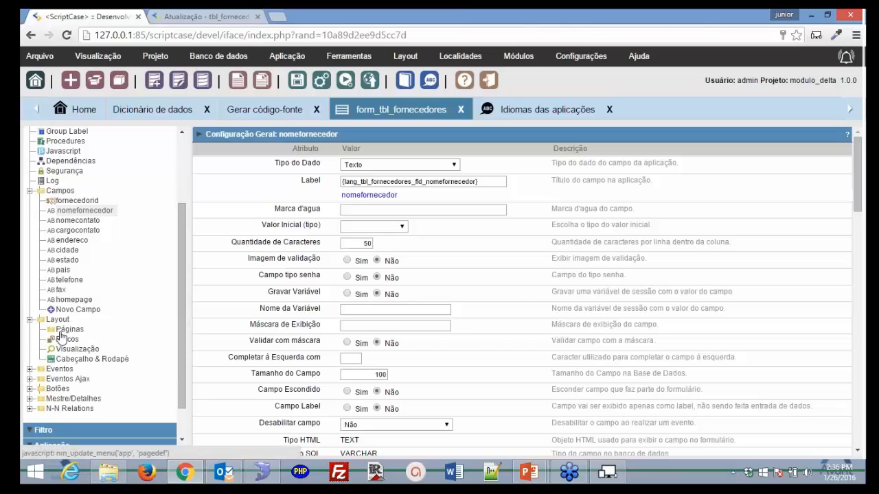
click(63, 339)
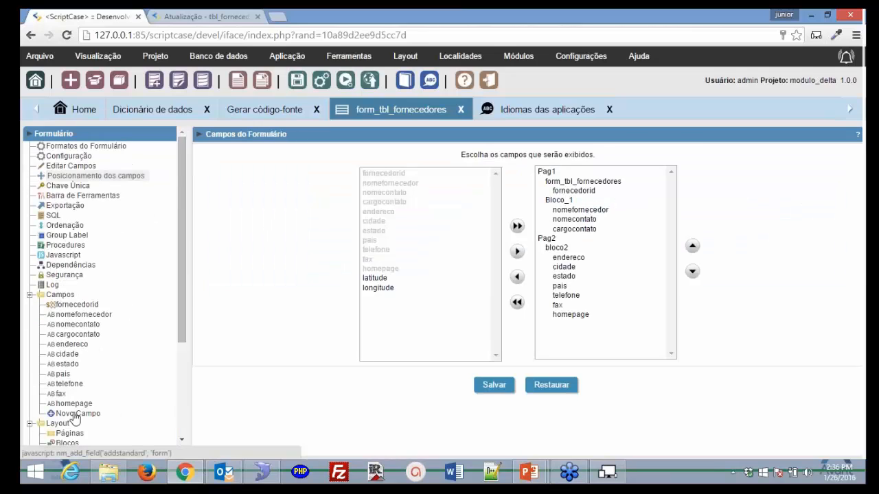
scroll(73, 416, down, 1)
click(68, 382)
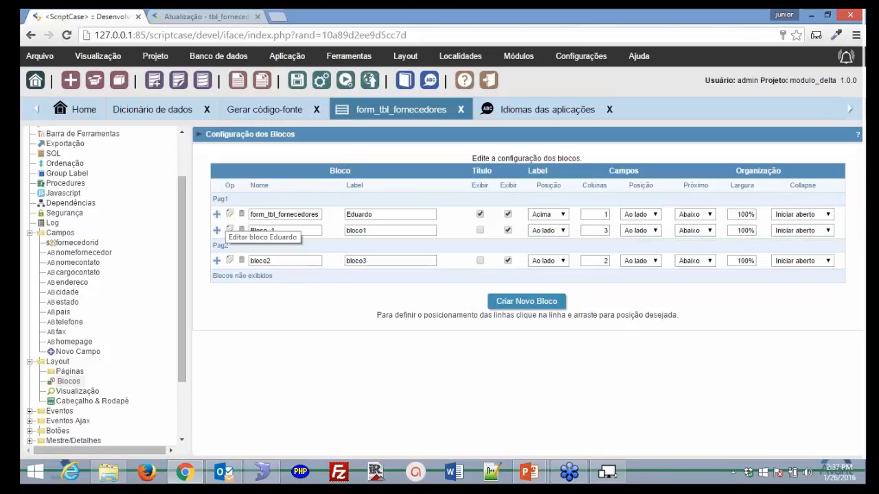
- Compare the running form and Posicionamento dos campos, then return to Blocos listing Pag1 and Pag2 blocks
click(212, 15)
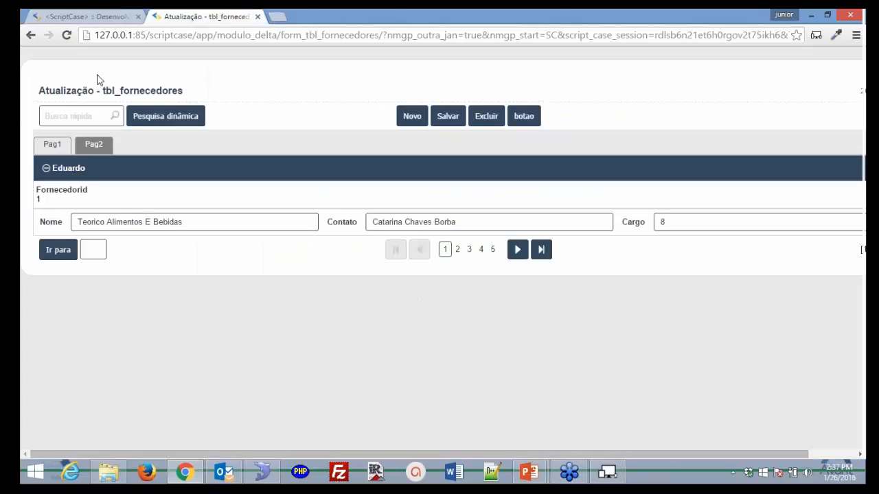
click(76, 16)
scroll(182, 149, up, 1)
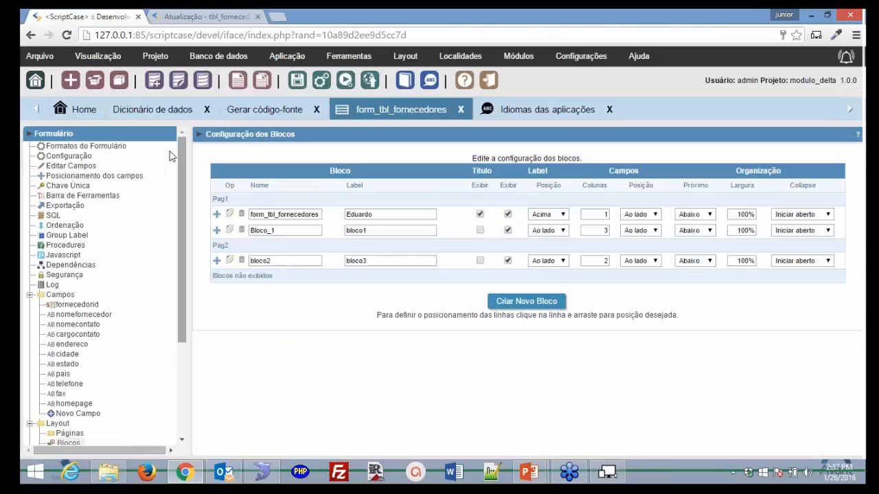
click(113, 177)
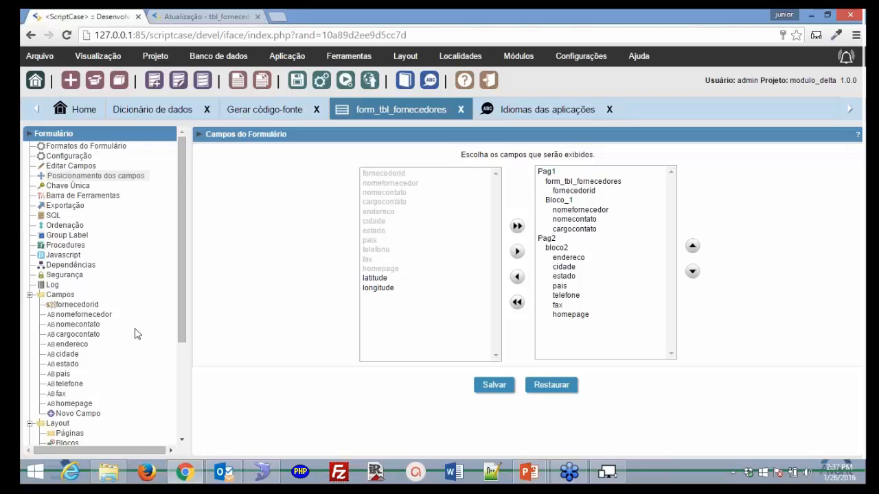
scroll(116, 364, down, 1)
click(67, 381)
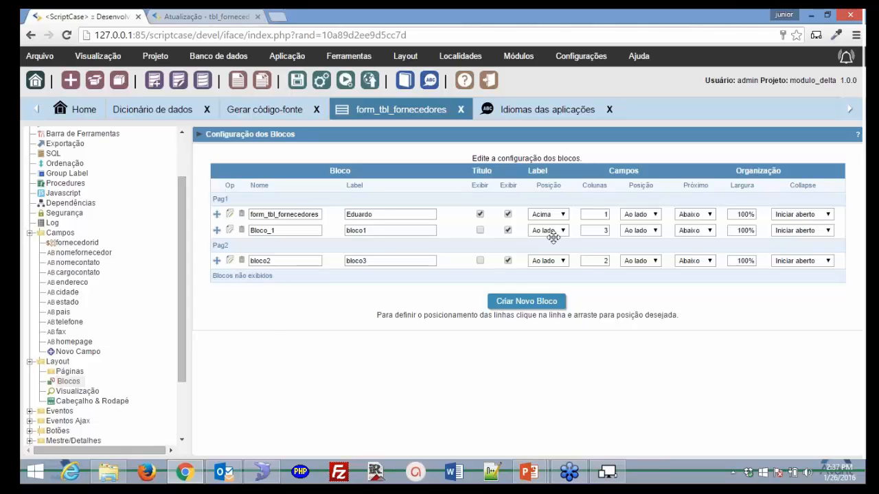
- Place Bloco_1 labels above their fields, preview the form, and save when moving to Barra de Ferramentas
click(562, 231)
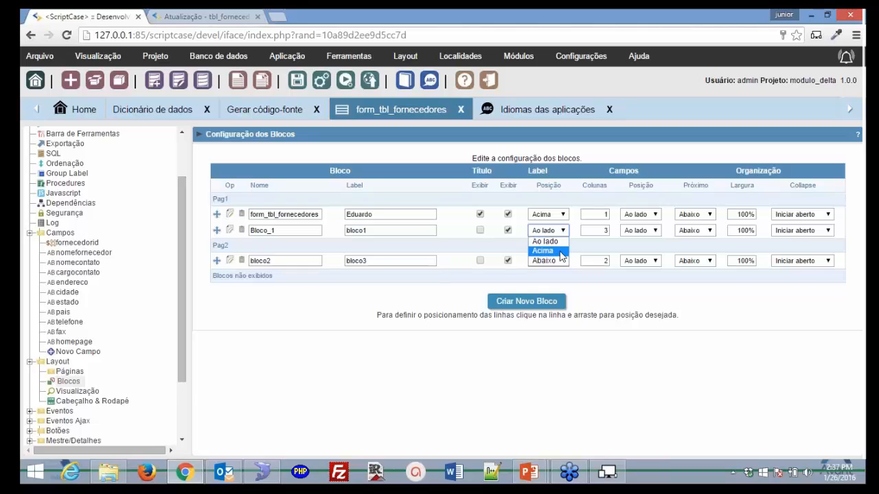
click(549, 252)
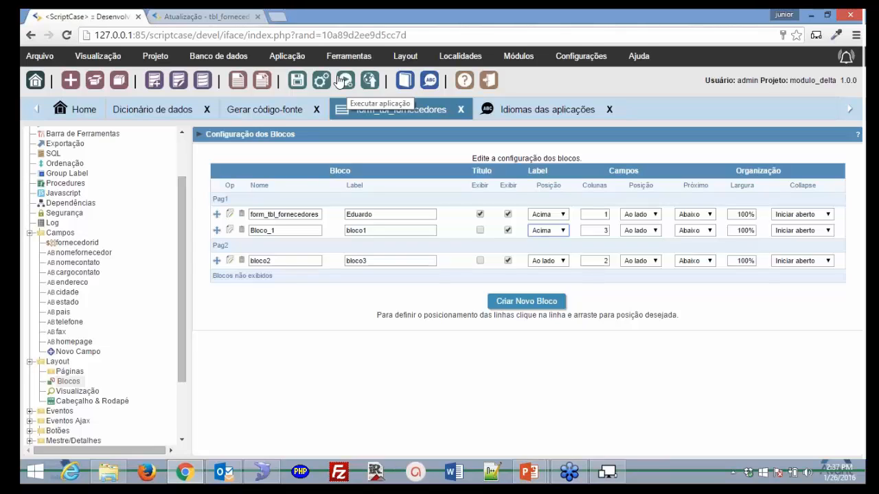
click(232, 15)
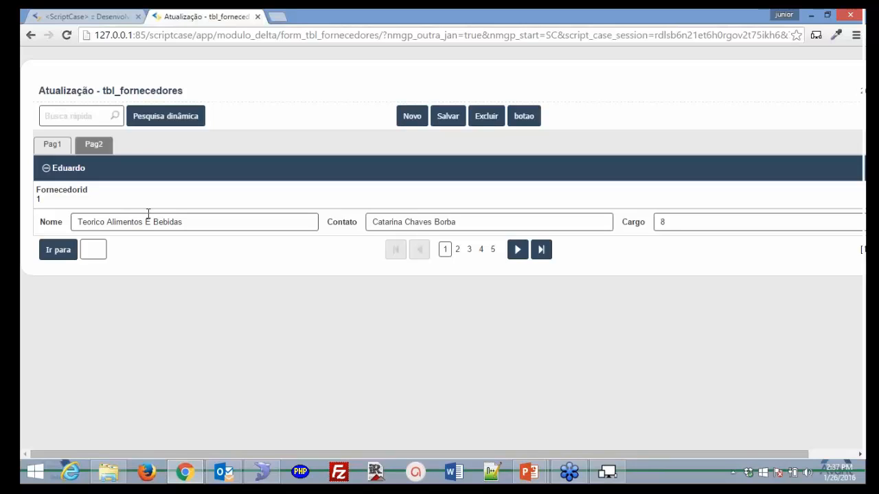
click(66, 19)
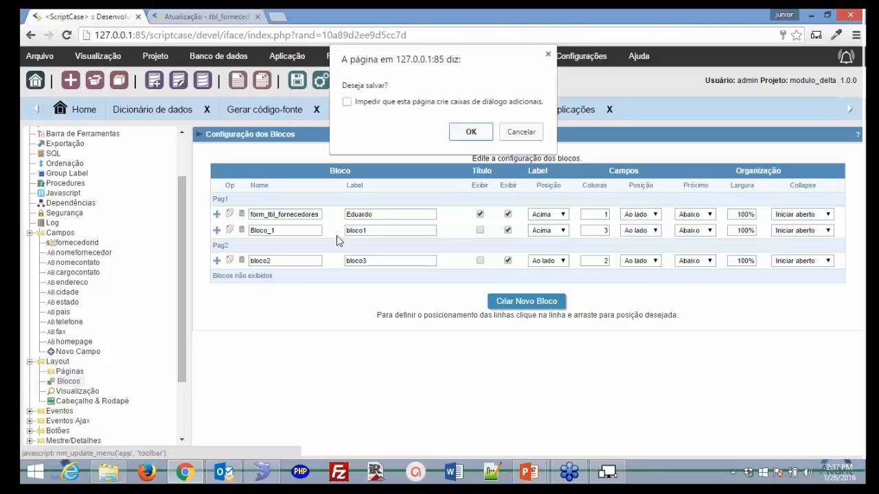
click(473, 132)
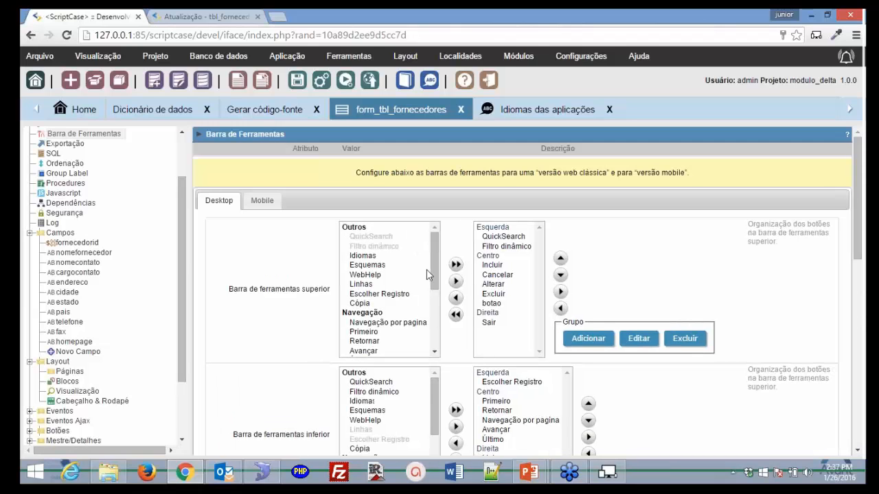
- Move Idiomas into the top toolbar's Centro group, reload the running form to check it, and save
click(496, 257)
click(367, 255)
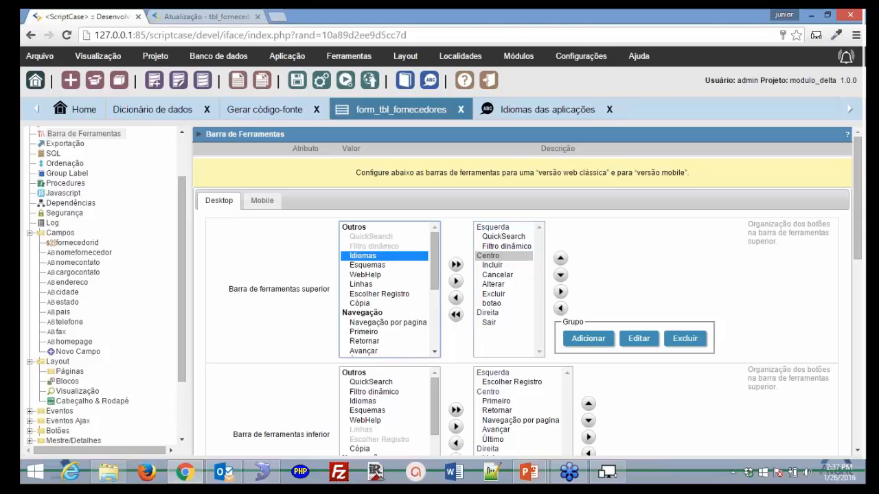
click(456, 281)
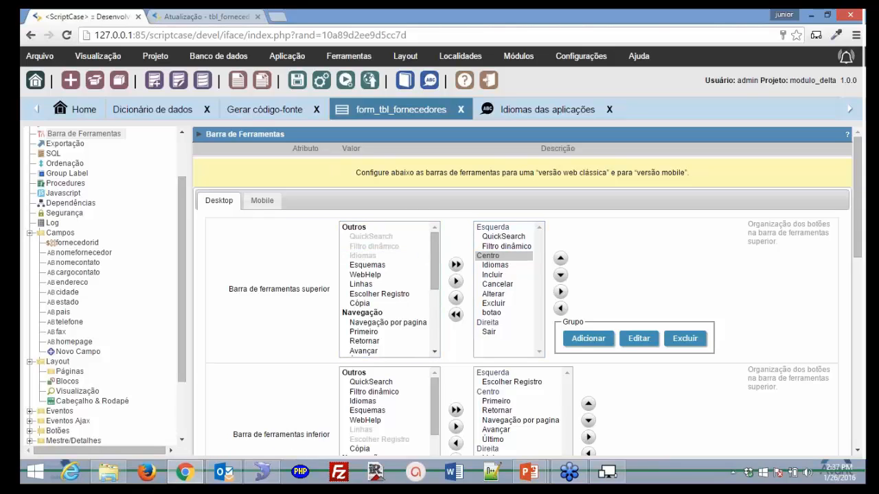
click(206, 17)
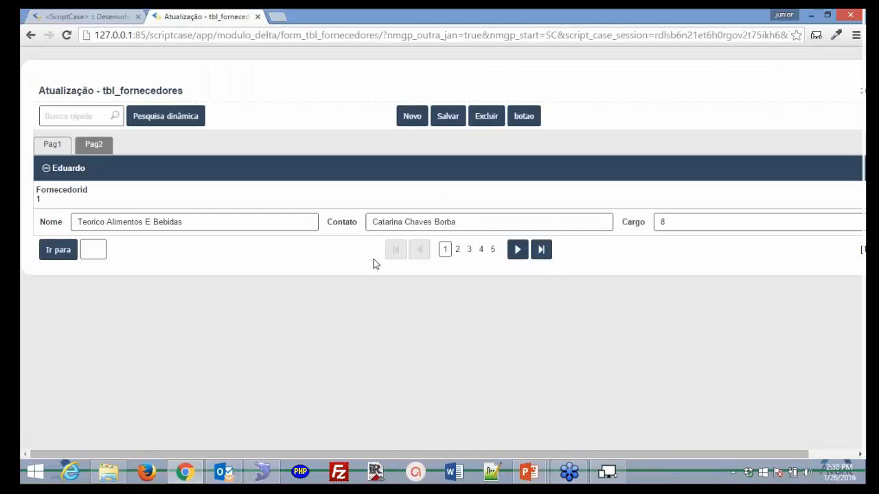
key(F5)
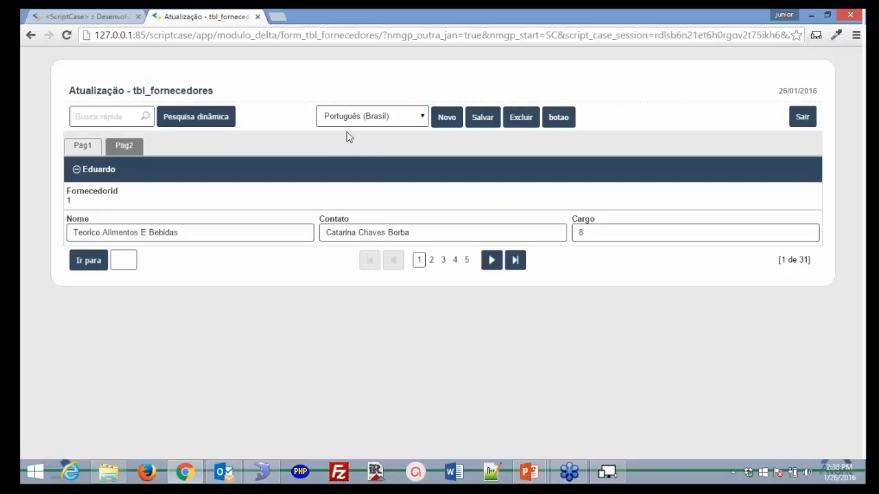
click(112, 15)
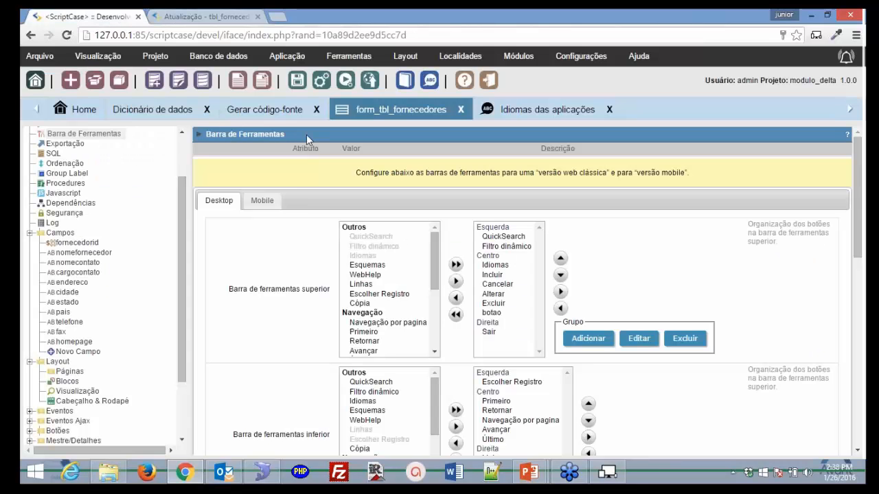
click(301, 81)
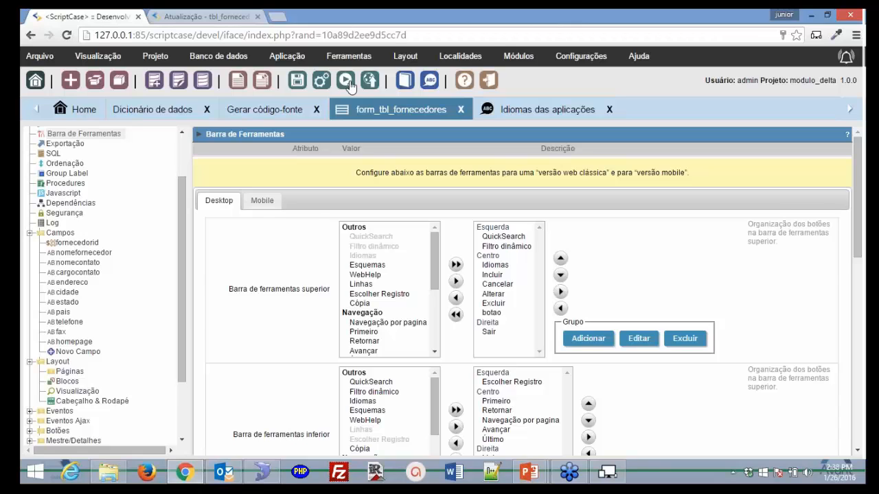
- Switch the running supplier form to Inglês (Estados Unidos), showing English labels like Name and Contact
click(348, 81)
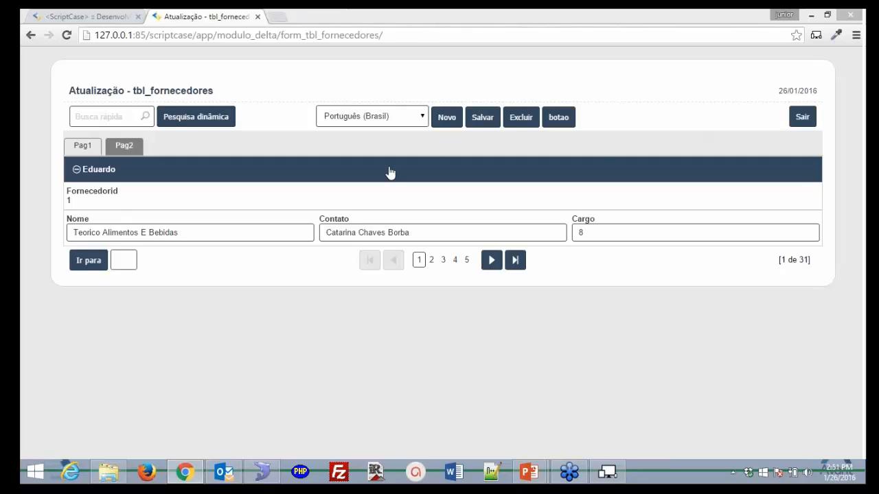
click(421, 118)
click(409, 131)
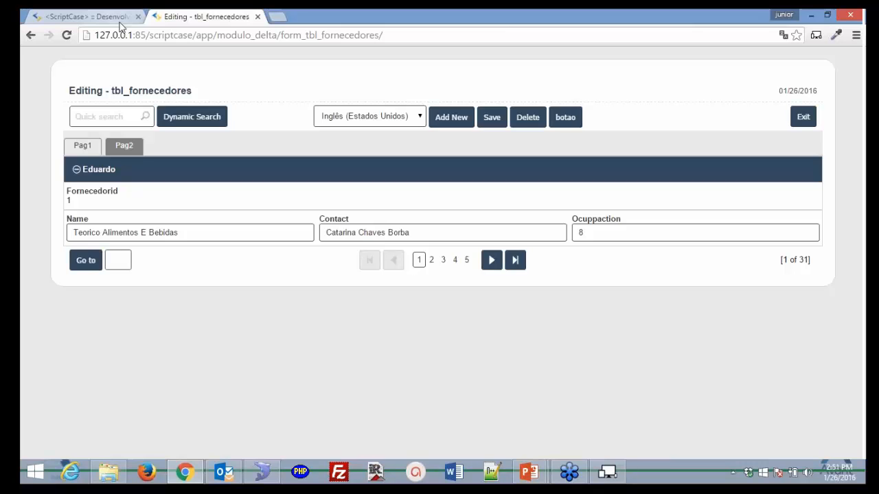
click(121, 27)
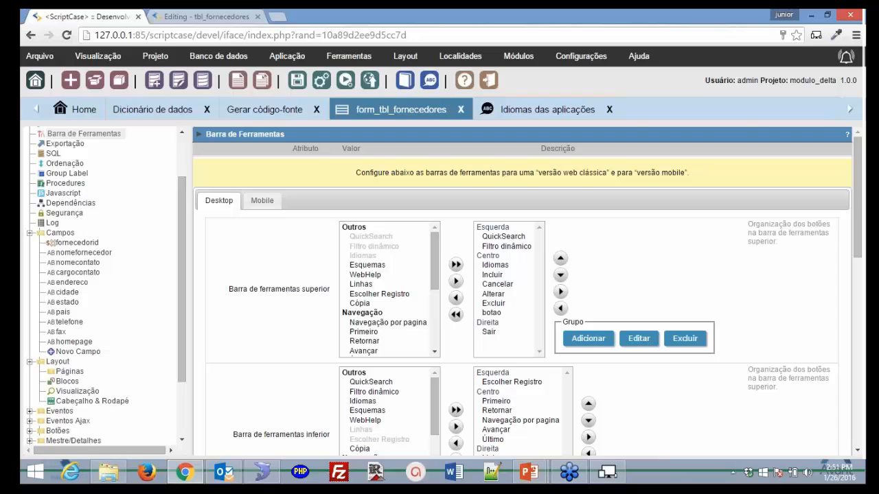
click(199, 17)
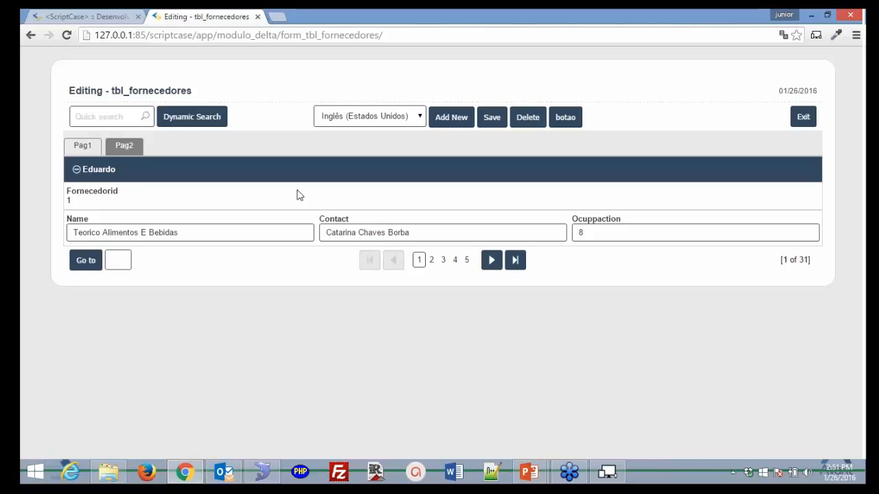
- Review Projeto > Valores padrão, then open Projeto > Propriedades for modulo_delta
click(105, 18)
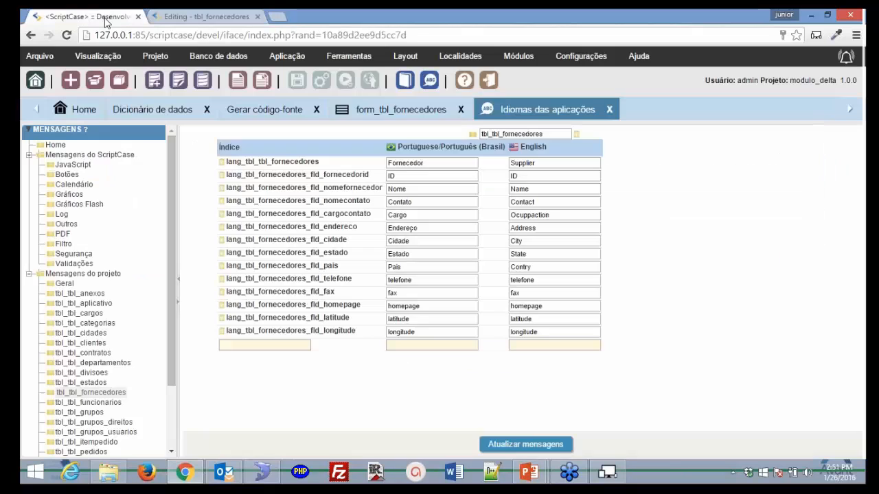
mouse_move(159, 57)
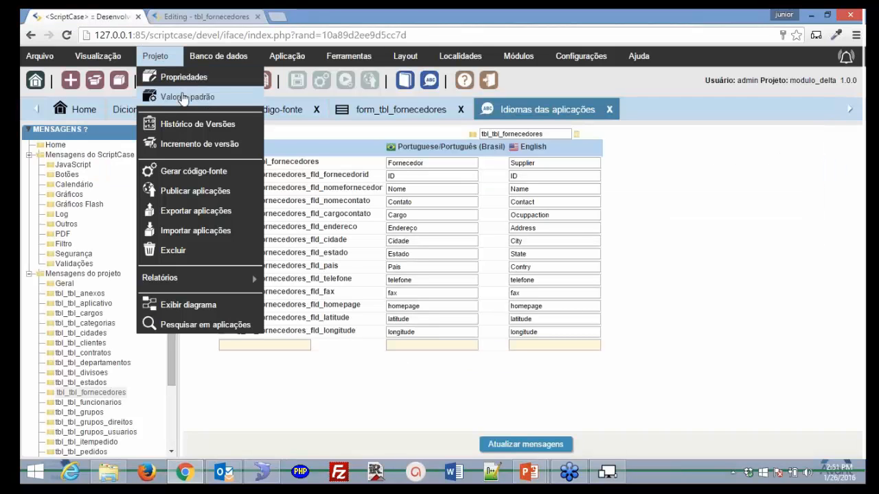
click(184, 98)
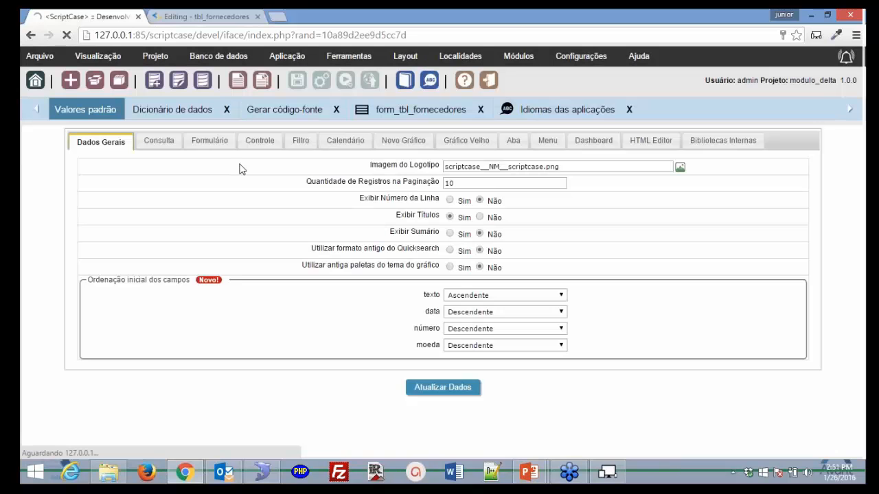
mouse_move(155, 56)
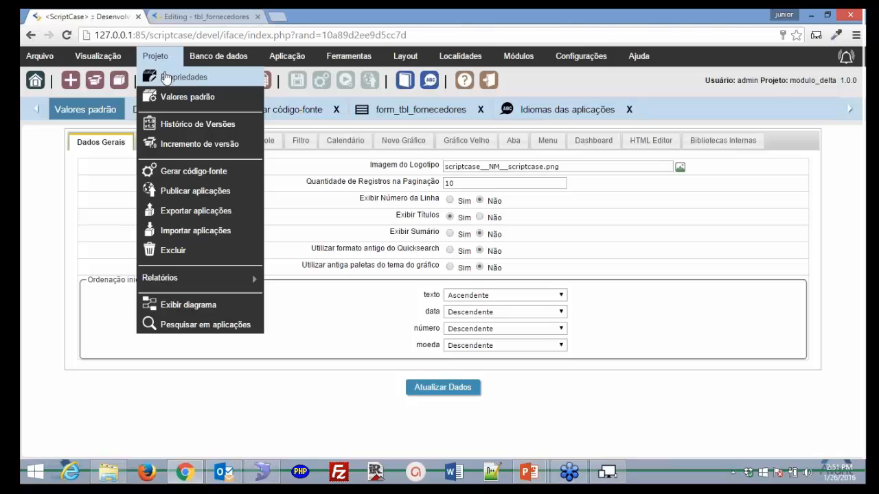
click(165, 77)
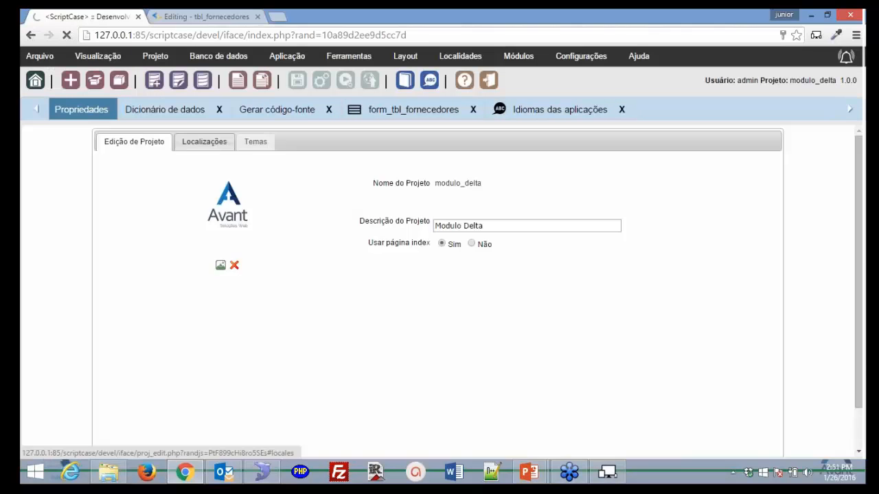
- Add Espanhol (Espanha) as a third project language under Localizações and save the project settings
click(204, 142)
click(225, 223)
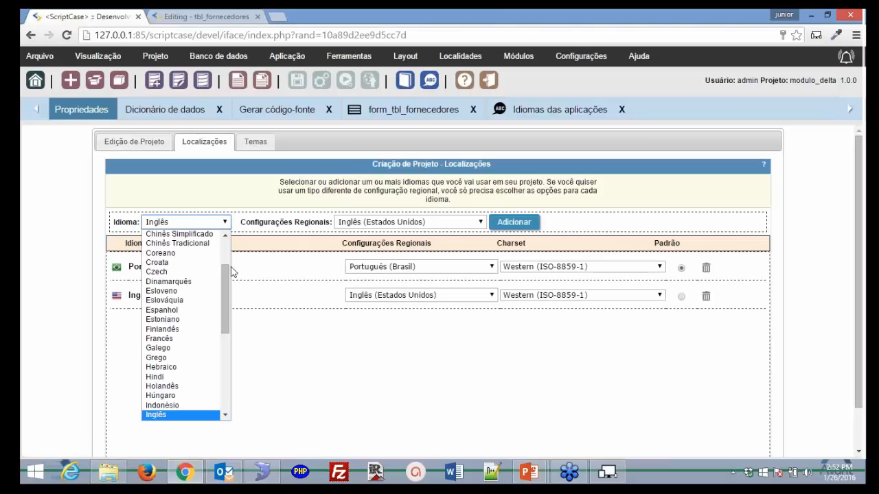
scroll(226, 275, up, 3)
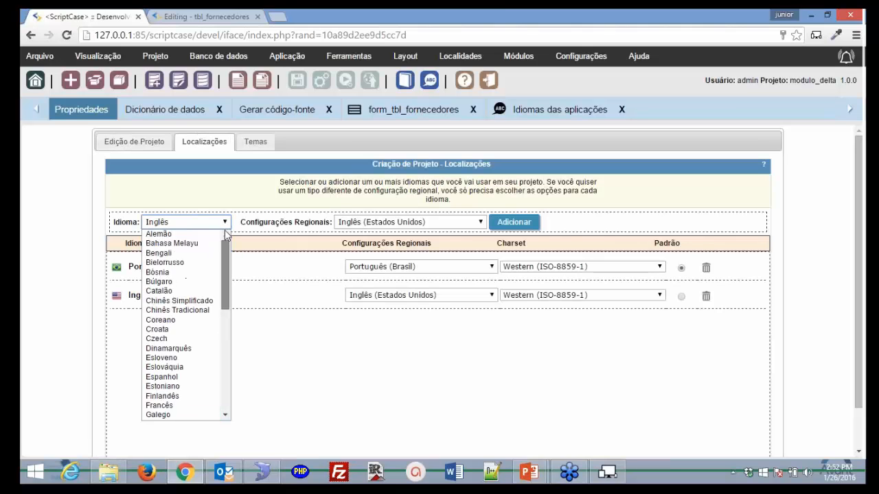
click(208, 380)
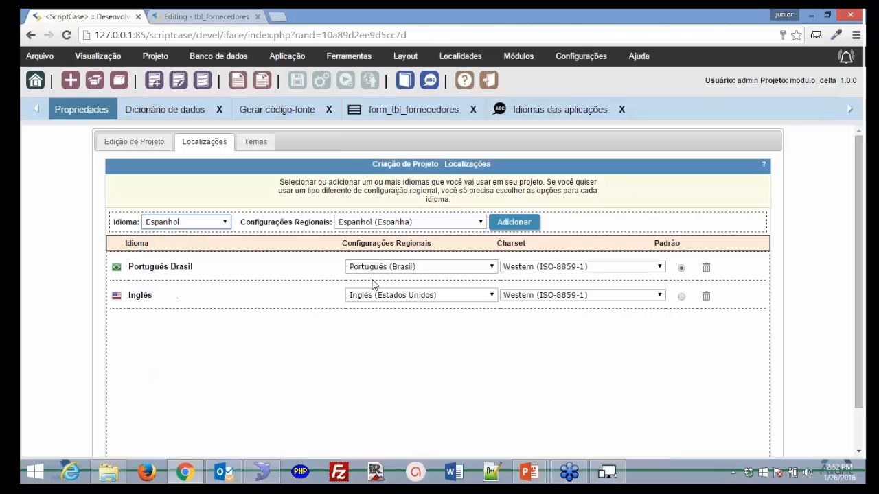
click(512, 224)
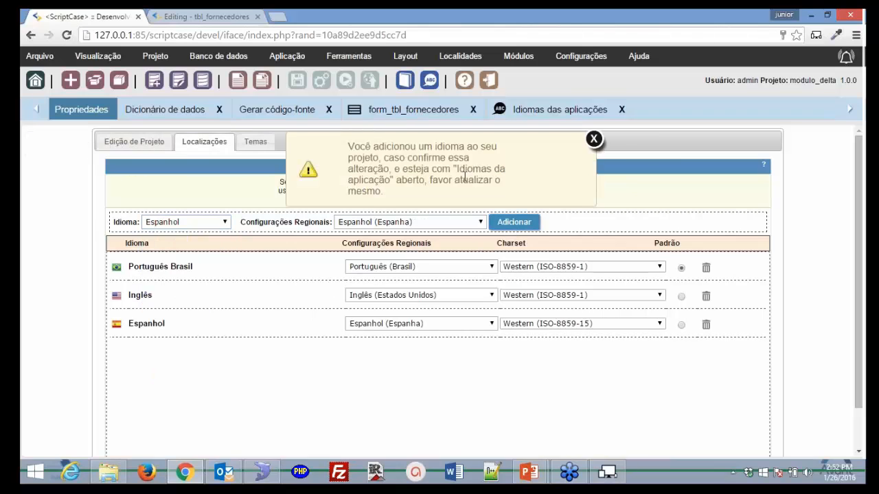
click(593, 140)
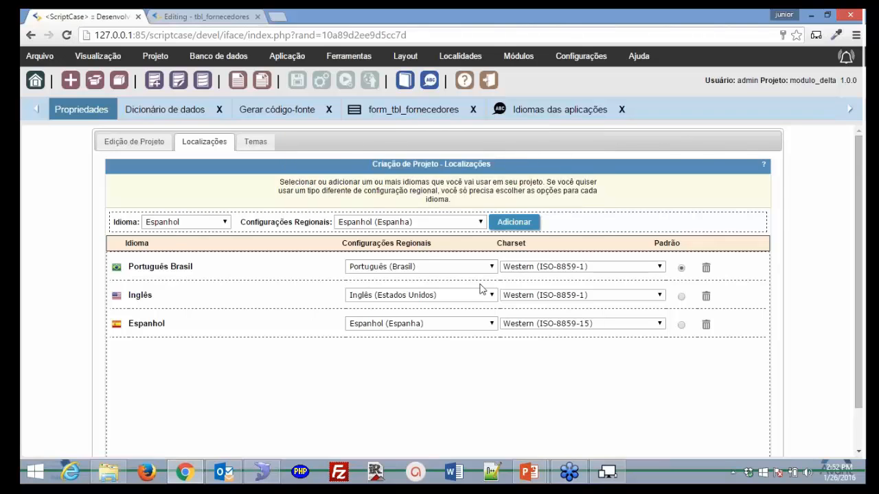
scroll(483, 290, down, 1)
click(409, 445)
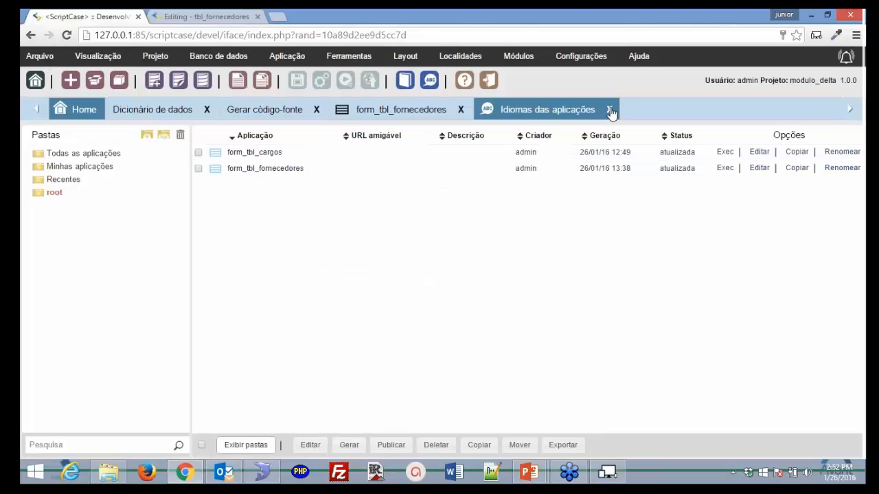
- Reopen Idiomas das aplicações at tbl_tbl_aplicativo with its new Spanish column, then regenerate and run form_tbl_fornecedores
click(609, 109)
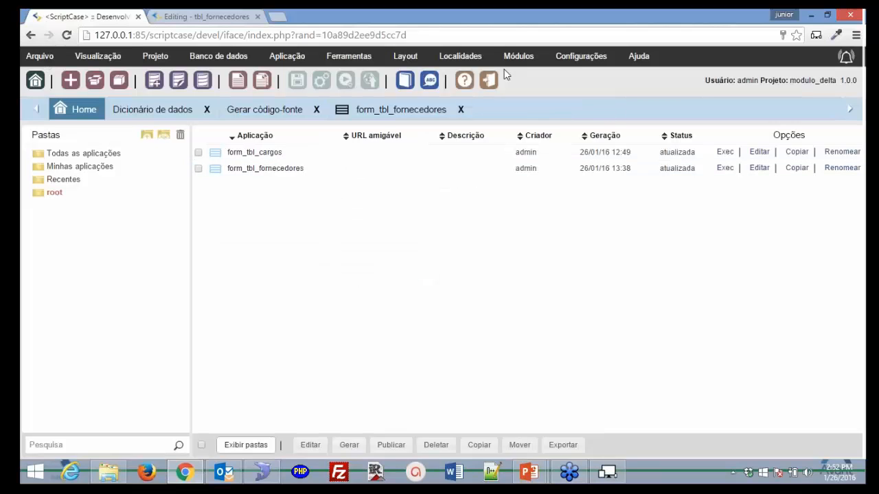
click(460, 56)
click(484, 78)
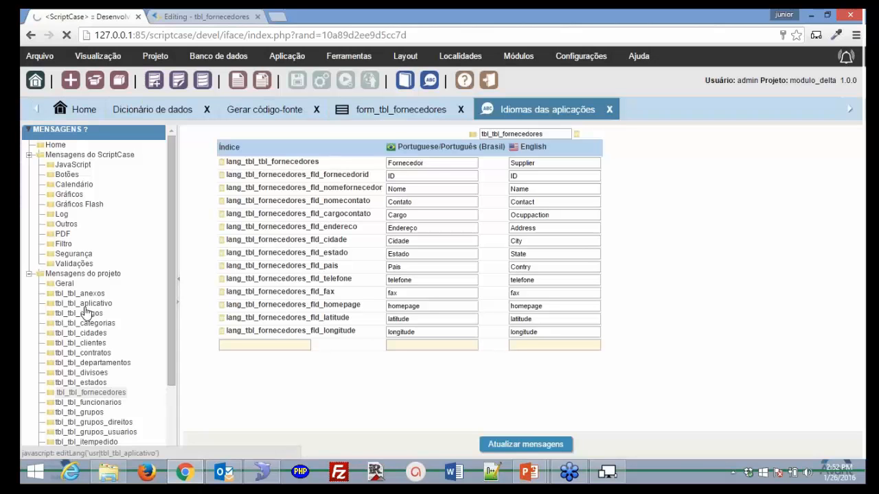
click(86, 308)
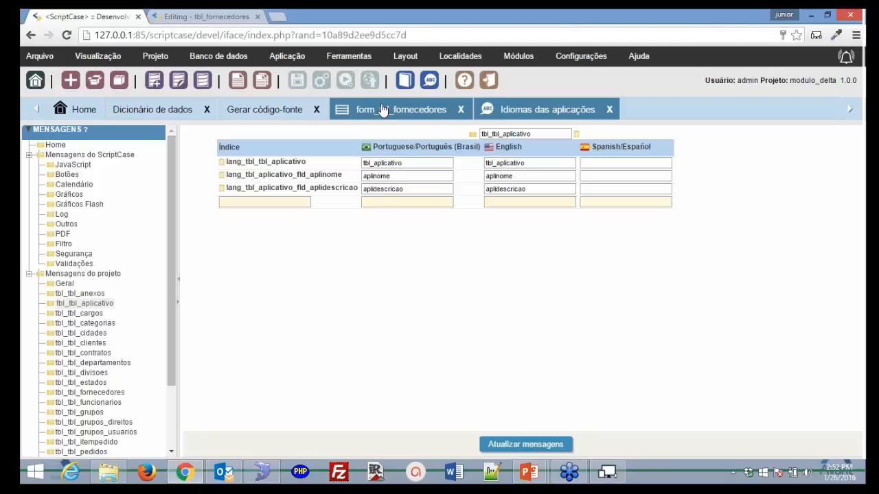
click(382, 110)
click(369, 81)
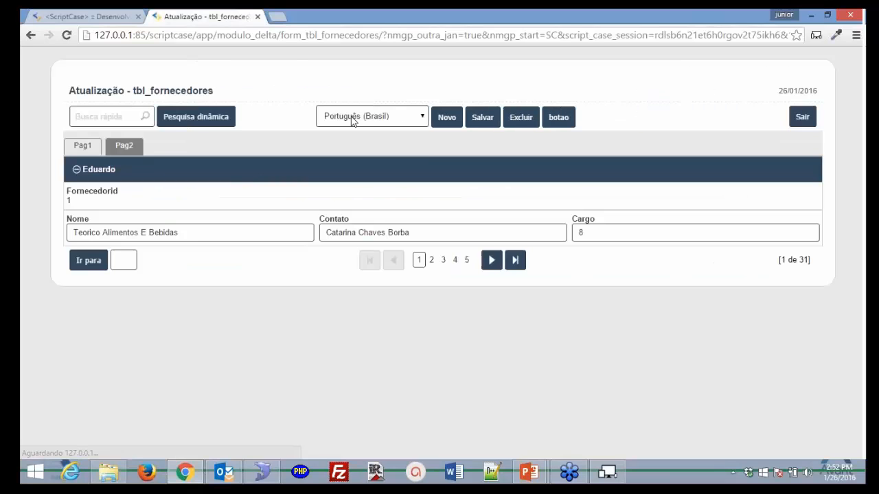
- Switch the running form to Espanhol (Espanha), then go back to ScriptCase's Idiomas das aplicações messages
click(357, 117)
click(370, 130)
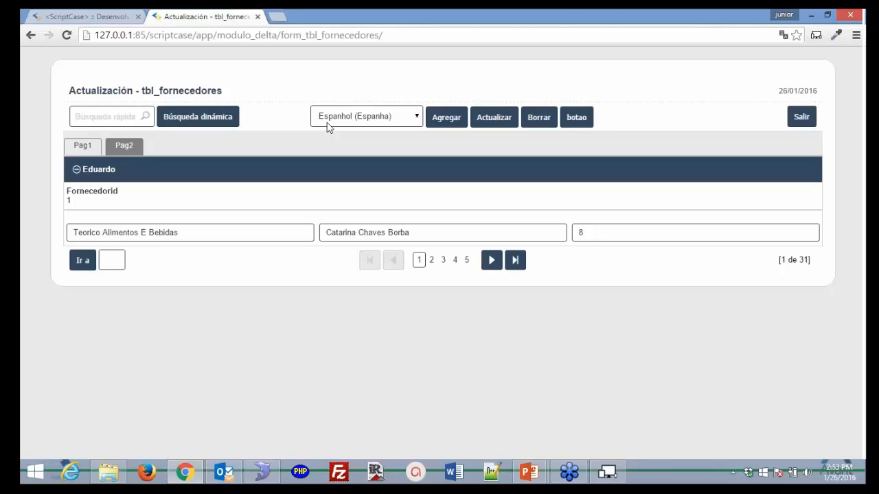
click(98, 16)
click(527, 112)
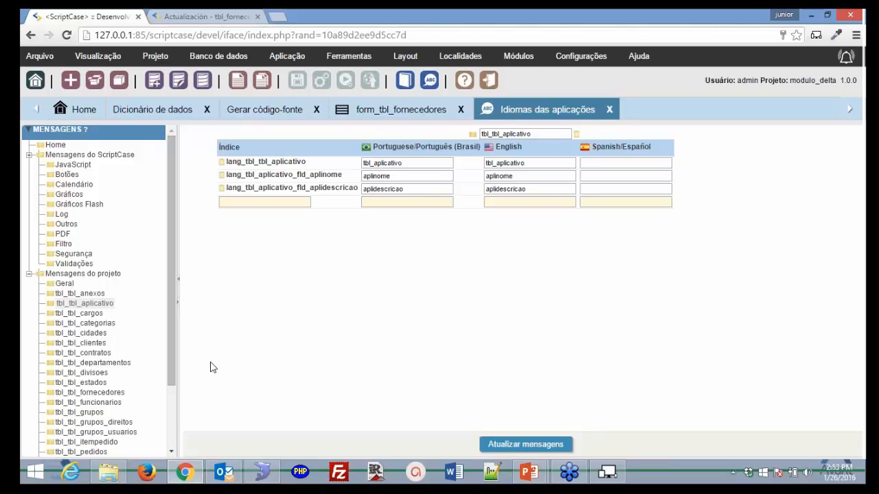
- Check the tbl_tbl_funcionarios messages, then open tbl_tbl_fornecedores with its empty Español column
click(89, 402)
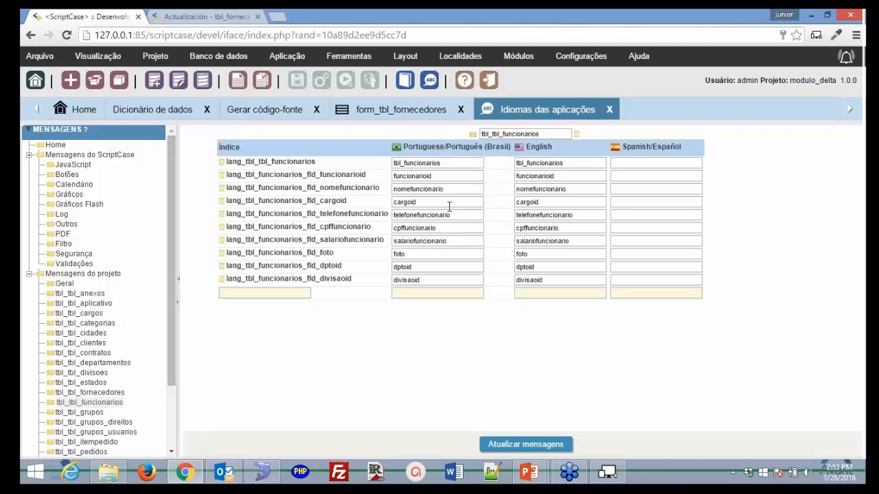
click(100, 393)
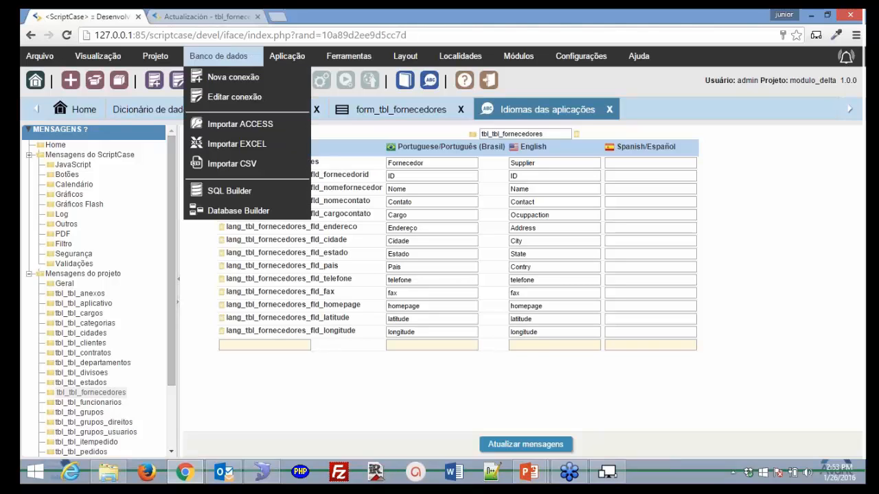
- Close the application languages editor and view page 2 of the running supplier form in Spanish
click(203, 17)
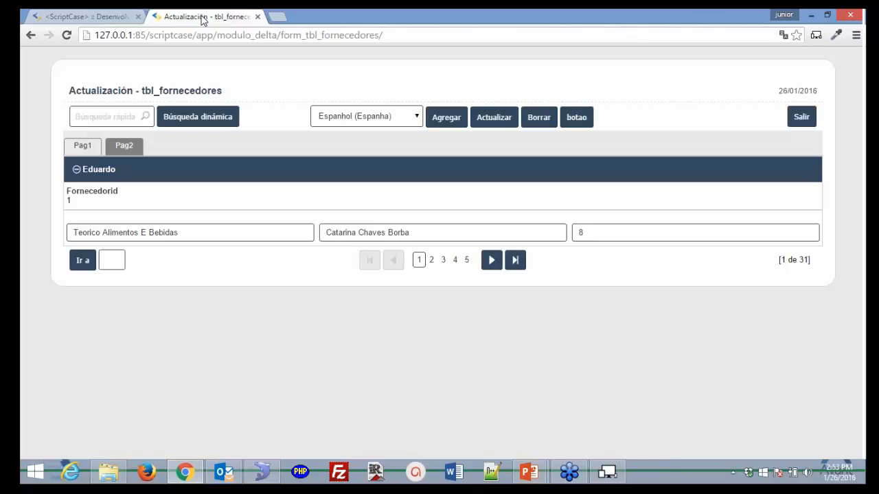
click(123, 16)
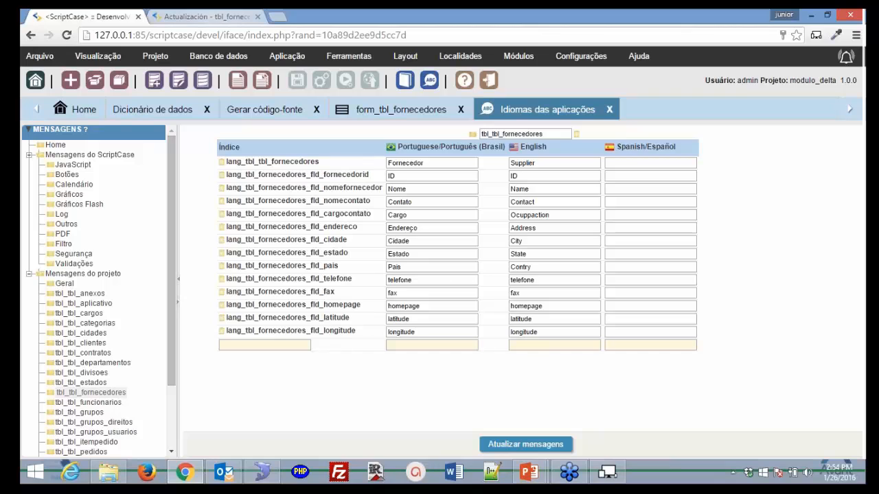
click(609, 110)
click(203, 18)
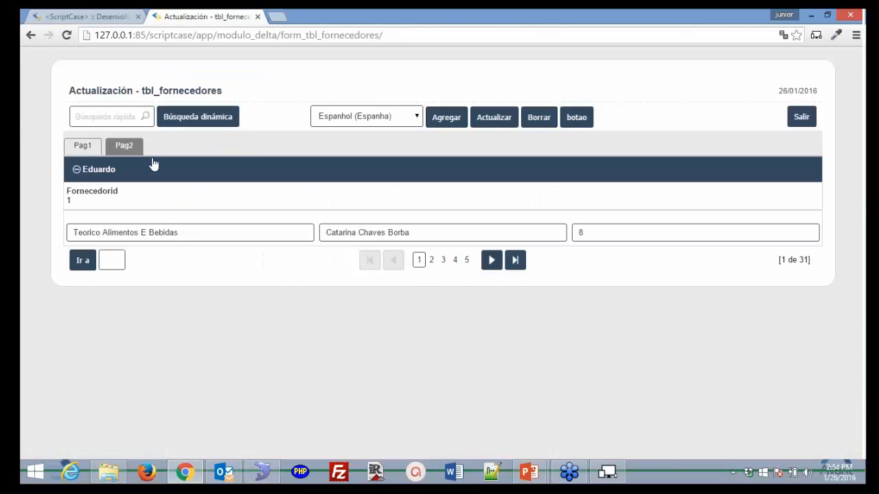
click(132, 147)
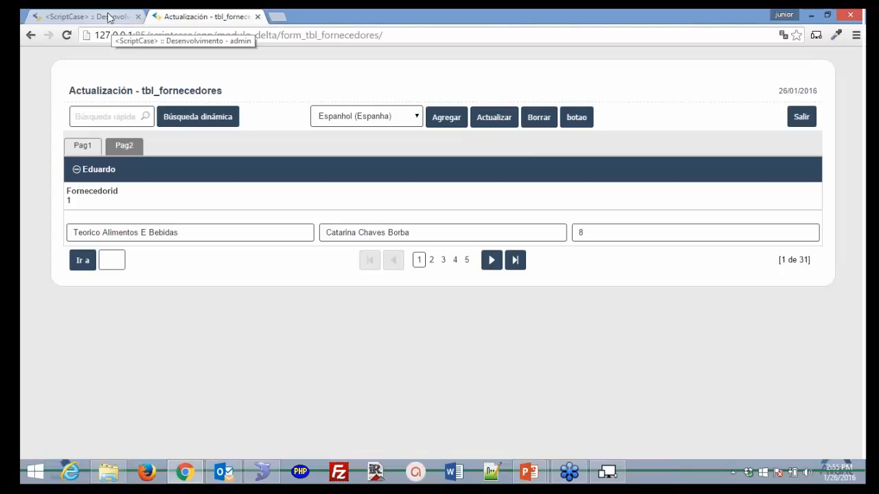
- In the form_tbl_fornecedores editor, collapse Campos and Layout and expand the Eventos list
click(107, 18)
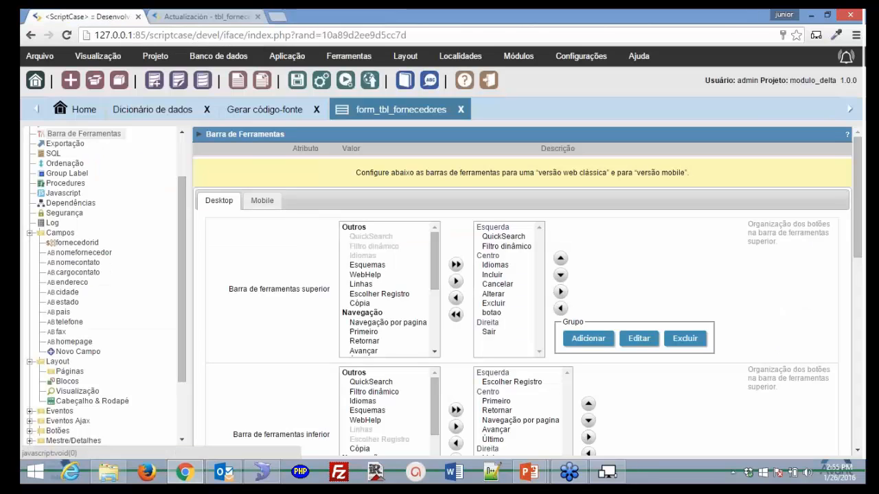
click(30, 233)
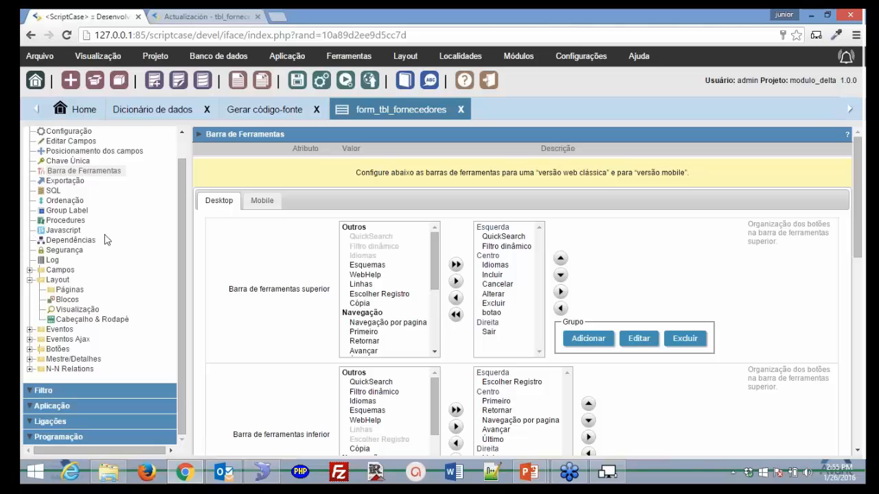
click(29, 279)
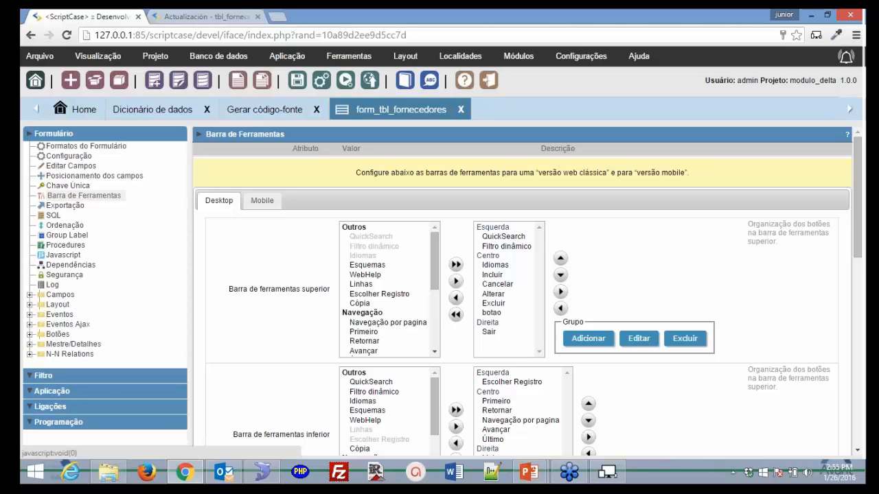
click(41, 316)
scroll(158, 315, down, 1)
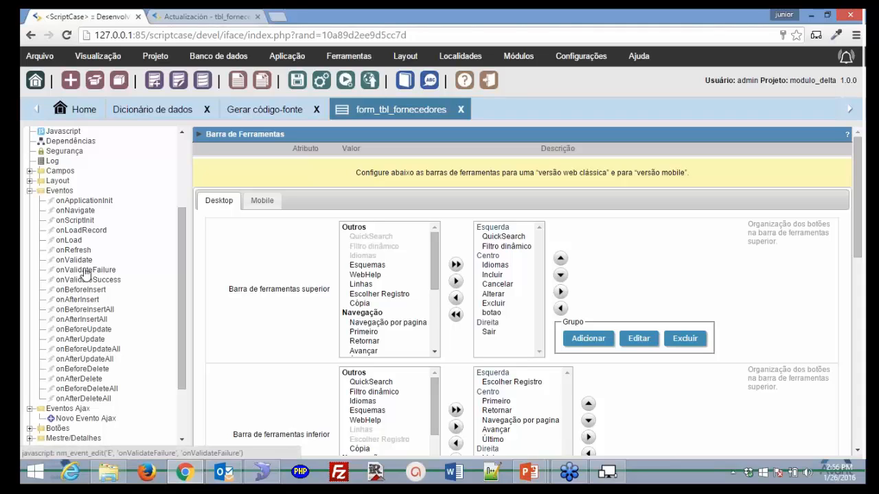
- Write {nomefornecedor} = 'Eduardo - Scriptcase'; in the onLoad event, using the Campos list for reference
click(77, 242)
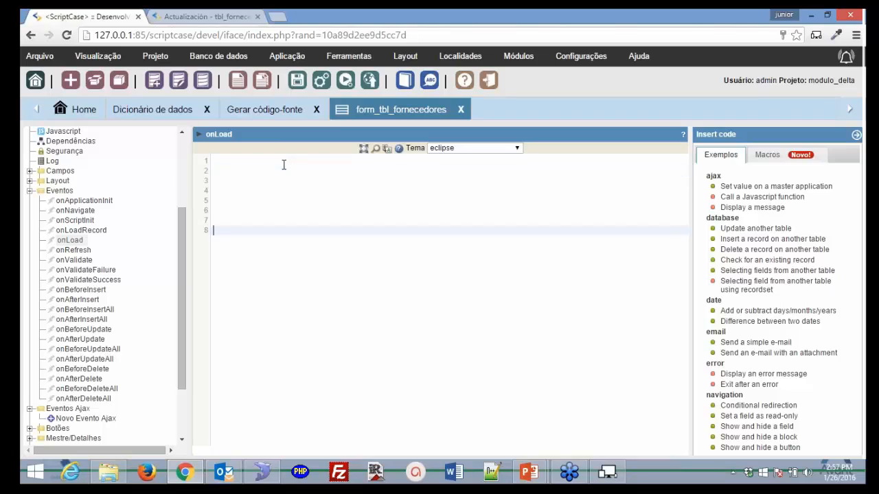
key(Return)
key(Return)
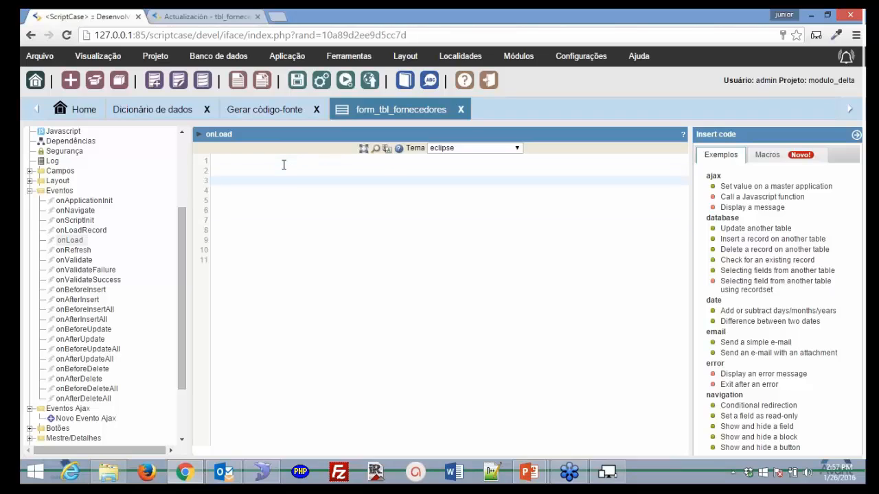
key(BackSpace)
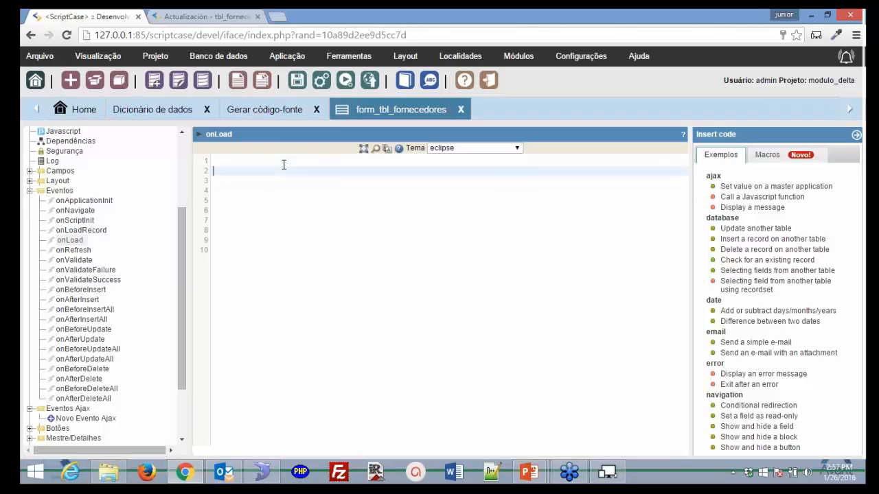
text({)
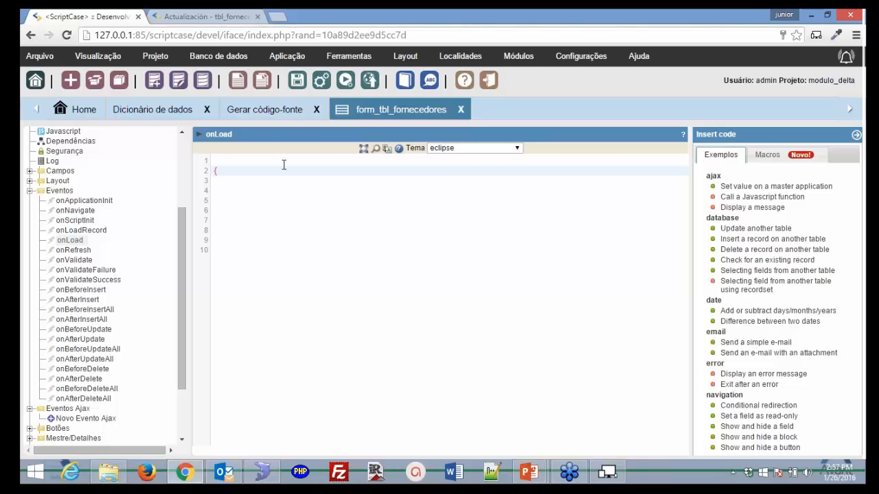
click(30, 172)
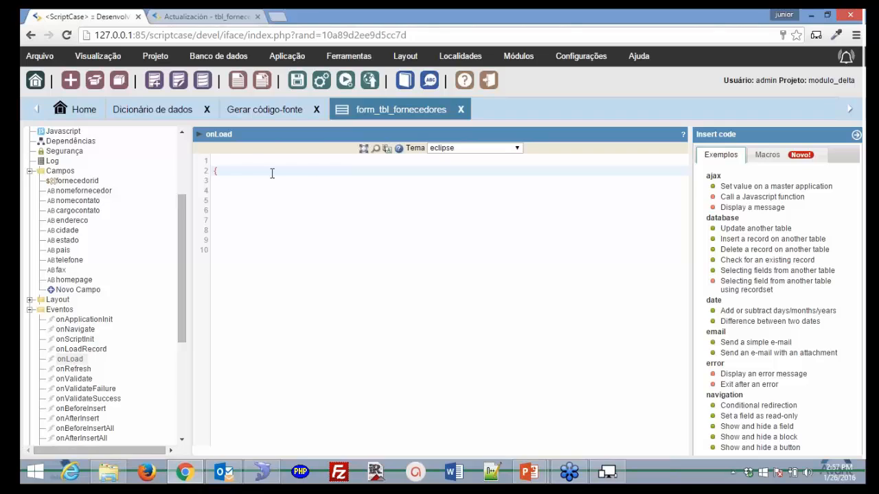
text(nomefornecedor} = 'Eduardo - Scriptcase)
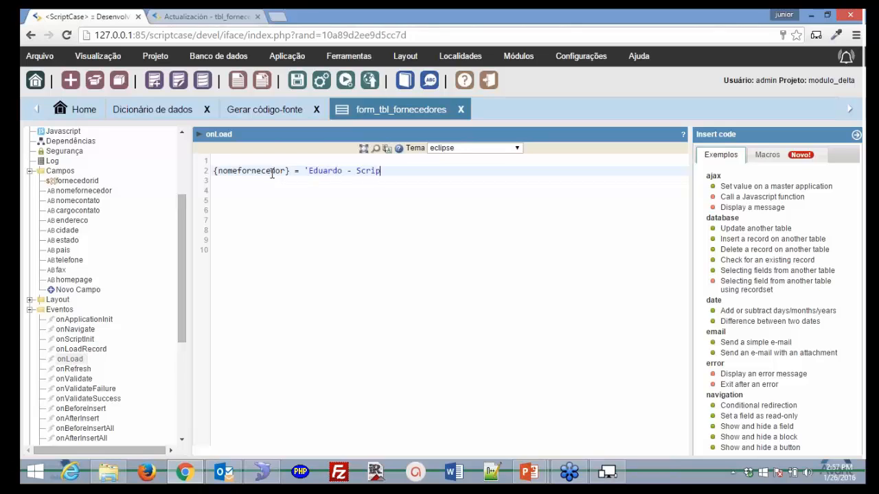
text(';)
- Run the form and page forward through two supplier records to check the name
click(345, 81)
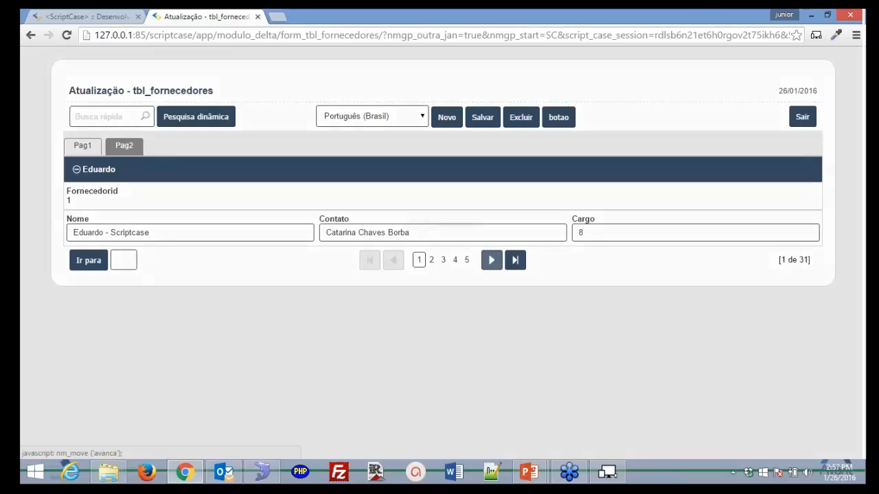
click(490, 260)
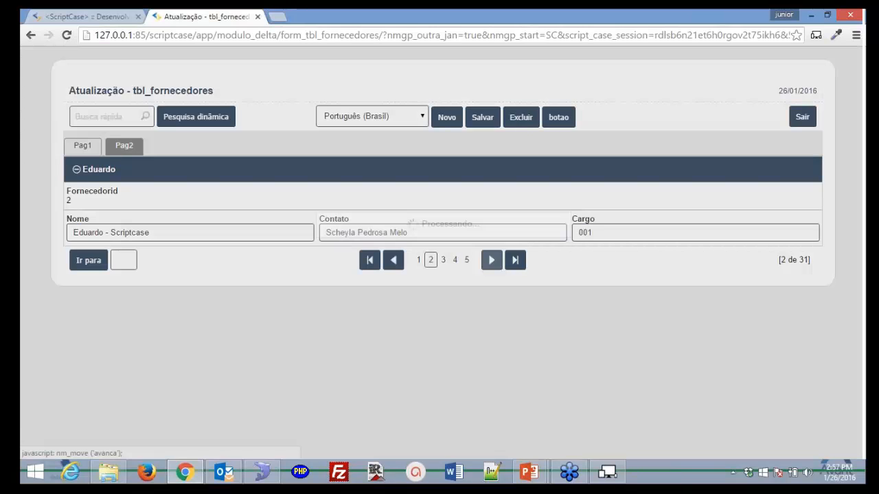
click(491, 260)
click(491, 259)
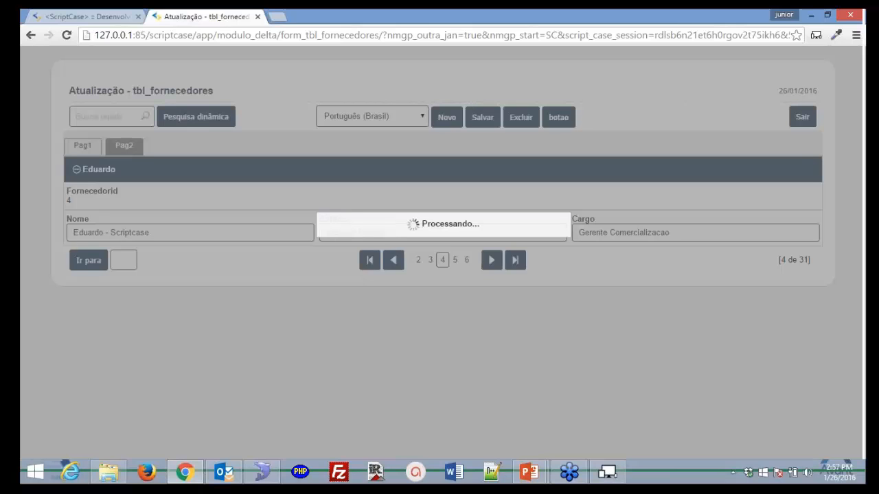
- Delete the {nomefornecedor} assignment line from the onLoad code
key(ctrl+Tab)
triple_click(246, 165)
key(Delete)
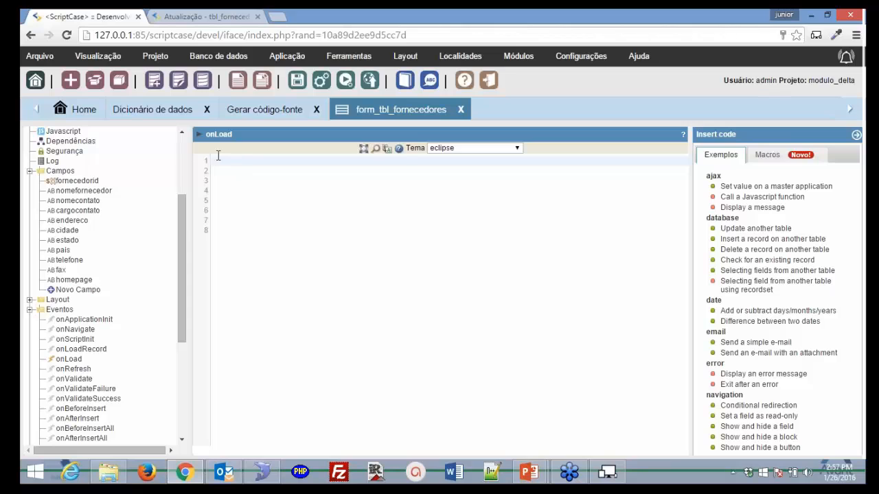
- Reopen the now-empty onLoad event, confirming to leave the current editor
drag(183, 229, 177, 297)
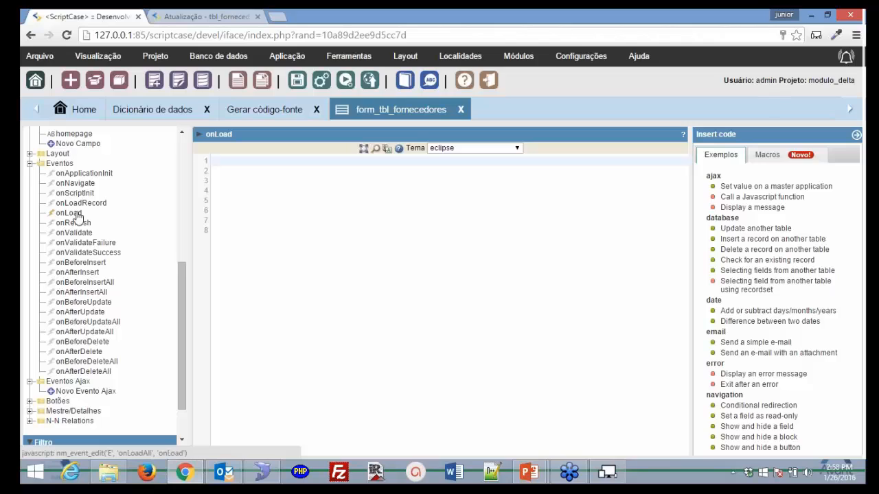
click(77, 216)
click(472, 135)
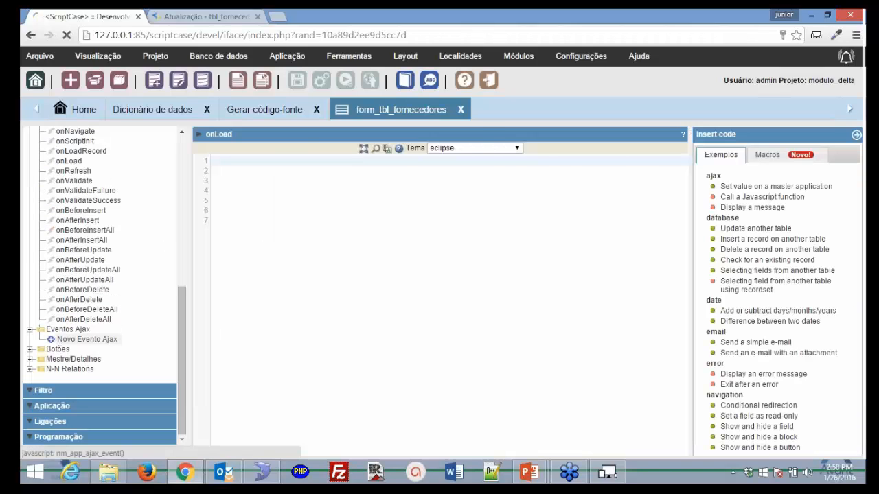
- Create a new Ajax event on field cargocontato with onChange as its trigger
click(86, 339)
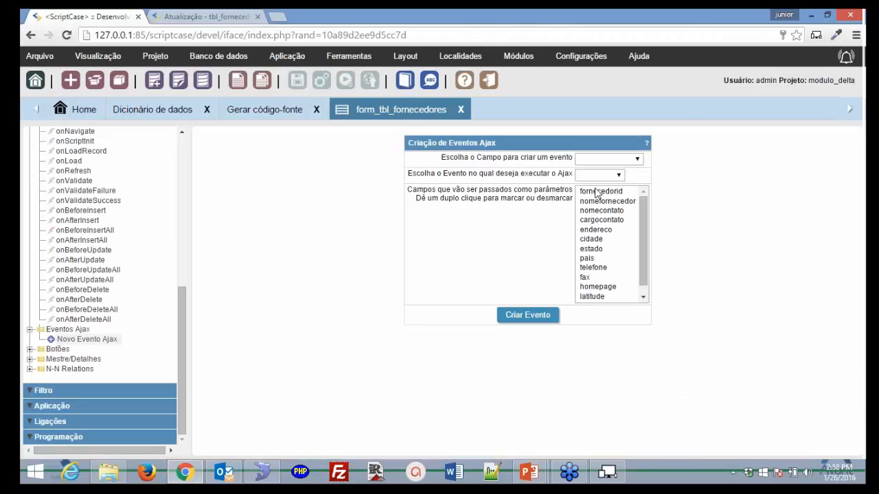
click(637, 159)
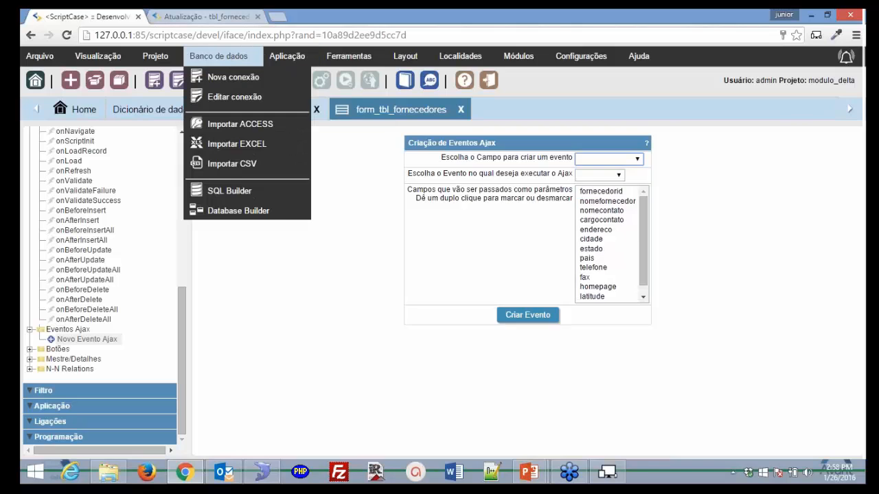
click(164, 16)
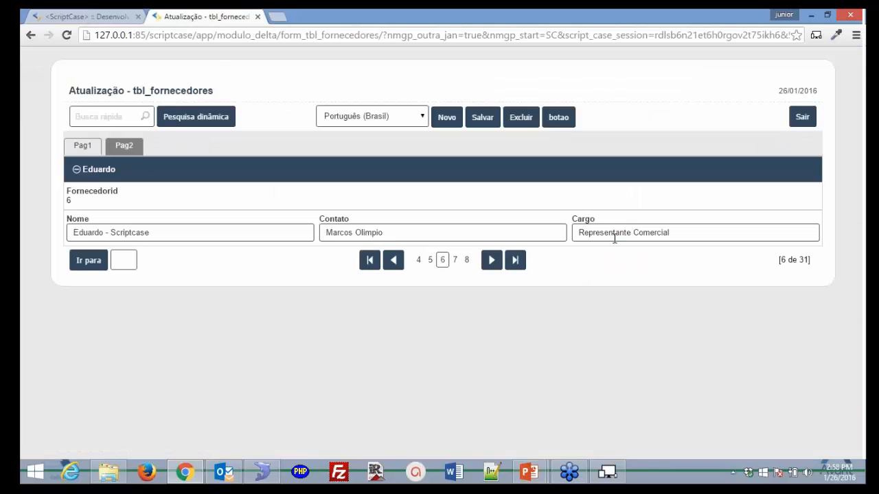
click(82, 16)
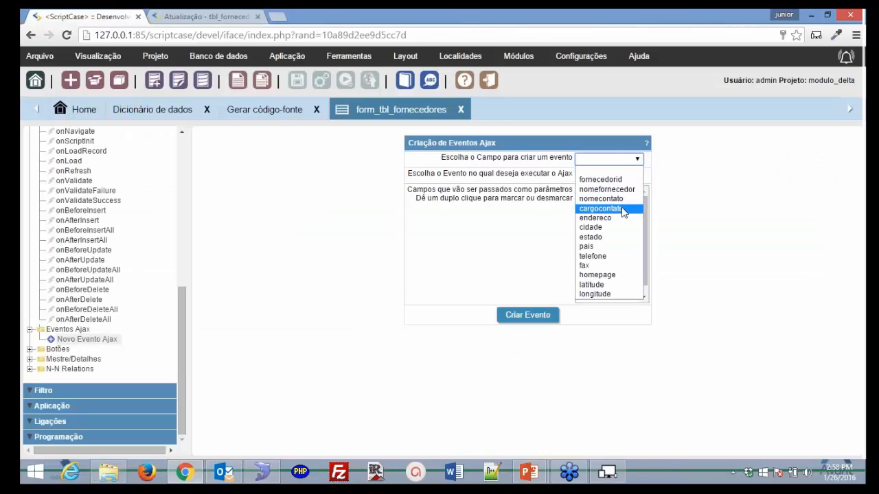
click(622, 209)
click(621, 175)
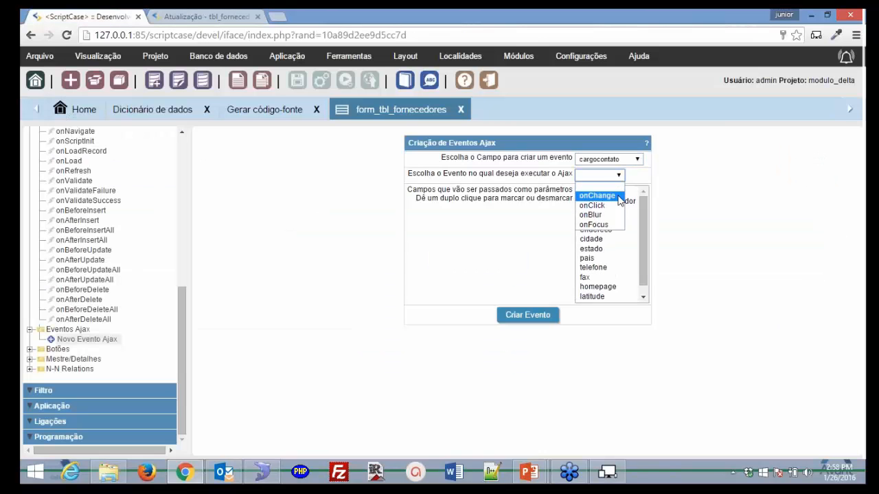
click(612, 199)
click(519, 317)
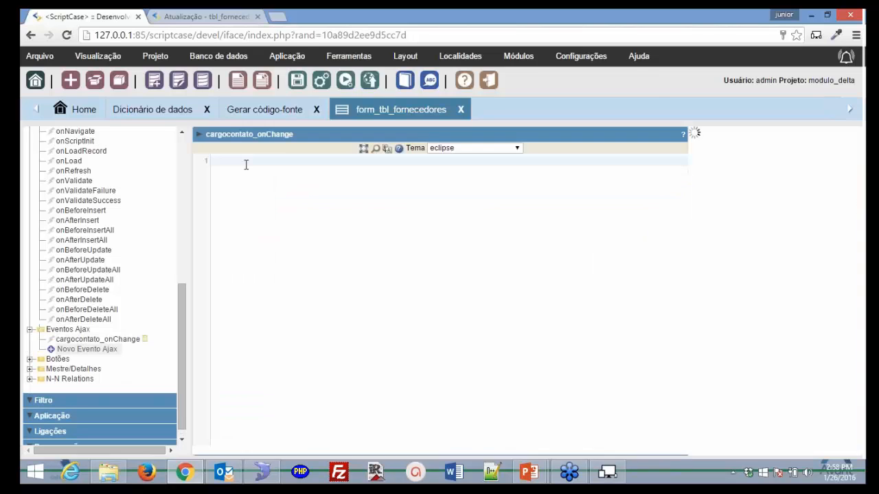
- Write {nomefornecedor} = 'Eduardo -Scriptcase'; in cargocontato_onChange and run the form
click(246, 164)
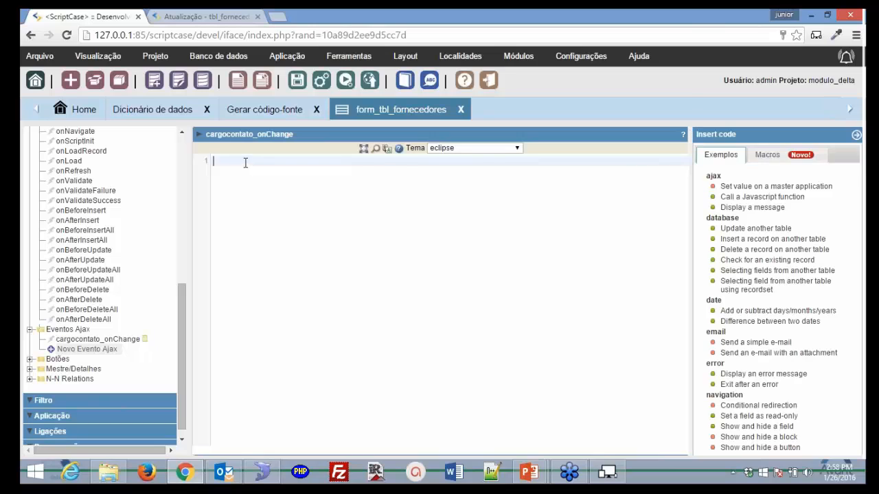
key(Return)
key(Return)
key(Return)
key(Return)
key(Return)
key(Return)
key(Up)
key(Up)
key(Up)
key(Up)
key(Up)
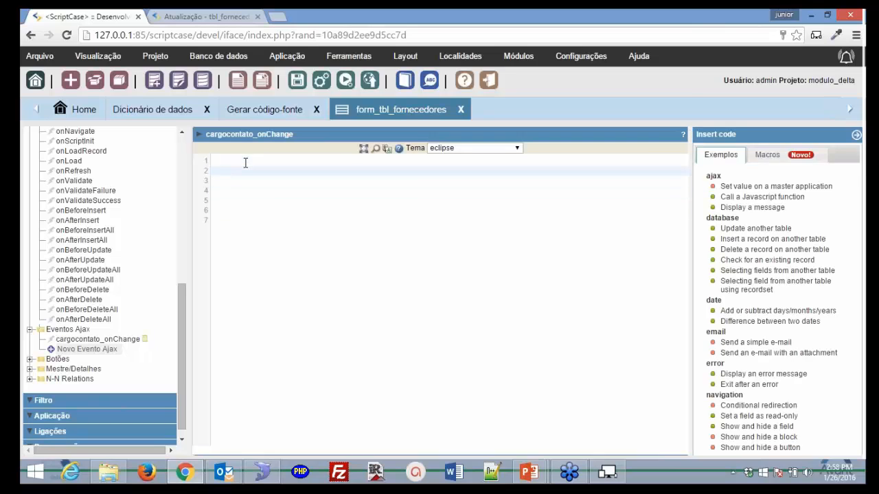
text({nome)
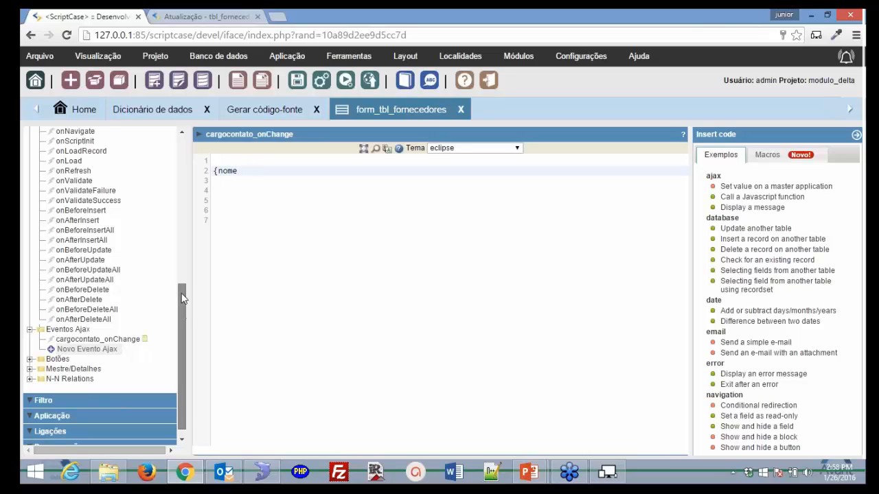
scroll(184, 288, up, 1)
scroll(184, 261, up, 3)
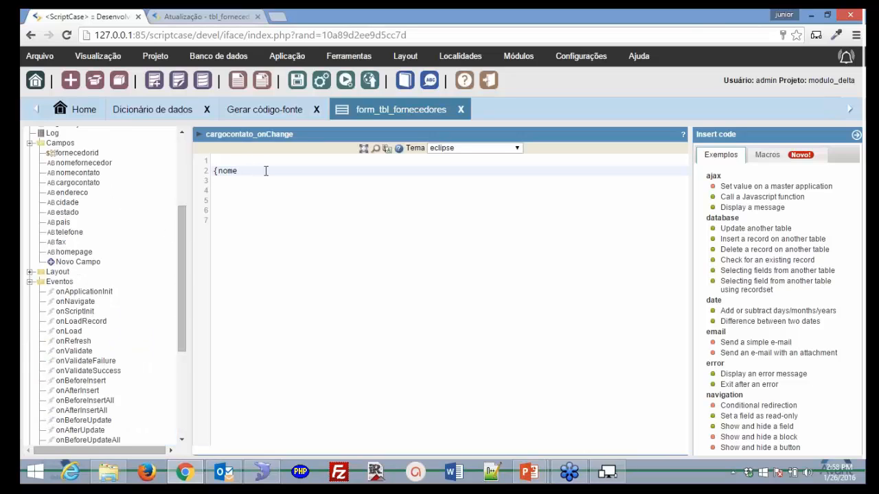
text(fornecedor} = 'Edu)
key(BackSpace)
key(BackSpace)
text(duardo -Scriotcase)
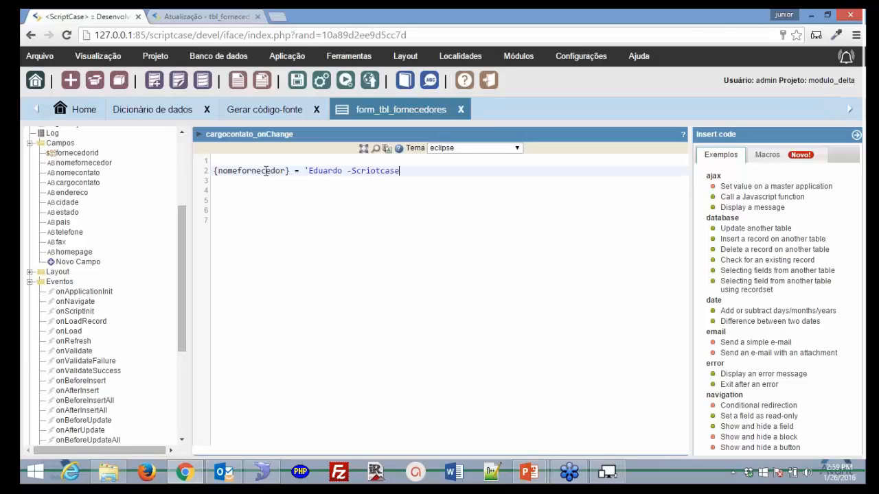
key(BackSpace)
key(BackSpace)
key(BackSpace)
key(BackSpace)
key(BackSpace)
key(BackSpace)
text(pccase';)
click(345, 81)
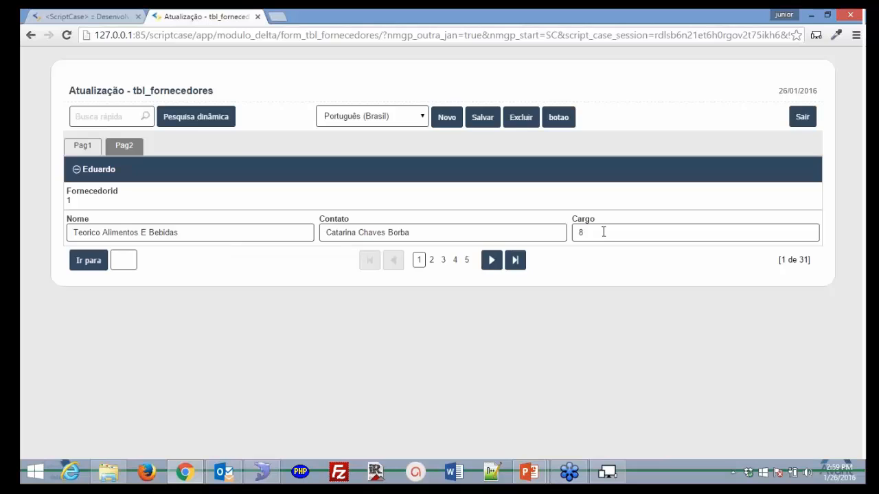
- Change the first record's Cargo to 9, then 10, then 19, tabbing out each time
click(602, 232)
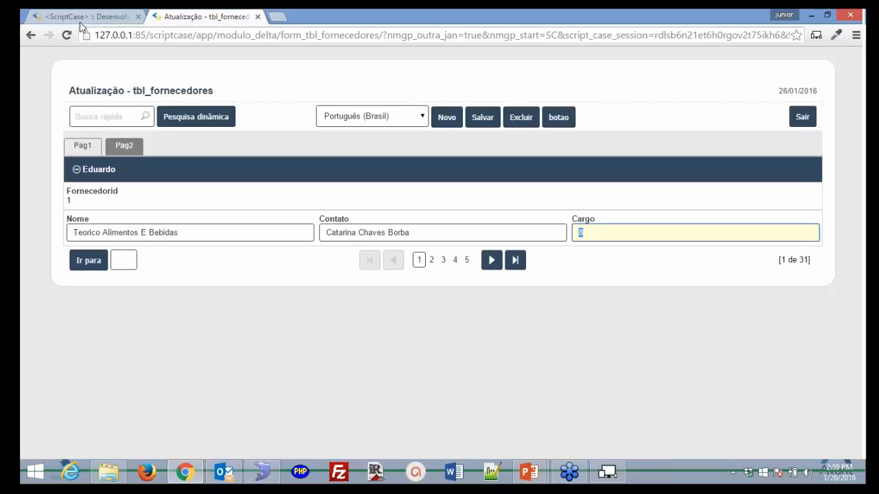
text(9)
key(Tab)
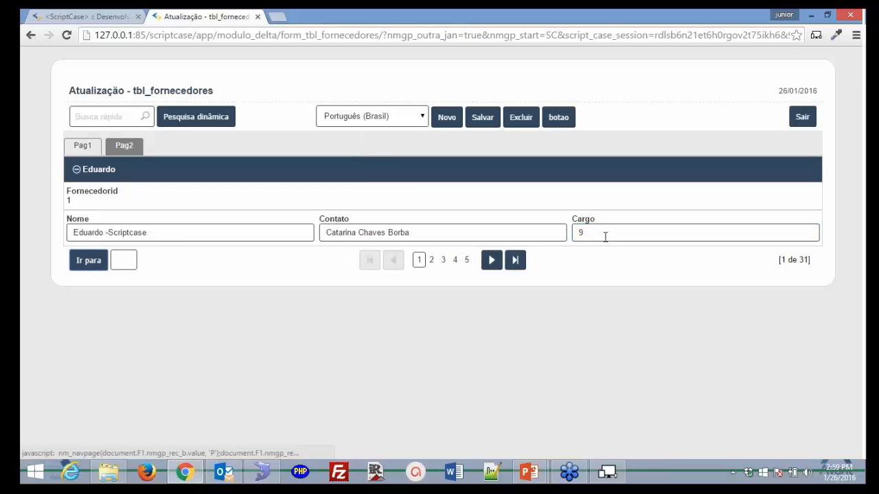
click(602, 234)
text(10)
key(Tab)
click(602, 235)
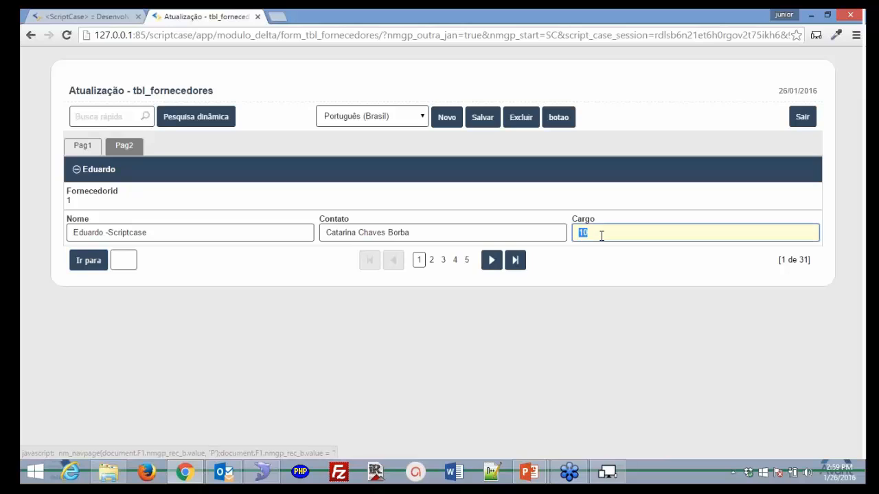
text(19)
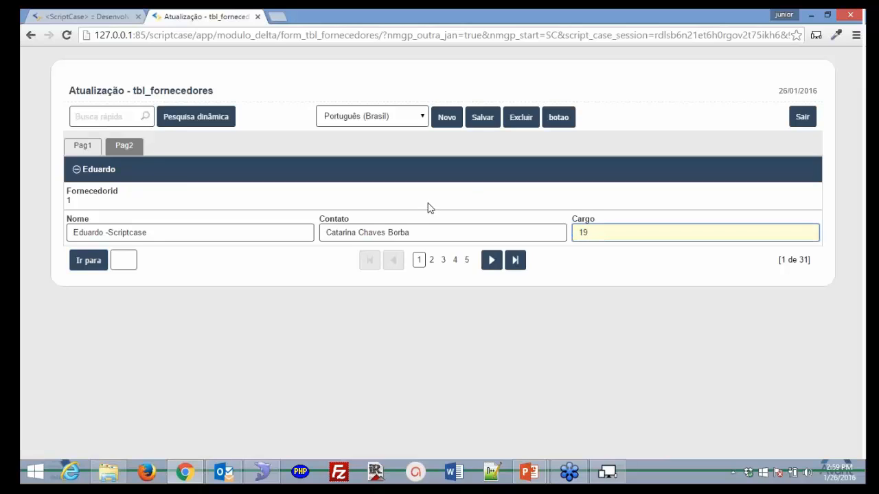
key(Tab)
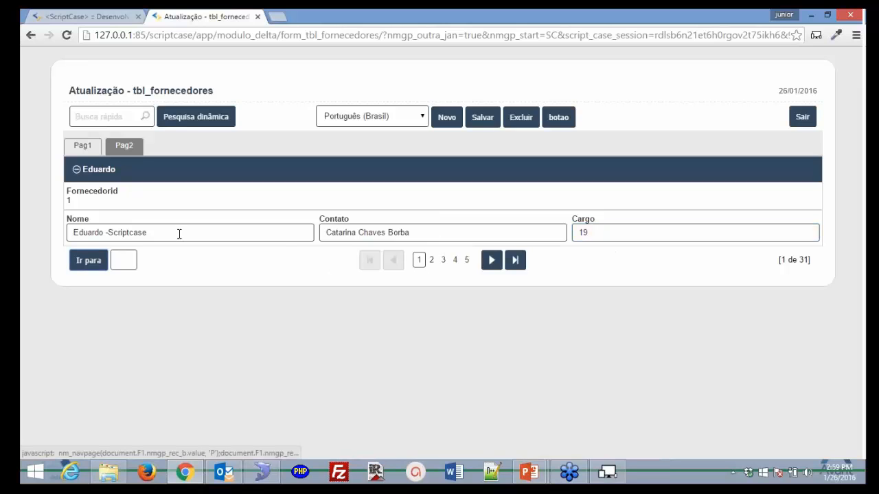
- Browse the new Ajax event's field and trigger lists without creating anything
click(74, 17)
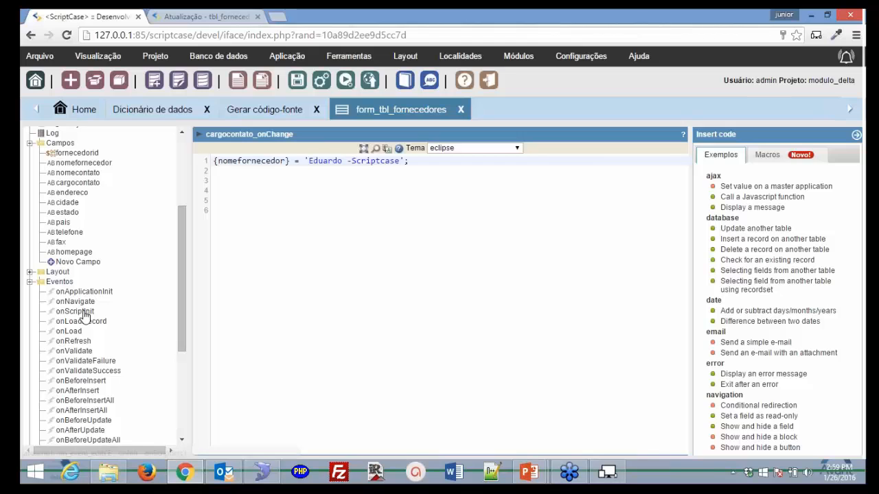
scroll(83, 315, down, 3)
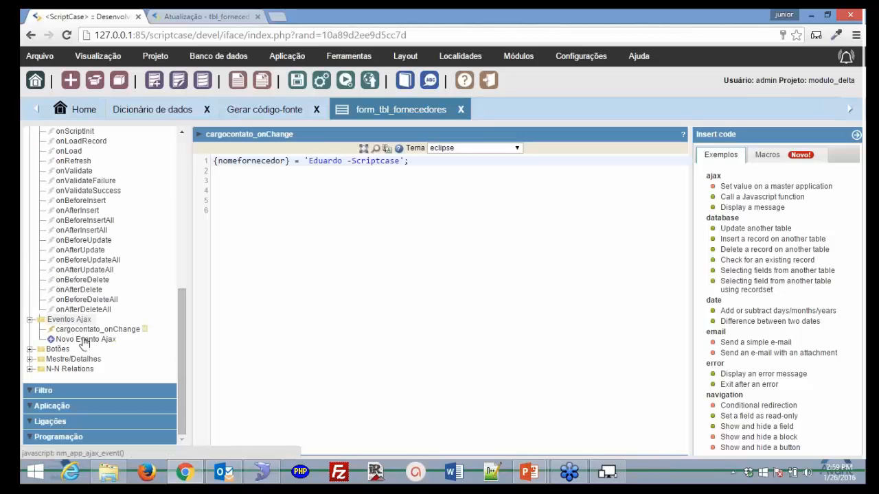
click(83, 339)
click(618, 158)
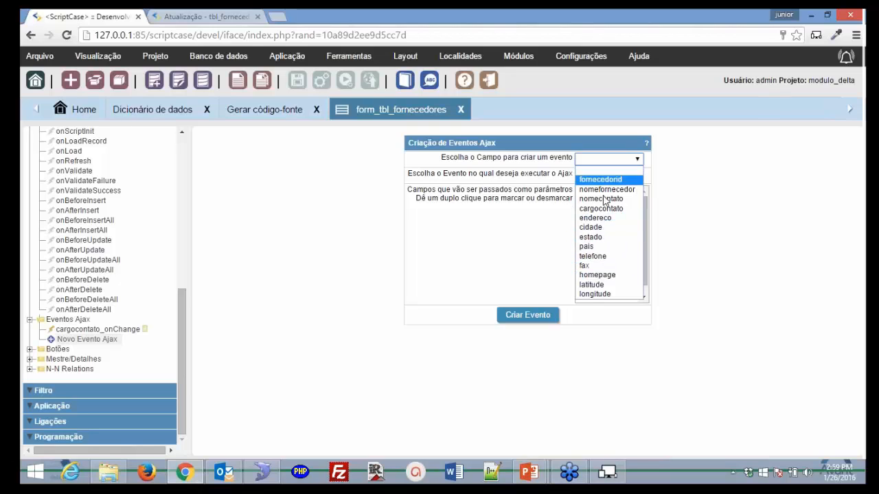
drag(541, 239, 546, 237)
click(619, 176)
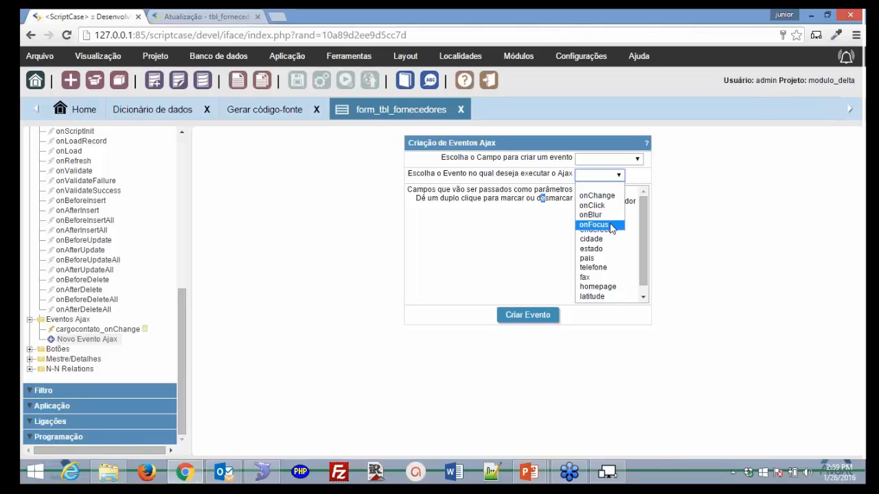
click(530, 236)
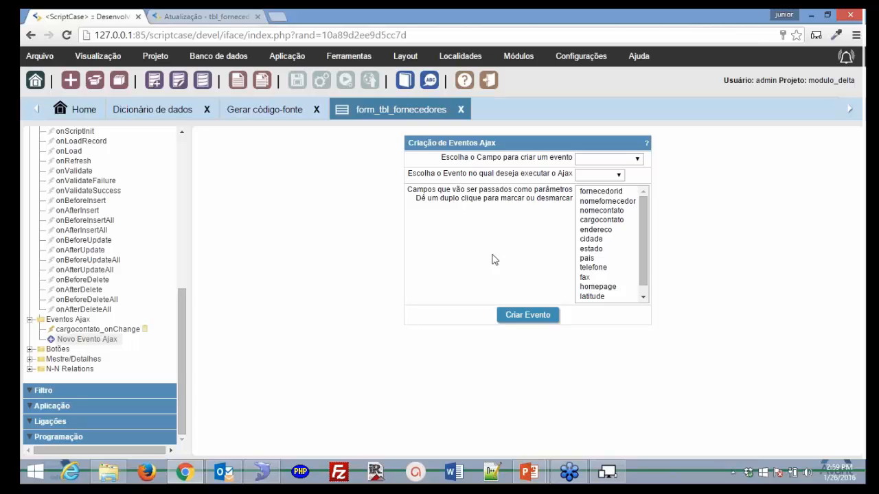
- Delete the nomefornecedor line from cargocontato_onChange and expand the Programação section
click(98, 251)
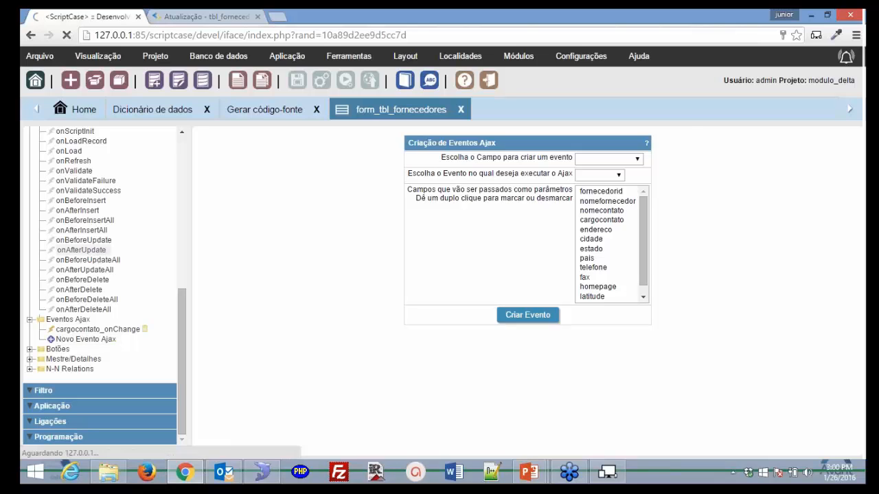
click(99, 329)
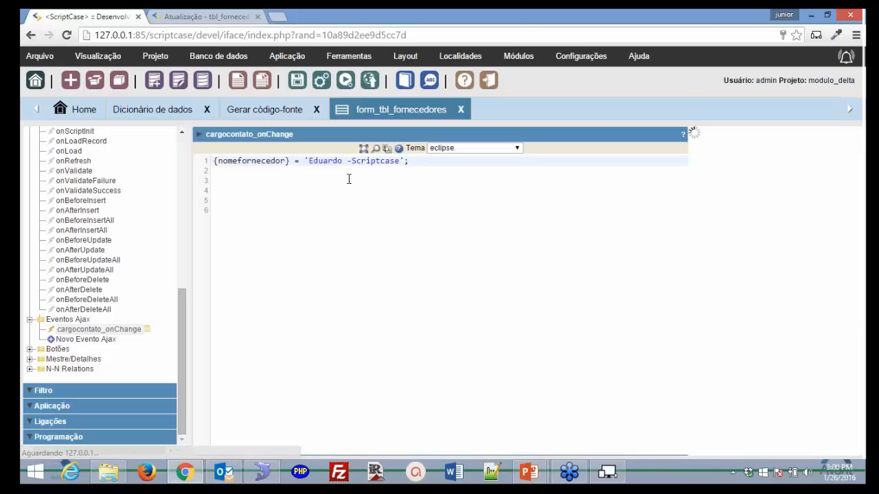
drag(411, 162, 211, 163)
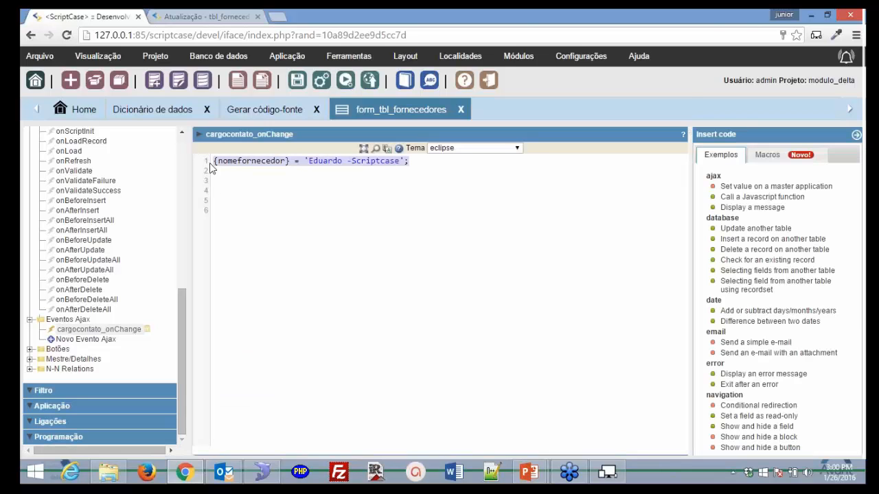
key(Delete)
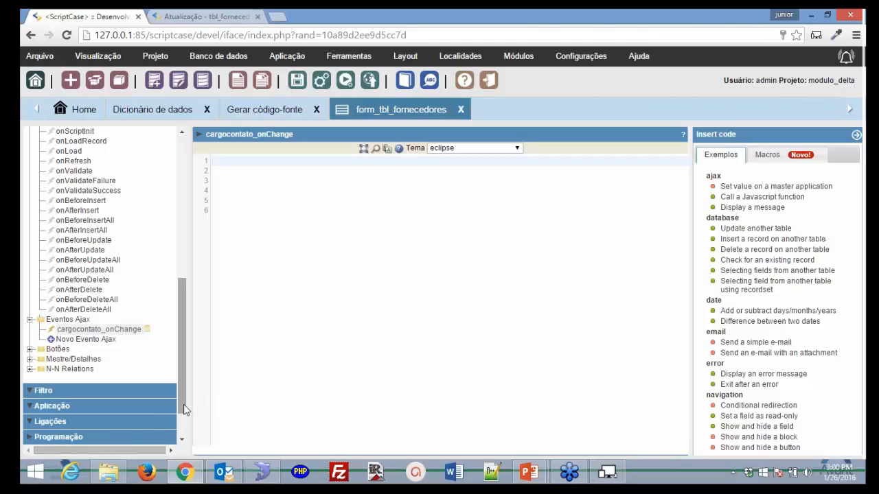
click(158, 437)
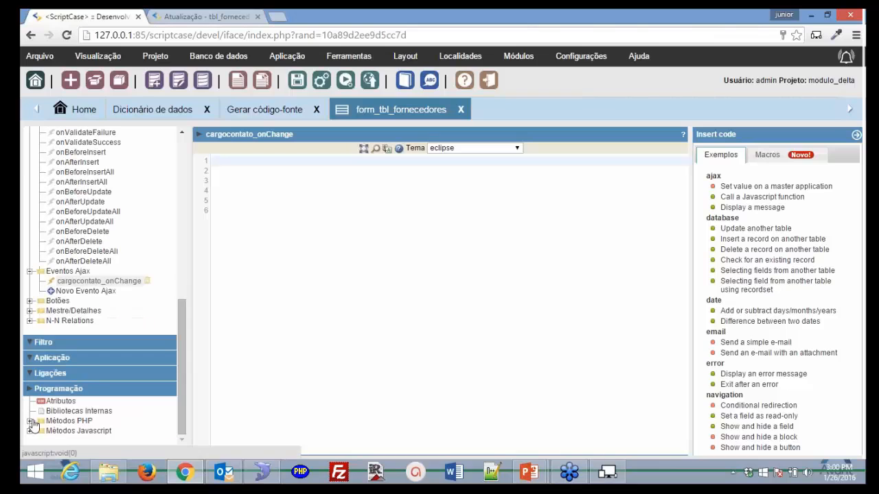
- Add a PHP method named adfadf, review its empty parameter list, and return to its code
click(79, 430)
click(475, 130)
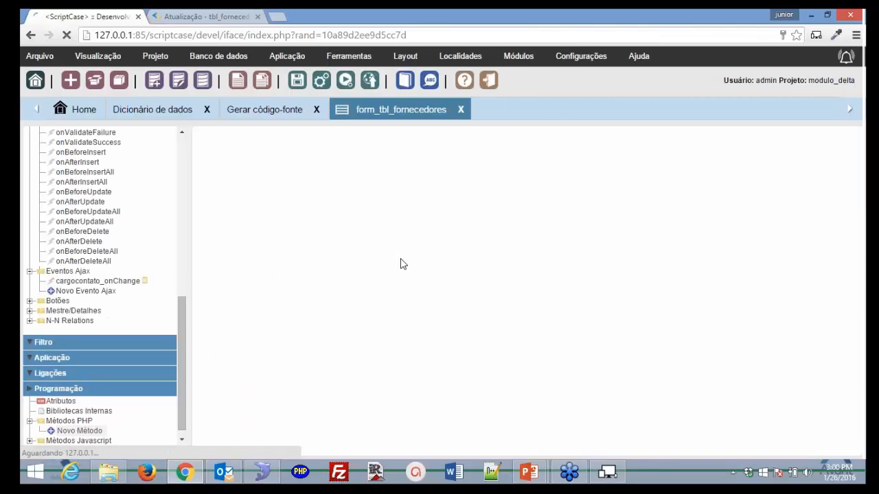
text(default)
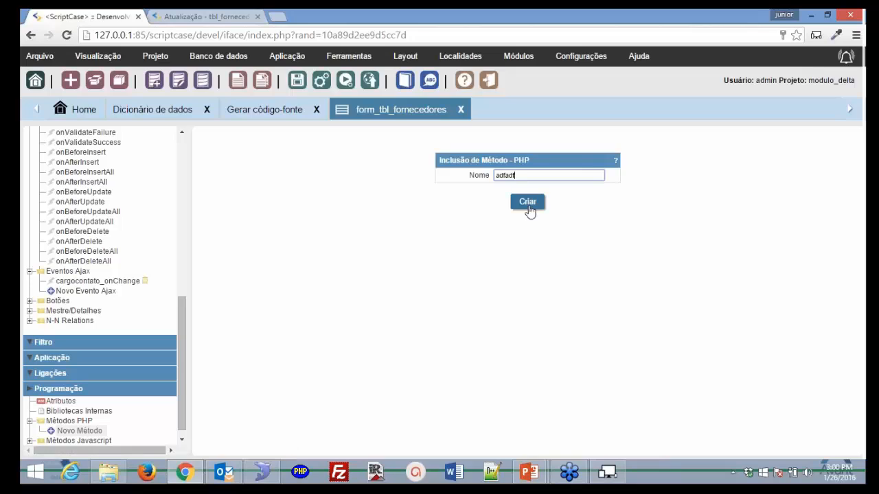
click(528, 209)
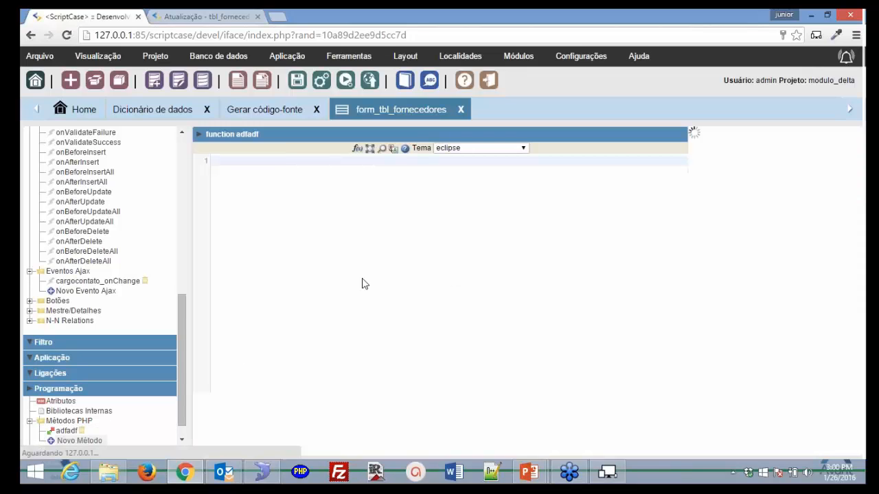
click(358, 151)
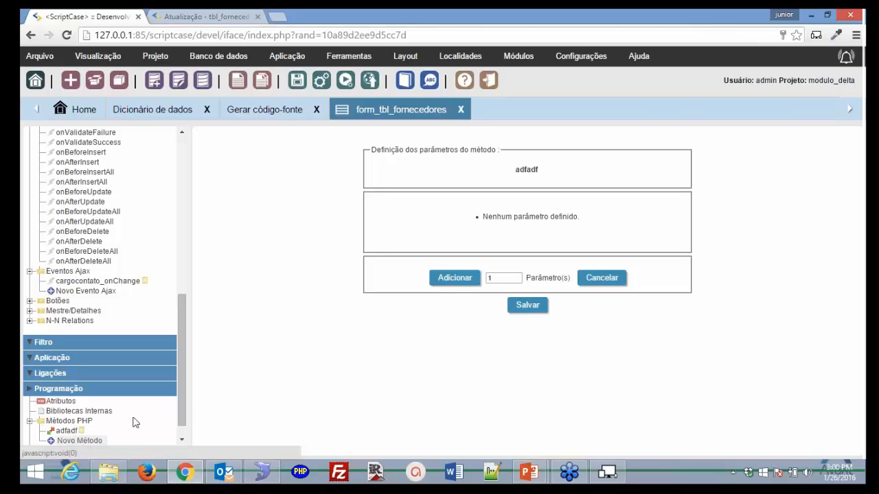
scroll(81, 173, up, 5)
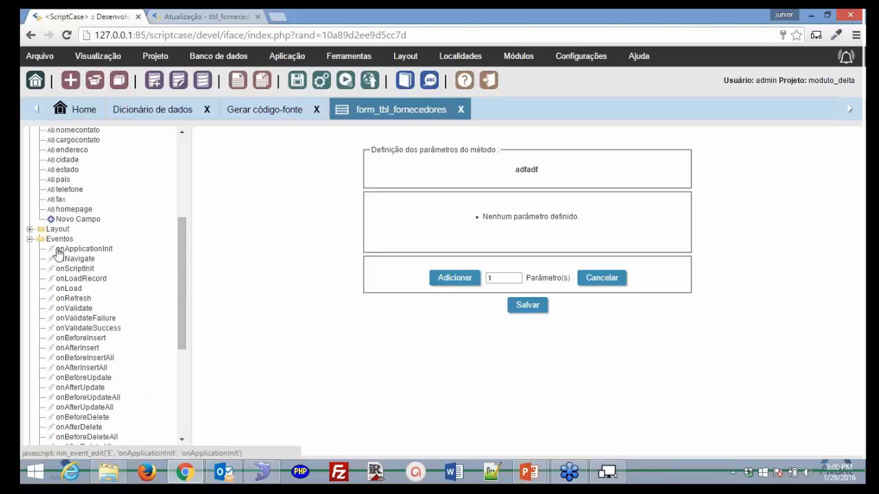
scroll(58, 254, down, 6)
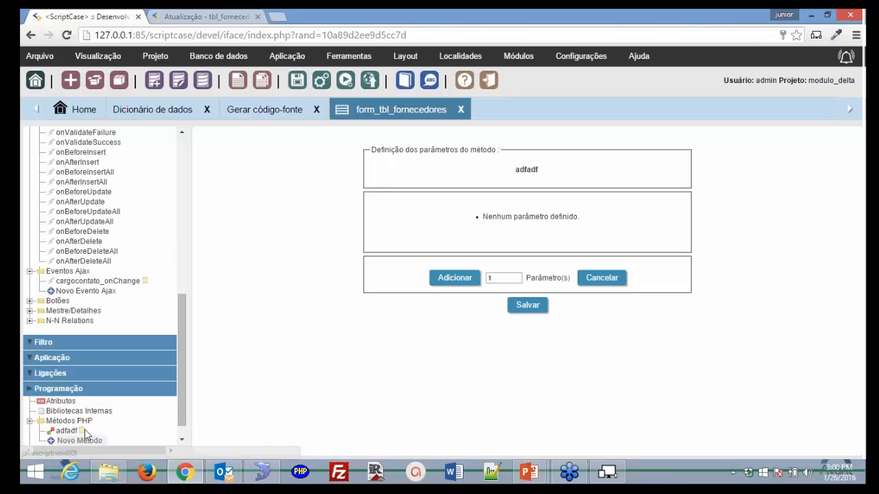
click(67, 430)
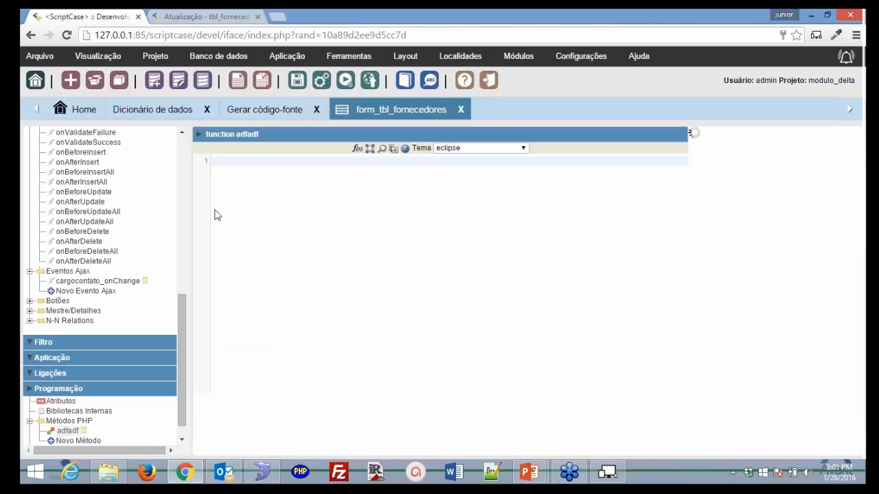
- Make the adfadf method body echo ' Passou '
key(Return)
key(Return)
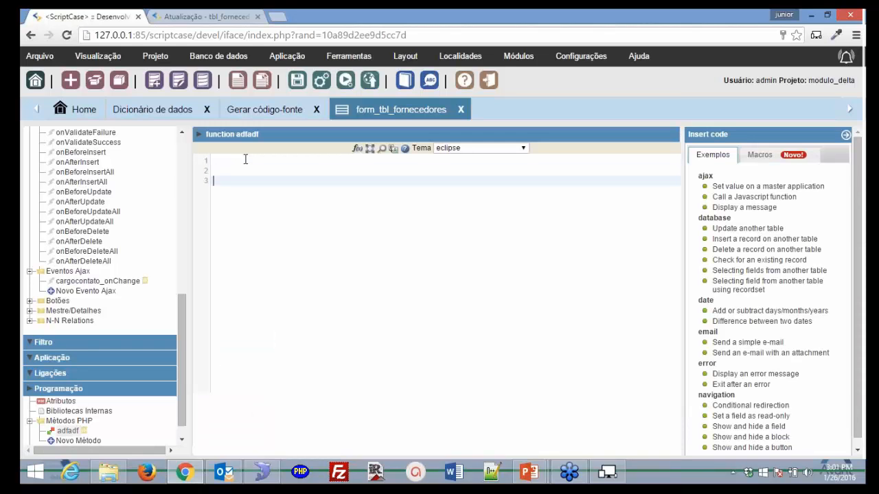
text(Echo ' Passou ';)
key(Return)
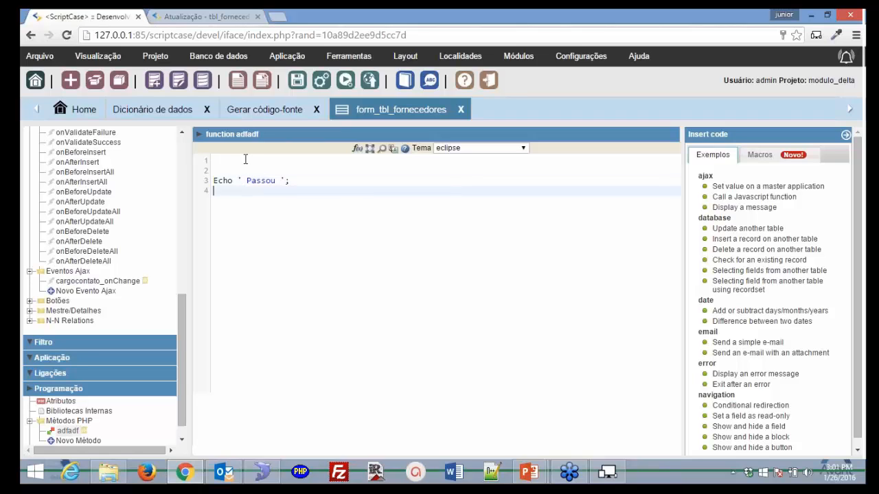
scroll(76, 230, up, 4)
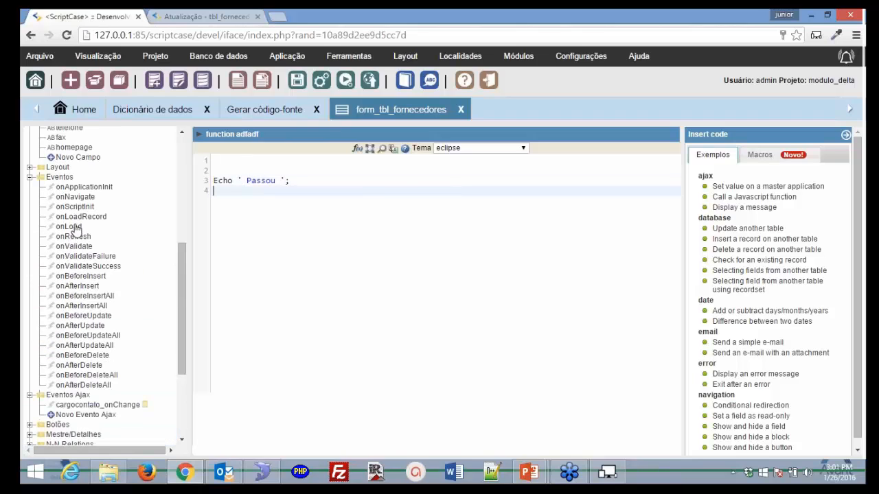
- Add an adfadf(); call on line 3 of the onLoad event
click(76, 230)
click(473, 134)
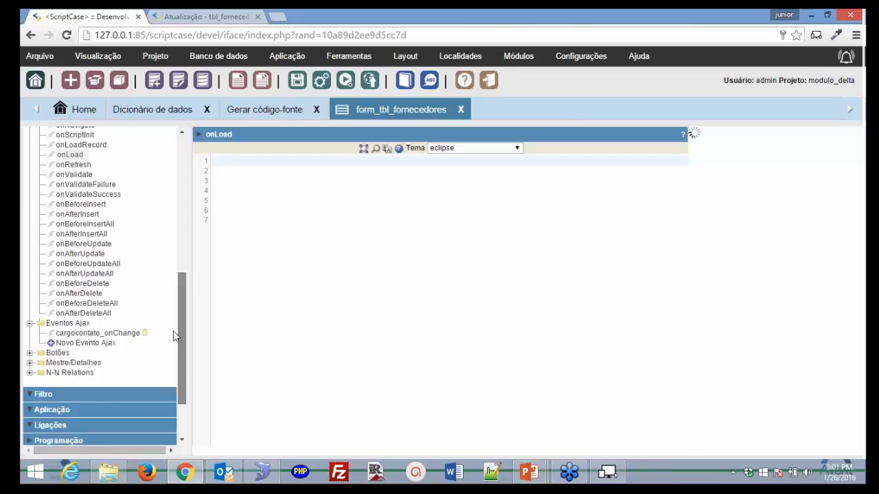
click(225, 180)
text(adf)
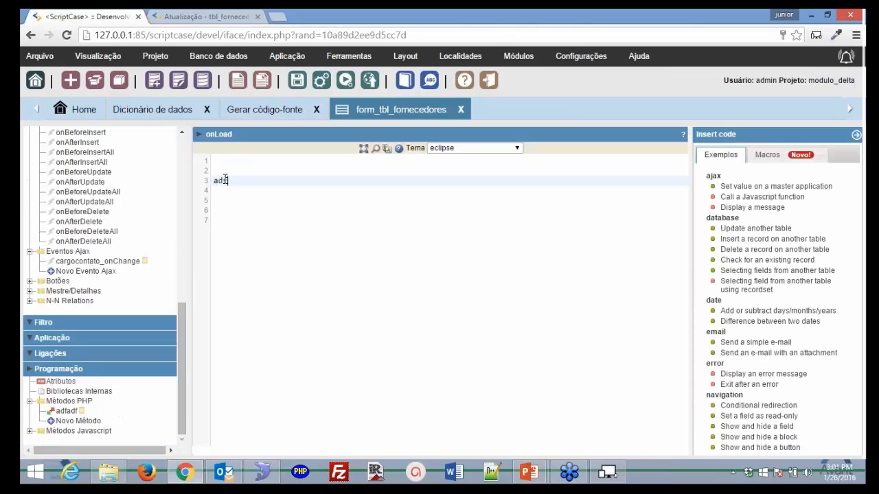
text(df();)
- Add an adfadf(); call on line 2 of the cargocontato_onChange Ajax event
click(111, 265)
click(472, 134)
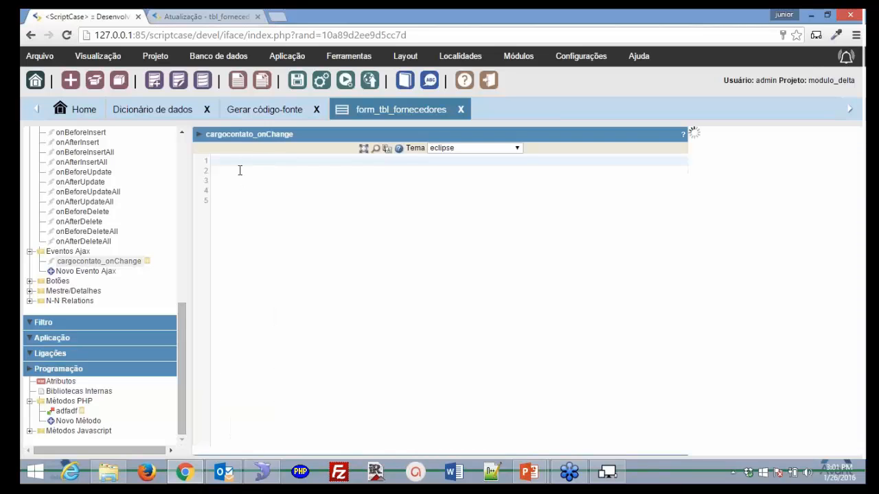
click(240, 171)
text(ad)
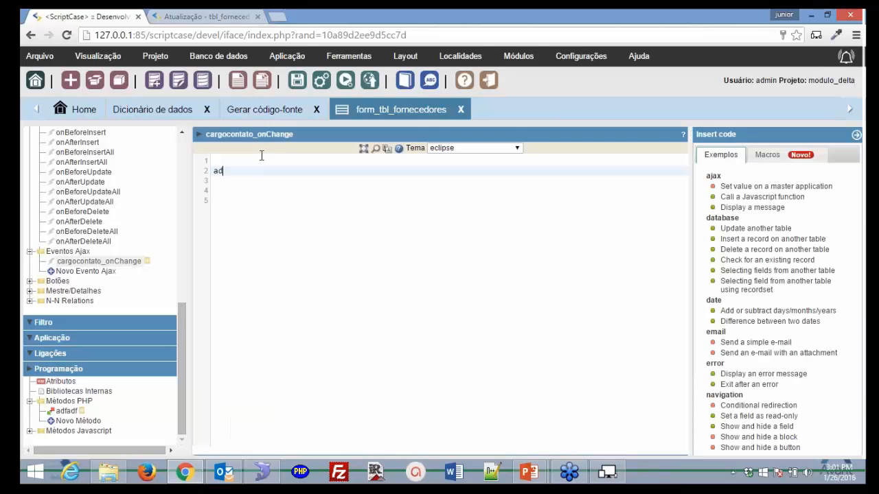
text(fadf())
text(^;)
key(BackSpace)
key(BackSpace)
text(;)
key(ctrl+shift+Home)
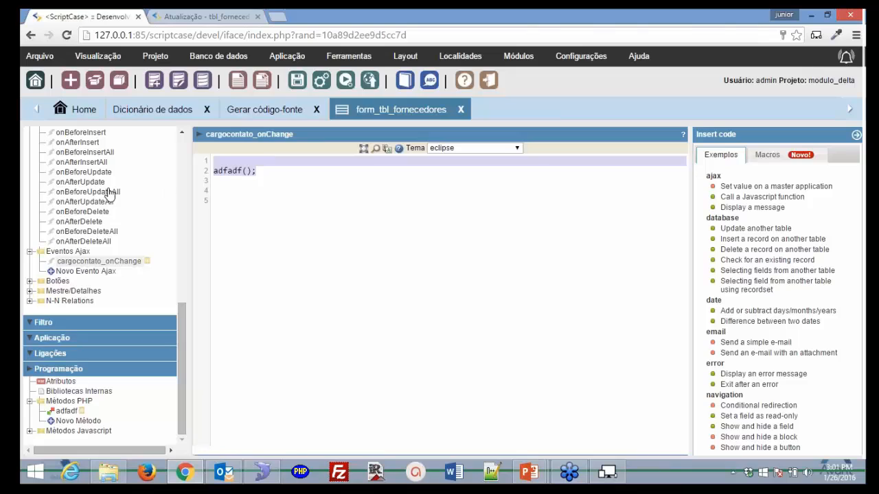
- Save the Ajax event, return to onLoad, and run the form to see 'Passou' printed
scroll(100, 289, up, 1)
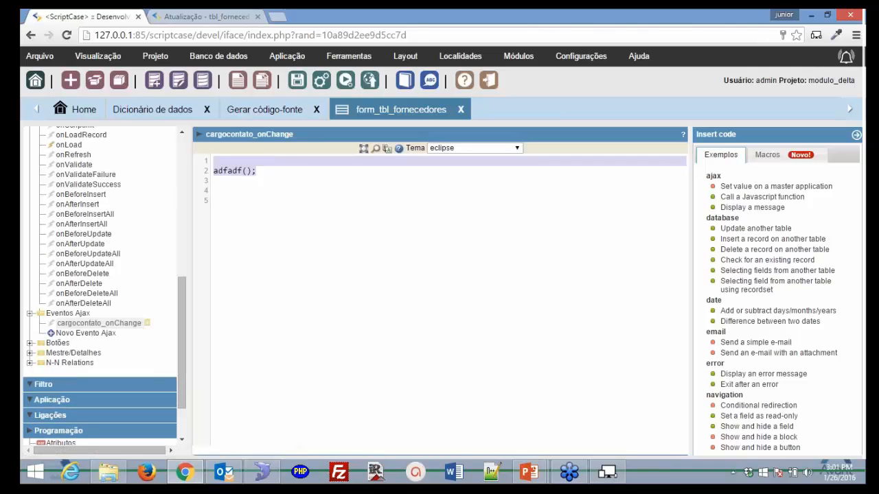
scroll(100, 289, up, 1)
click(68, 207)
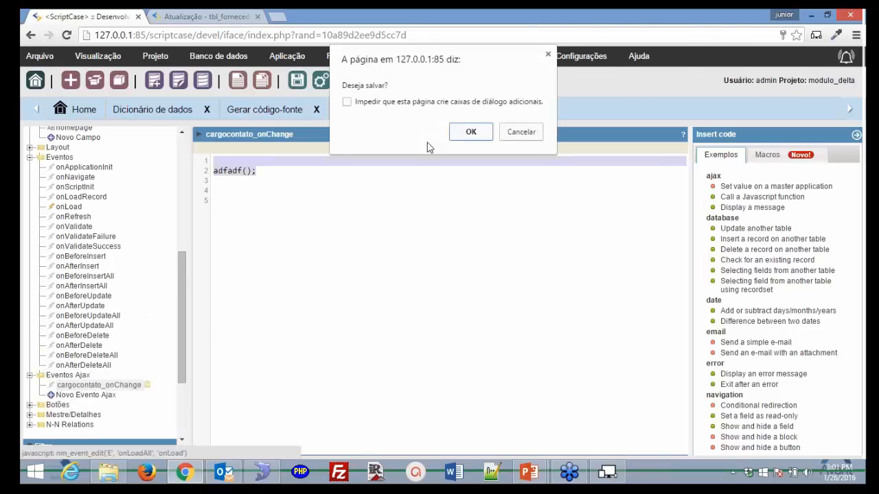
click(470, 132)
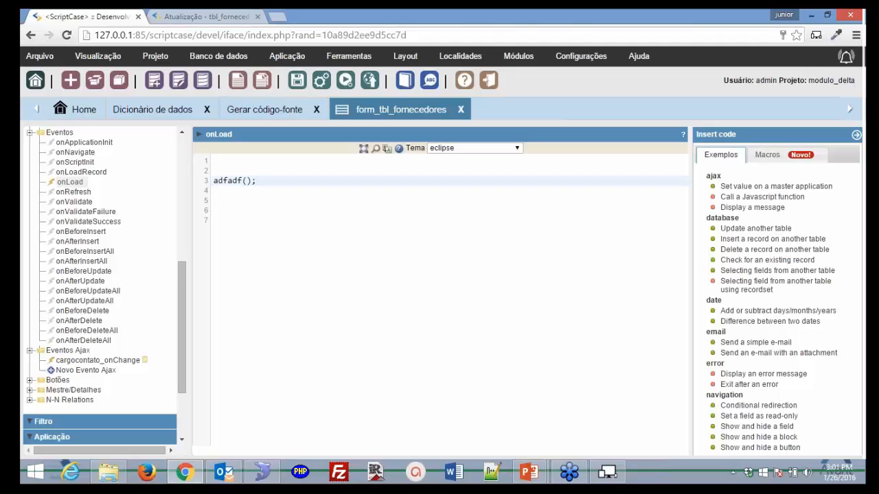
click(343, 83)
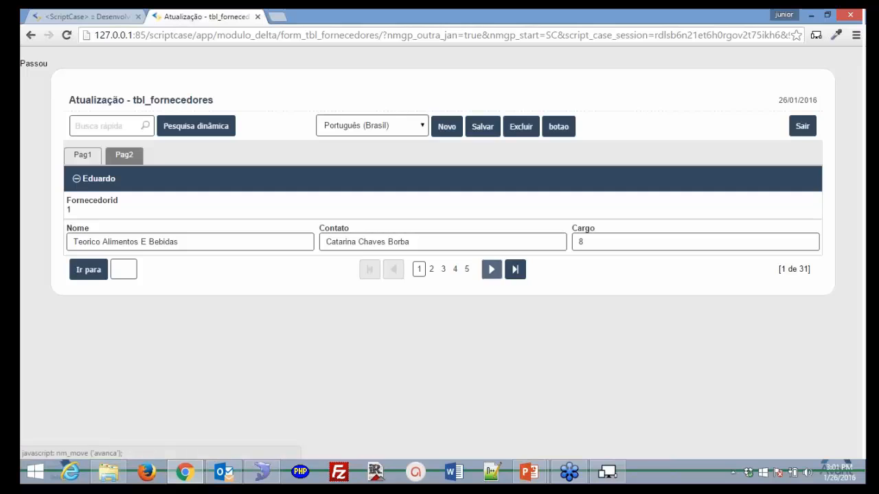
- Step the running supplier form forward to record 3 of 31, then go back to ScriptCase
click(492, 270)
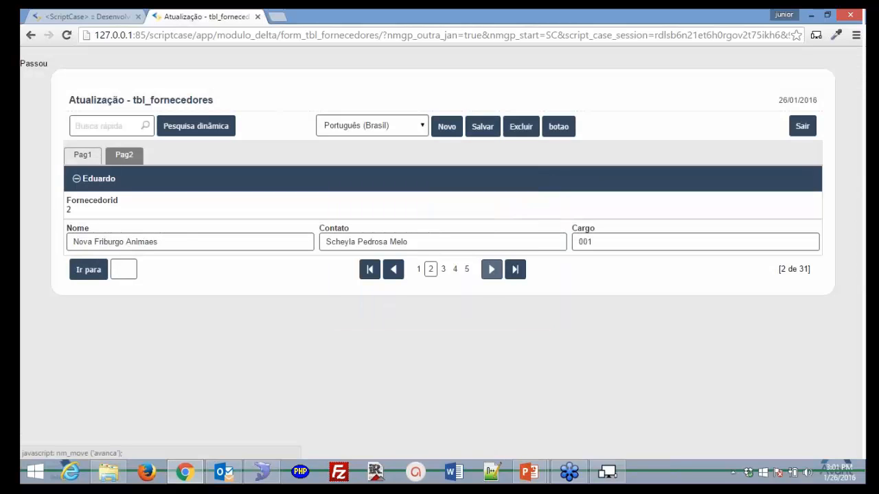
click(491, 269)
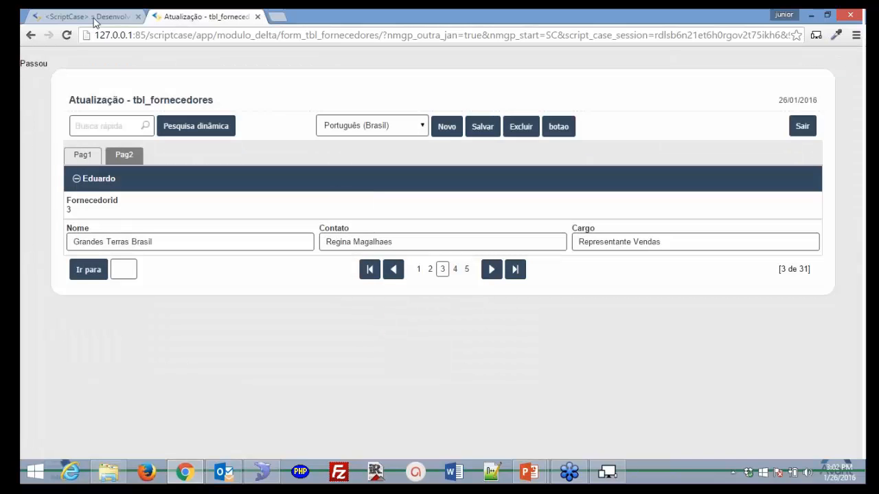
click(95, 18)
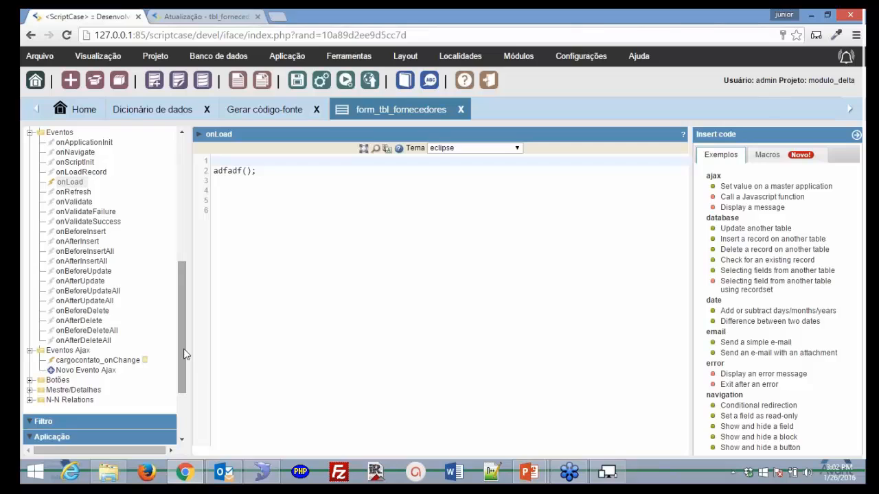
- Delete the adfadf method from Métodos PHP and confirm the removal
drag(184, 354, 184, 403)
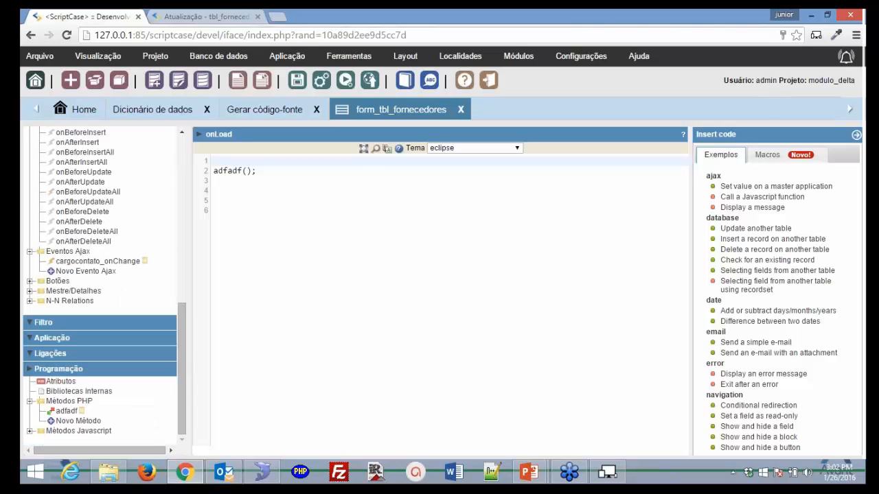
click(82, 411)
click(471, 133)
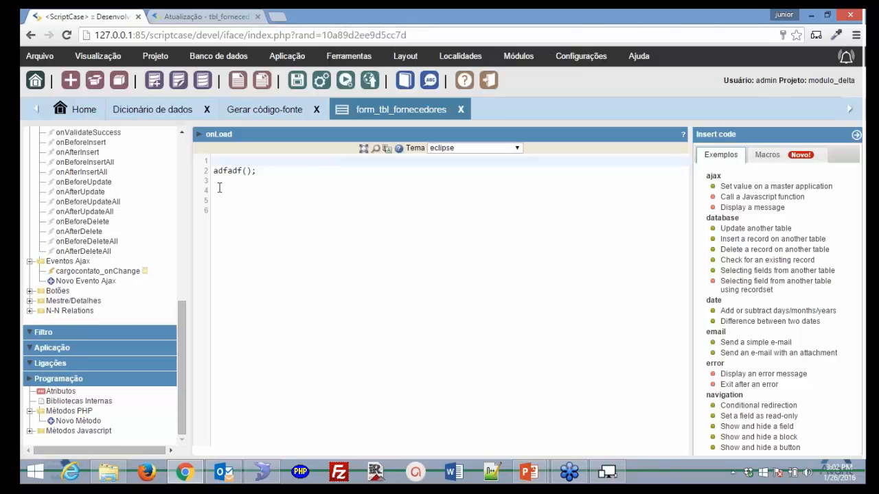
- Remove the adfadf(); call from the onLoad event and confirm the change
drag(220, 184, 213, 172)
key(Delete)
scroll(82, 293, up, 3)
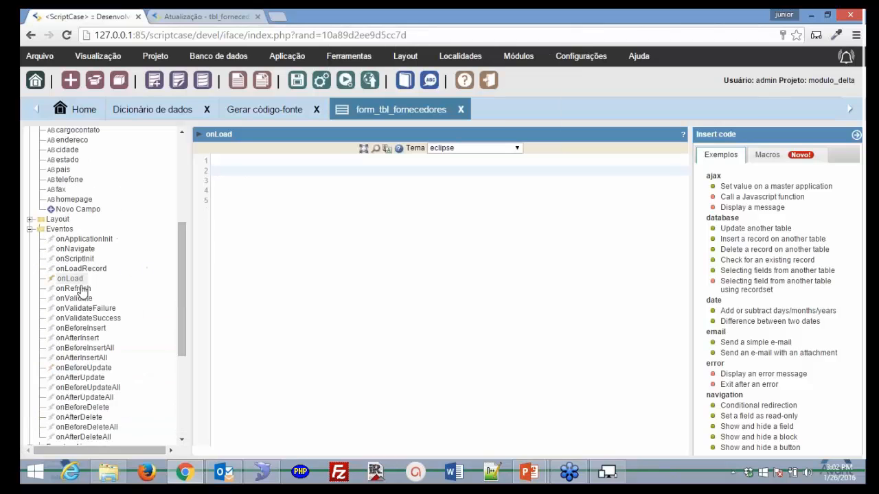
click(71, 279)
click(475, 132)
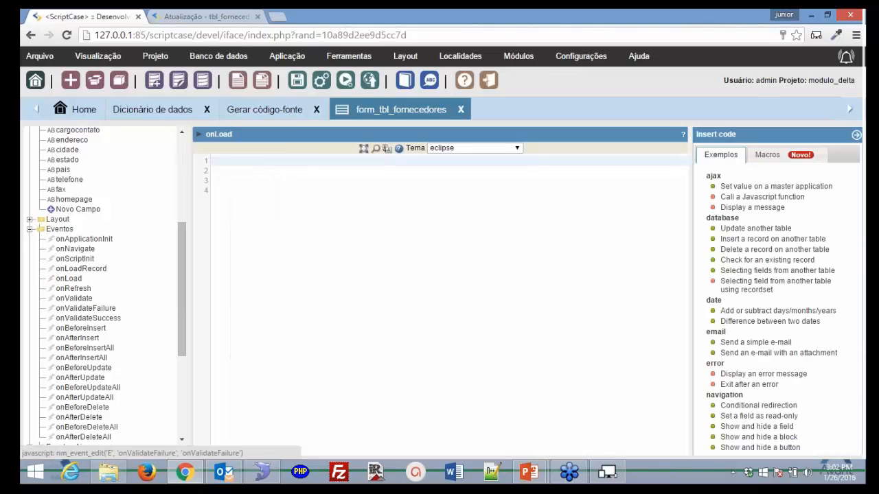
- Clear the adfadf(); call from cargocontato_onChange and save the application
scroll(146, 333, down, 5)
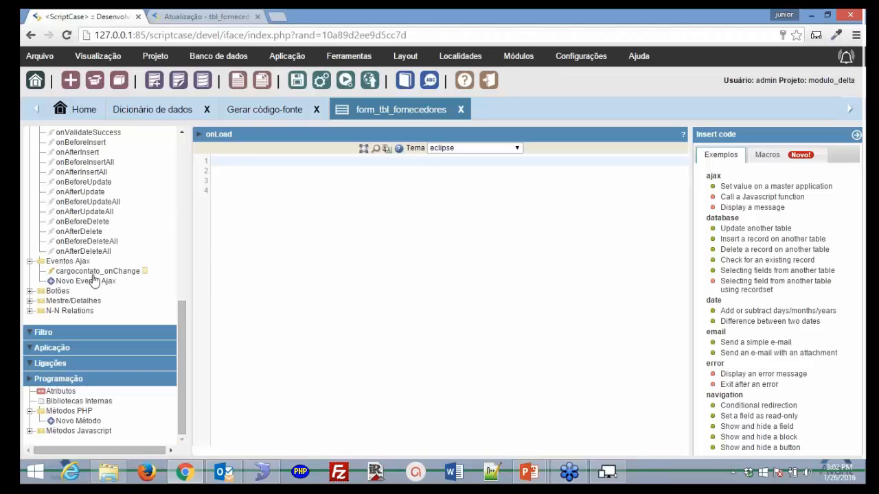
click(94, 272)
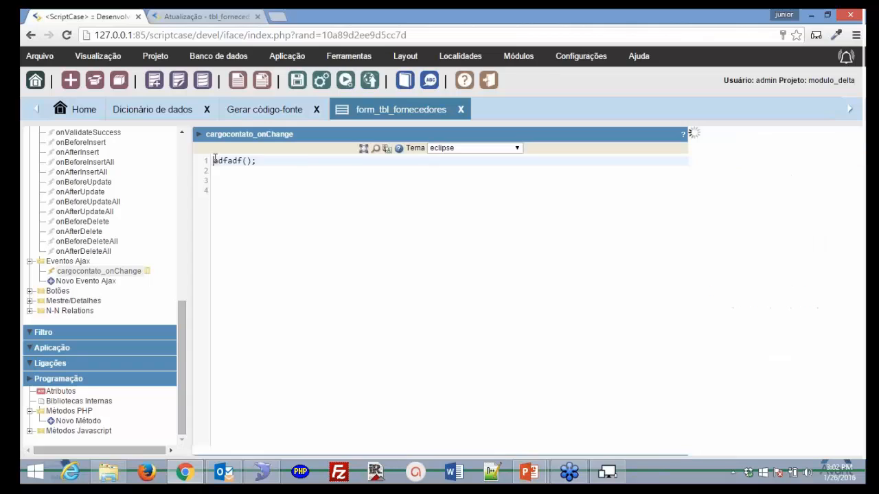
key(Delete)
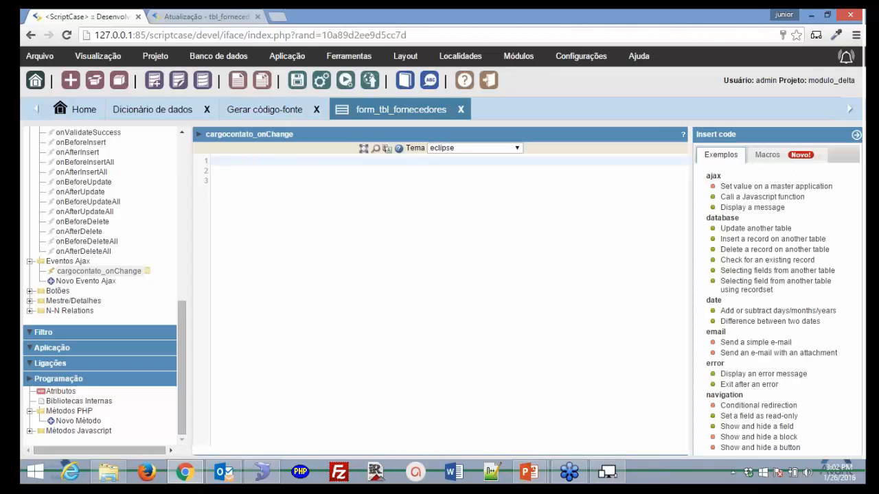
click(297, 80)
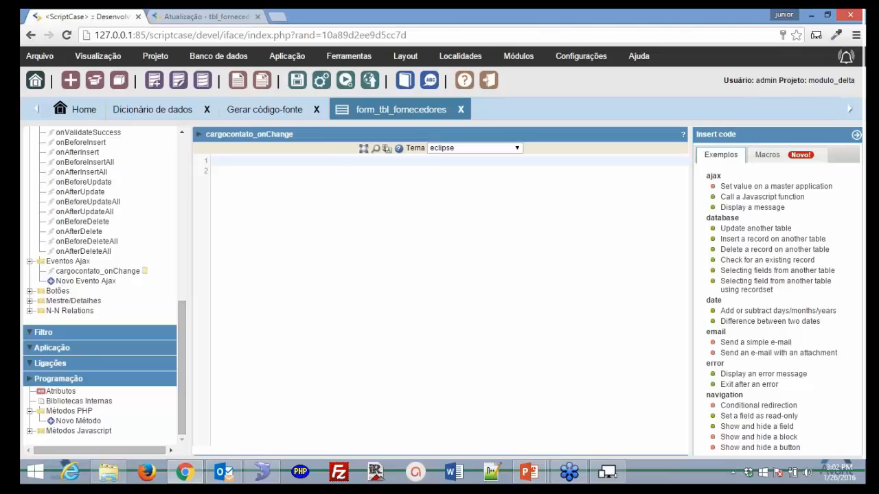
click(348, 56)
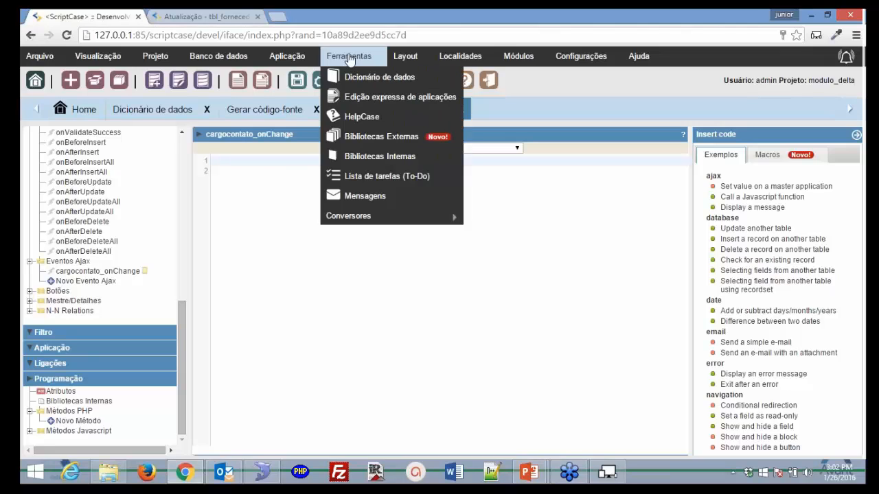
- Review the dfsdfg library in Bibliotecas Externas, then close that view
click(379, 146)
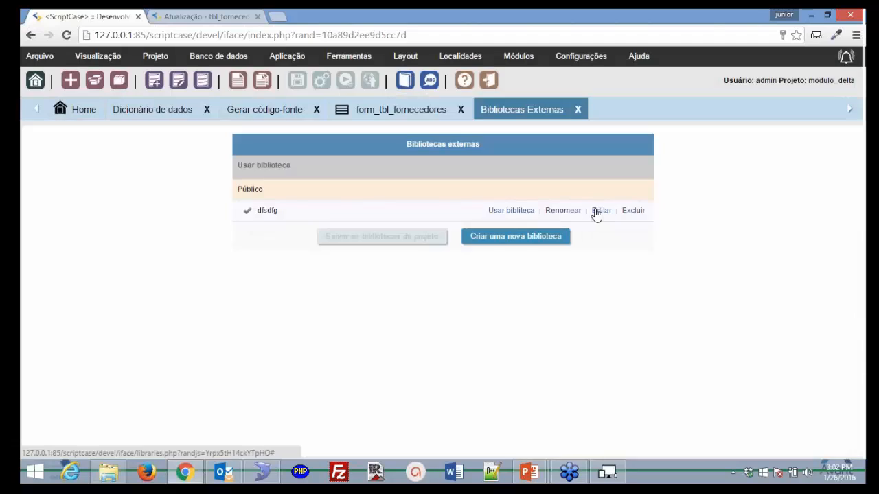
click(596, 214)
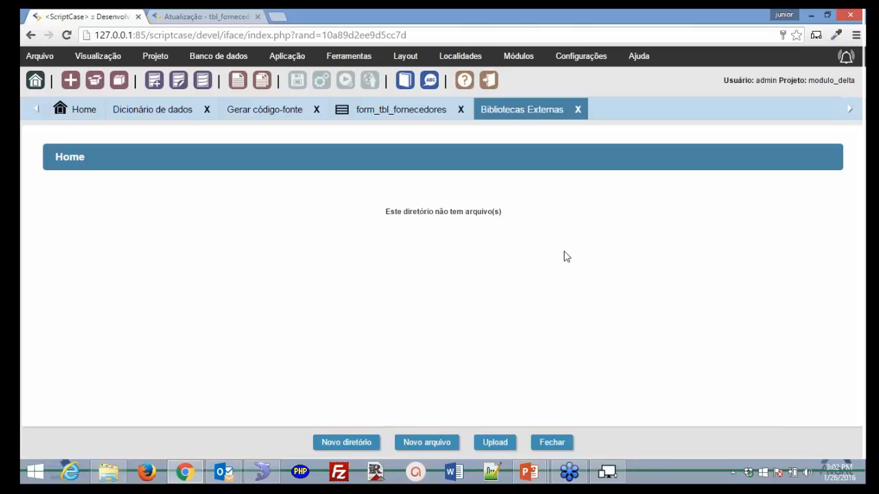
click(578, 110)
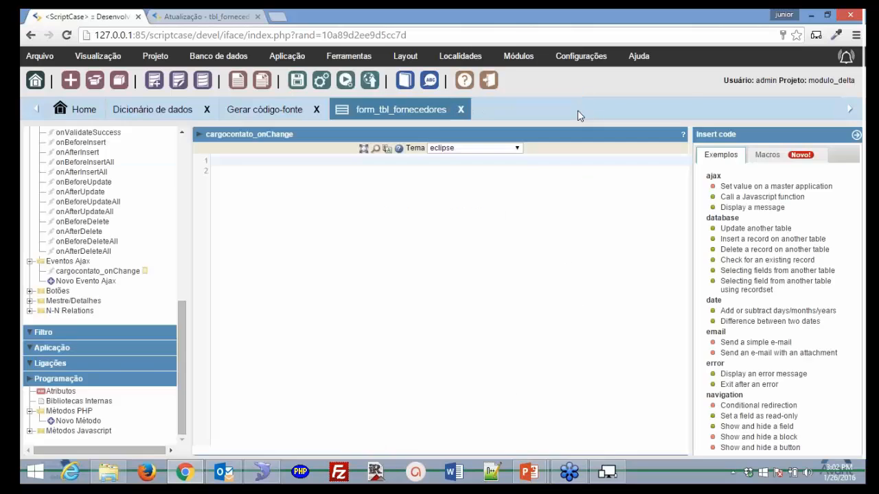
- Open internal library sc_calc_processos.php and read through its sc_valida_proc function code
click(348, 56)
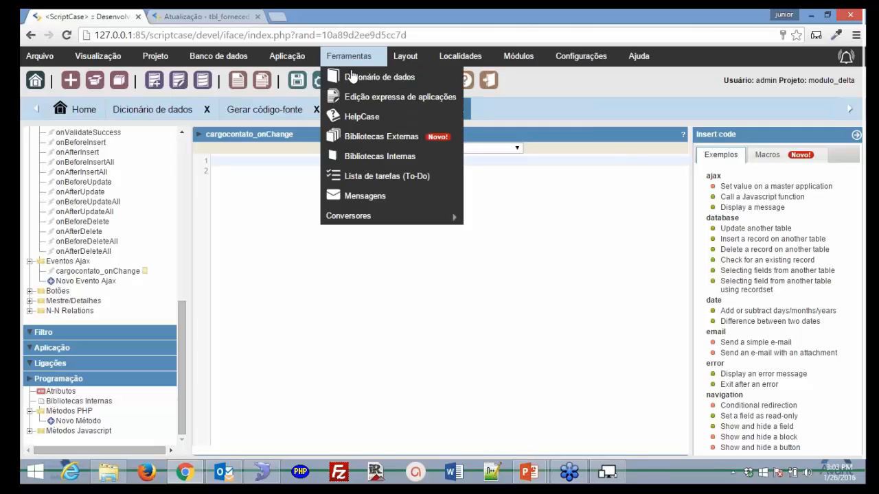
click(398, 156)
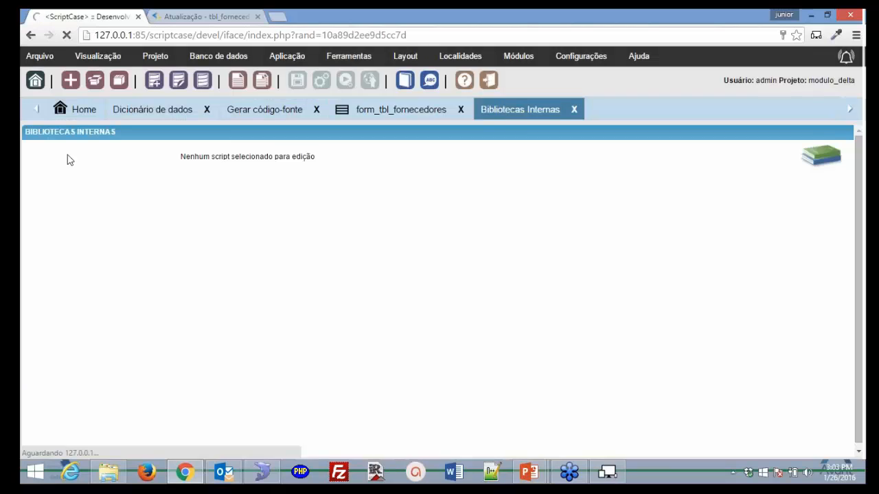
click(79, 181)
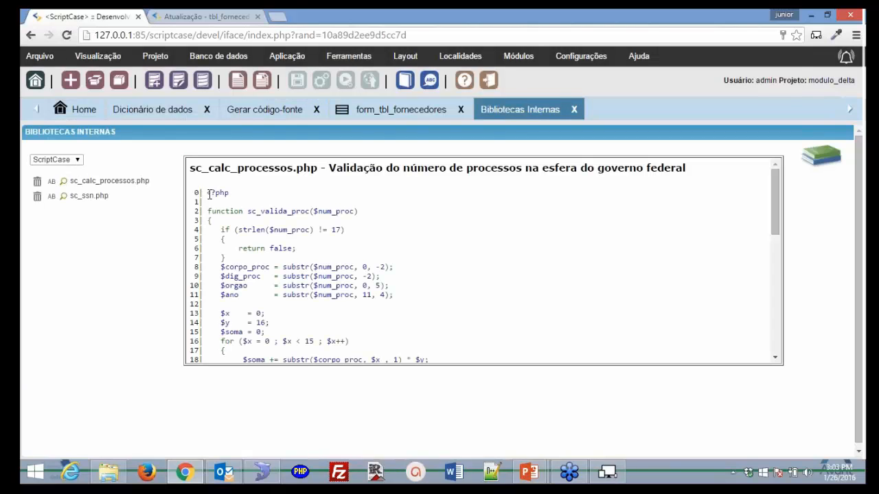
drag(207, 193, 230, 193)
triple_click(214, 211)
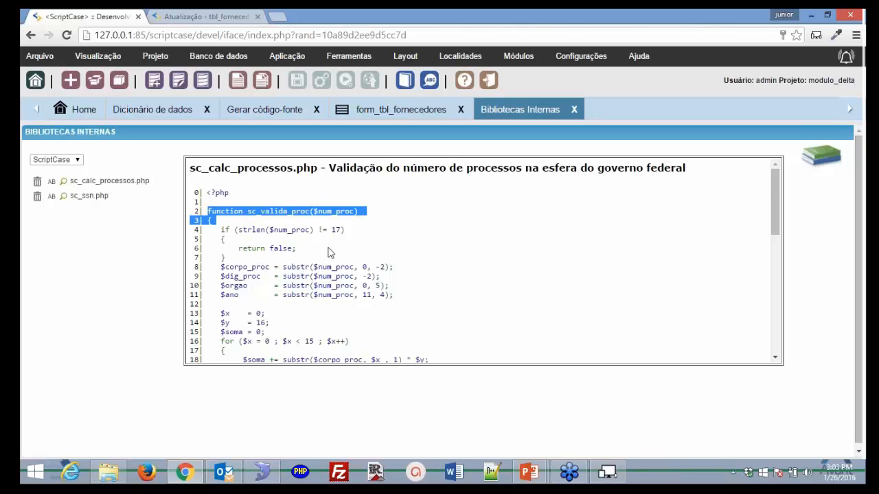
scroll(328, 252, down, 1)
scroll(328, 253, down, 3)
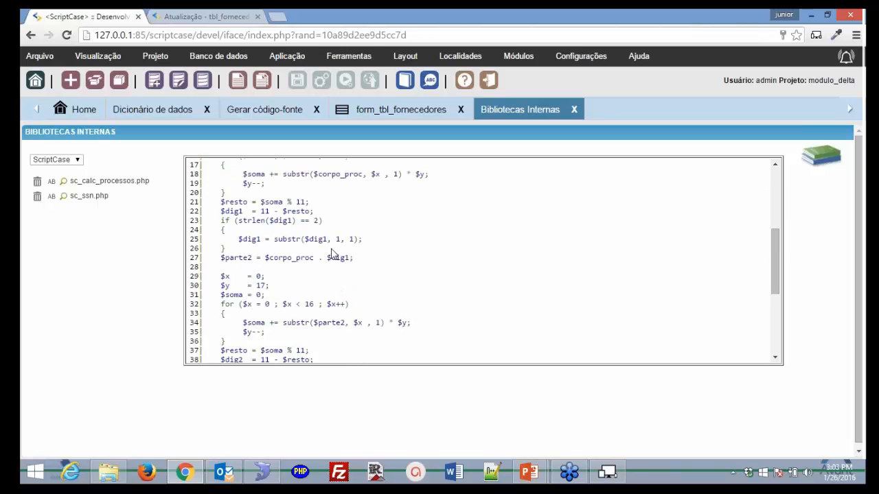
scroll(331, 254, down, 2)
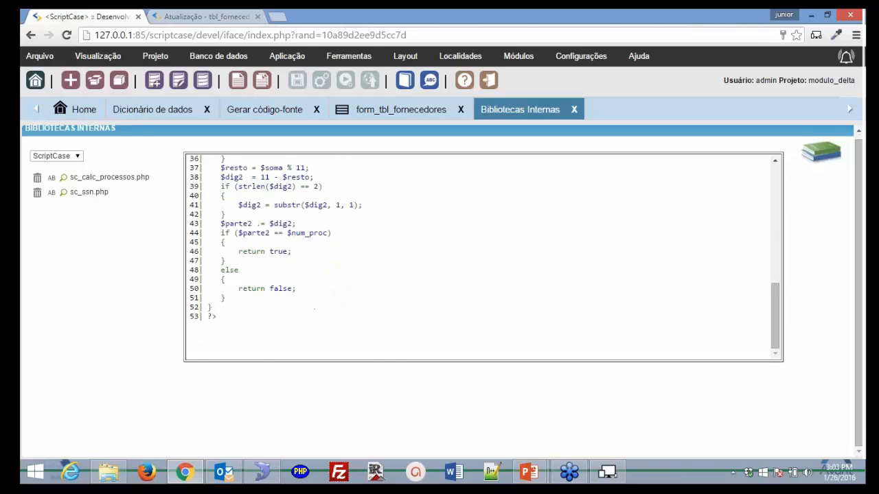
scroll(331, 253, up, 6)
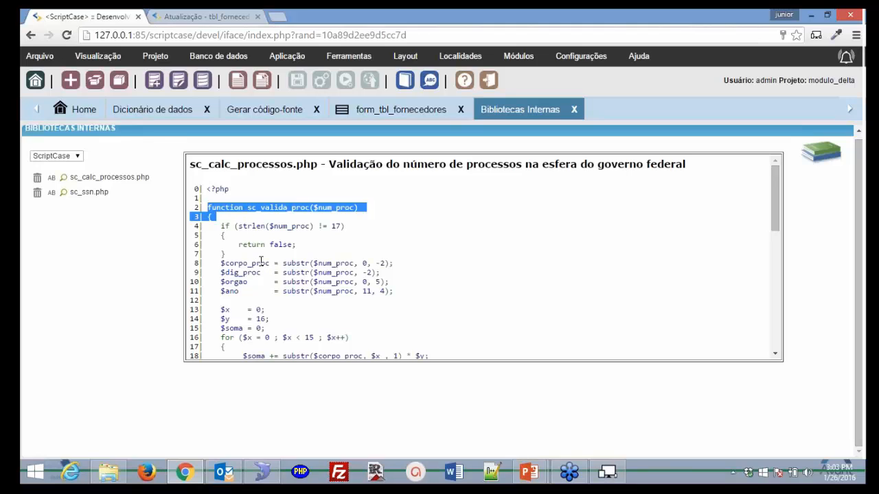
drag(247, 207, 304, 214)
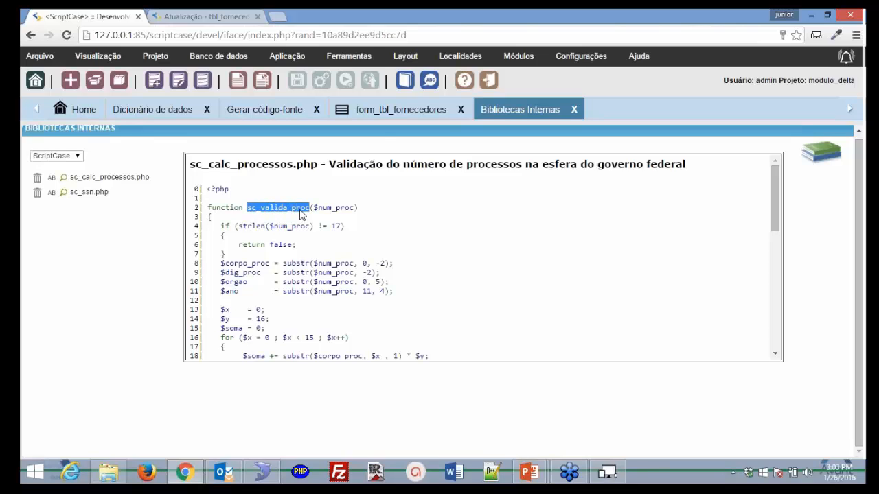
- Show form_tbl_fornecedores' internal libraries, check the scope options, then close the Bibliotecas Internas editor
click(388, 111)
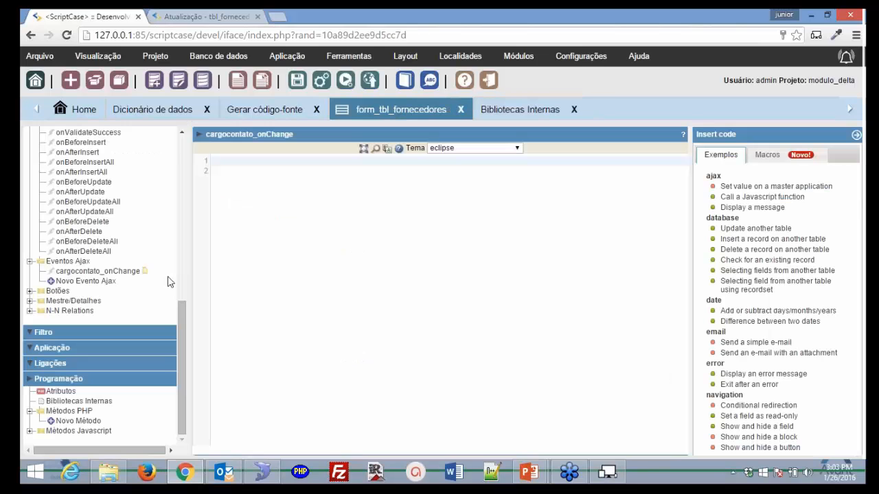
click(75, 402)
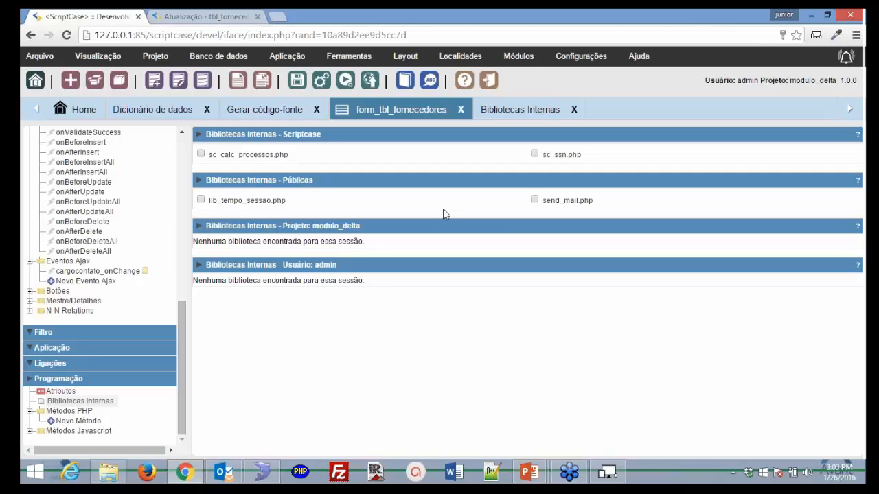
click(534, 120)
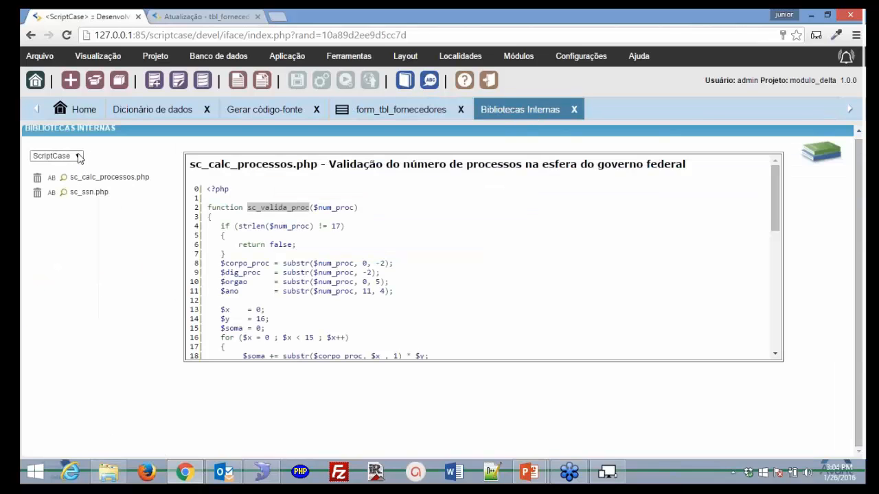
click(79, 158)
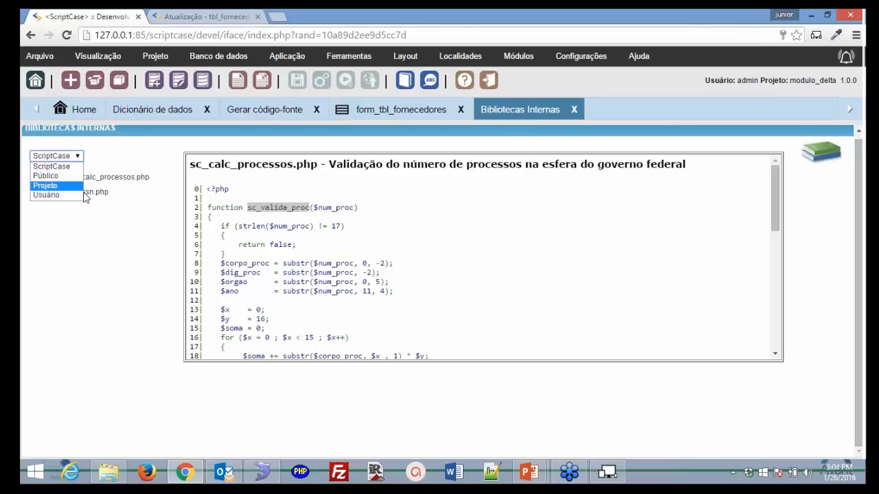
click(575, 112)
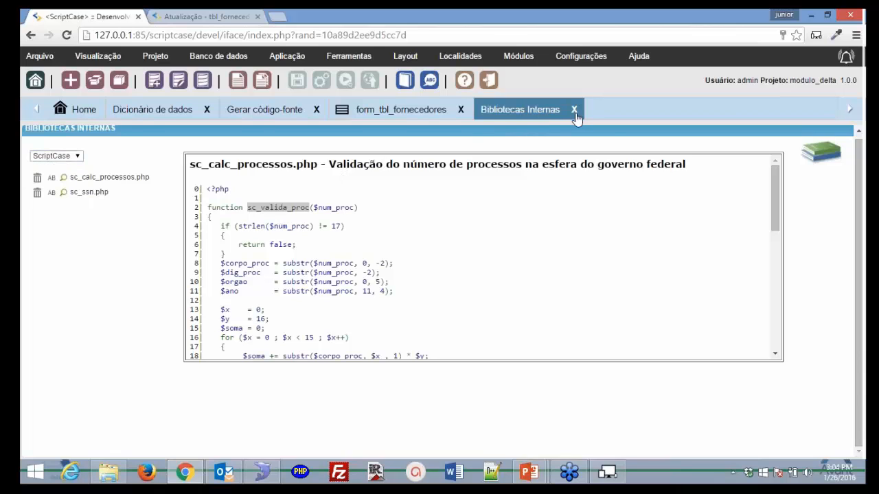
click(575, 112)
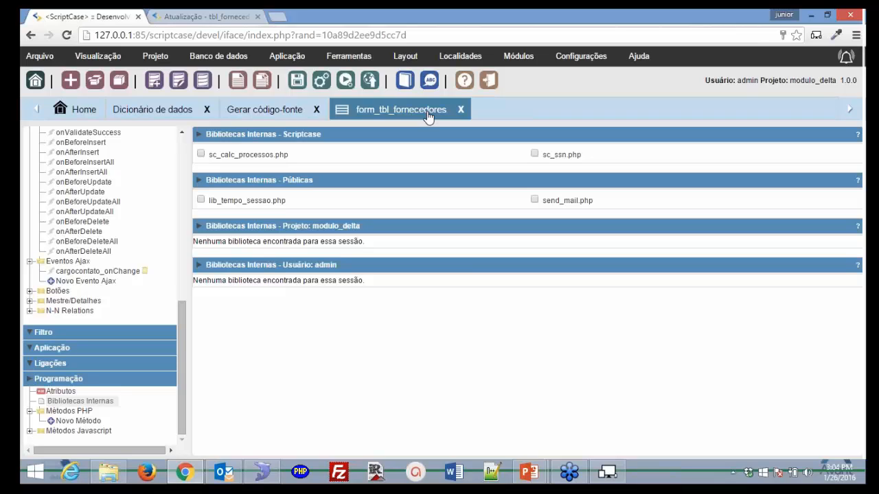
- Run form_tbl_fornecedores, then close the Dicionário de dados, Gerar código-fonte and form editor tabs
click(346, 82)
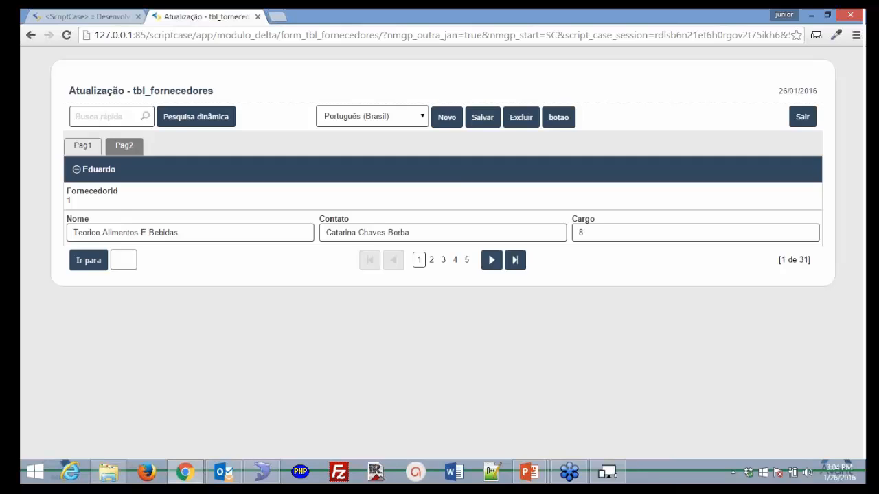
click(87, 19)
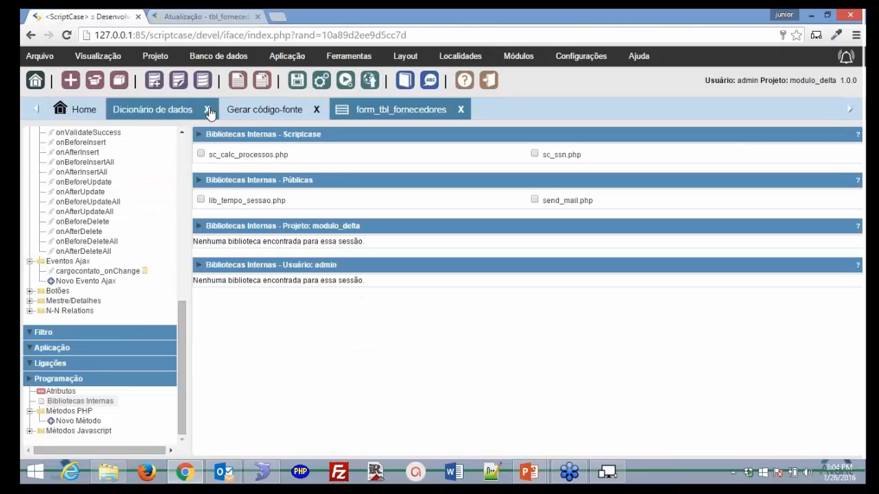
click(206, 111)
click(205, 111)
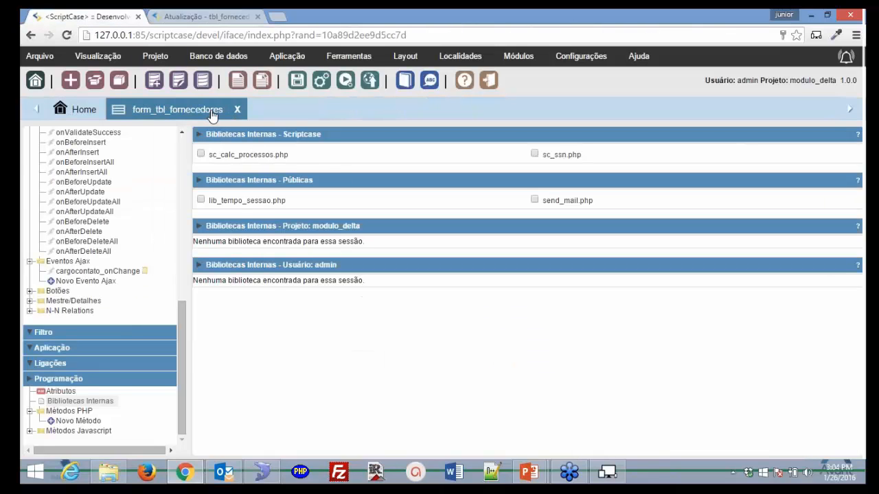
click(237, 111)
- Create a Formulário application on table tbl_funcionarios and expand its Campos list
click(237, 80)
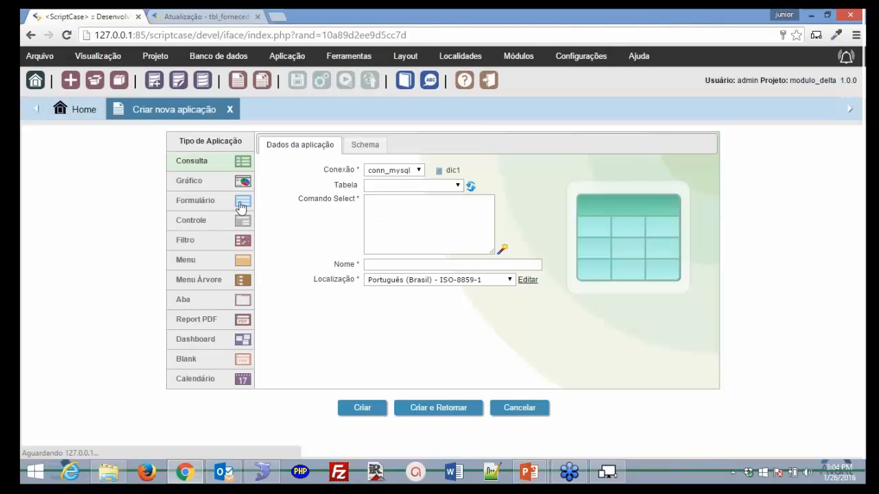
click(240, 201)
click(457, 201)
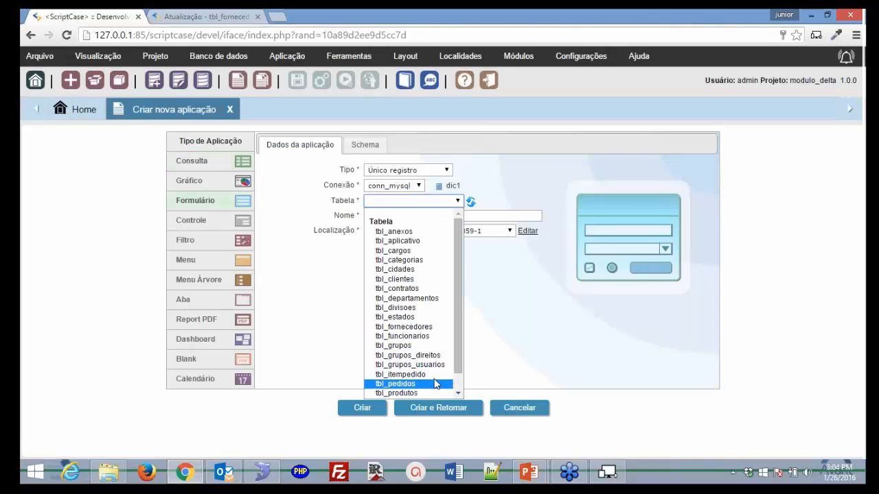
click(432, 336)
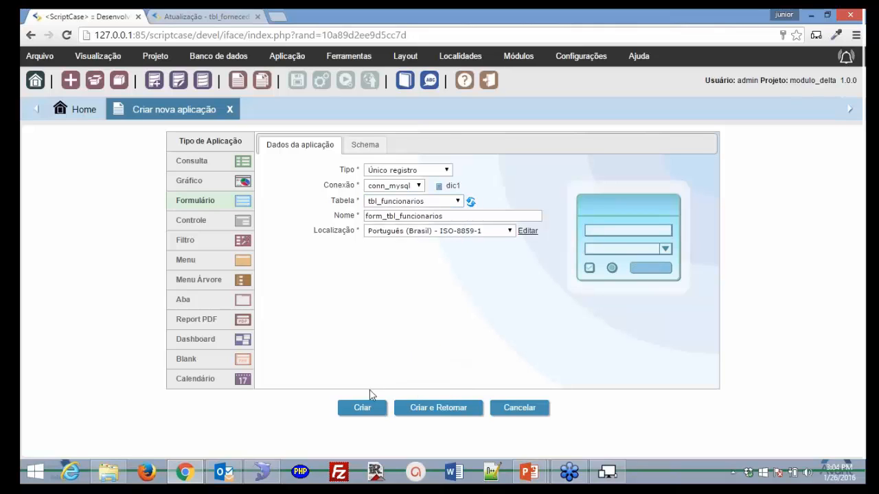
click(367, 411)
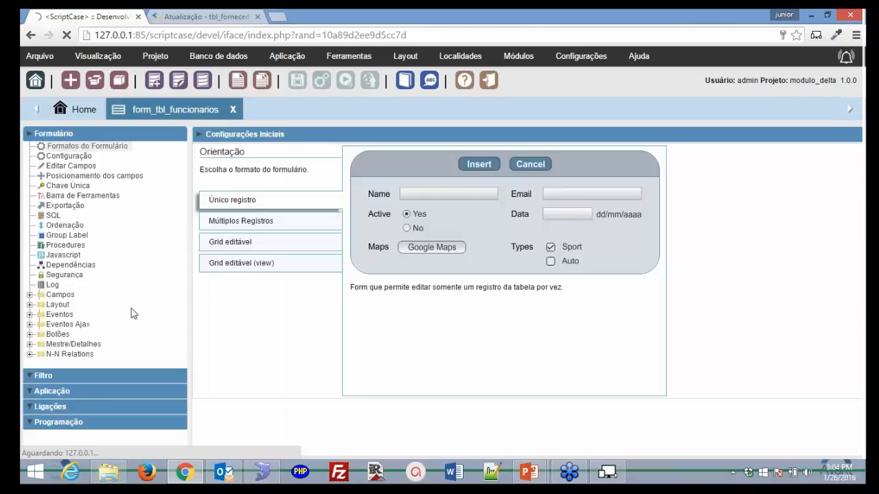
click(68, 296)
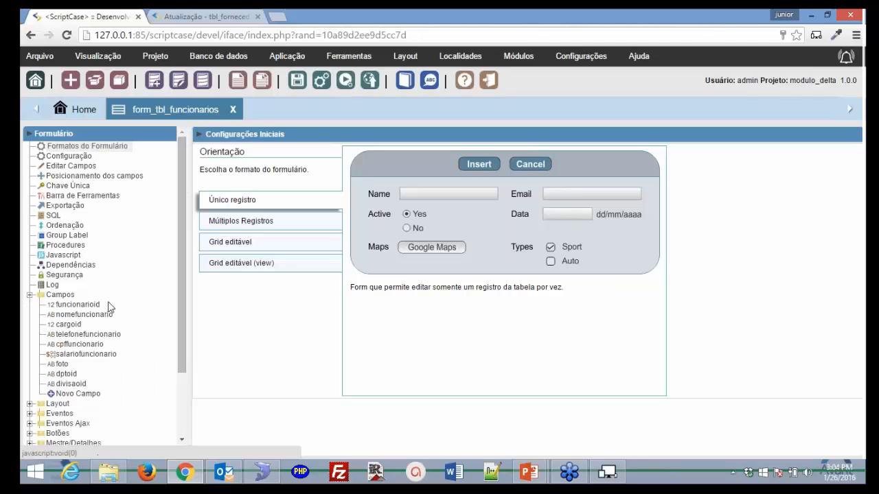
- Inspect the foto field (SQL type VARCHAR) and run the form, where foto shows consultor.jpg as text
click(69, 373)
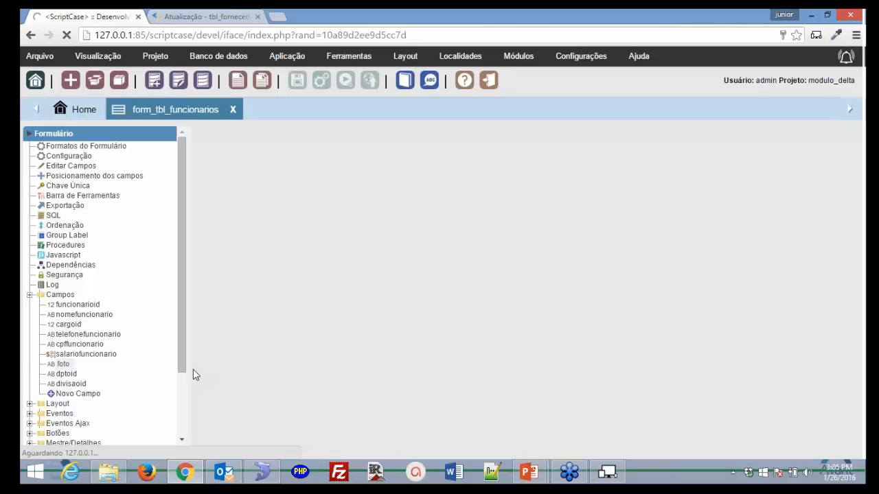
scroll(193, 371, down, 3)
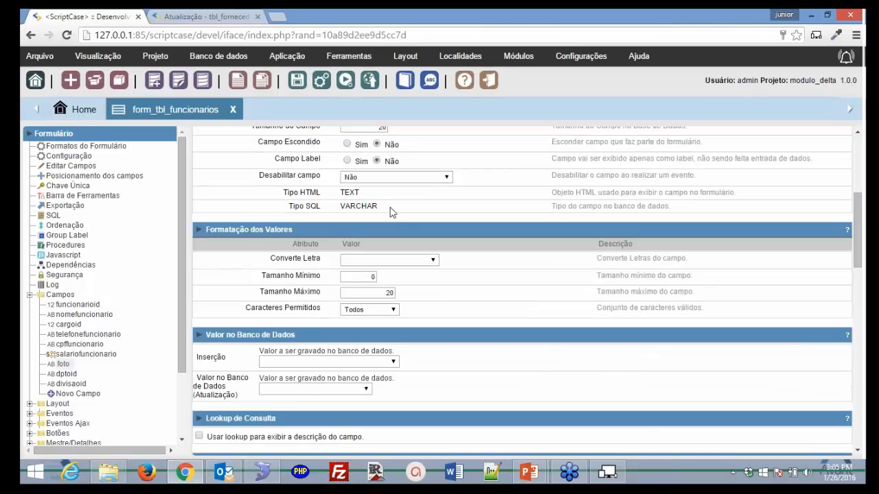
double_click(340, 208)
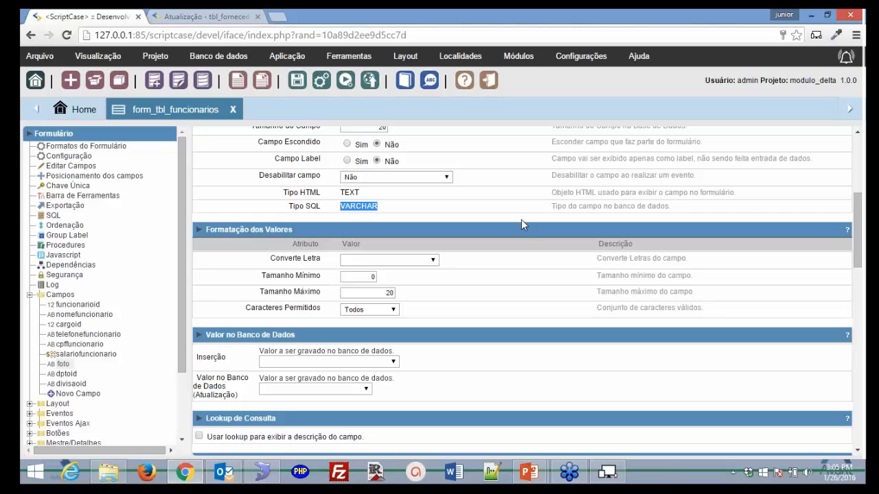
click(346, 80)
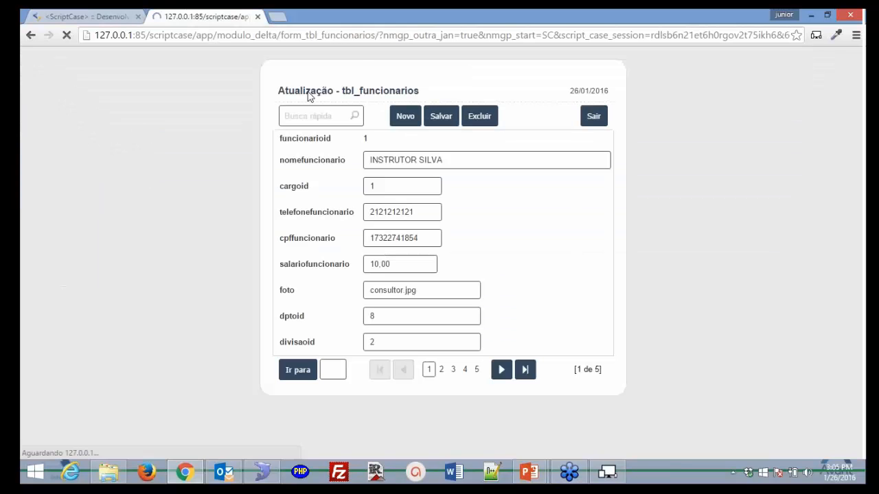
drag(420, 290, 336, 285)
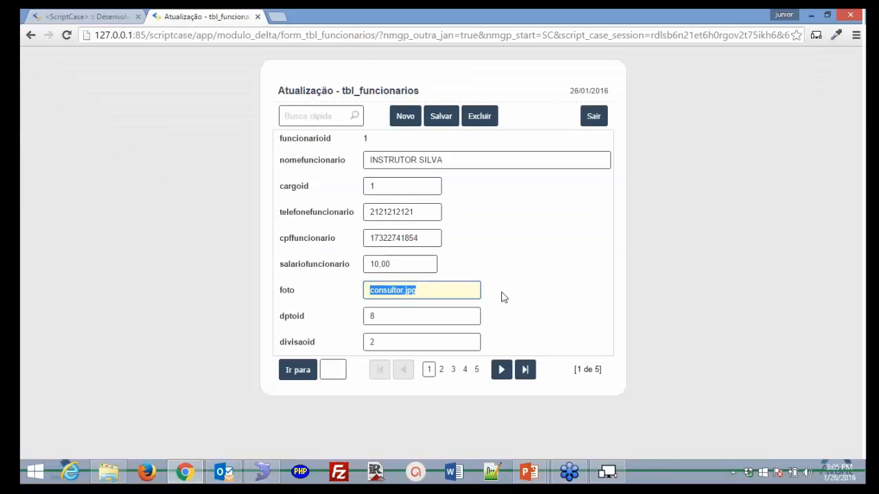
click(103, 17)
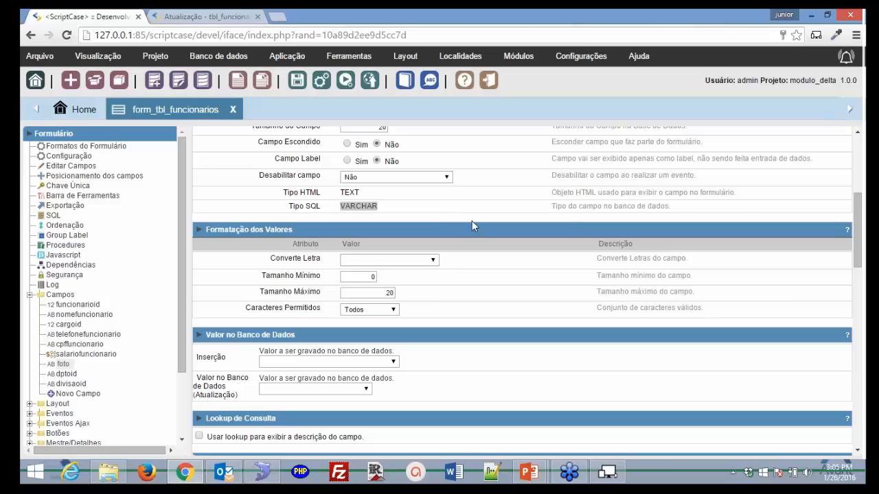
scroll(471, 222, up, 1)
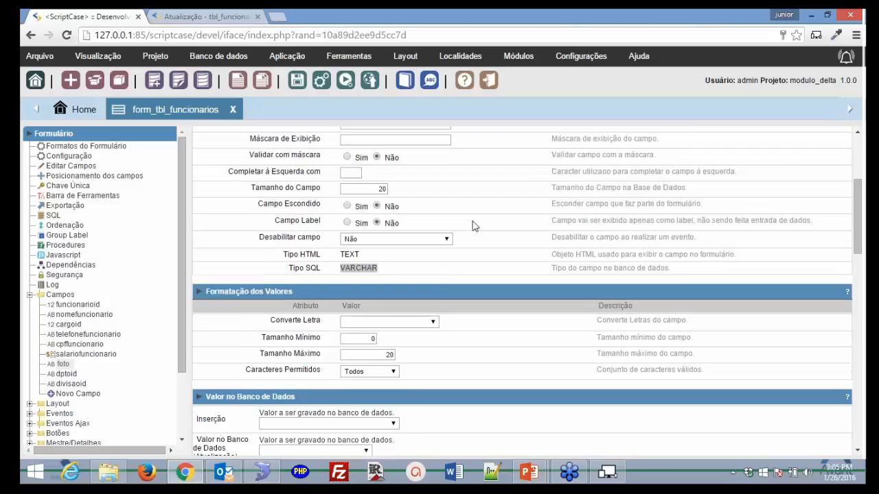
- Set foto's data type to Imagem (Nome de Arquivo) and run the form to display the photo
scroll(472, 226, up, 3)
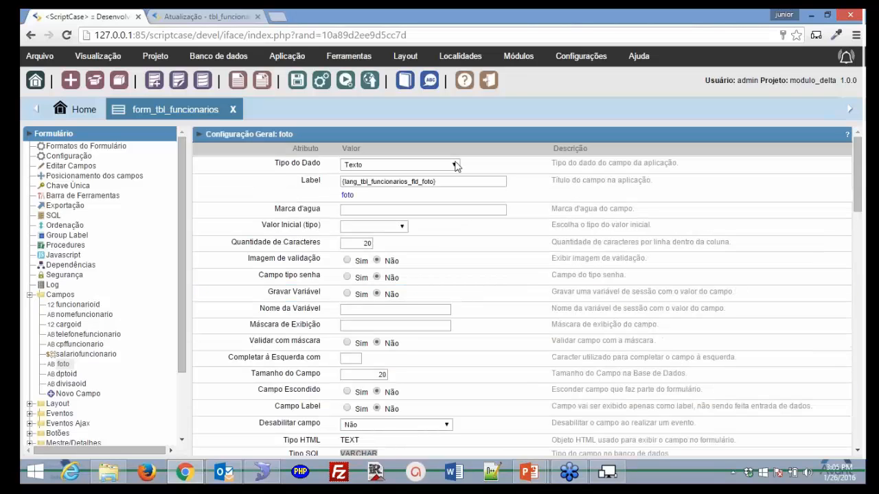
click(456, 165)
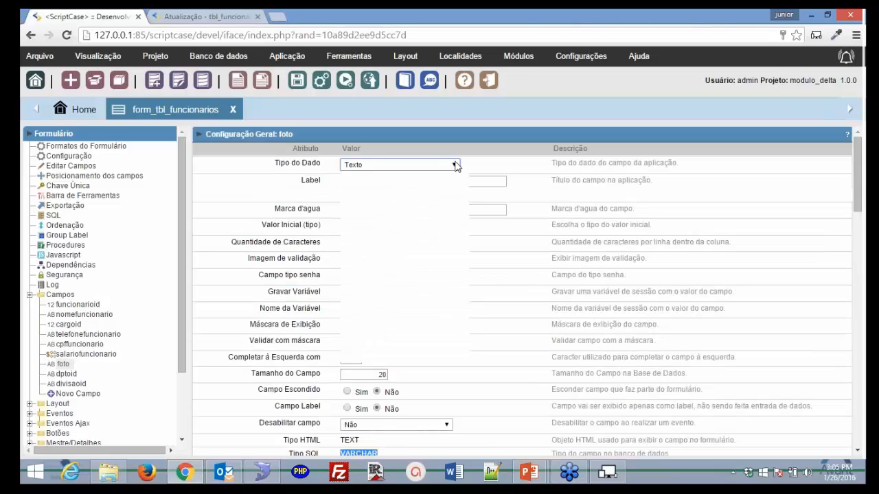
scroll(443, 275, down, 5)
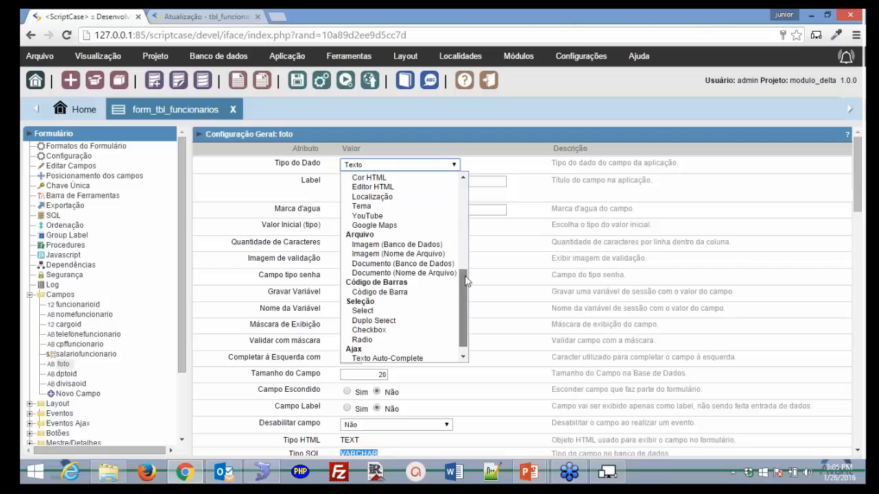
click(427, 254)
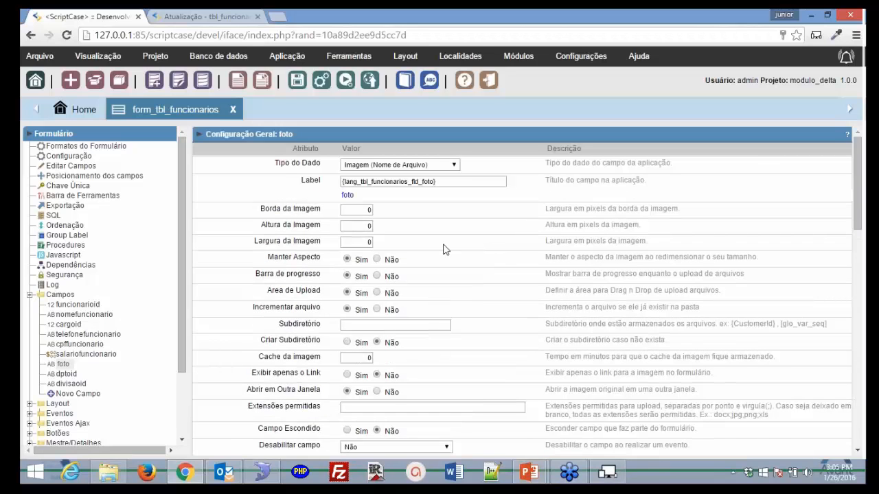
click(343, 81)
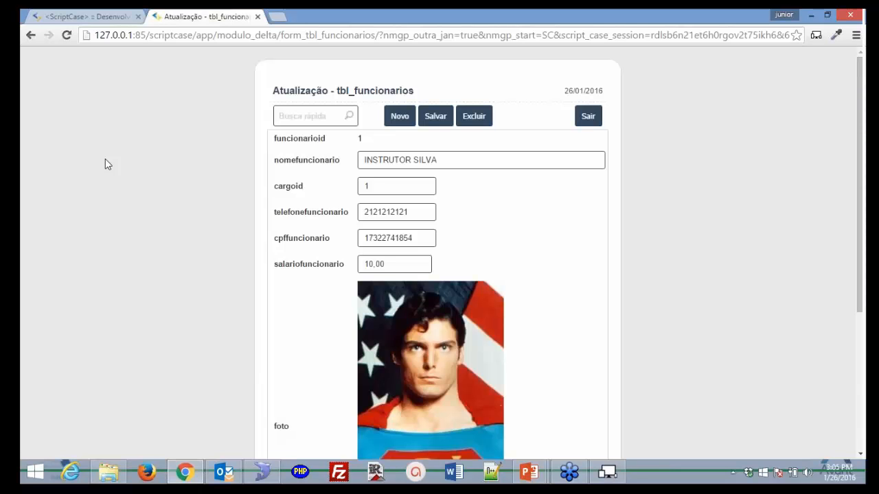
scroll(105, 164, down, 2)
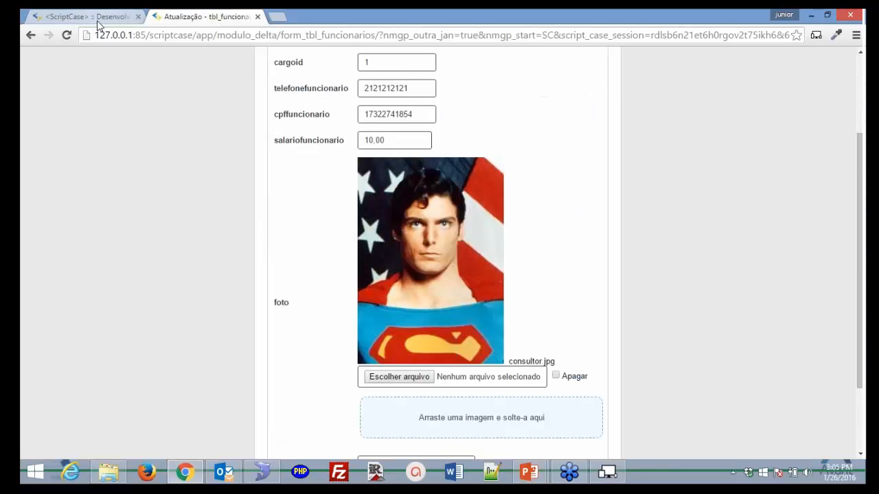
click(100, 17)
double_click(365, 227)
- Set foto's image height and width to 50 pixels and check the thumbnail in the running form
text(50)
key(Tab)
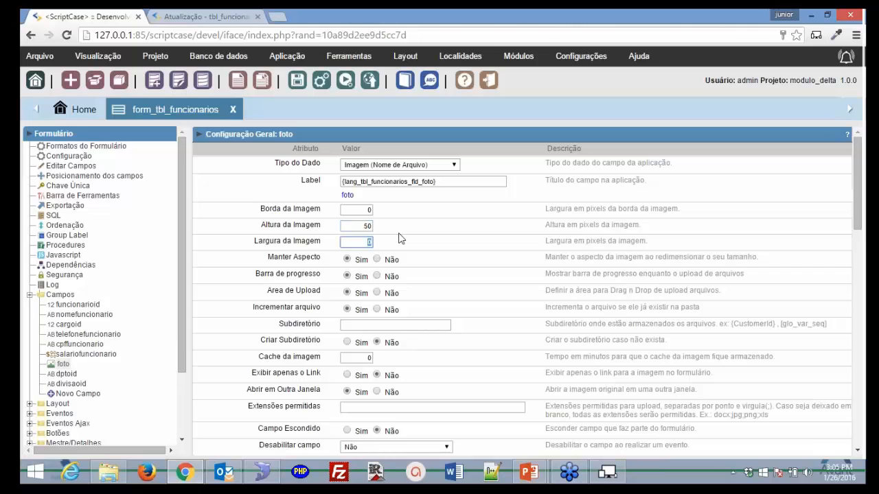
text(4)
key(BackSpace)
text(50)
click(344, 81)
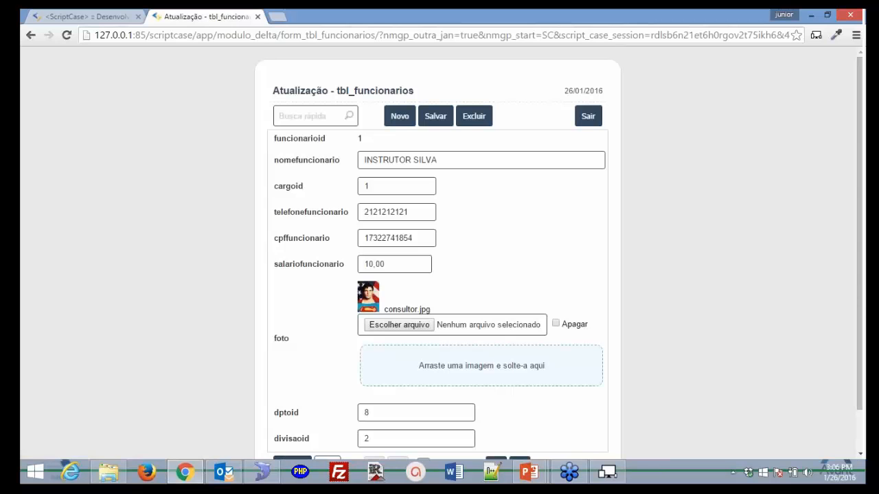
click(115, 17)
click(394, 328)
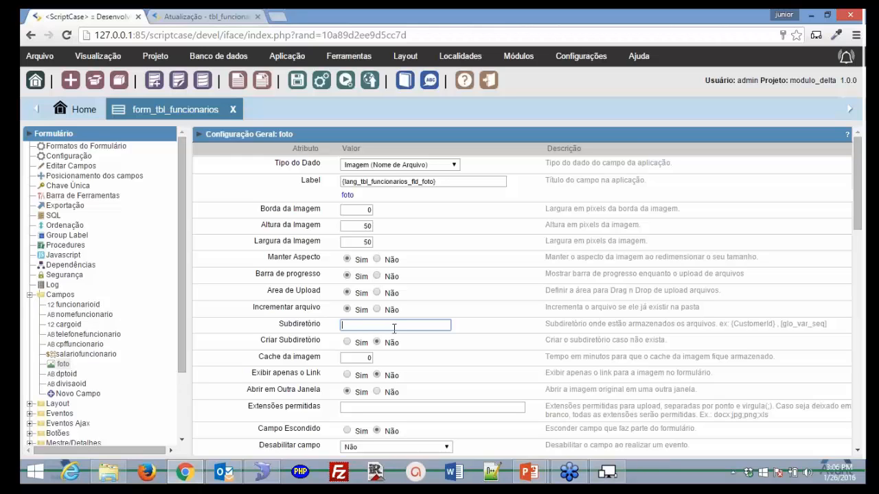
click(423, 410)
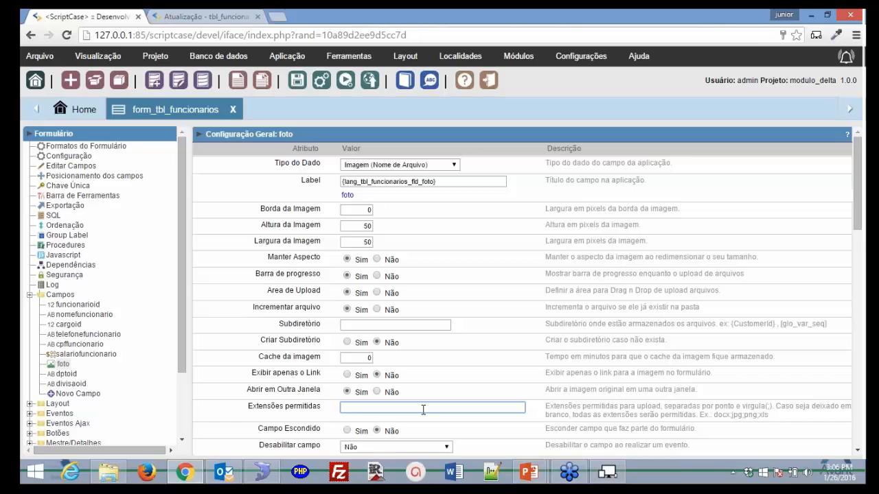
- Resize foto to 150×150 pixels, verify it in the running form, and close the form_tbl_funcionarios editor
click(363, 226)
text(1)
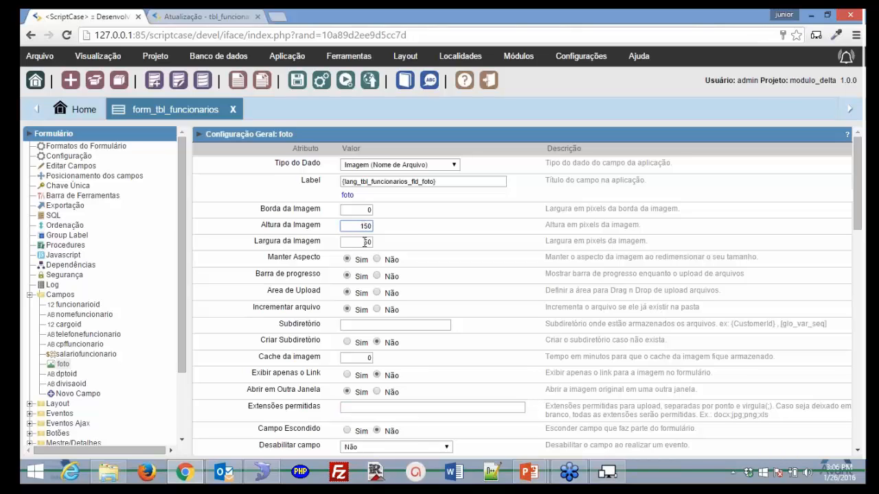
click(365, 243)
text(1)
click(349, 81)
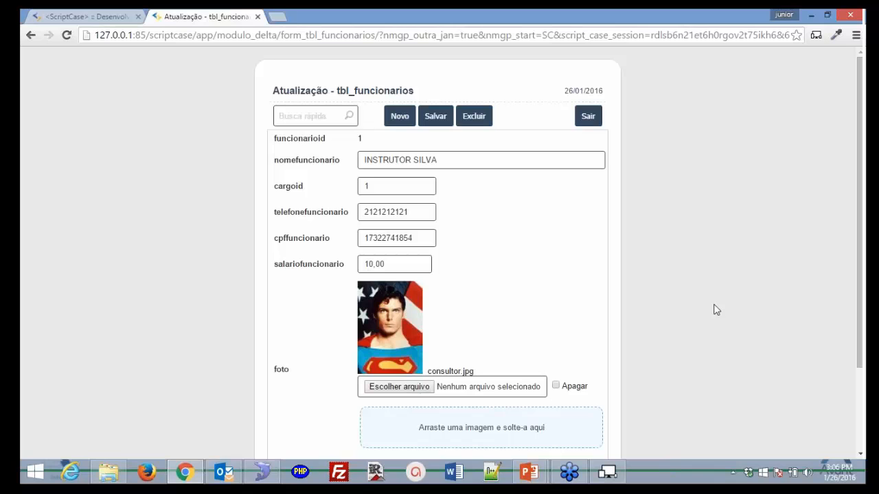
scroll(717, 310, down, 1)
scroll(716, 310, up, 1)
click(76, 16)
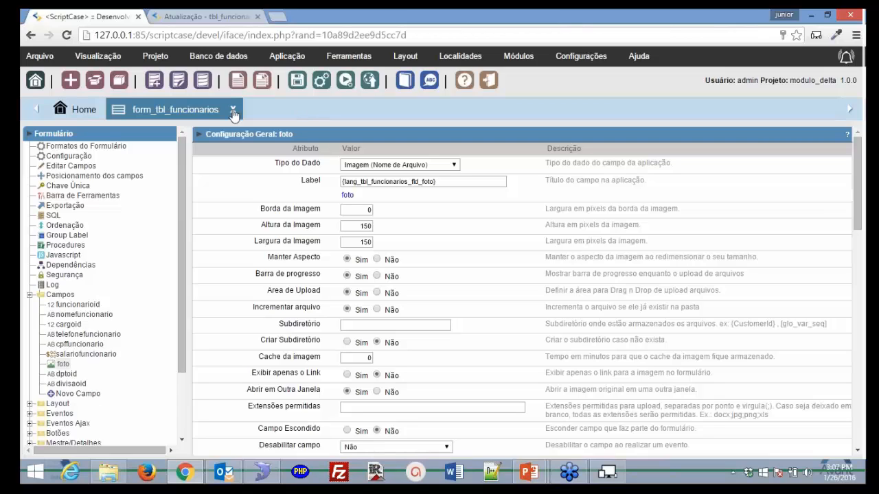
click(233, 111)
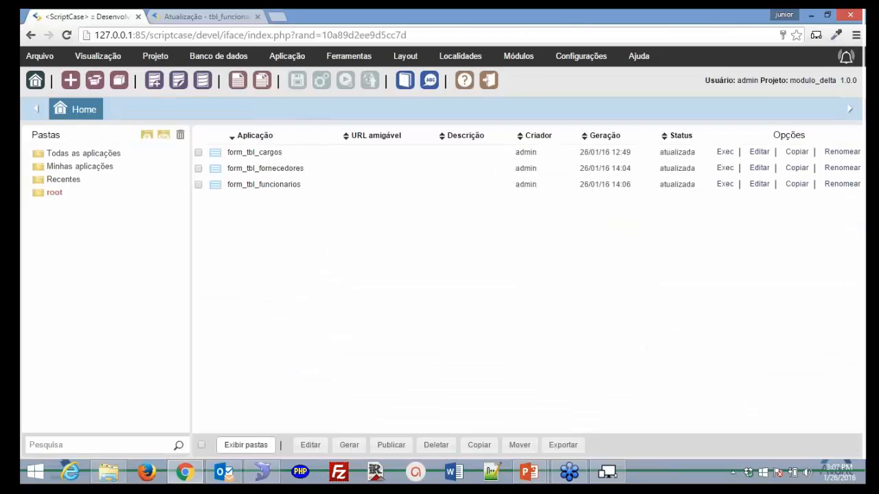